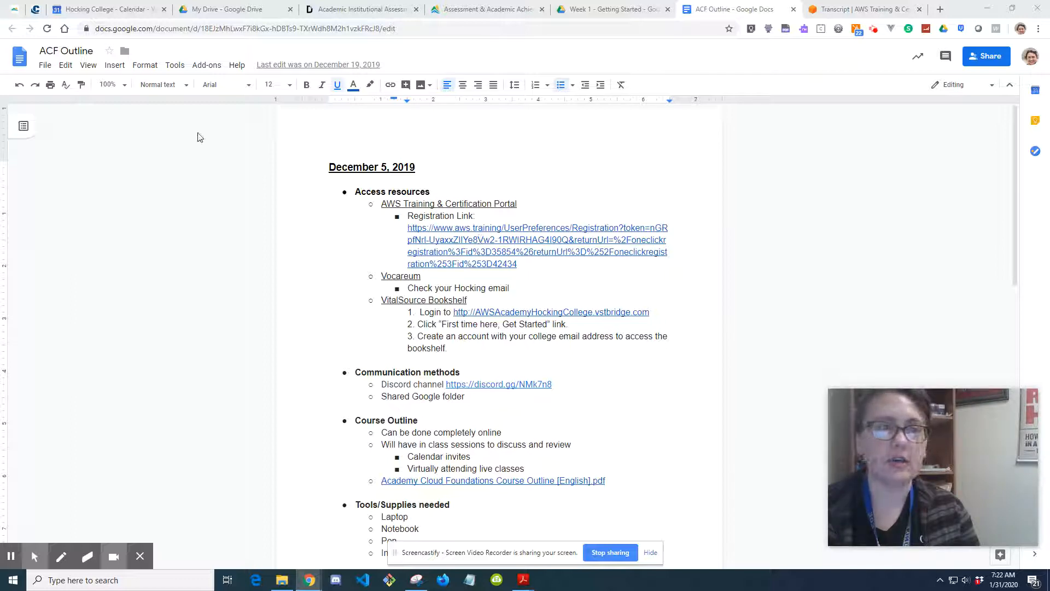
Step: Open the AWS Training registration link in the ACF Outline document, and close the duplicate transcript page
{"action": "left_click", "coordinate": [58, 50]}
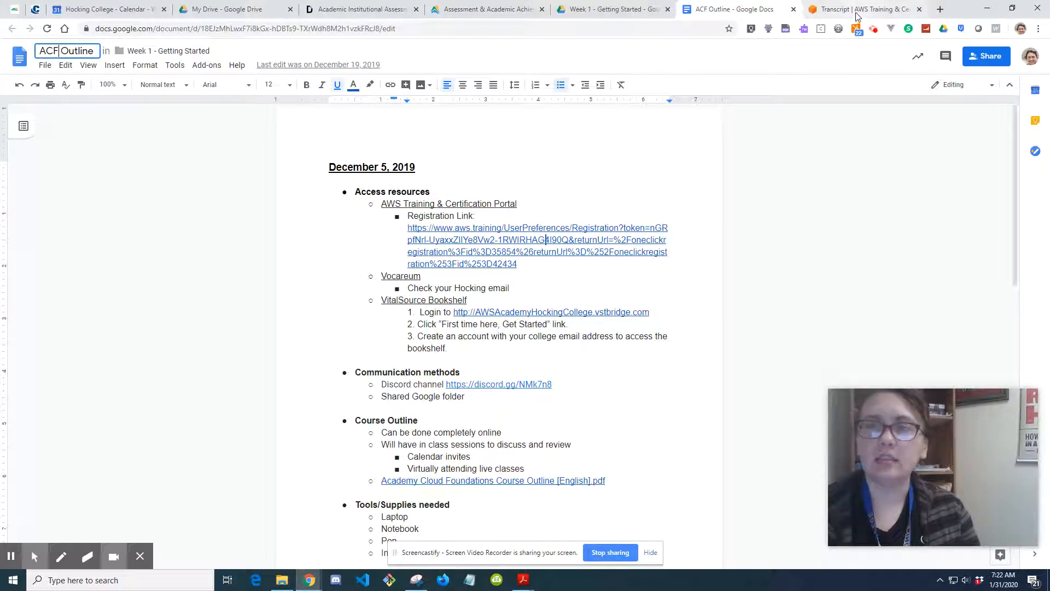
{"action": "left_click", "coordinate": [828, 11]}
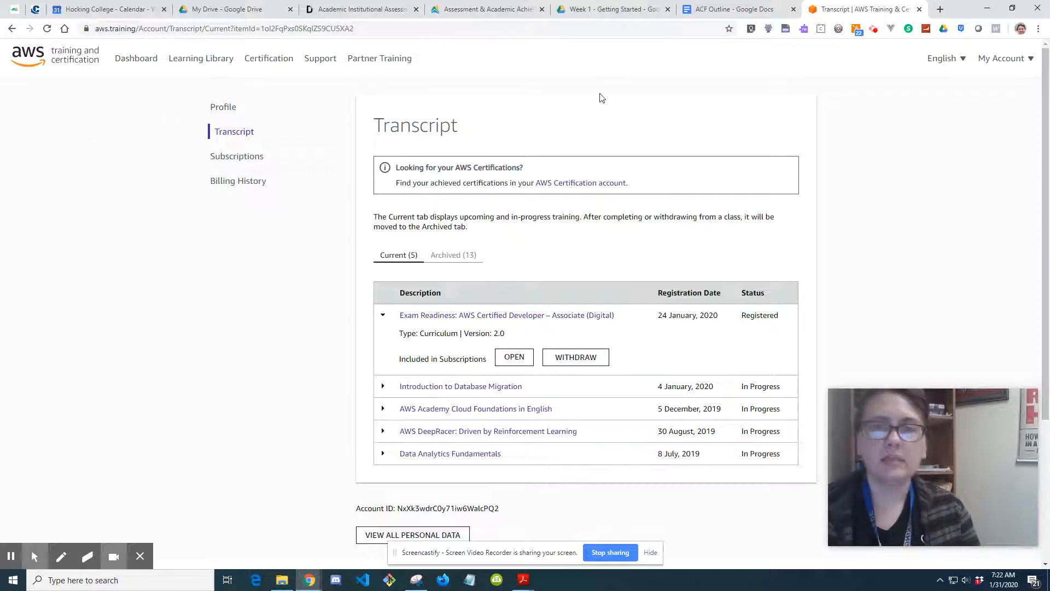
{"action": "left_click", "coordinate": [729, 10]}
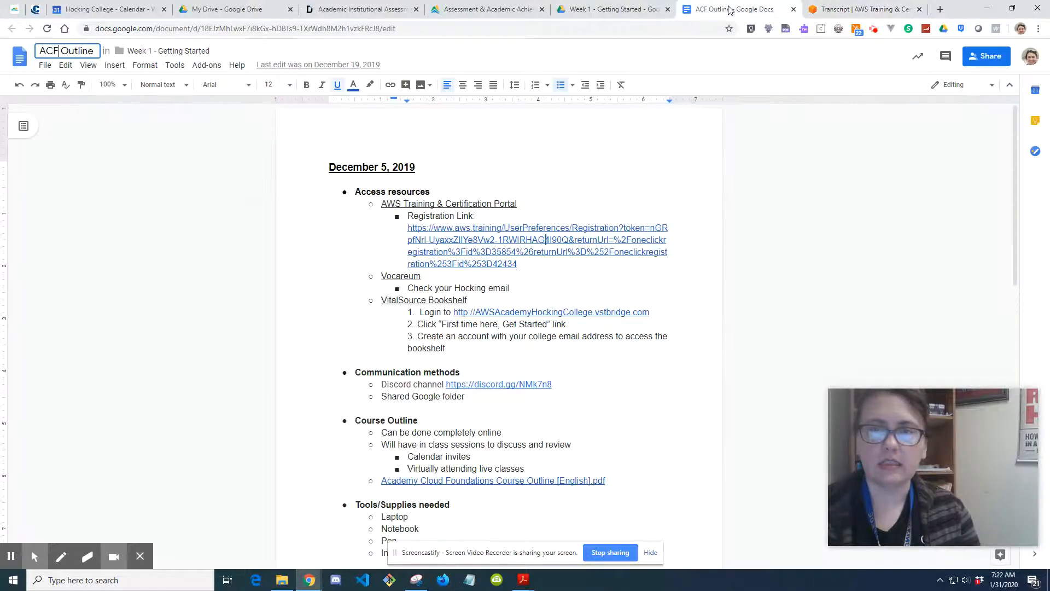
{"action": "left_click", "coordinate": [555, 241]}
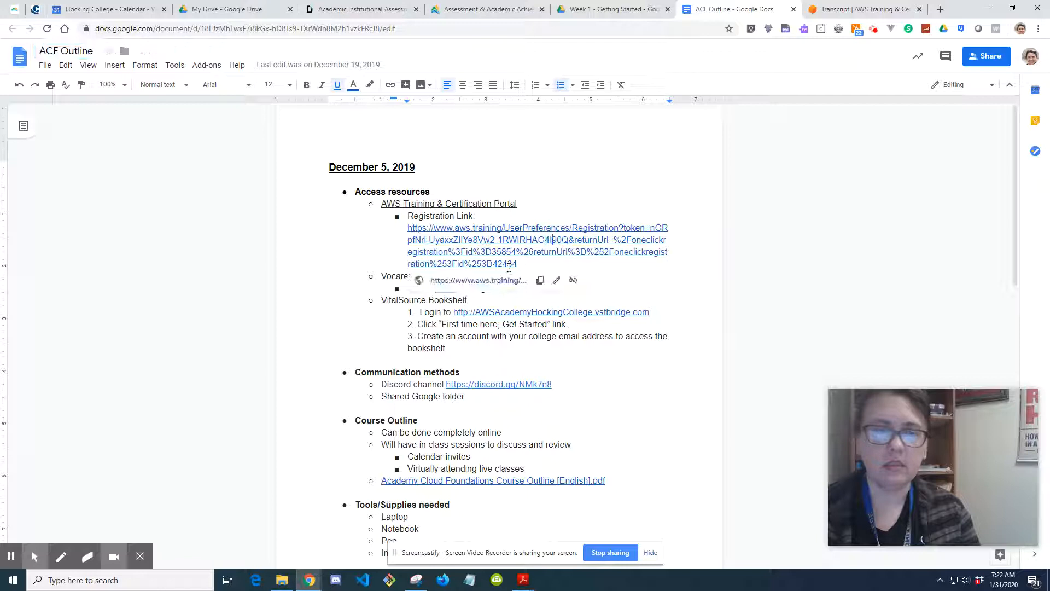
{"action": "left_click", "coordinate": [487, 284]}
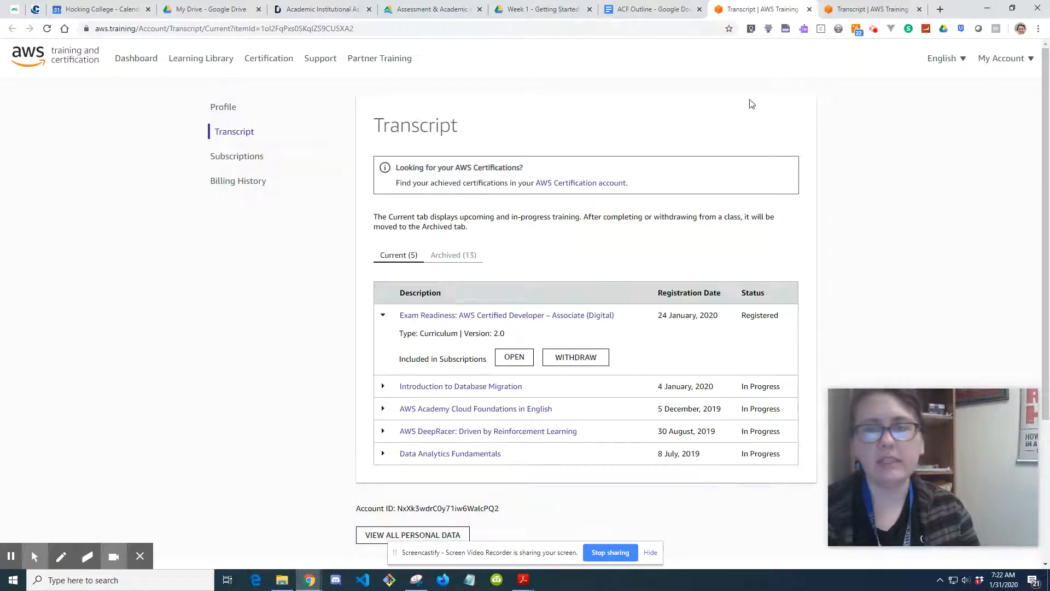
{"action": "left_click", "coordinate": [810, 10]}
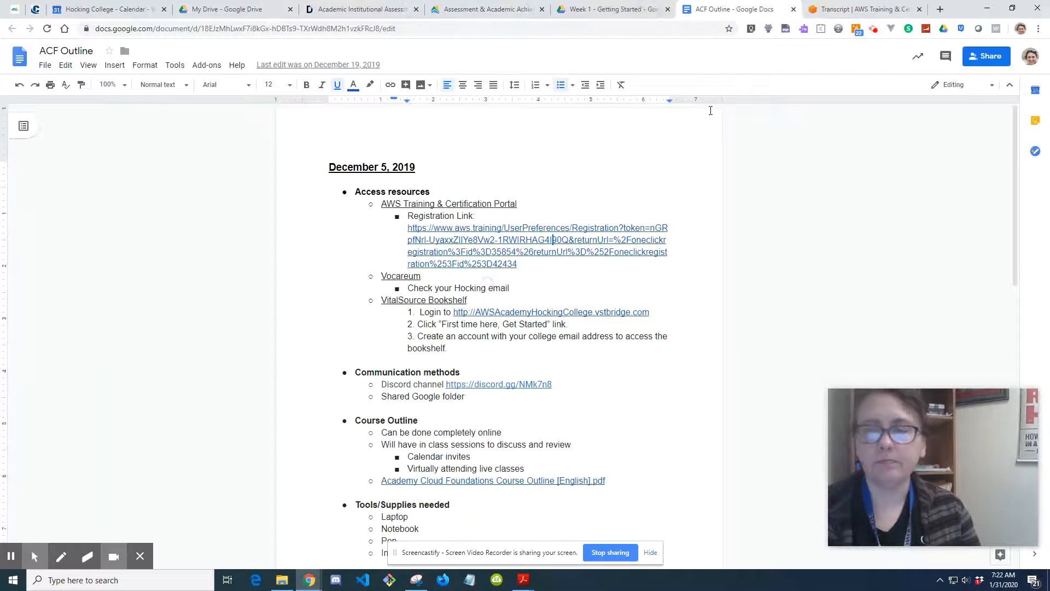
Step: Open the in-progress AWS Academy Cloud Foundations in English course from the AWS Training dashboard
{"action": "left_click", "coordinate": [835, 10]}
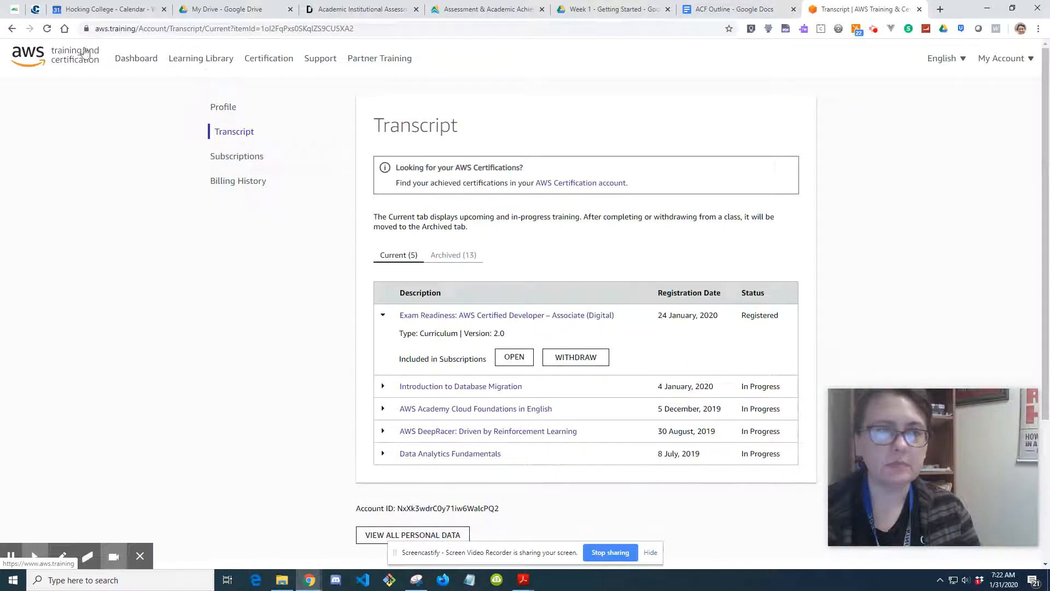
{"action": "left_click", "coordinate": [142, 59]}
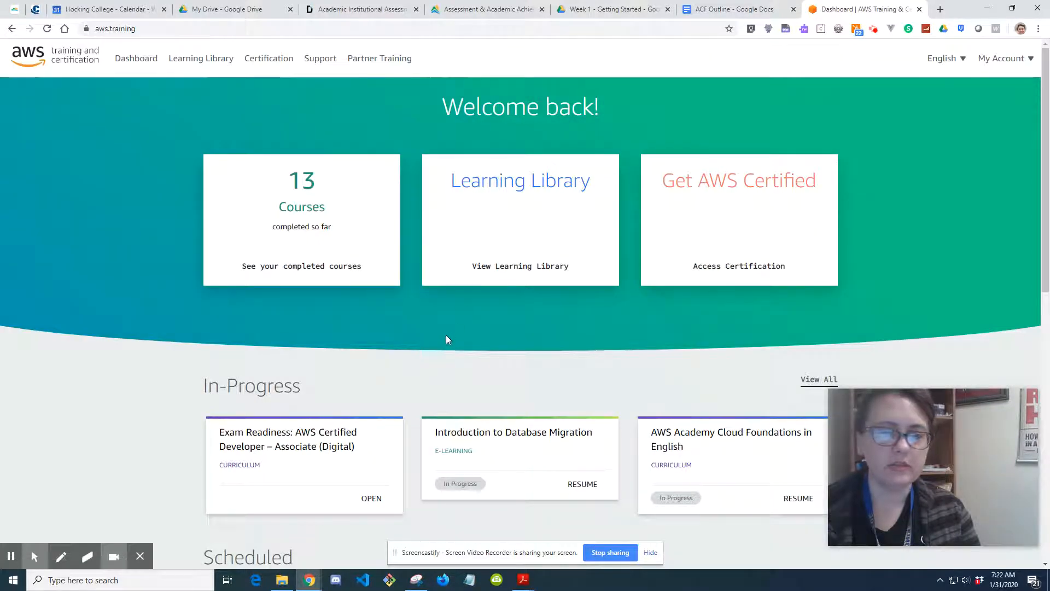
{"action": "scroll", "coordinate": [446, 336], "scroll_direction": "down", "scroll_amount": 2}
{"action": "scroll", "coordinate": [616, 334], "scroll_direction": "down", "scroll_amount": 1}
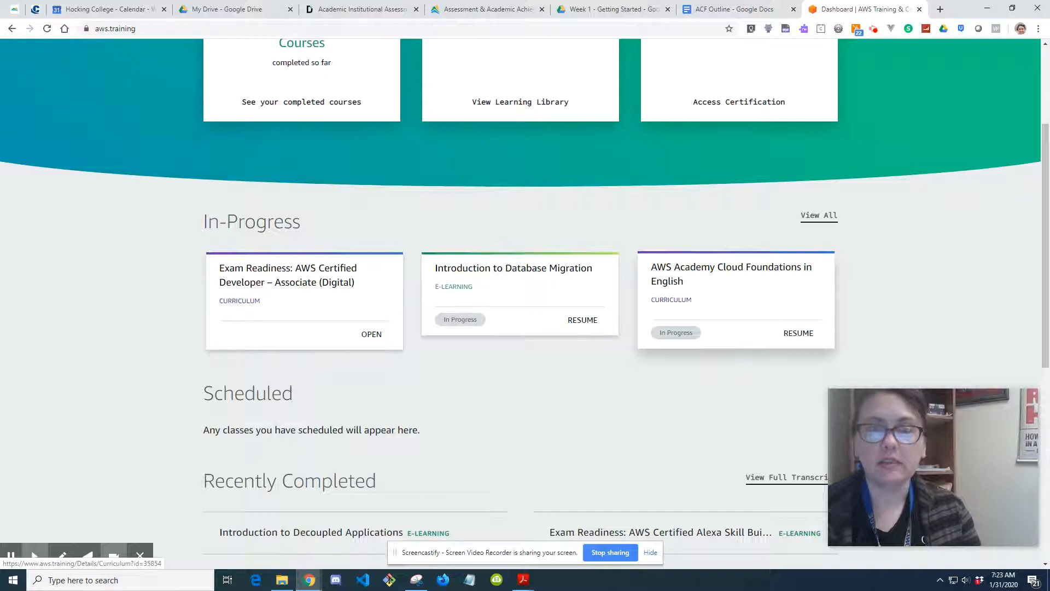
{"action": "left_click", "coordinate": [666, 283]}
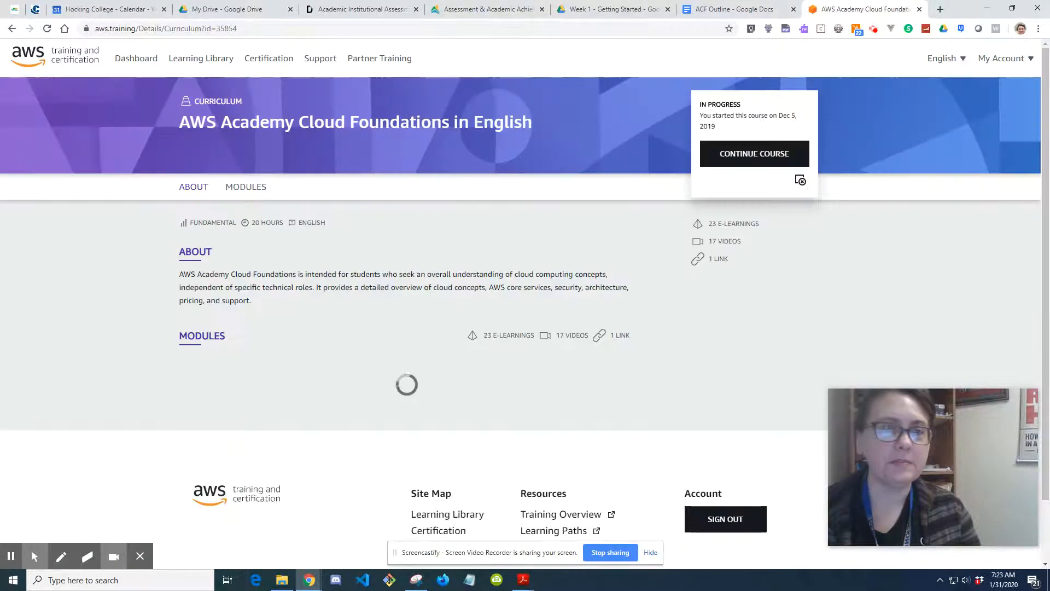
Step: Look through the course's Introduction and Module 1: Cloud Concepts items, checking their formats, durations and completion status
{"action": "scroll", "coordinate": [667, 348], "scroll_direction": "down", "scroll_amount": 4}
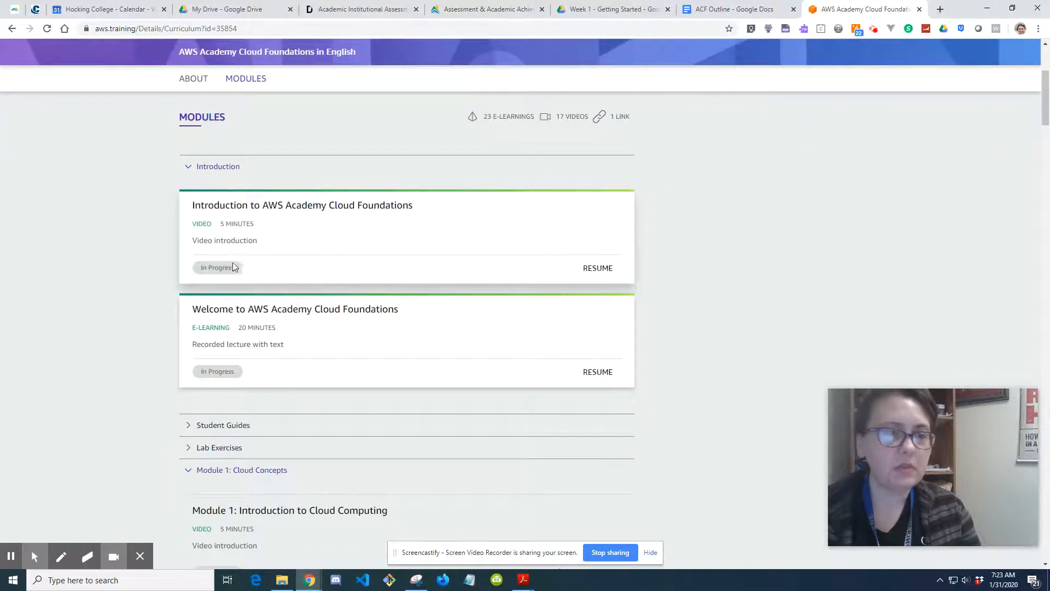
{"action": "scroll", "coordinate": [243, 264], "scroll_direction": "down", "scroll_amount": 1}
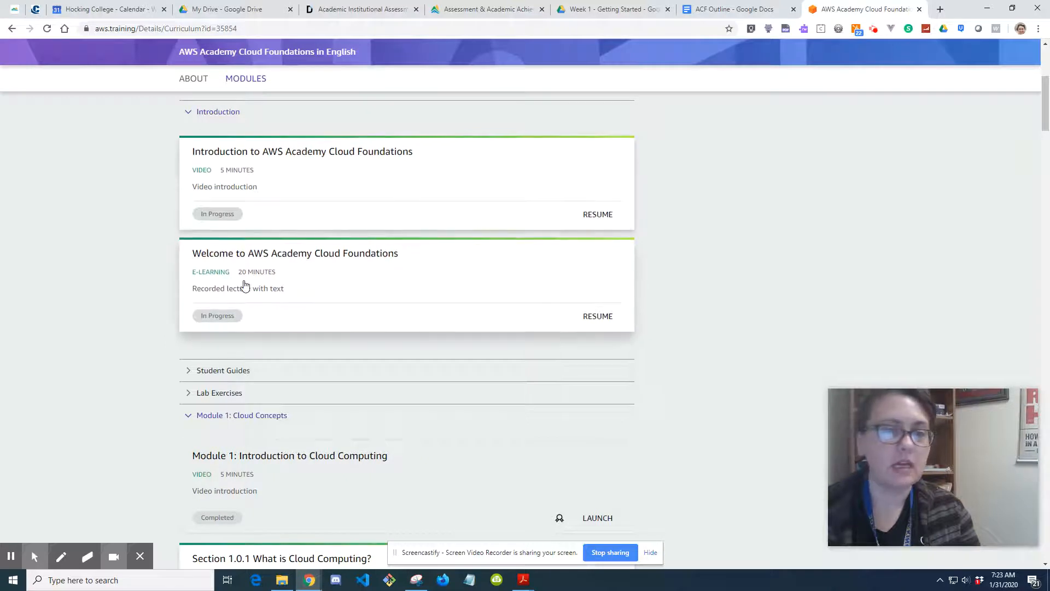
{"action": "scroll", "coordinate": [242, 286], "scroll_direction": "down", "scroll_amount": 1}
{"action": "scroll", "coordinate": [245, 280], "scroll_direction": "down", "scroll_amount": 2}
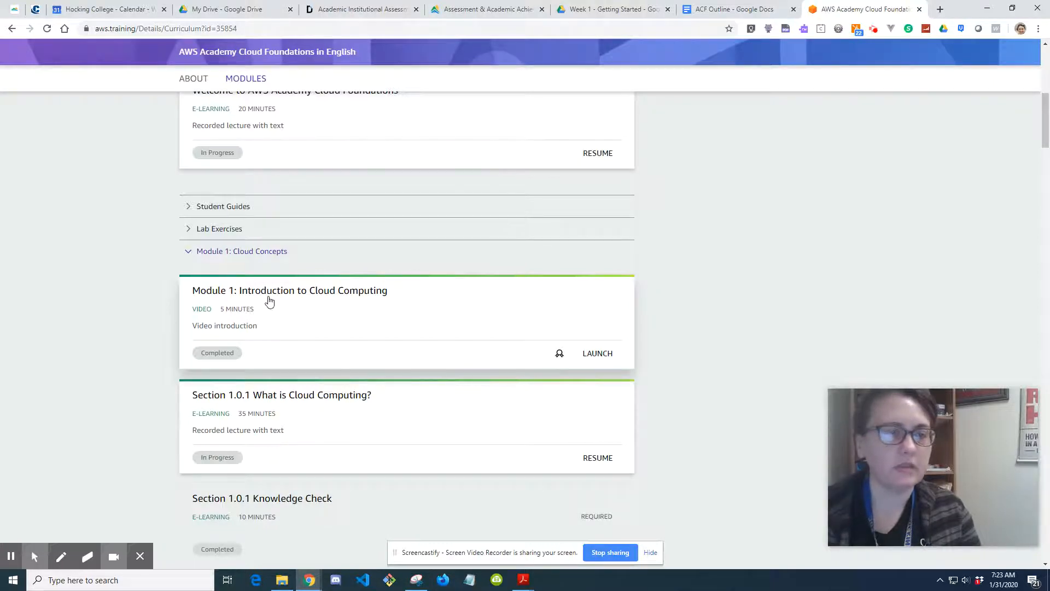
{"action": "scroll", "coordinate": [282, 311], "scroll_direction": "up", "scroll_amount": 5}
{"action": "scroll", "coordinate": [282, 310], "scroll_direction": "down", "scroll_amount": 3}
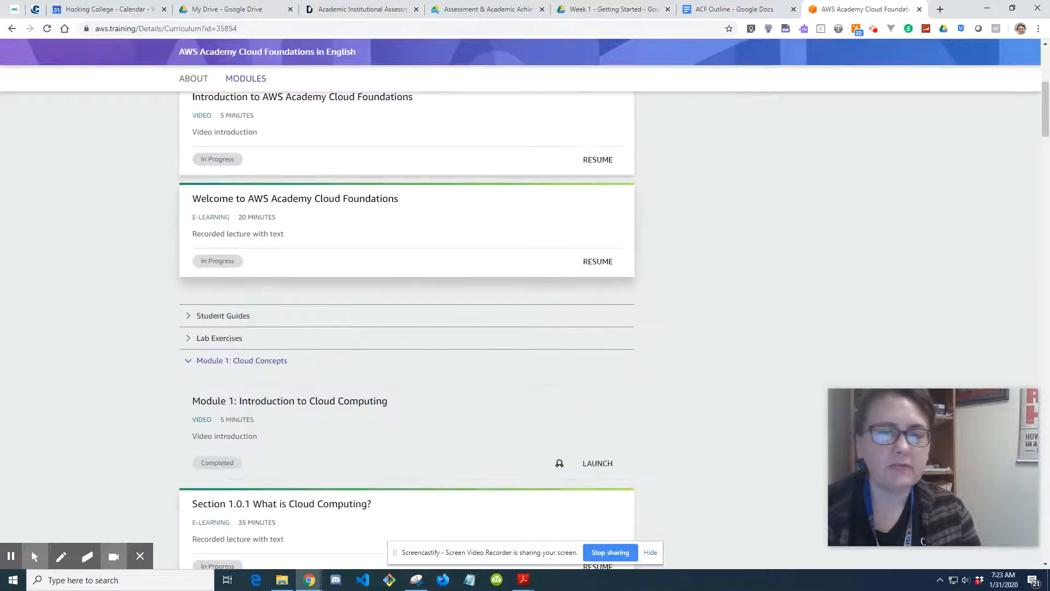
{"action": "scroll", "coordinate": [407, 328], "scroll_direction": "down", "scroll_amount": 1}
{"action": "scroll", "coordinate": [345, 361], "scroll_direction": "down", "scroll_amount": 3}
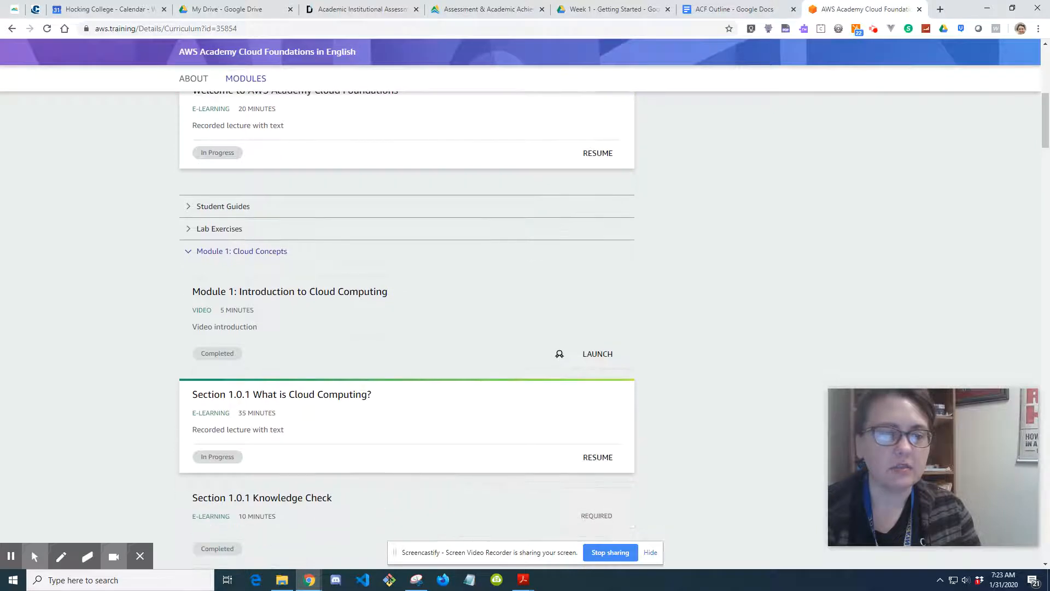
{"action": "scroll", "coordinate": [345, 361], "scroll_direction": "down", "scroll_amount": 1}
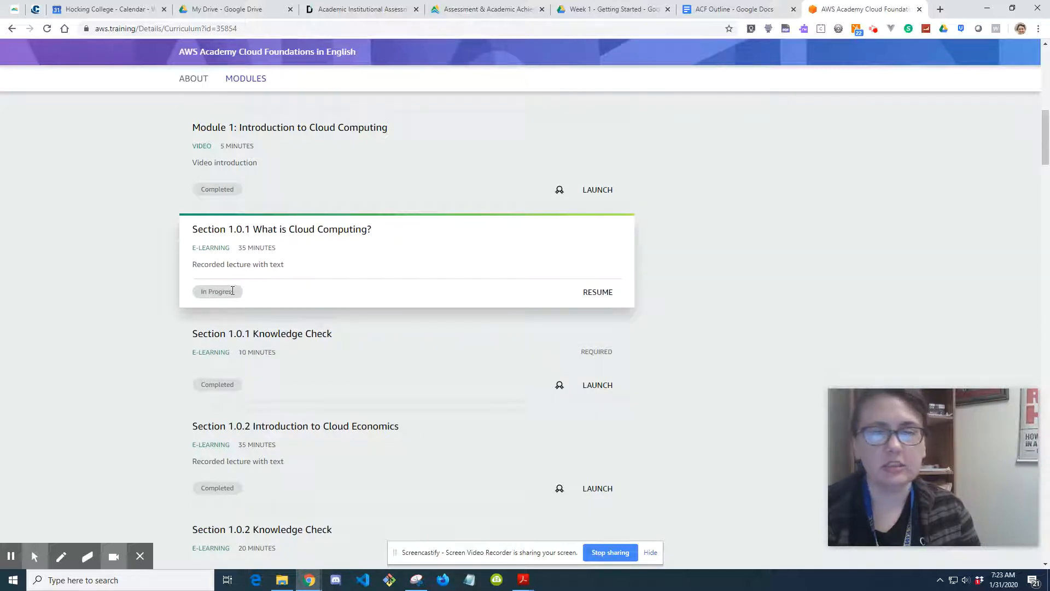
{"action": "scroll", "coordinate": [407, 426], "scroll_direction": "down", "scroll_amount": 6}
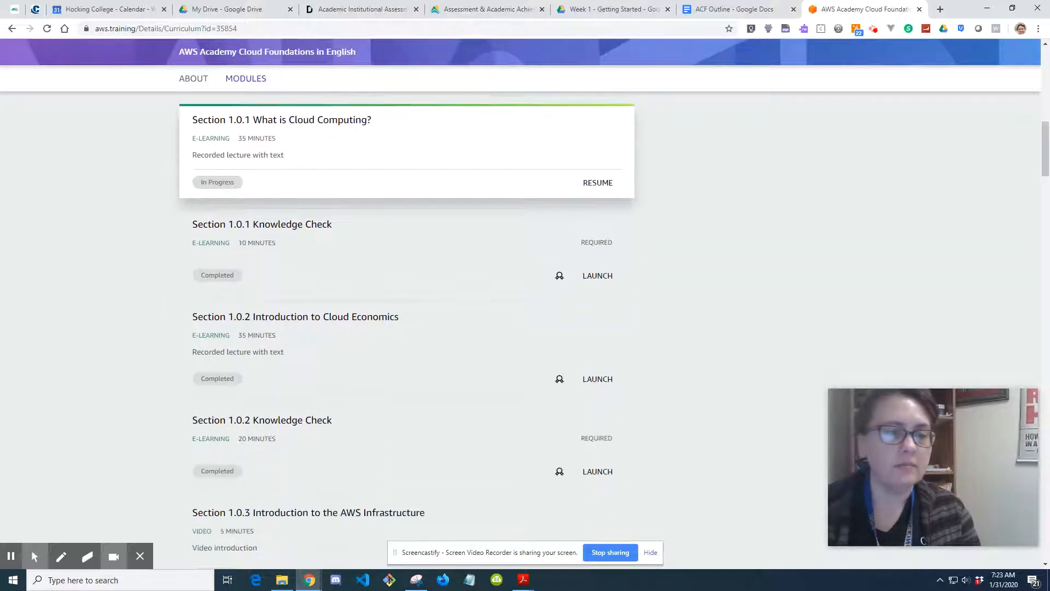
{"action": "scroll", "coordinate": [252, 301], "scroll_direction": "down", "scroll_amount": 2}
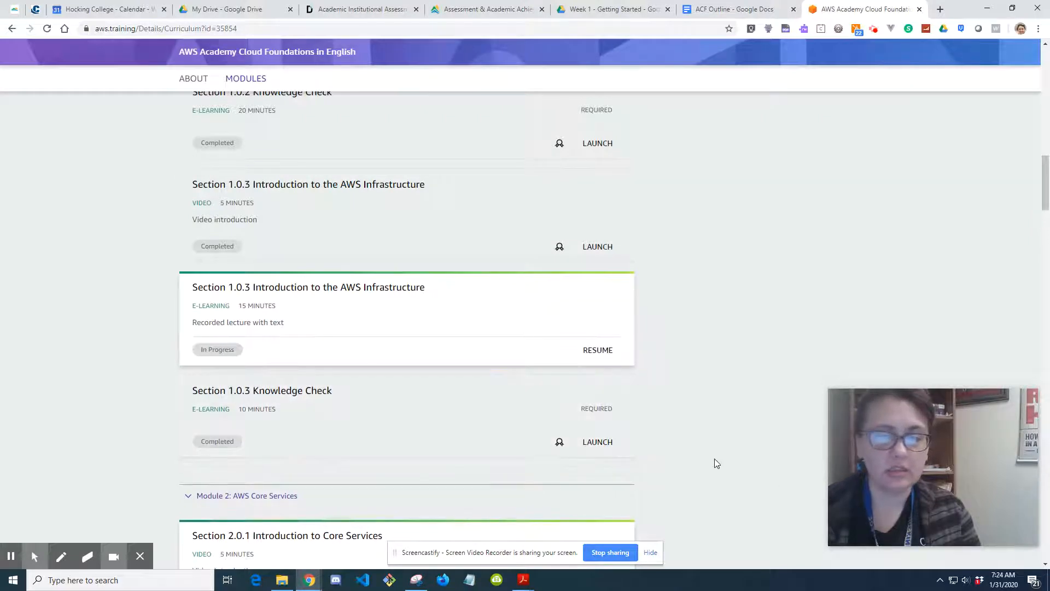
Step: Compare the Module 1 lectures and required knowledge checks with the start of Module 2: AWS Core Services, and return to the course overview
{"action": "scroll", "coordinate": [340, 364], "scroll_direction": "up", "scroll_amount": 4}
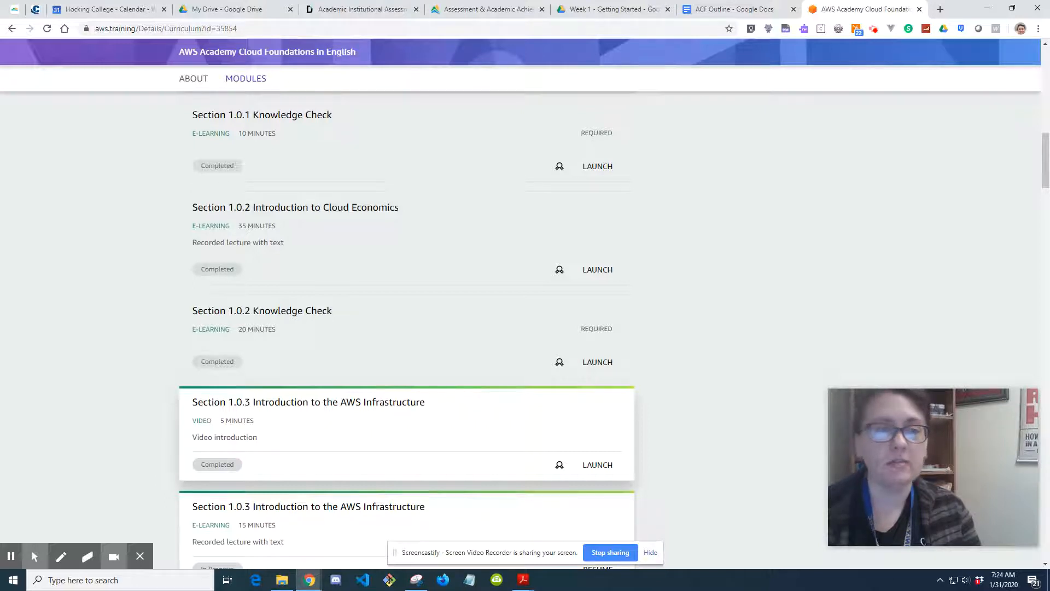
{"action": "scroll", "coordinate": [491, 449], "scroll_direction": "down", "scroll_amount": 1}
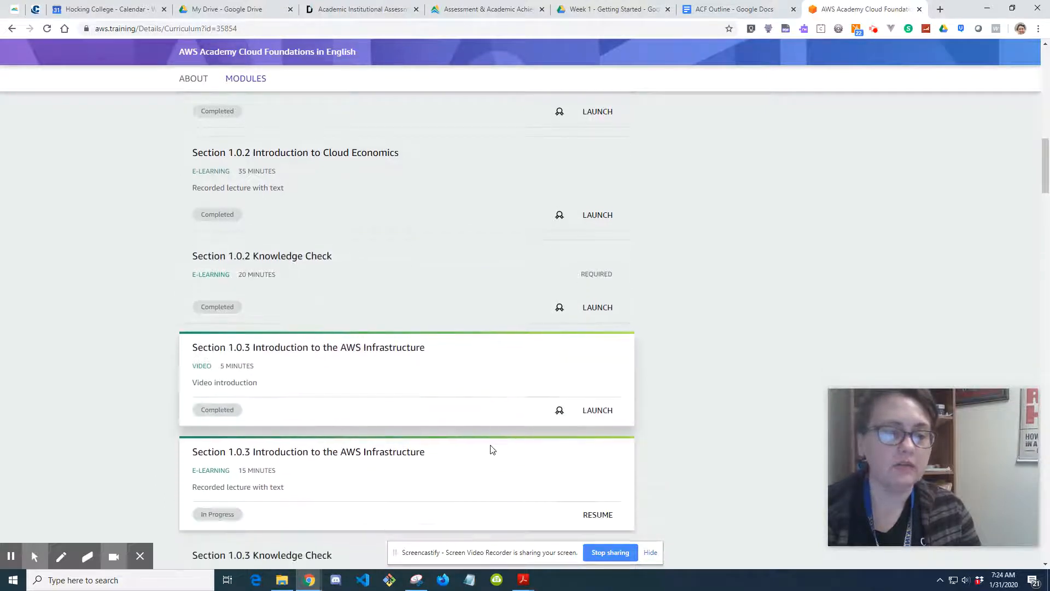
{"action": "scroll", "coordinate": [377, 483], "scroll_direction": "up", "scroll_amount": 3}
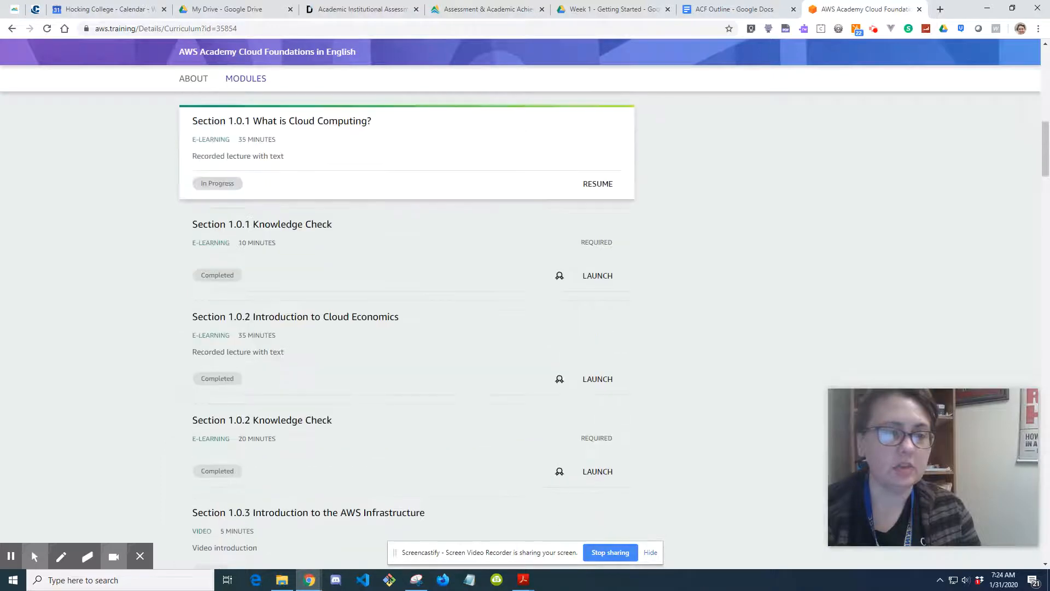
{"action": "scroll", "coordinate": [380, 478], "scroll_direction": "up", "scroll_amount": 2}
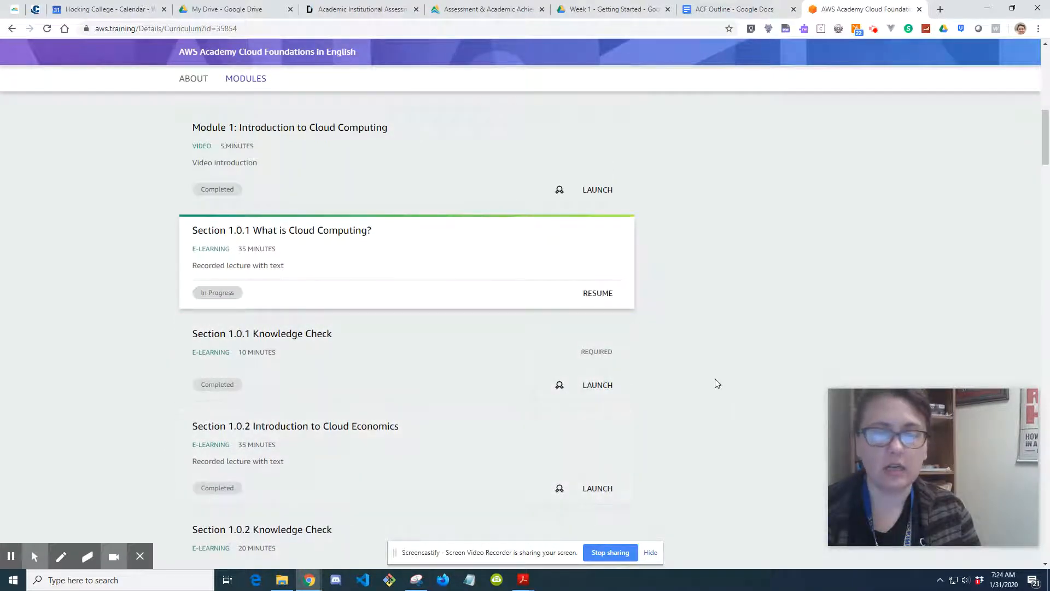
{"action": "scroll", "coordinate": [714, 383], "scroll_direction": "down", "scroll_amount": 5}
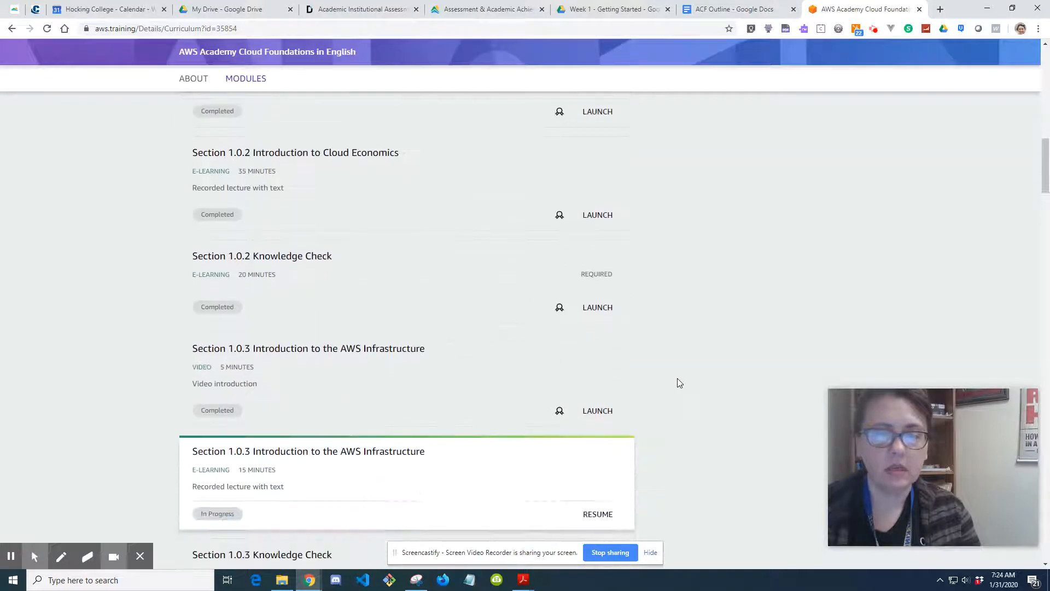
{"action": "scroll", "coordinate": [678, 381], "scroll_direction": "down", "scroll_amount": 7}
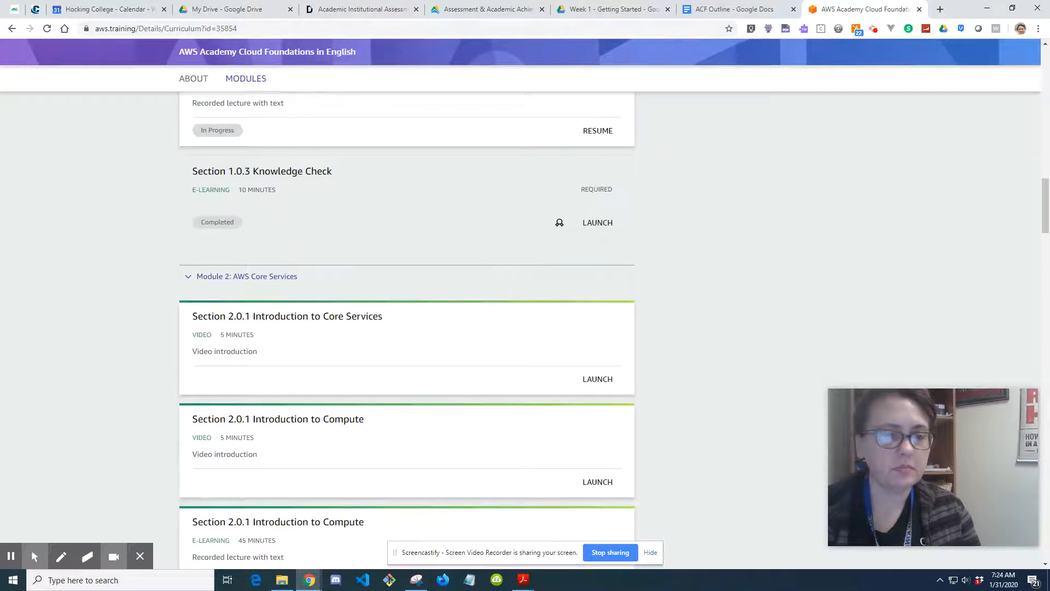
{"action": "scroll", "coordinate": [407, 328], "scroll_direction": "up", "scroll_amount": 3}
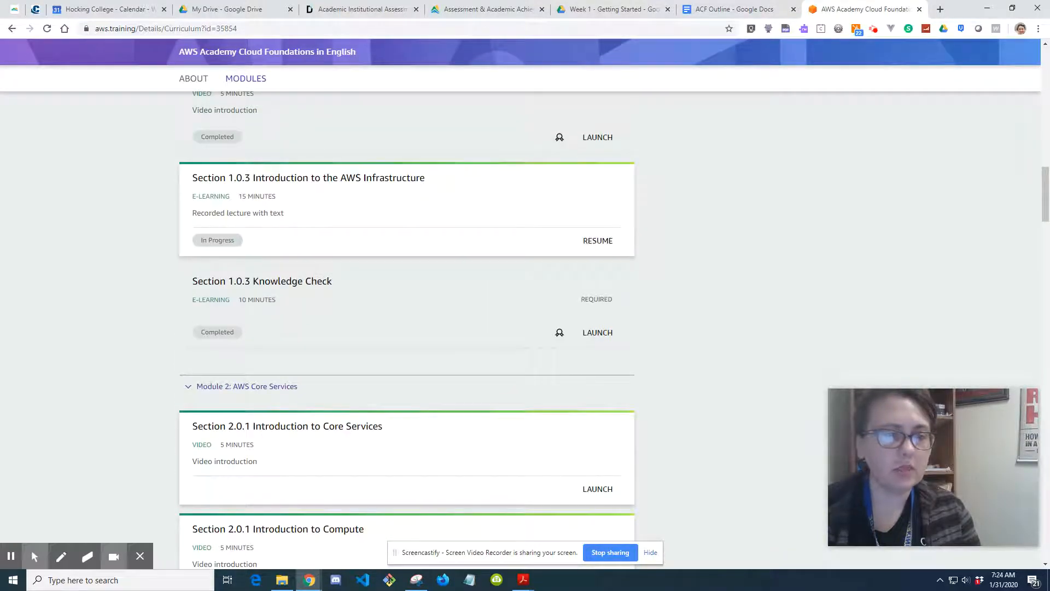
{"action": "scroll", "coordinate": [407, 328], "scroll_direction": "up", "scroll_amount": 5}
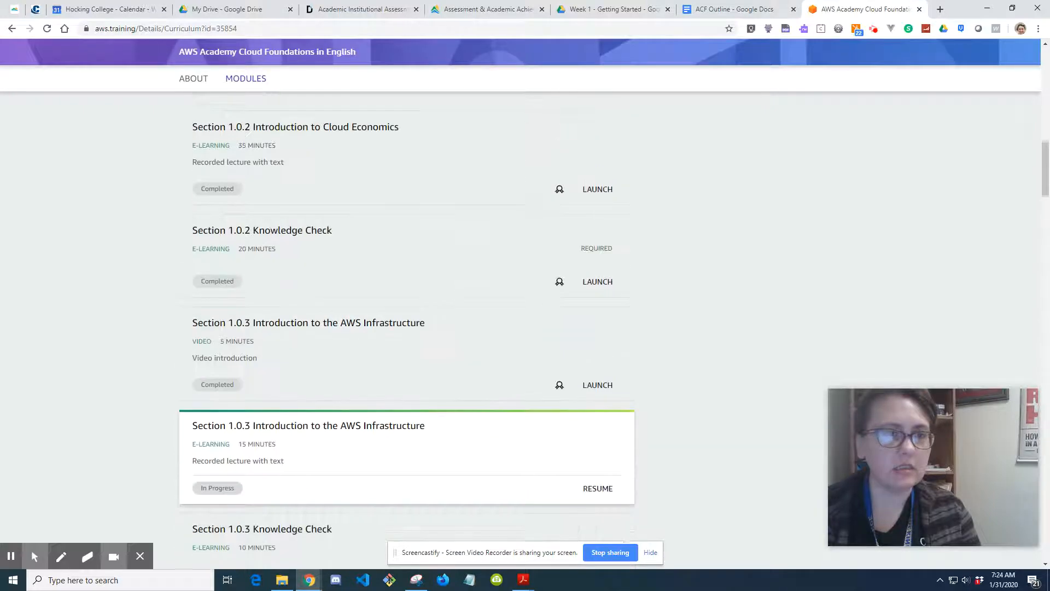
{"action": "scroll", "coordinate": [469, 290], "scroll_direction": "up", "scroll_amount": 10}
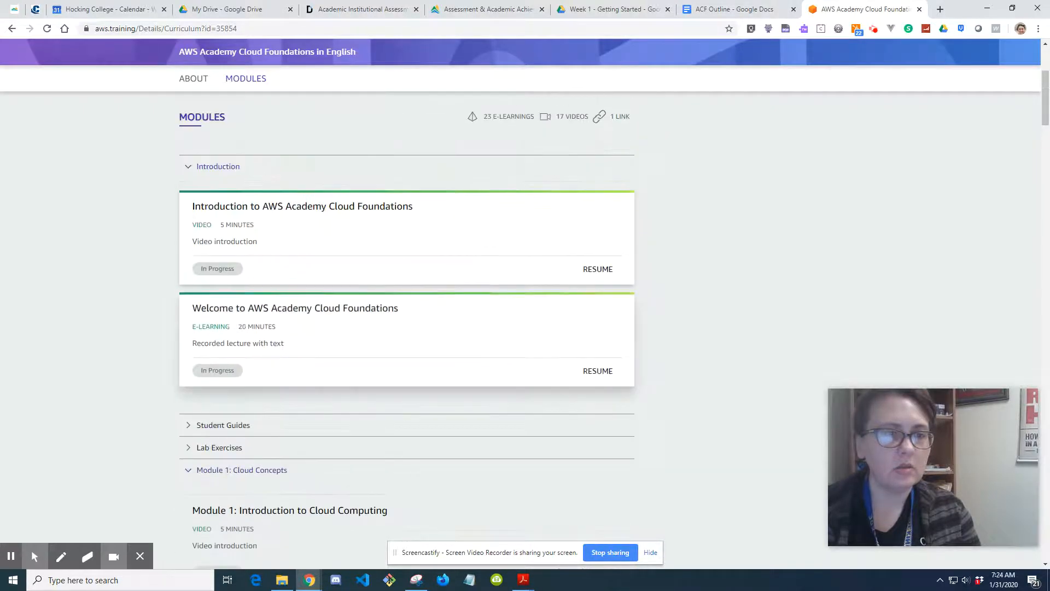
{"action": "scroll", "coordinate": [534, 296], "scroll_direction": "up", "scroll_amount": 5}
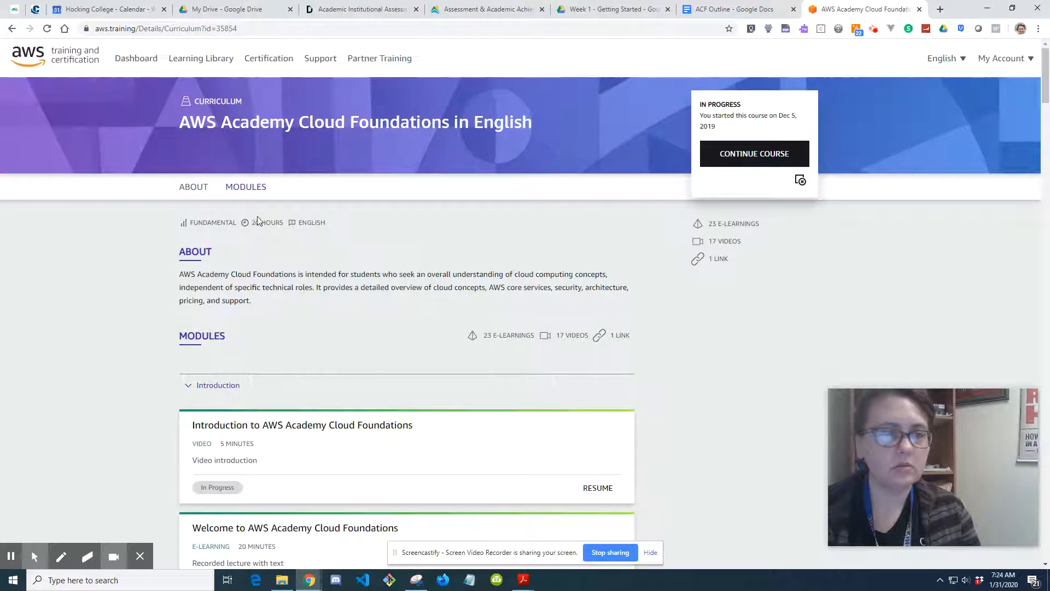
Step: Continue the course and collapse the Introduction and all sections from Module 1: Cloud Concepts to Module 5: Cloud Billing and Support Services
{"action": "left_click", "coordinate": [764, 168]}
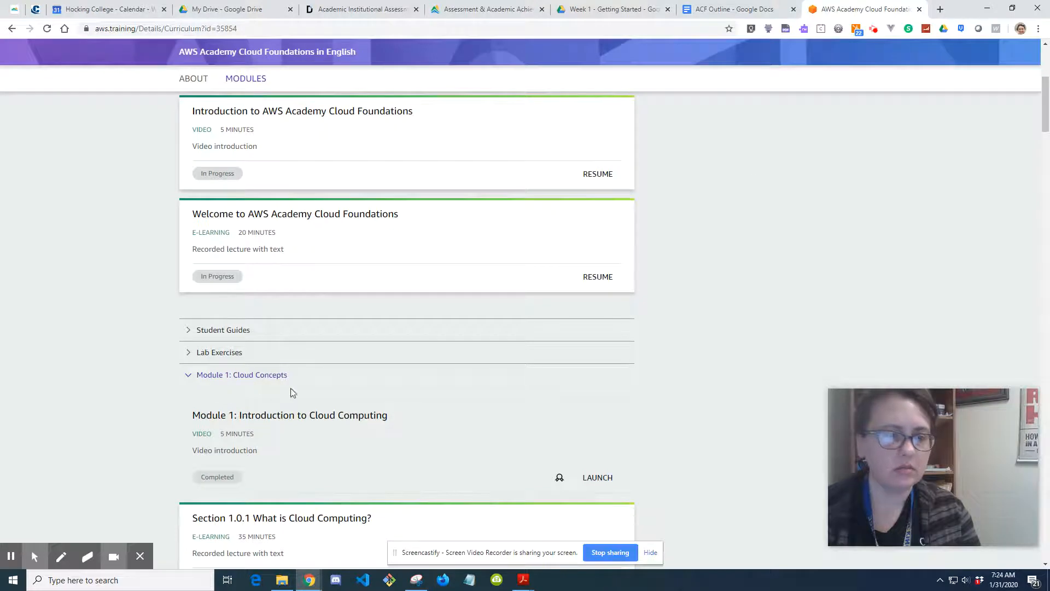
{"action": "left_click", "coordinate": [10, 559]}
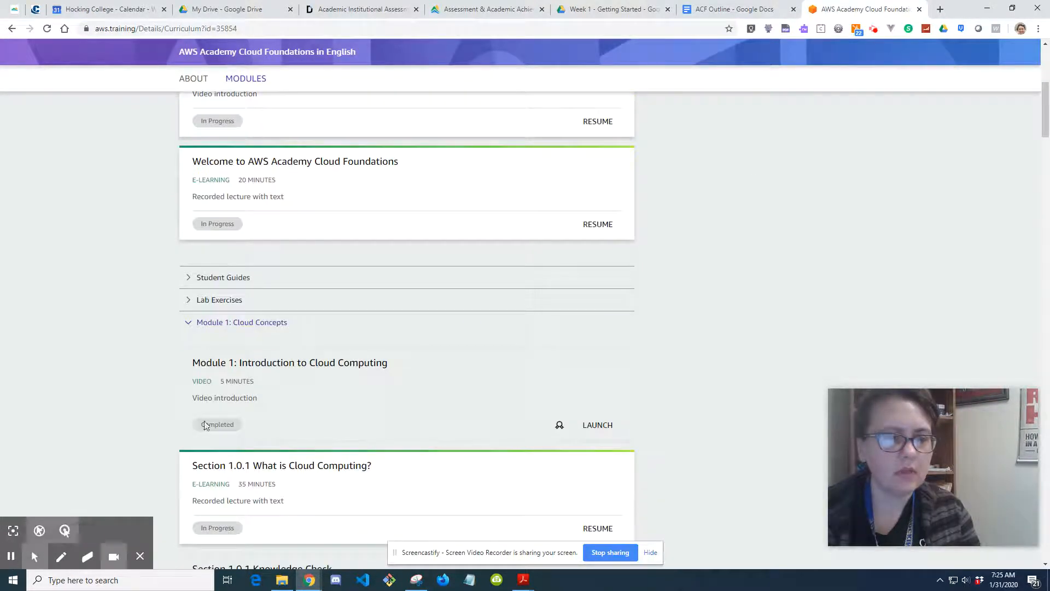
{"action": "left_click", "coordinate": [190, 325]}
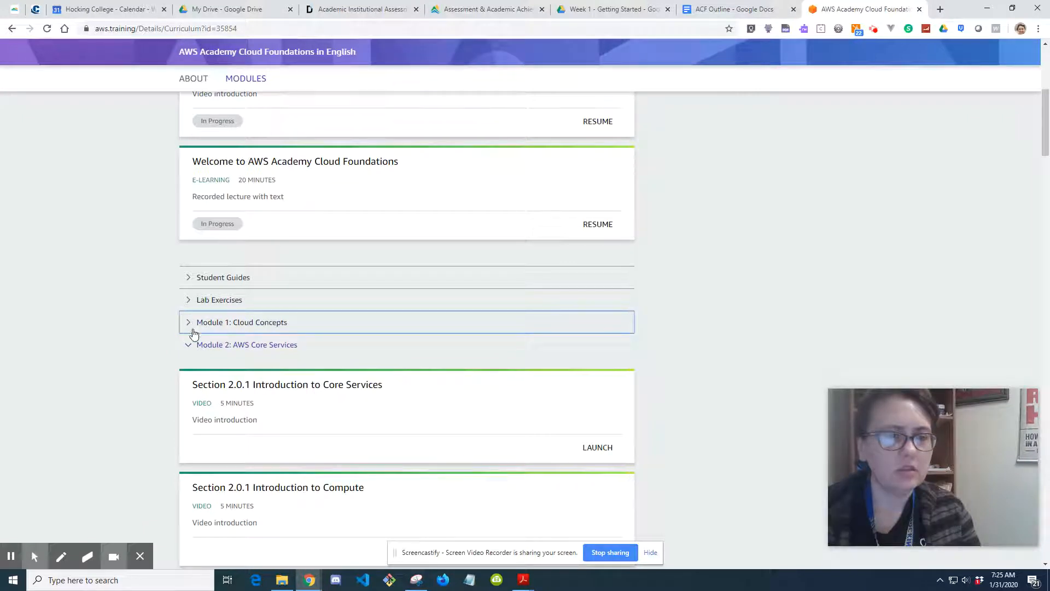
{"action": "left_click", "coordinate": [187, 346]}
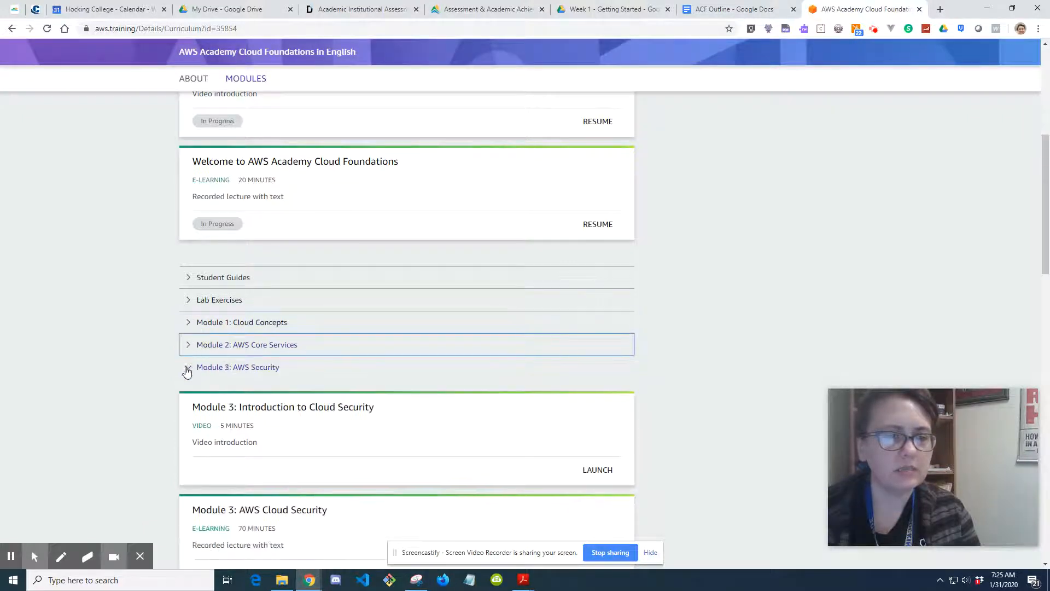
{"action": "left_click", "coordinate": [187, 369]}
{"action": "left_click", "coordinate": [187, 389]}
{"action": "scroll", "coordinate": [198, 394], "scroll_direction": "down", "scroll_amount": 2}
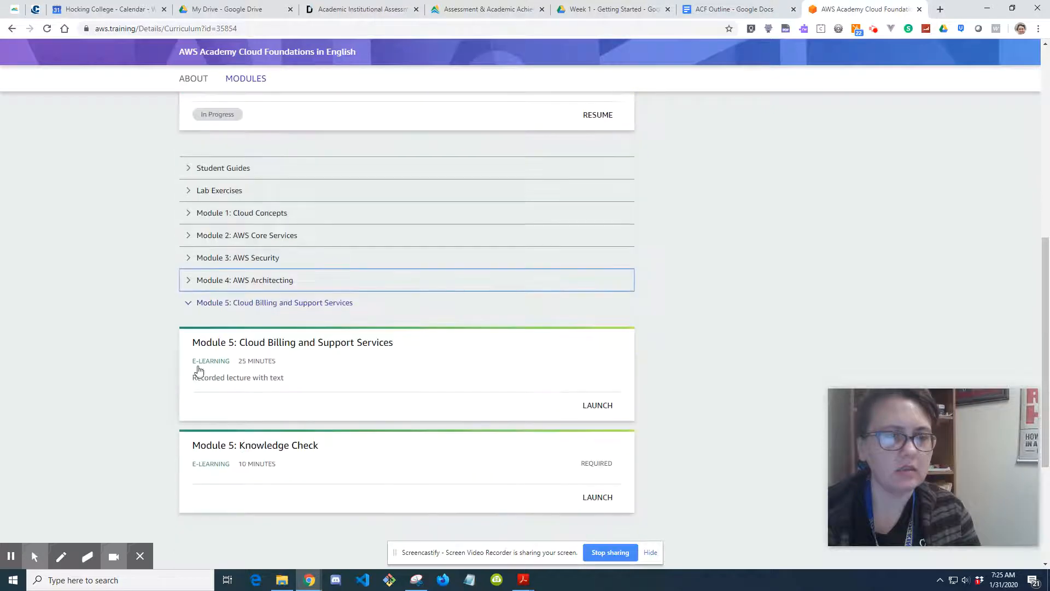
{"action": "left_click", "coordinate": [190, 305]}
{"action": "scroll", "coordinate": [197, 342], "scroll_direction": "up", "scroll_amount": 2}
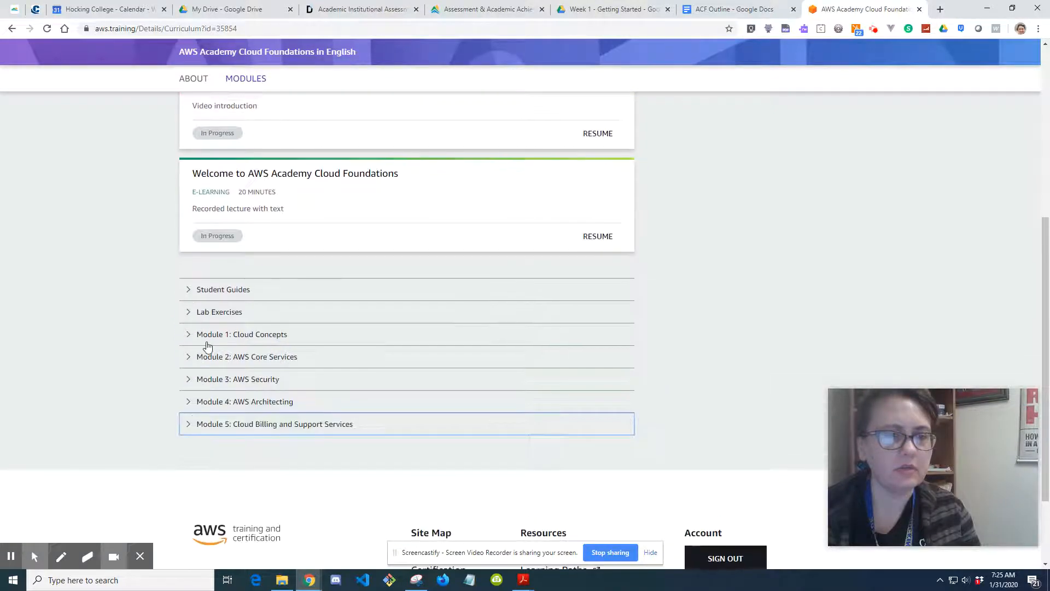
{"action": "scroll", "coordinate": [206, 344], "scroll_direction": "up", "scroll_amount": 4}
{"action": "left_click", "coordinate": [188, 249]}
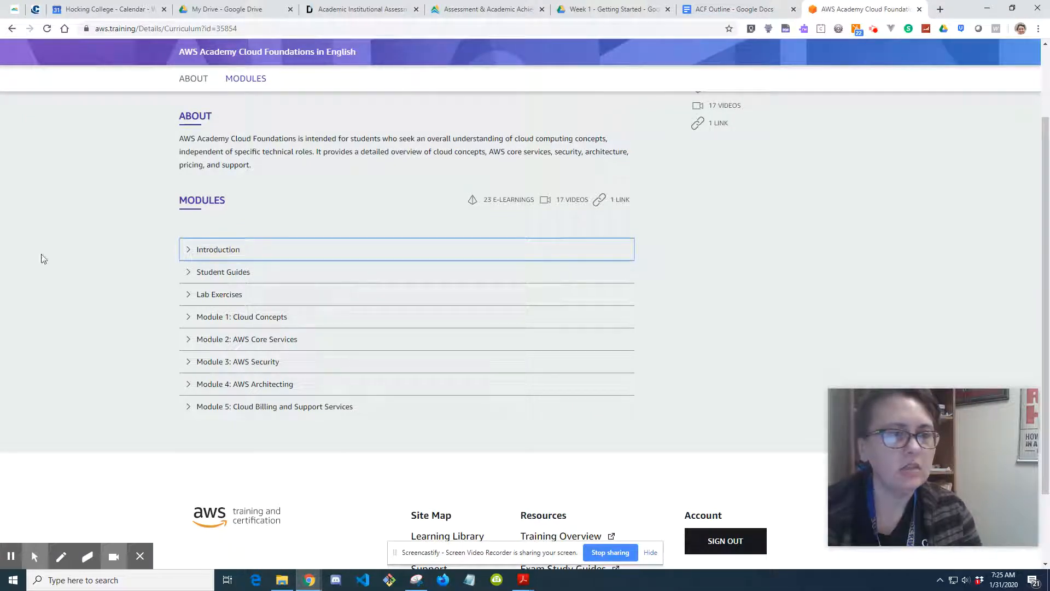
Step: Expand the course's Lab Exercises section and launch the lab exercises hosted in Vocareum
{"action": "left_click", "coordinate": [189, 276]}
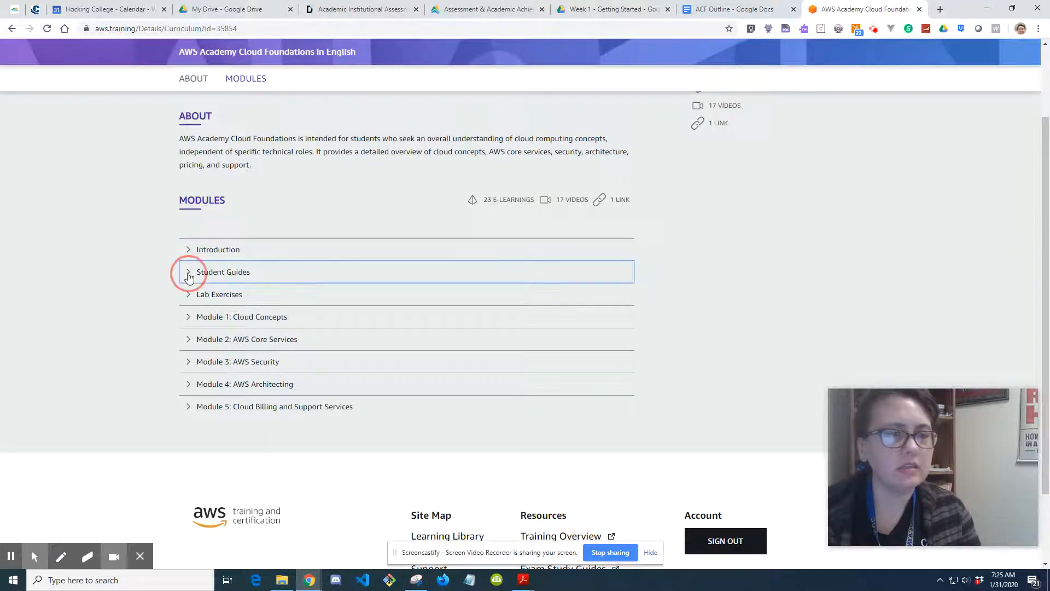
{"action": "left_click", "coordinate": [188, 274]}
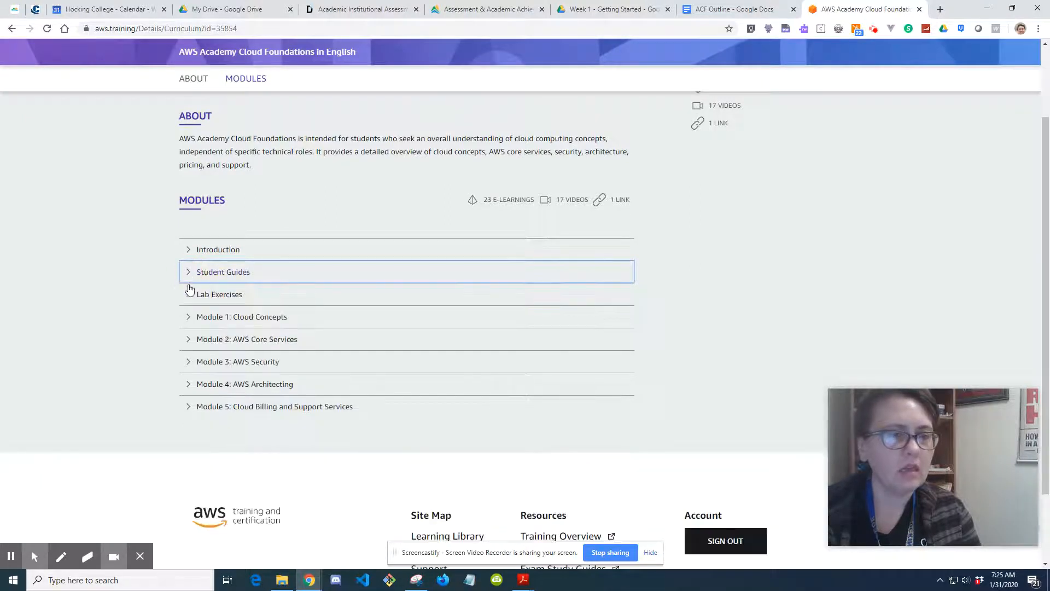
{"action": "left_click", "coordinate": [188, 299]}
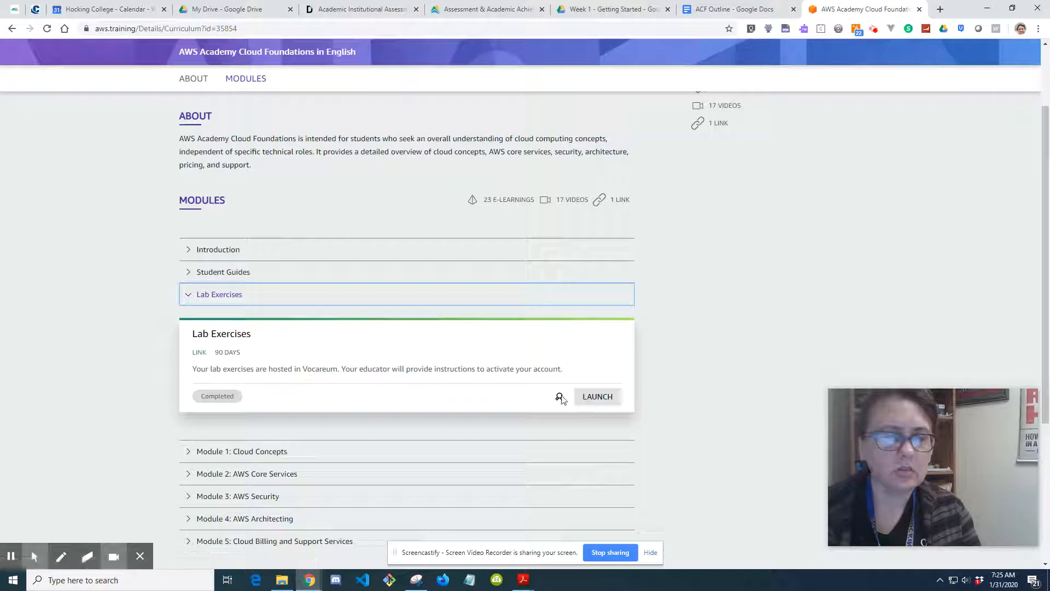
{"action": "left_click", "coordinate": [592, 399]}
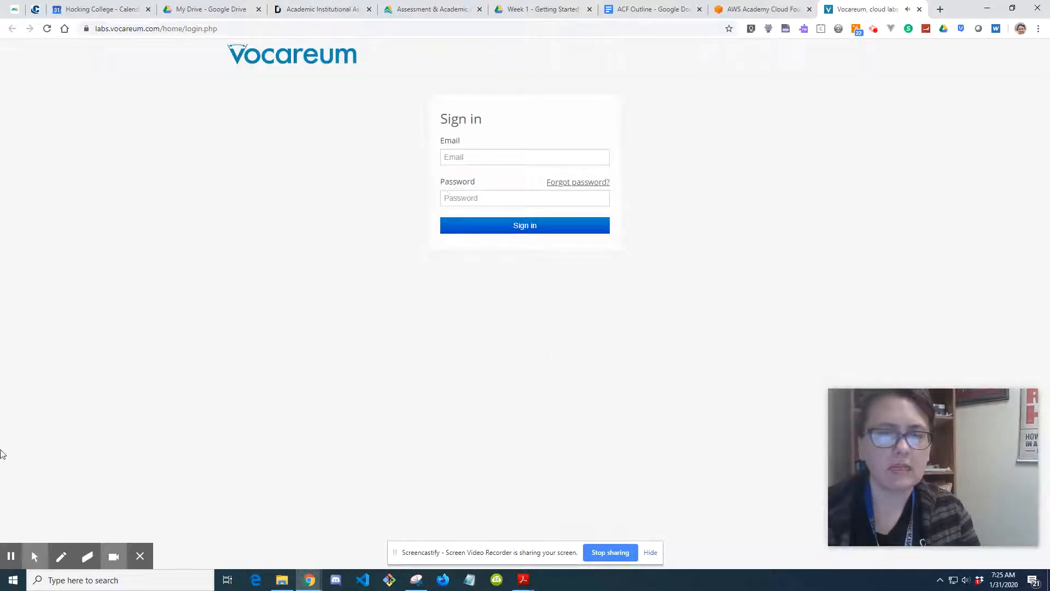
{"action": "left_click", "coordinate": [11, 559]}
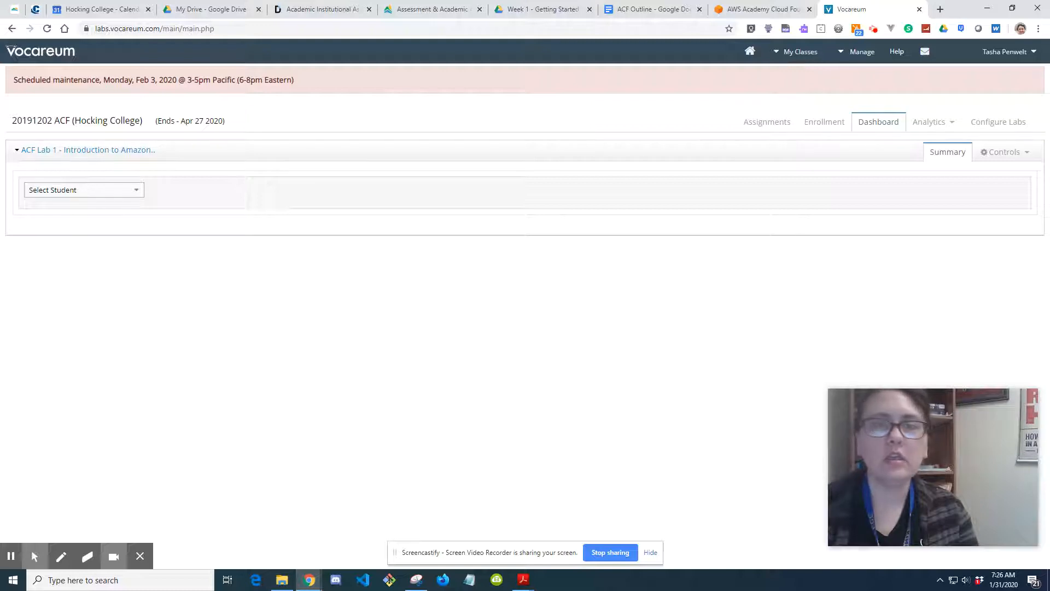
Step: Open the Academy Cloud Foundations - Educator Class and enter the work area of ACF Lab 1 - Introduction to Amazon EC2
{"action": "left_click", "coordinate": [807, 57]}
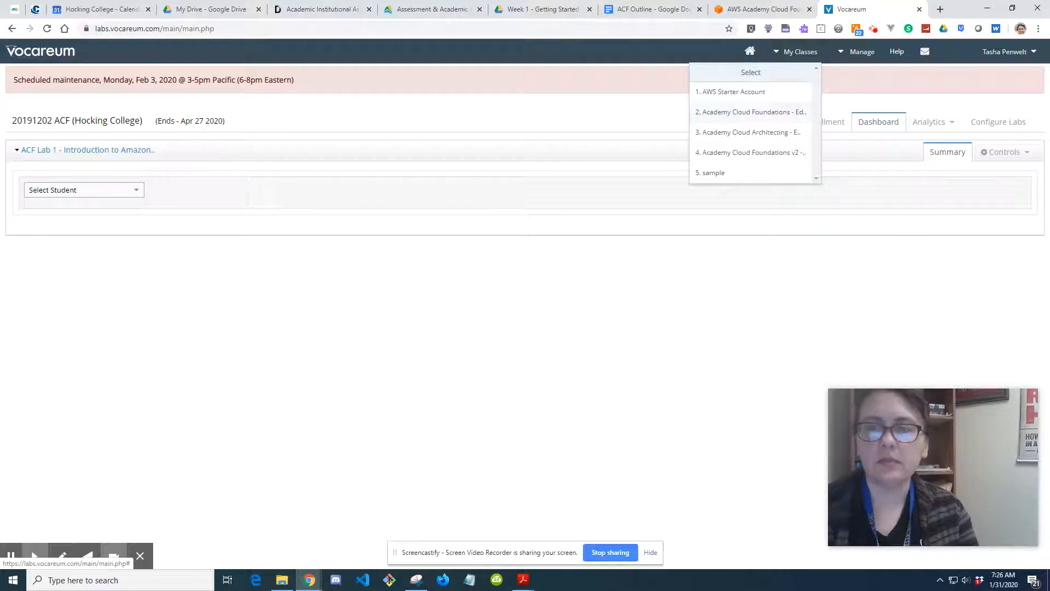
{"action": "left_click", "coordinate": [752, 116]}
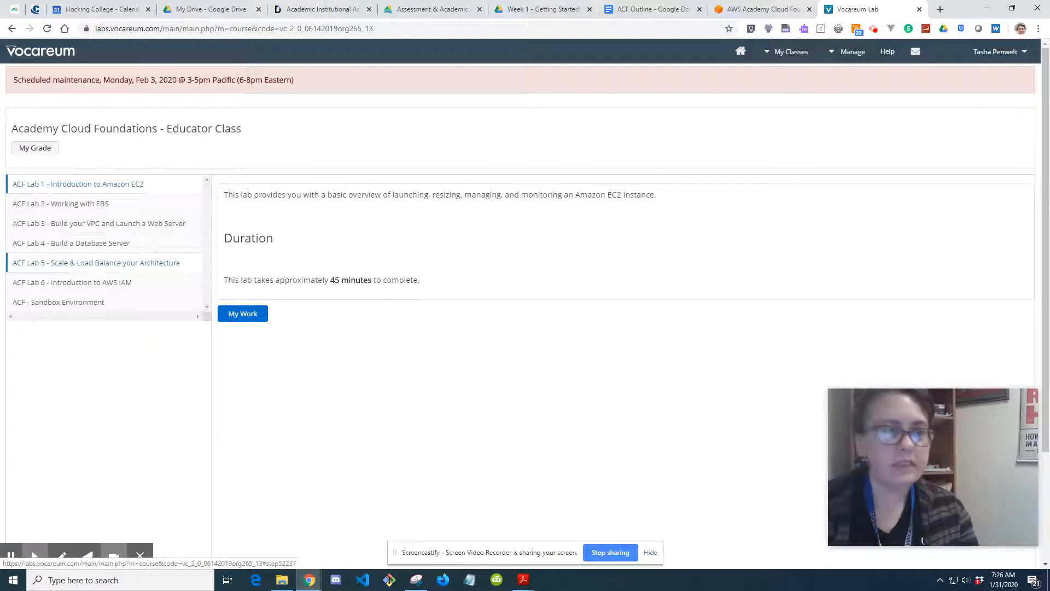
{"action": "left_click", "coordinate": [125, 187]}
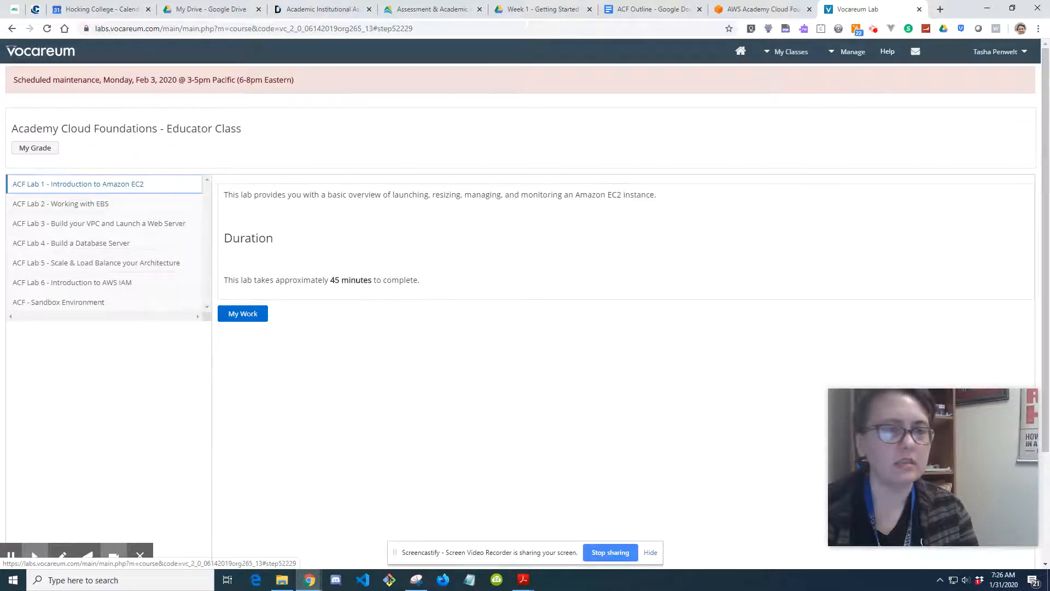
{"action": "left_click", "coordinate": [242, 314]}
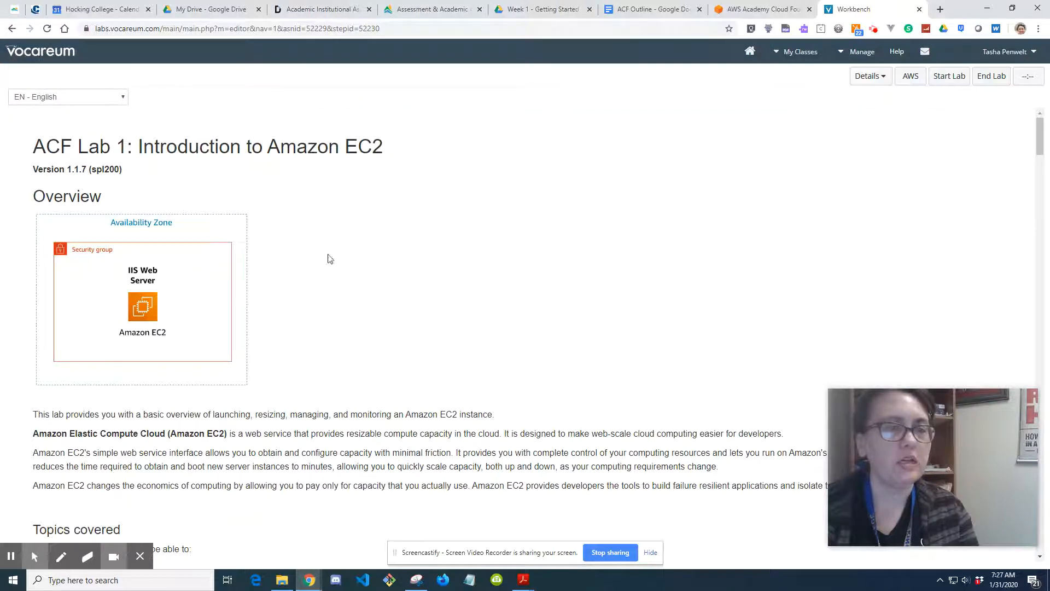
Step: Review the lab overview, highlighting the Amazon Elastic Compute Cloud name and the phrase about paying only for capacity actually used
{"action": "scroll", "coordinate": [360, 308], "scroll_direction": "down", "scroll_amount": 4}
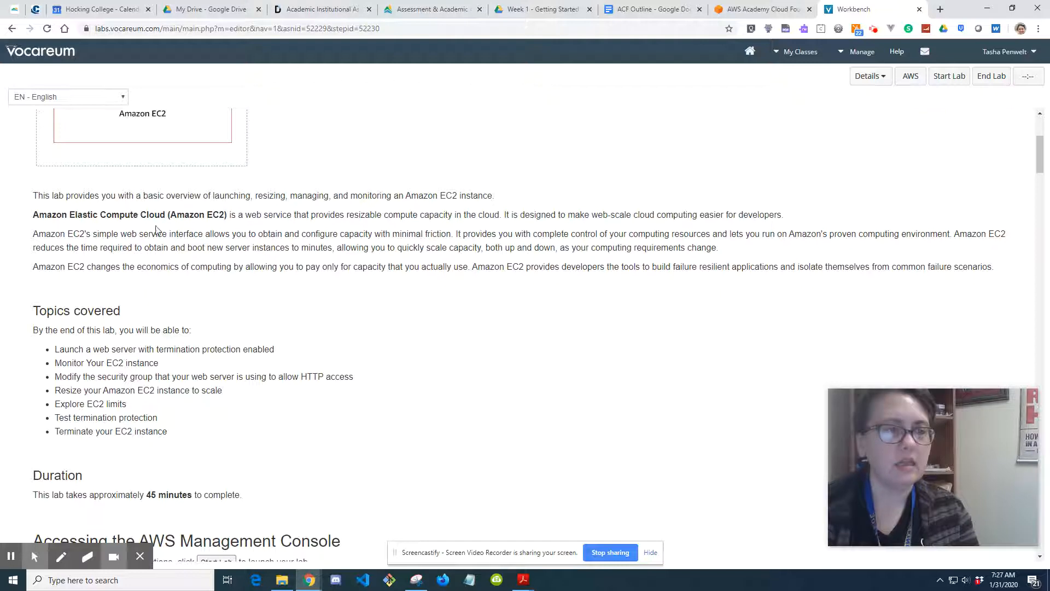
{"action": "left_click", "coordinate": [33, 218]}
{"action": "left_click_drag", "start_coordinate": [33, 218], "coordinate": [218, 215]}
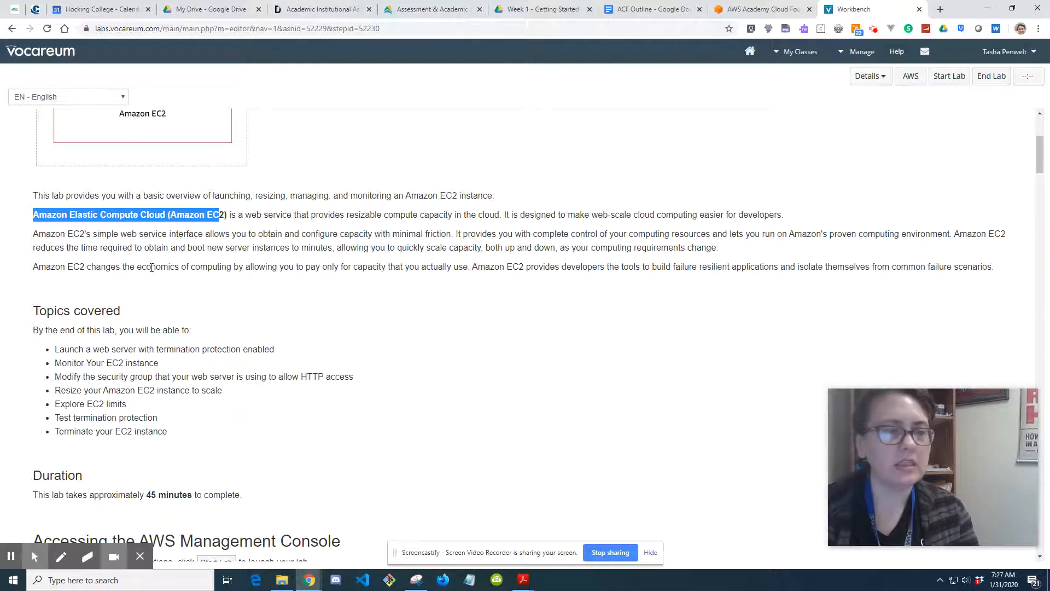
{"action": "left_click_drag", "start_coordinate": [280, 268], "coordinate": [478, 269]}
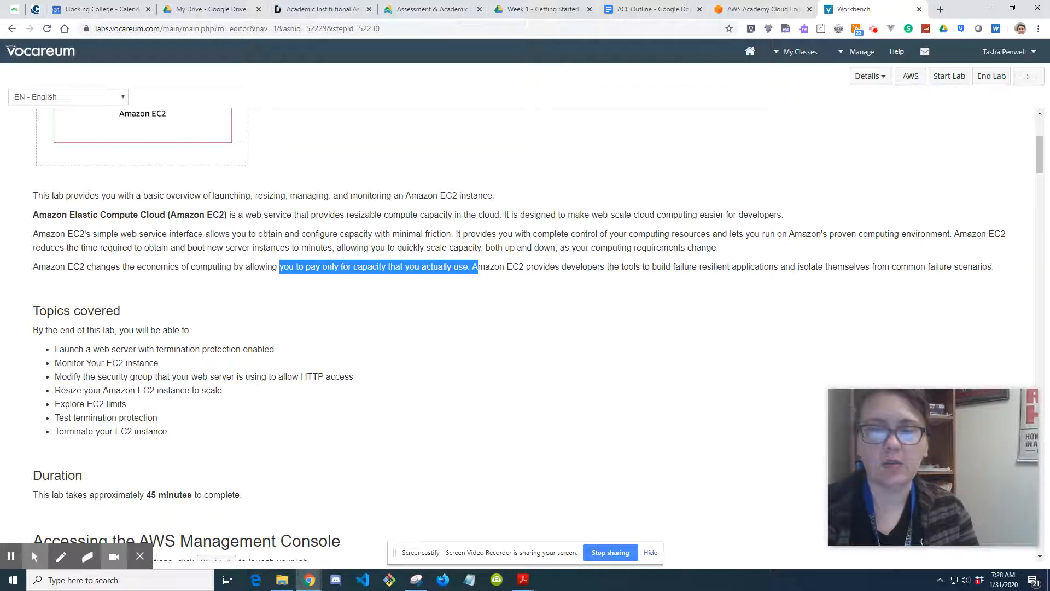
Step: Go through the lab's Topics covered, highlighting the items on launching a web server with termination protection and terminating the EC2 instance
{"action": "scroll", "coordinate": [54, 205], "scroll_direction": "down", "scroll_amount": 2}
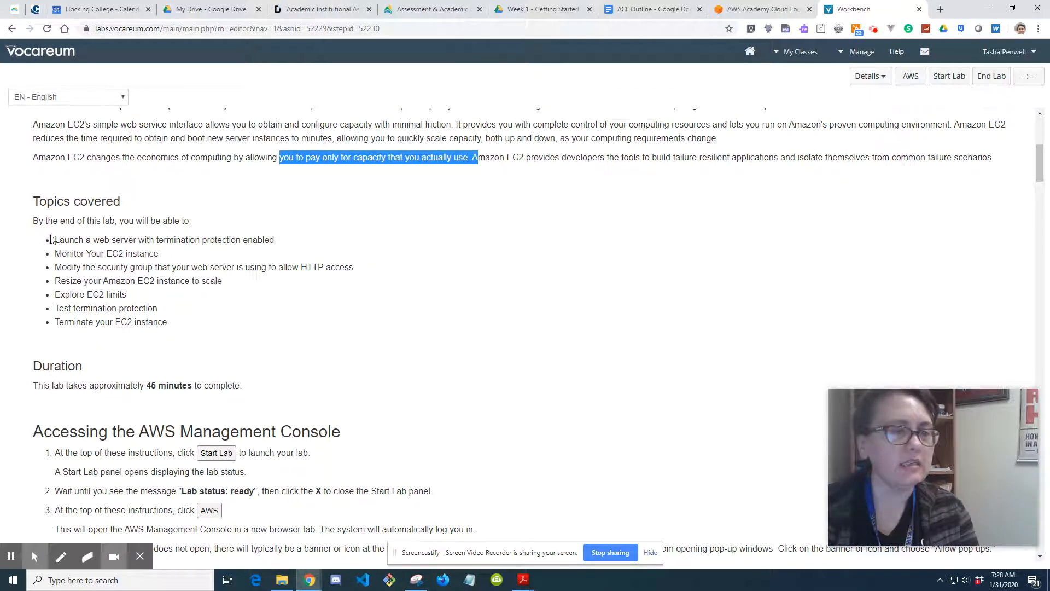
{"action": "left_click_drag", "start_coordinate": [55, 241], "coordinate": [285, 251]}
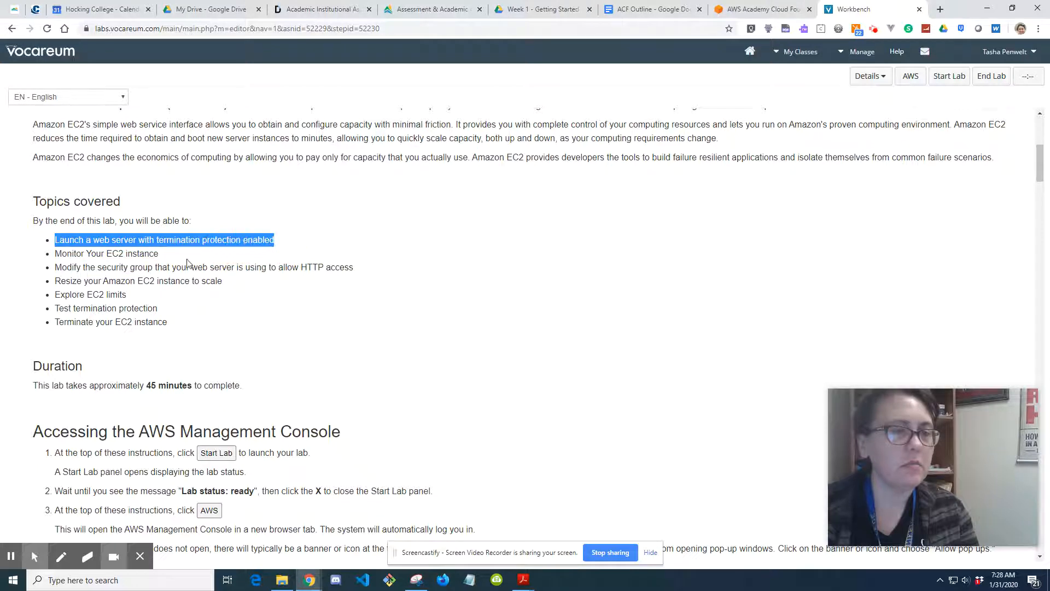
{"action": "left_click", "coordinate": [253, 275]}
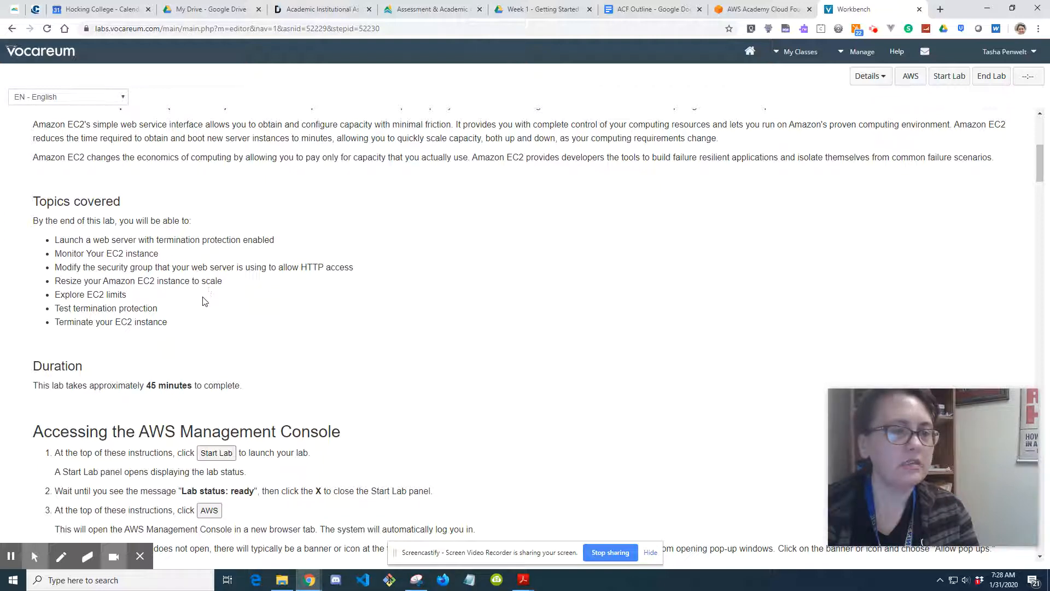
{"action": "scroll", "coordinate": [525, 328], "scroll_direction": "down", "scroll_amount": 1}
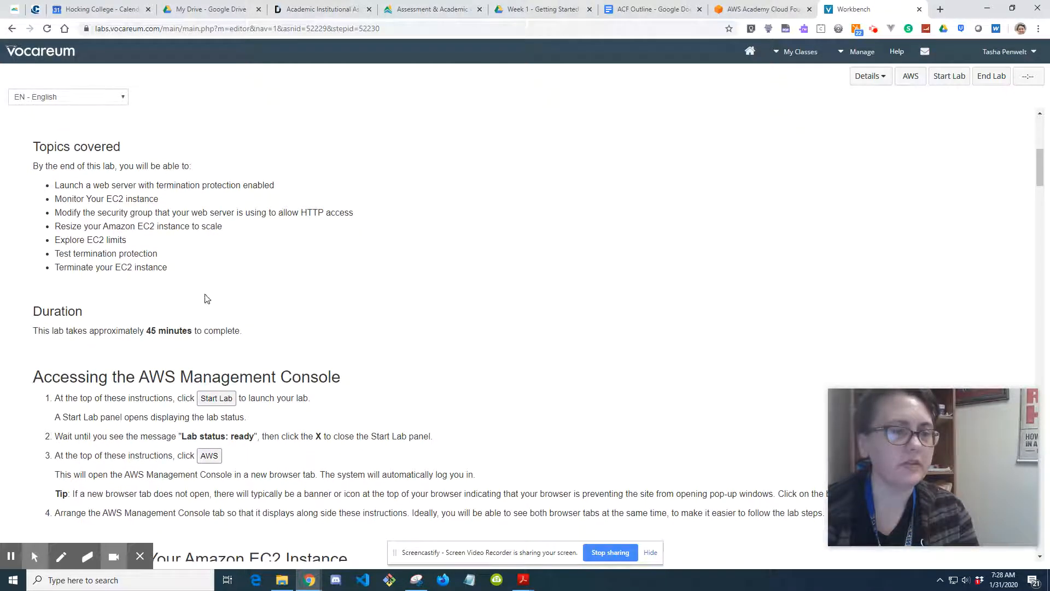
{"action": "left_click_drag", "start_coordinate": [169, 270], "coordinate": [47, 268]}
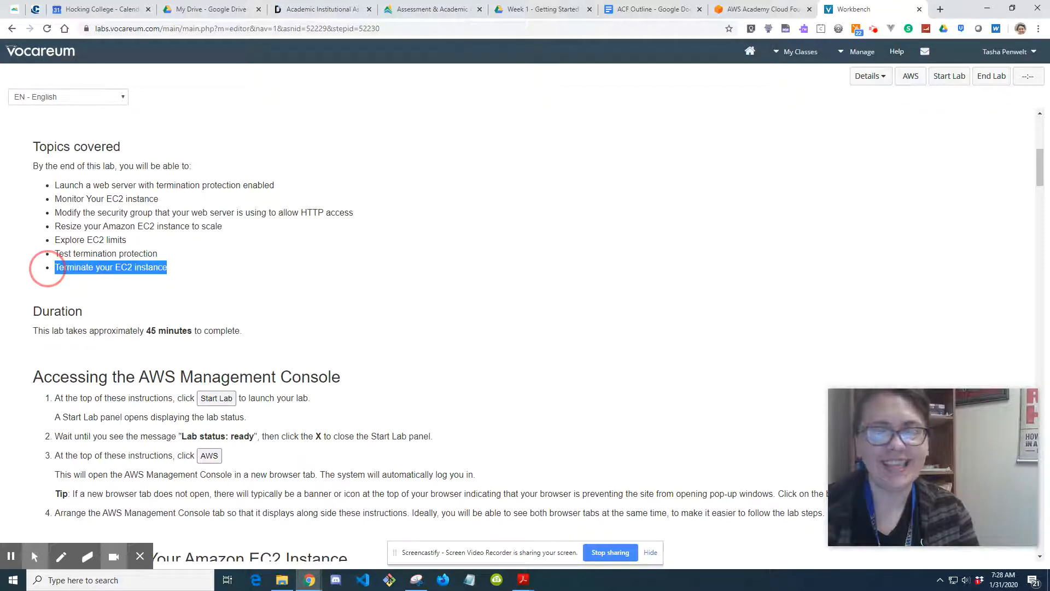
{"action": "left_click", "coordinate": [211, 291]}
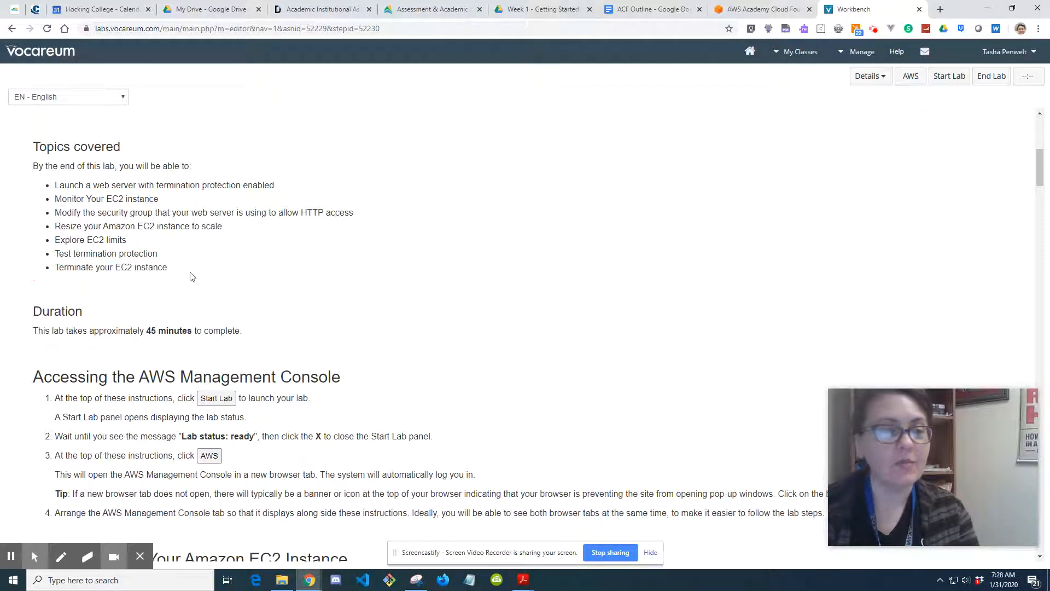
{"action": "left_click_drag", "start_coordinate": [192, 275], "coordinate": [57, 269]}
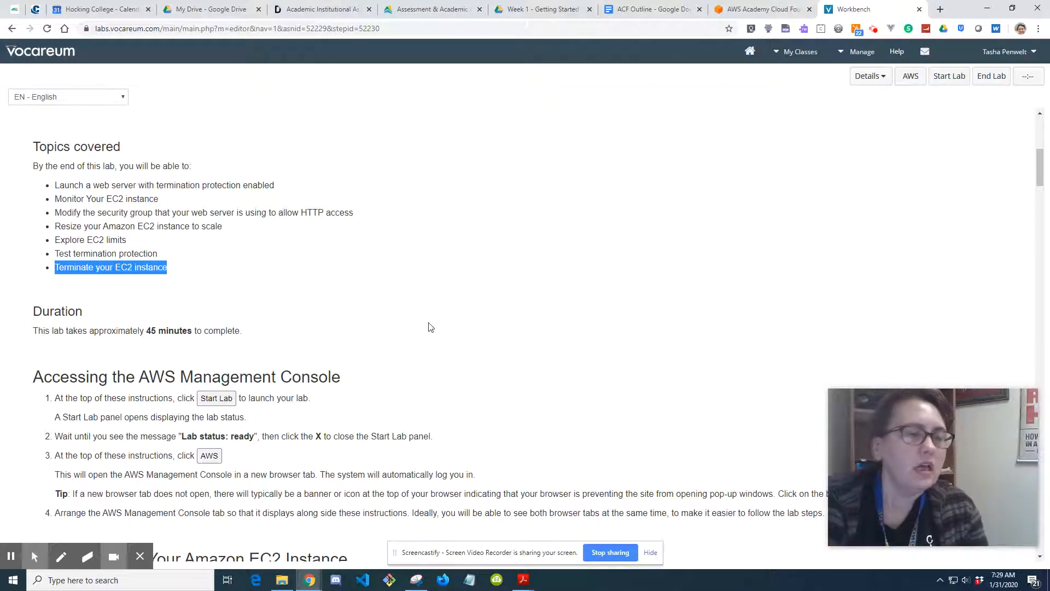
Step: Start the lab session as described in the console access instructions and, once its status is ready, open the AWS Management Console
{"action": "scroll", "coordinate": [431, 328], "scroll_direction": "down", "scroll_amount": 1}
{"action": "scroll", "coordinate": [431, 327], "scroll_direction": "down", "scroll_amount": 1}
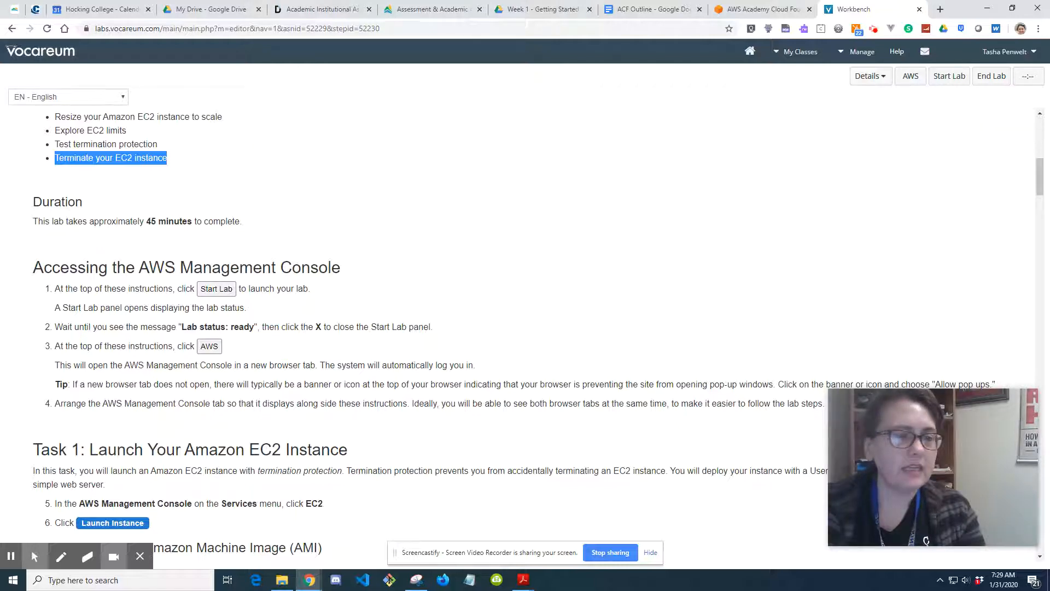
{"action": "scroll", "coordinate": [421, 291], "scroll_direction": "down", "scroll_amount": 1}
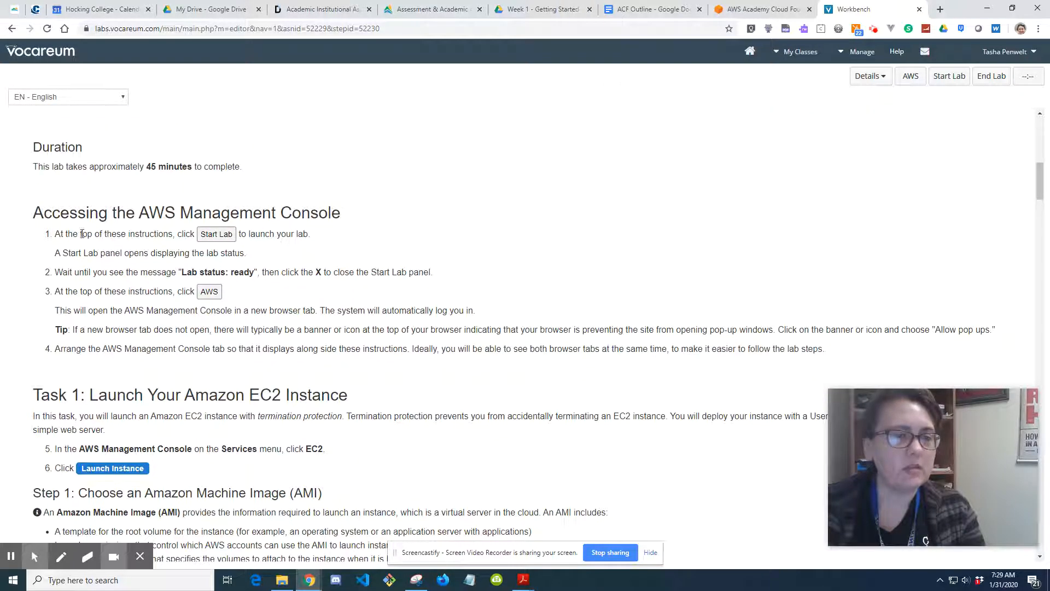
{"action": "left_click", "coordinate": [950, 80]}
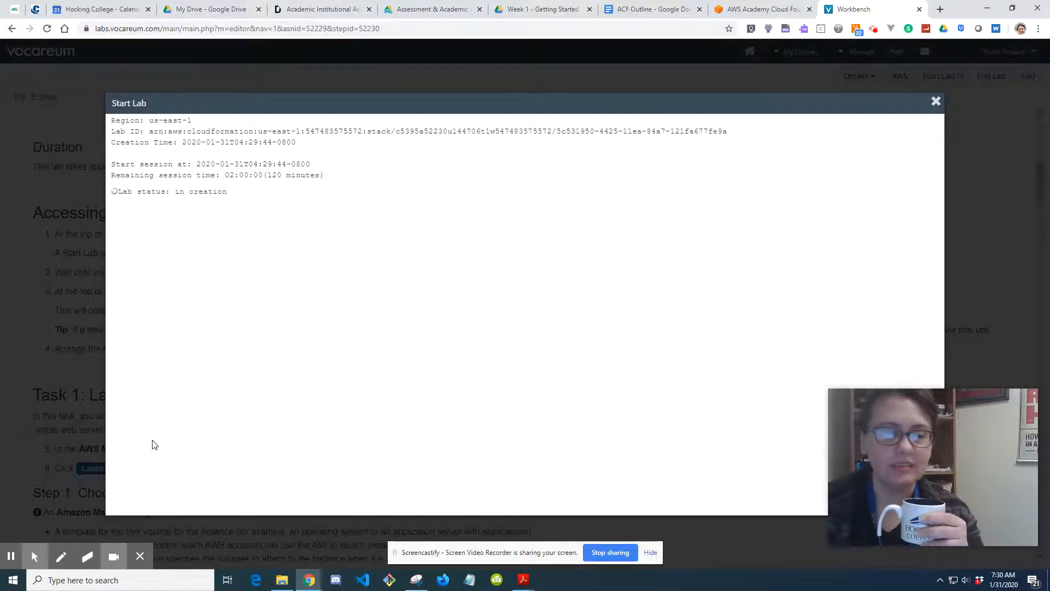
{"action": "left_click", "coordinate": [6, 564]}
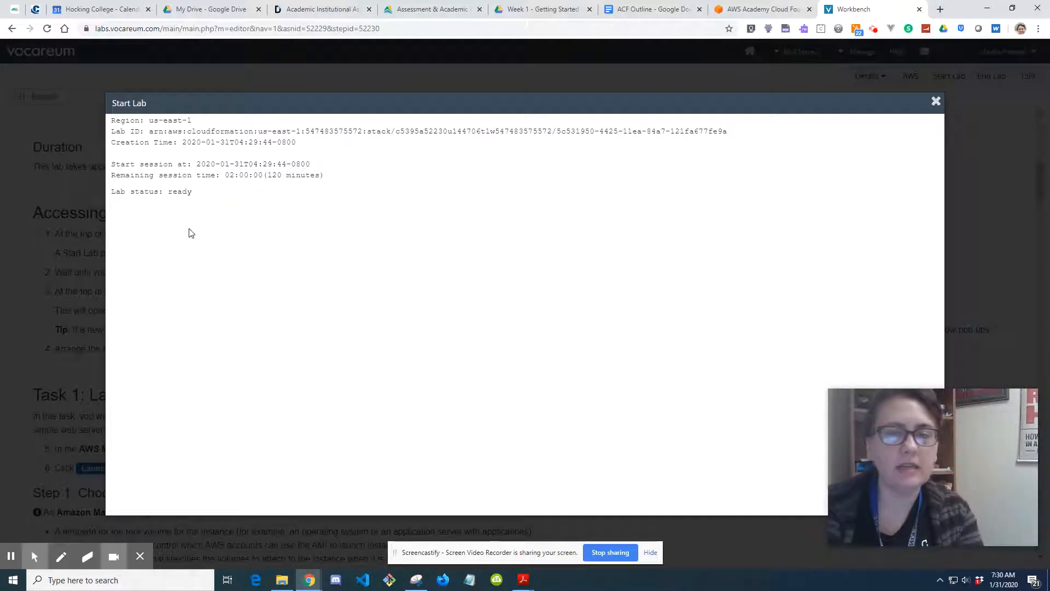
{"action": "left_click", "coordinate": [62, 357]}
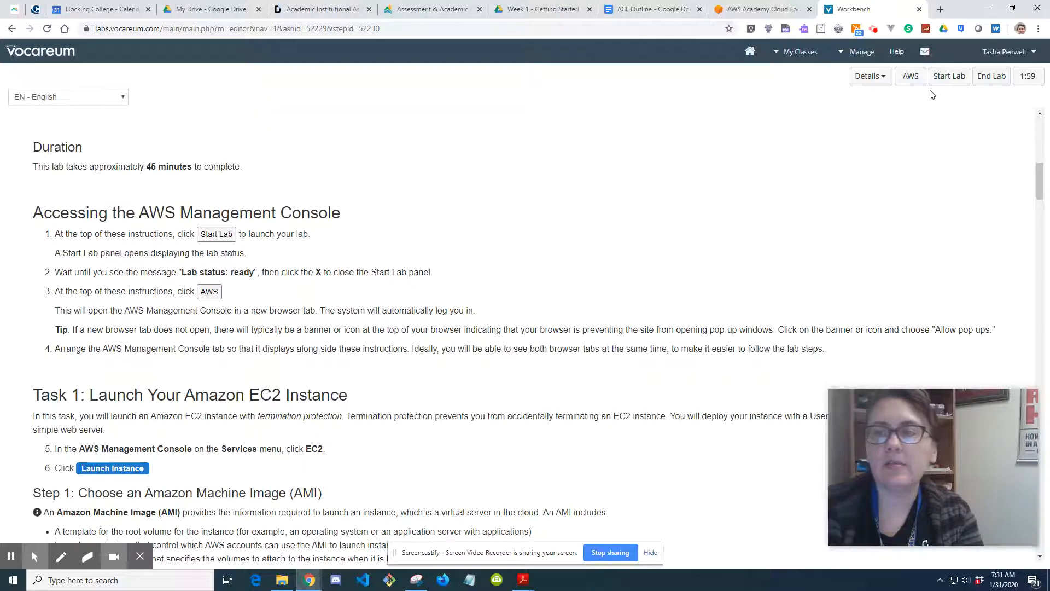
{"action": "left_click", "coordinate": [910, 76]}
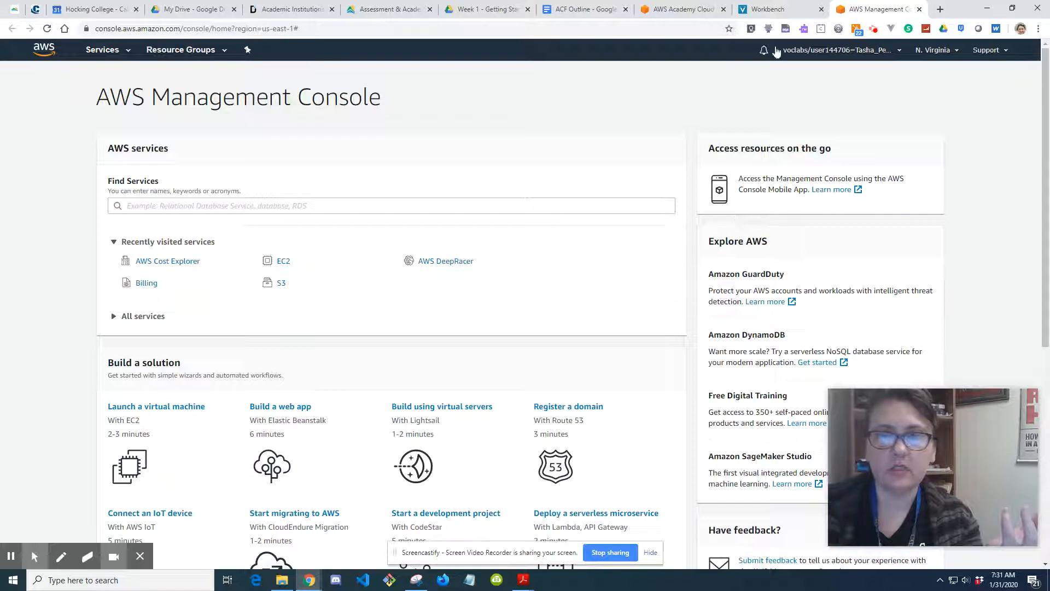
Step: Move the AWS Management Console into its own window and arrange it side by side with the Vocareum lab instructions
{"action": "left_click", "coordinate": [777, 13]}
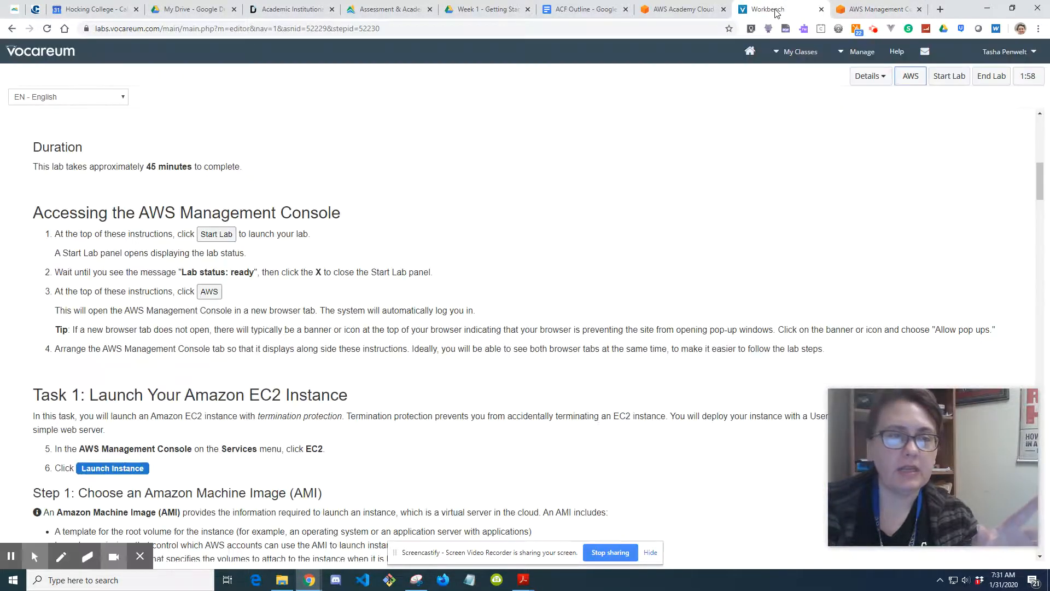
{"action": "scroll", "coordinate": [496, 271], "scroll_direction": "down", "scroll_amount": 1}
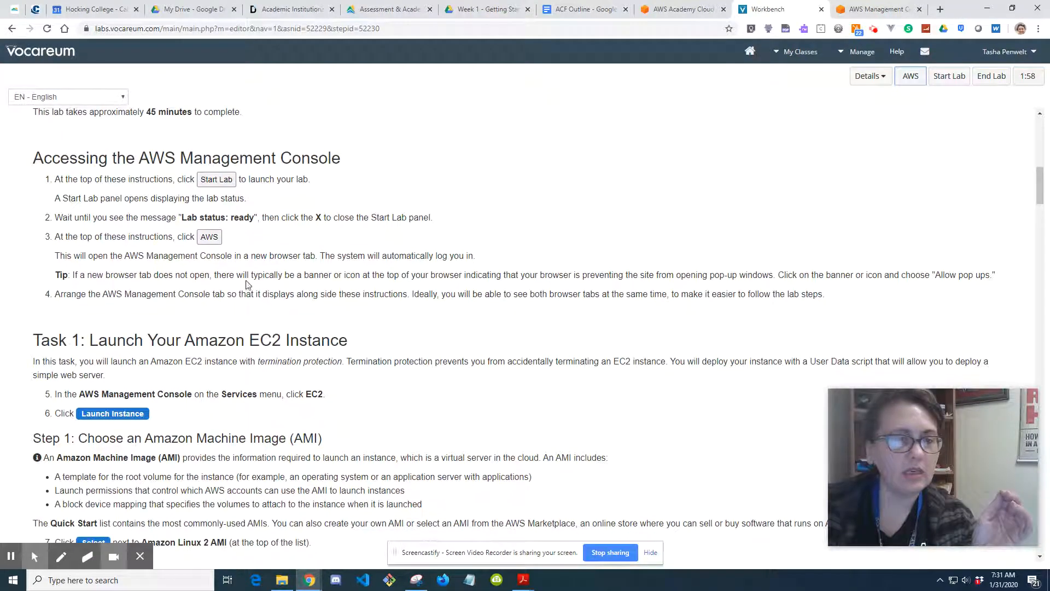
{"action": "scroll", "coordinate": [213, 315], "scroll_direction": "down", "scroll_amount": 2}
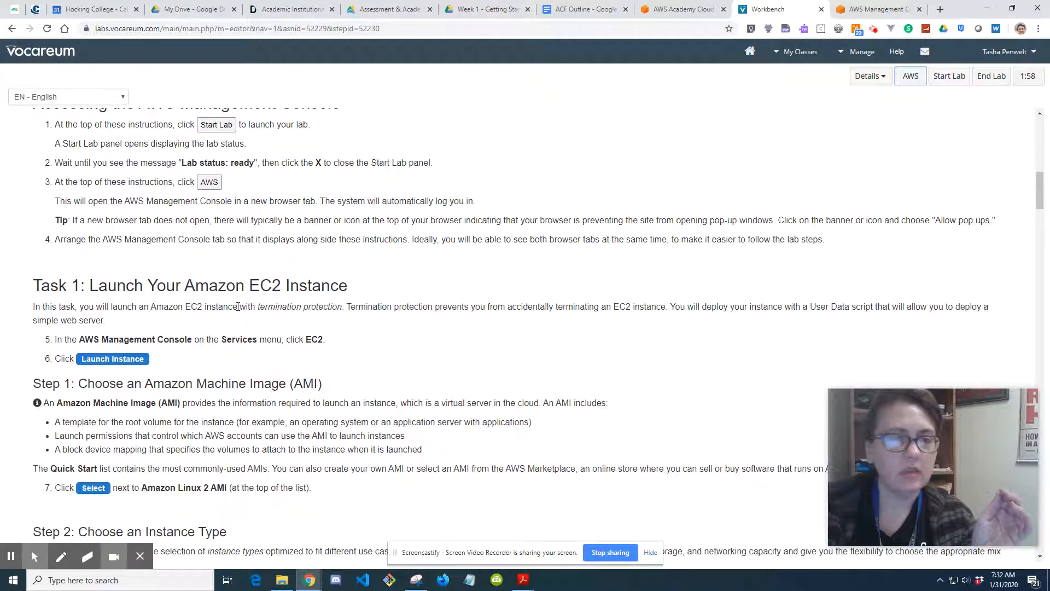
{"action": "left_click", "coordinate": [902, 7]}
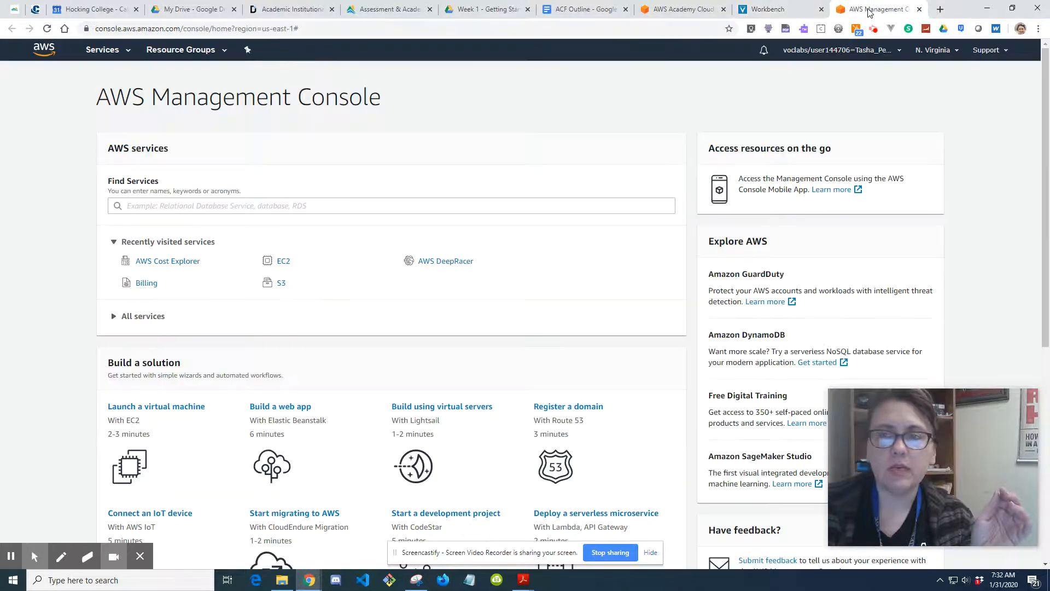
{"action": "mouse_move", "coordinate": [1029, 129]}
{"action": "left_mouse_down"}
{"action": "mouse_move", "coordinate": [1049, 140]}
{"action": "mouse_move", "coordinate": [1049, 131]}
{"action": "left_mouse_up"}
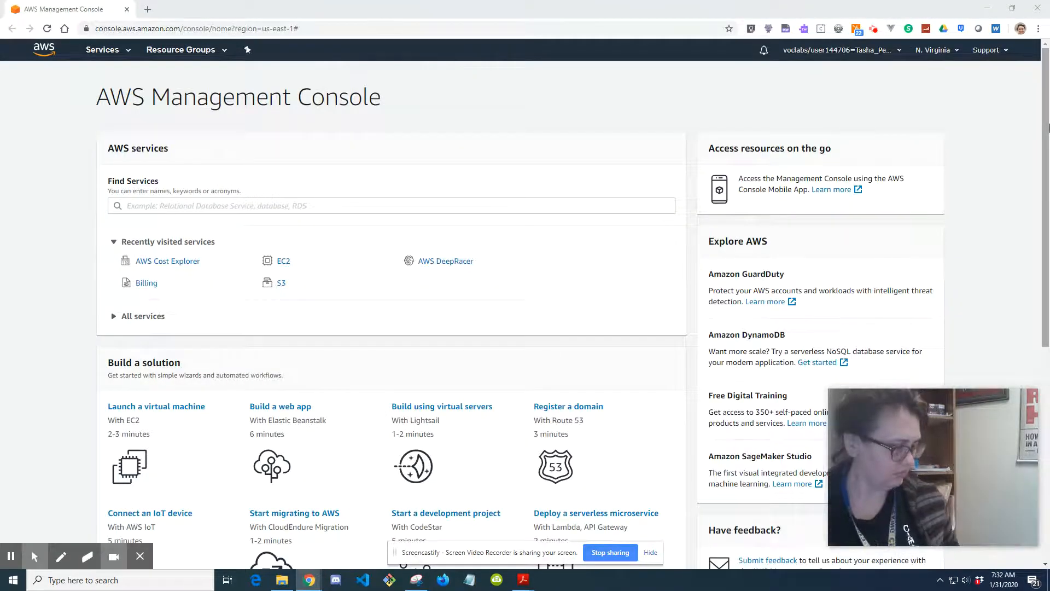
{"action": "key", "text": "super+Right"}
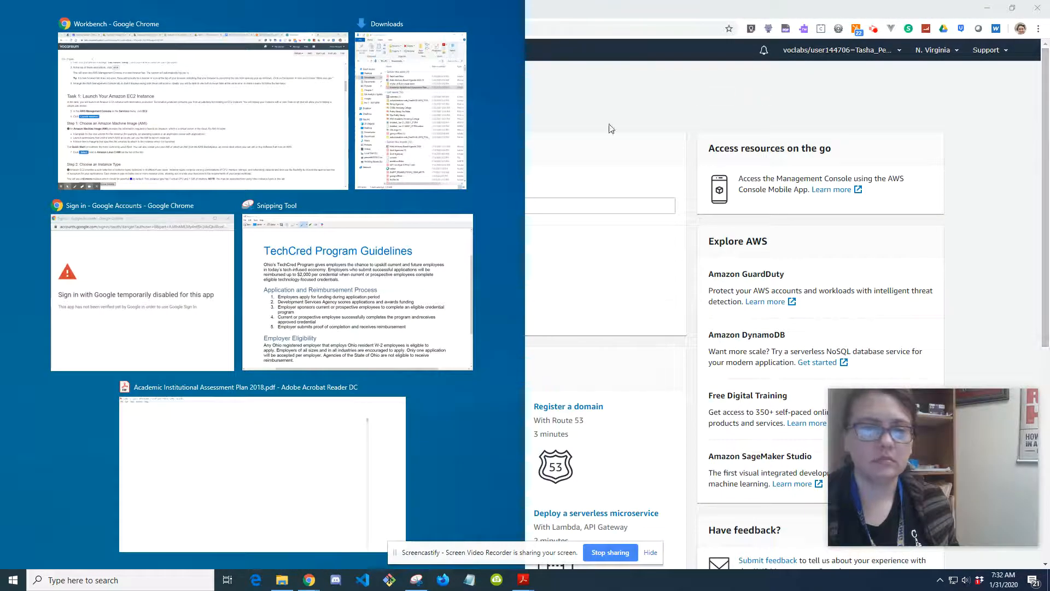
{"action": "left_click", "coordinate": [285, 128]}
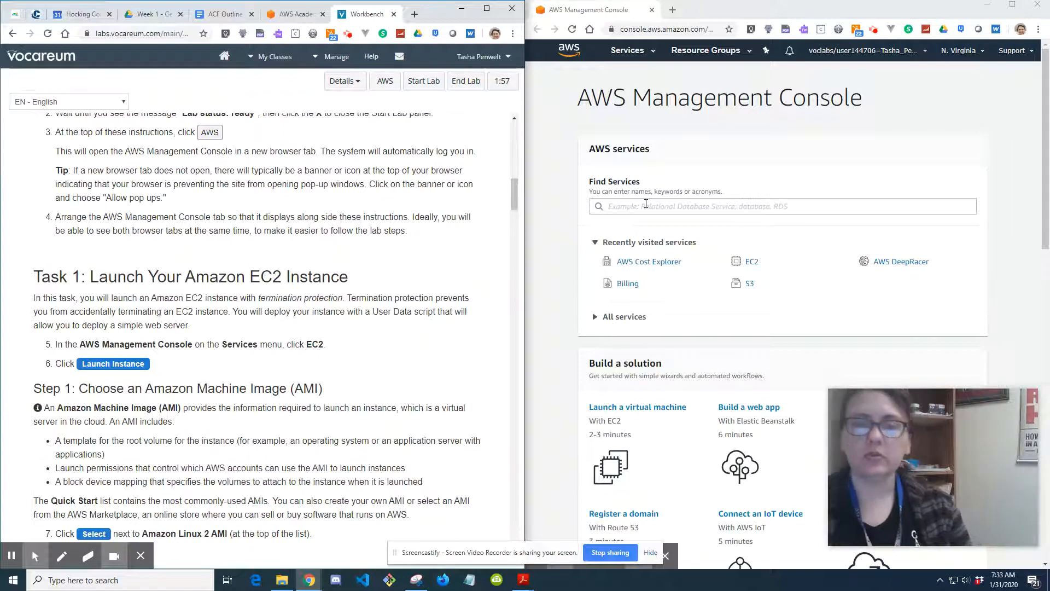
Step: Expand the console's full list of AWS services and browse its categories from Compute to Machine Learning
{"action": "left_click", "coordinate": [596, 320]}
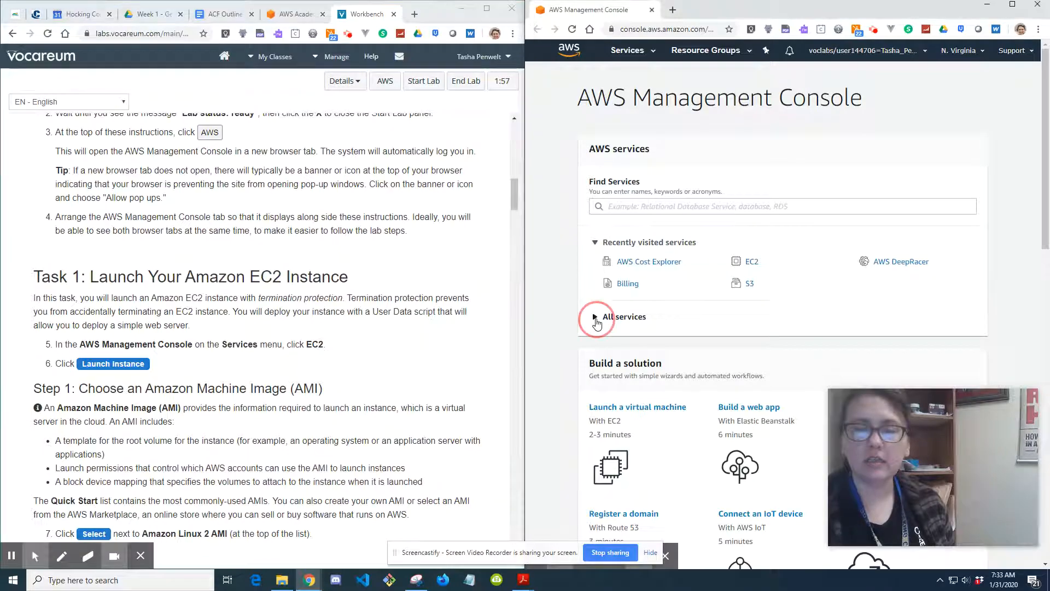
{"action": "scroll", "coordinate": [597, 323], "scroll_direction": "down", "scroll_amount": 5}
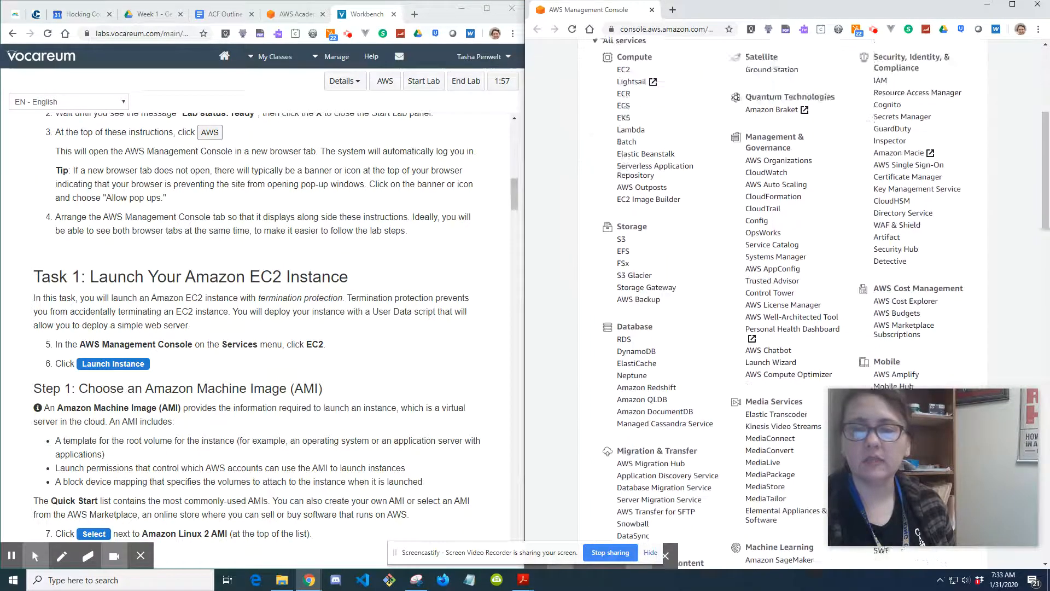
{"action": "scroll", "coordinate": [669, 348], "scroll_direction": "down", "scroll_amount": 2}
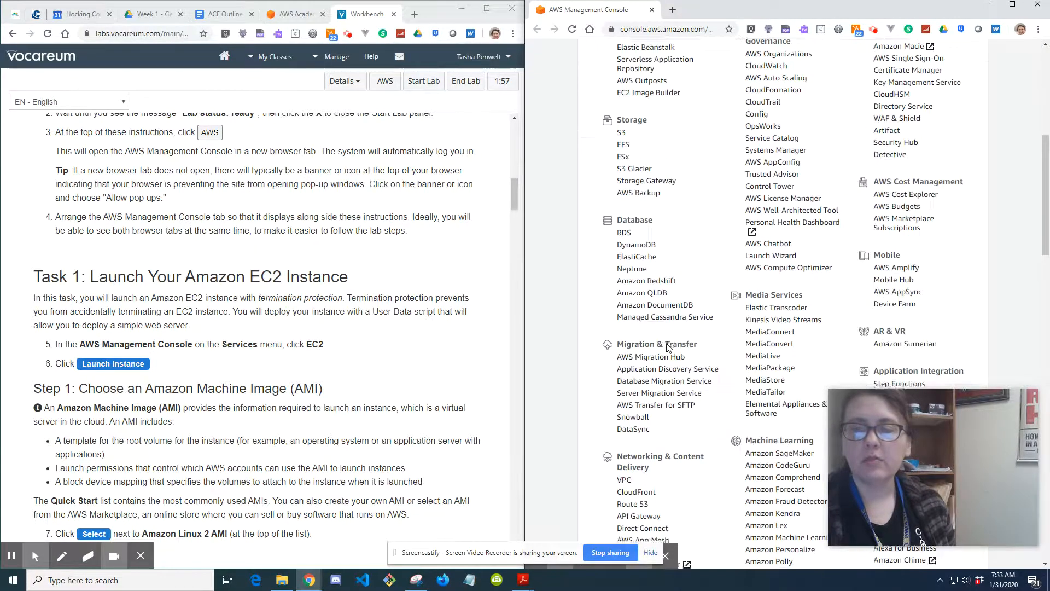
Step: Collapse the list of all services, search the AWS services for "ec2" and open the EC2 service
{"action": "scroll", "coordinate": [667, 348], "scroll_direction": "down", "scroll_amount": 6}
{"action": "scroll", "coordinate": [667, 348], "scroll_direction": "up", "scroll_amount": 8}
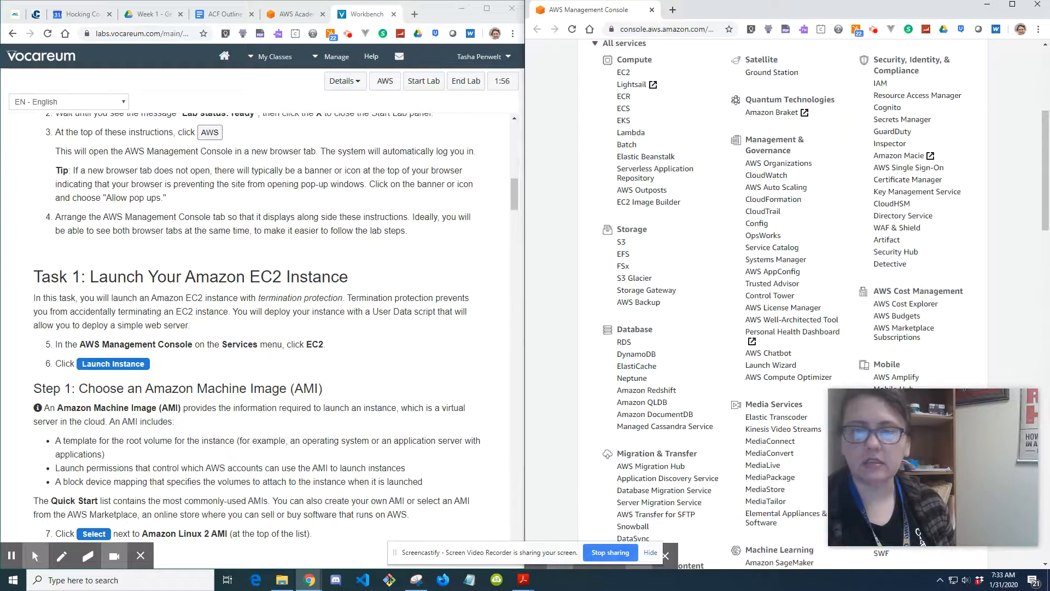
{"action": "scroll", "coordinate": [667, 348], "scroll_direction": "up", "scroll_amount": 4}
{"action": "left_click", "coordinate": [597, 263]}
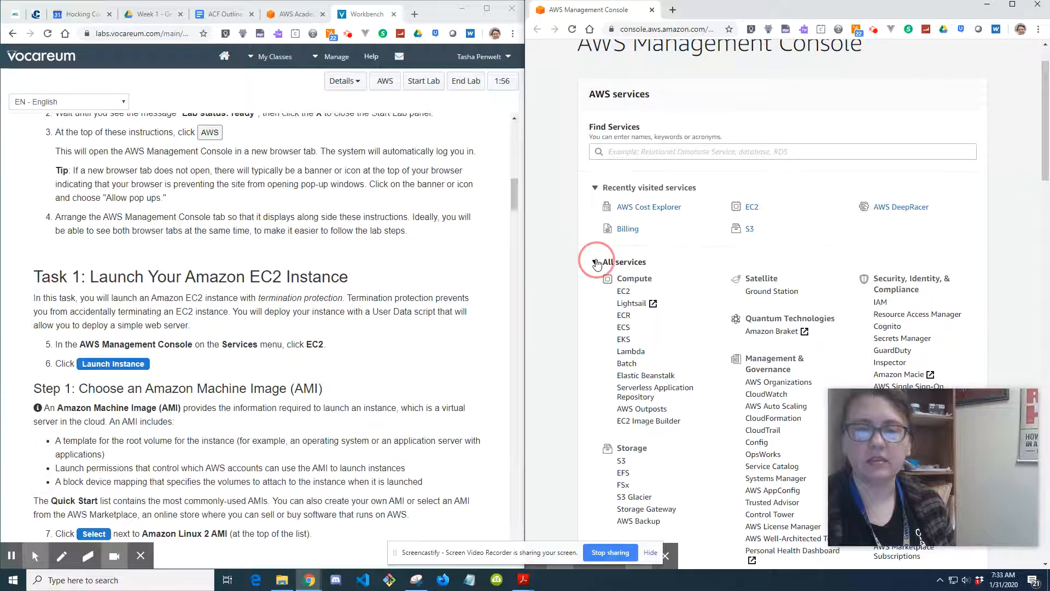
{"action": "left_click", "coordinate": [629, 155]}
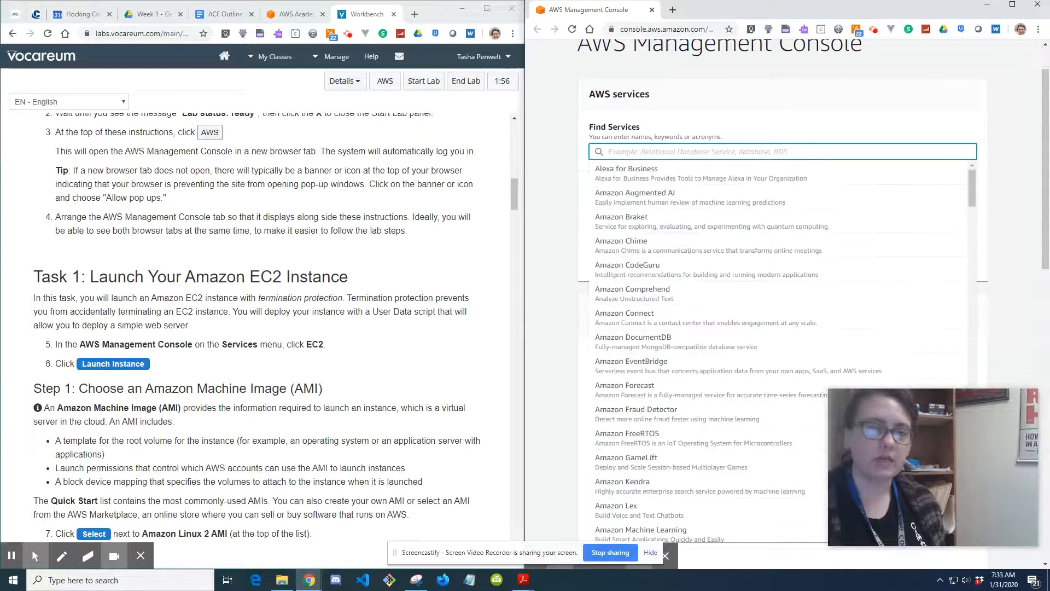
{"action": "type", "text": "ec2"}
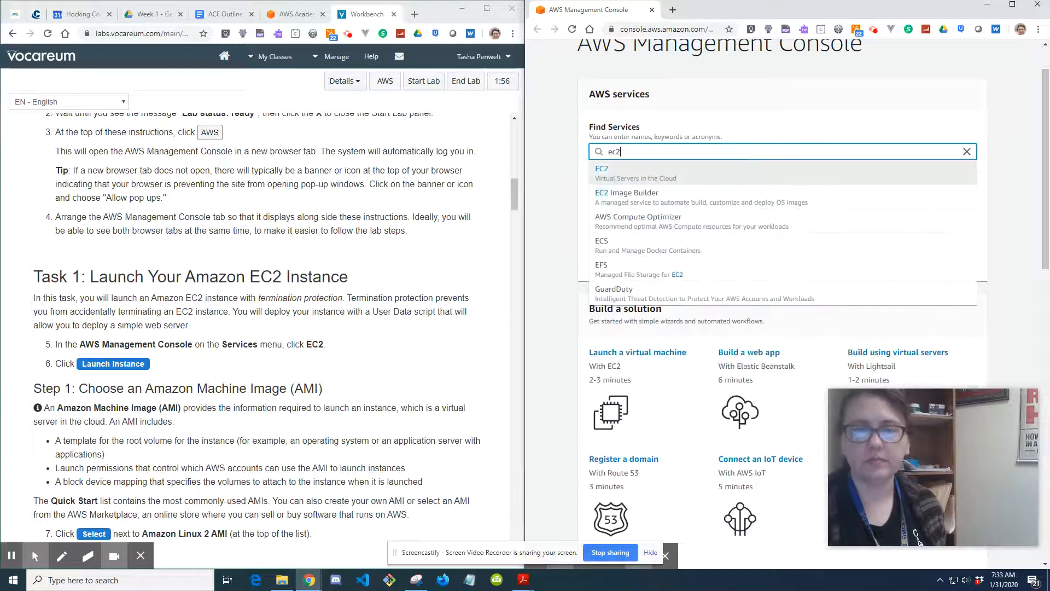
{"action": "left_click", "coordinate": [647, 180]}
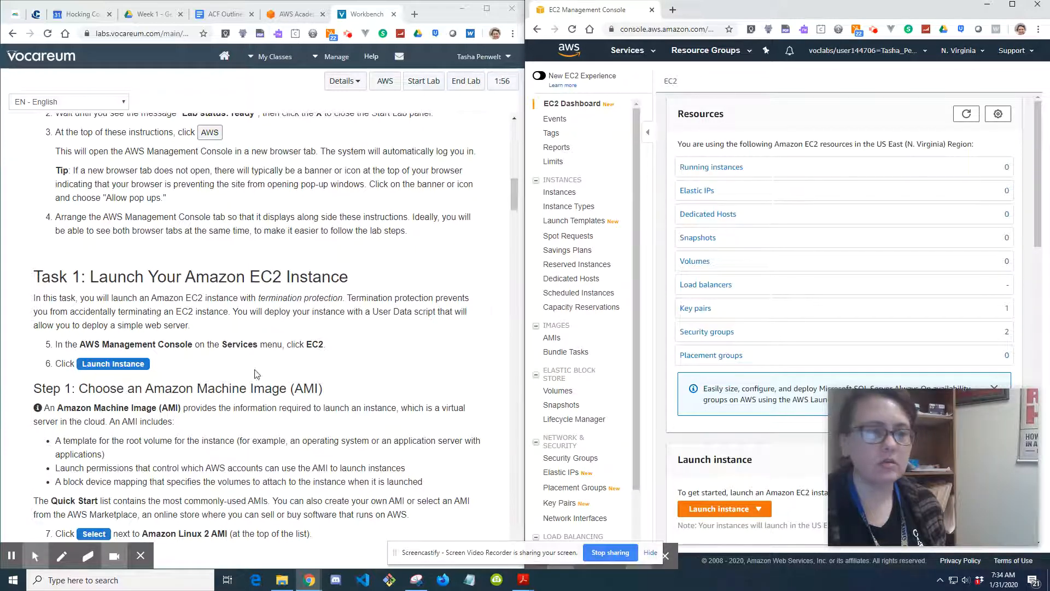
Step: Look through the EC2 dashboard, from the Resources overview down to Service health and Availability Zone status
{"action": "scroll", "coordinate": [770, 198], "scroll_direction": "down", "scroll_amount": 1}
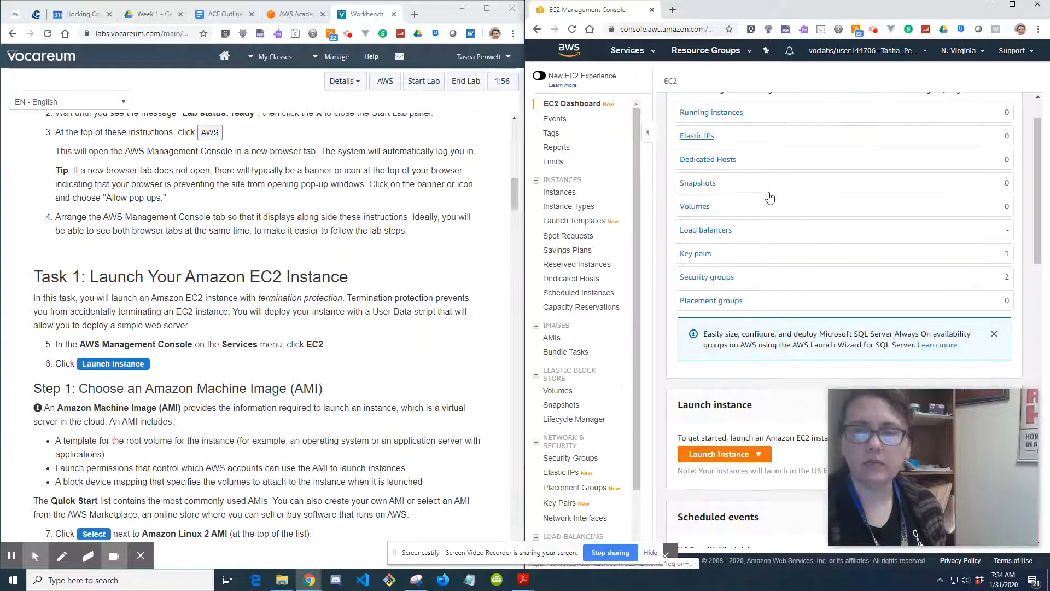
{"action": "mouse_move", "coordinate": [953, 469]}
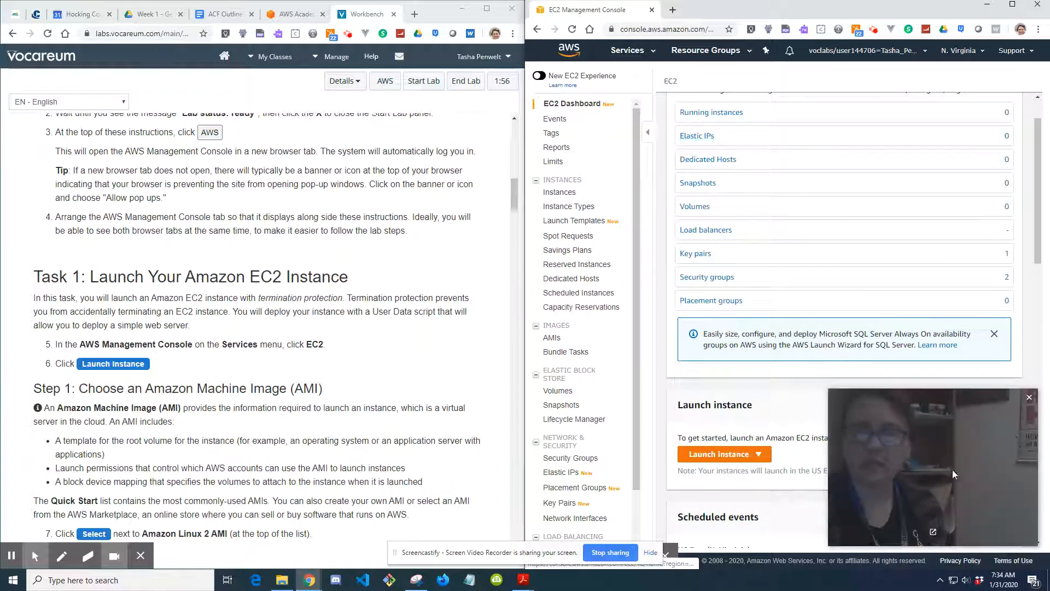
{"action": "left_click", "coordinate": [1030, 399]}
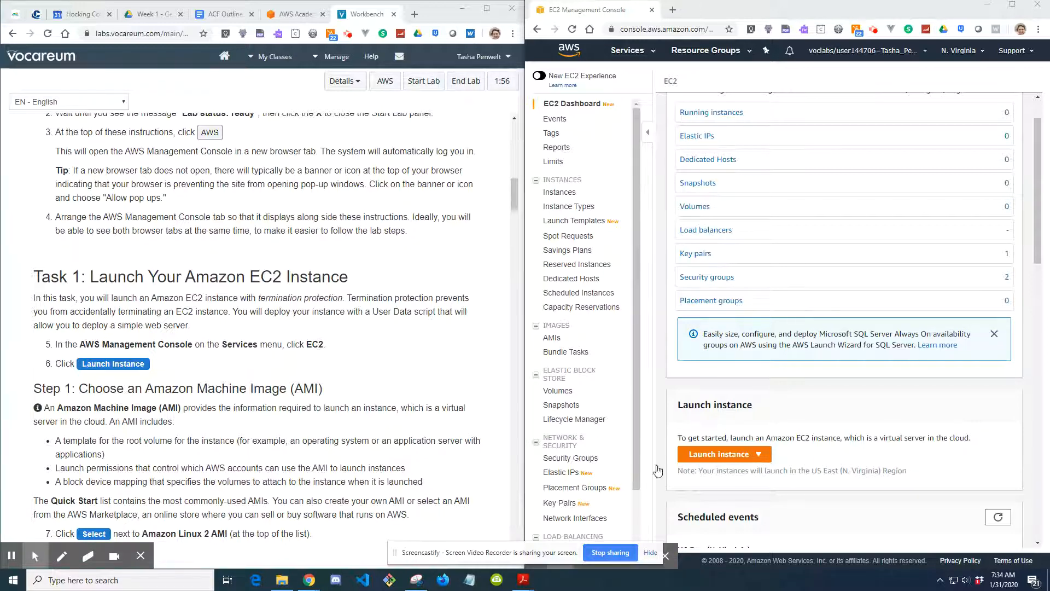
{"action": "scroll", "coordinate": [764, 465], "scroll_direction": "down", "scroll_amount": 1}
{"action": "scroll", "coordinate": [764, 465], "scroll_direction": "down", "scroll_amount": 3}
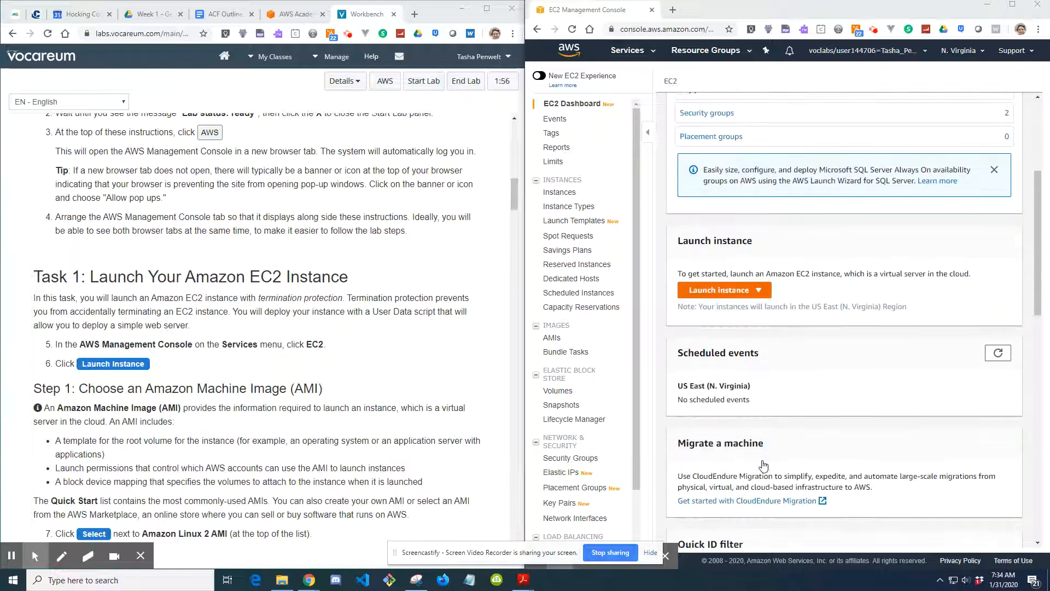
{"action": "scroll", "coordinate": [764, 464], "scroll_direction": "up", "scroll_amount": 3}
{"action": "scroll", "coordinate": [772, 448], "scroll_direction": "up", "scroll_amount": 2}
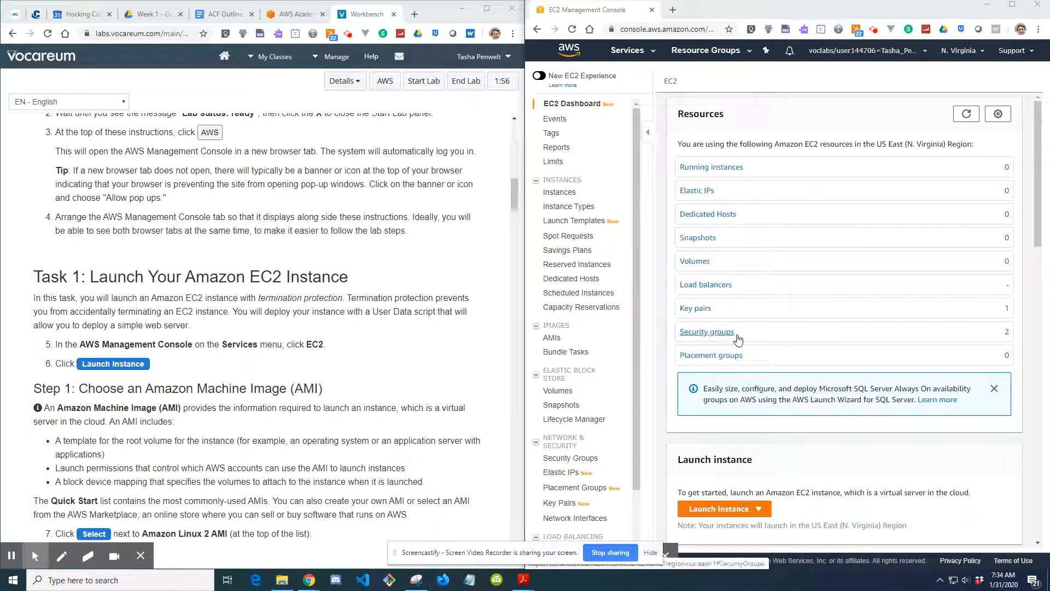
{"action": "scroll", "coordinate": [741, 339], "scroll_direction": "down", "scroll_amount": 5}
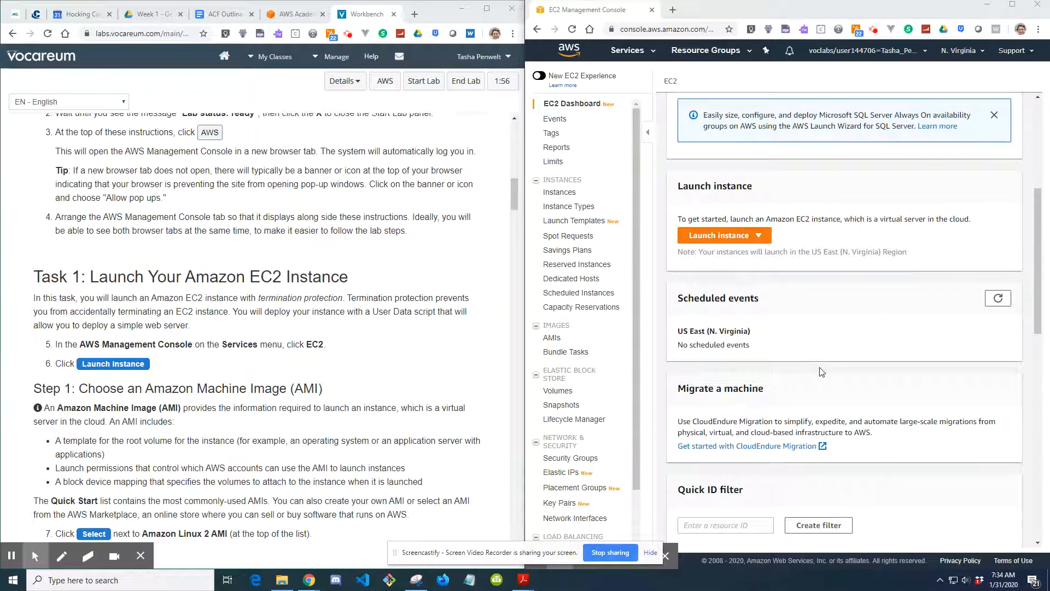
{"action": "scroll", "coordinate": [822, 372], "scroll_direction": "down", "scroll_amount": 5}
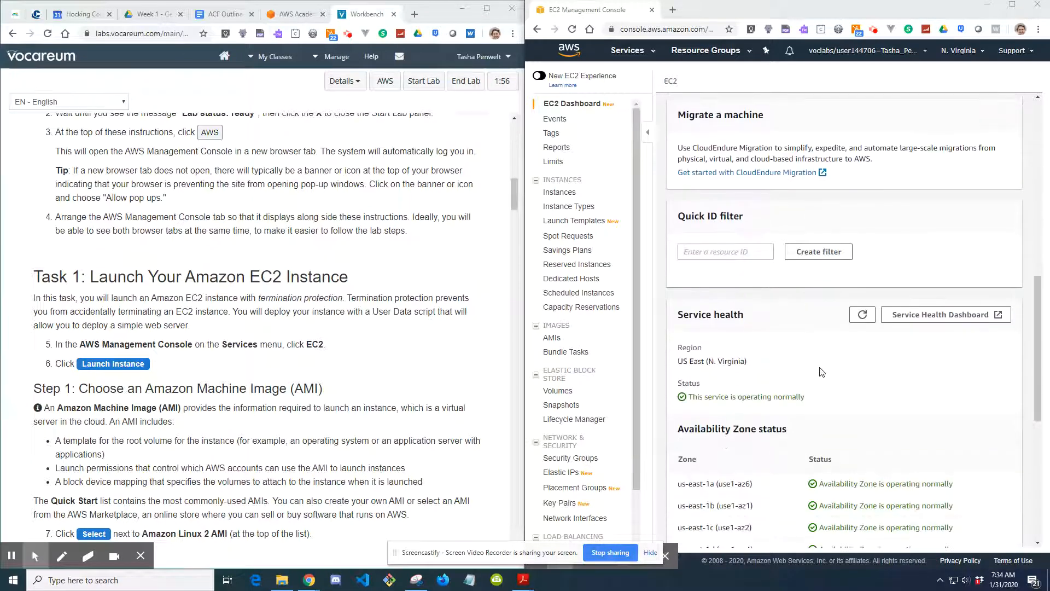
{"action": "scroll", "coordinate": [821, 372], "scroll_direction": "down", "scroll_amount": 2}
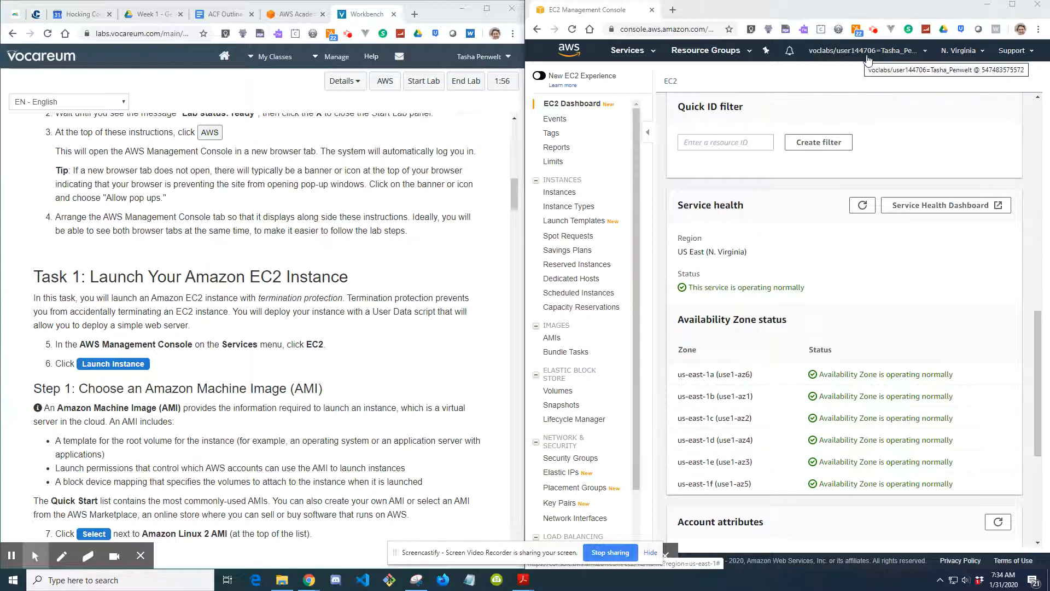
{"action": "scroll", "coordinate": [816, 133], "scroll_direction": "up", "scroll_amount": 6}
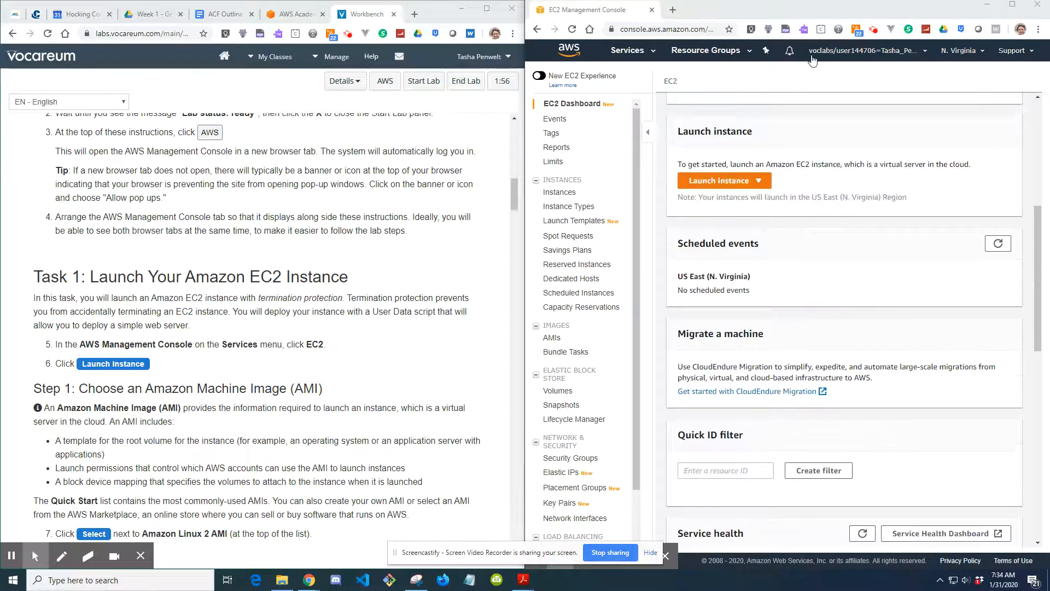
{"action": "scroll", "coordinate": [850, 161], "scroll_direction": "up", "scroll_amount": 6}
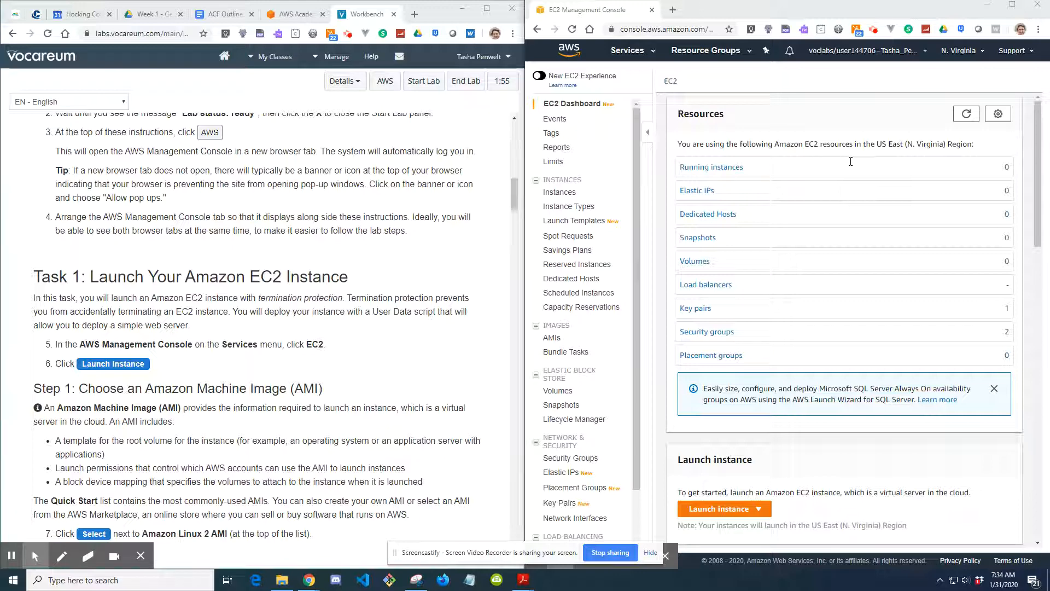
Step: Open the Vocareum home page and return to the Lab 1 instructions
{"action": "left_click", "coordinate": [70, 56]}
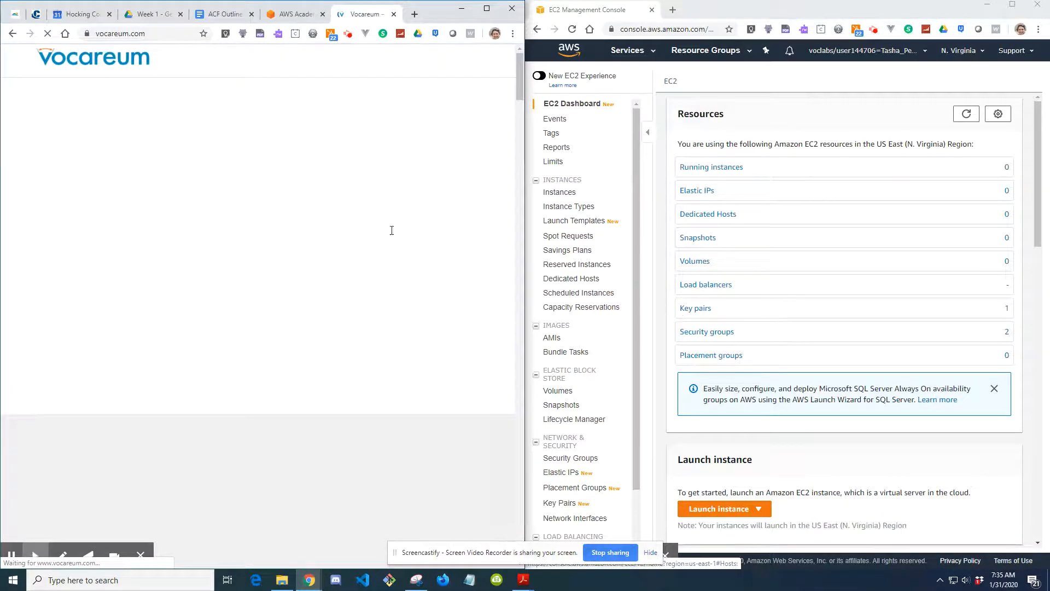
{"action": "left_click", "coordinate": [13, 33]}
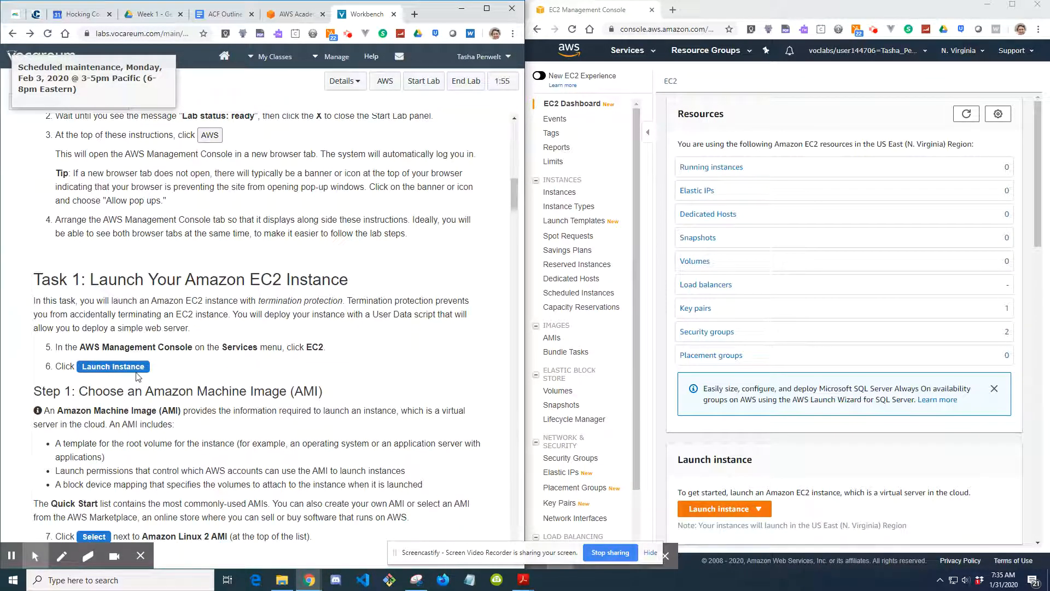
Step: Start the Launch instance wizard from the EC2 dashboard
{"action": "scroll", "coordinate": [858, 549], "scroll_direction": "down", "scroll_amount": 1}
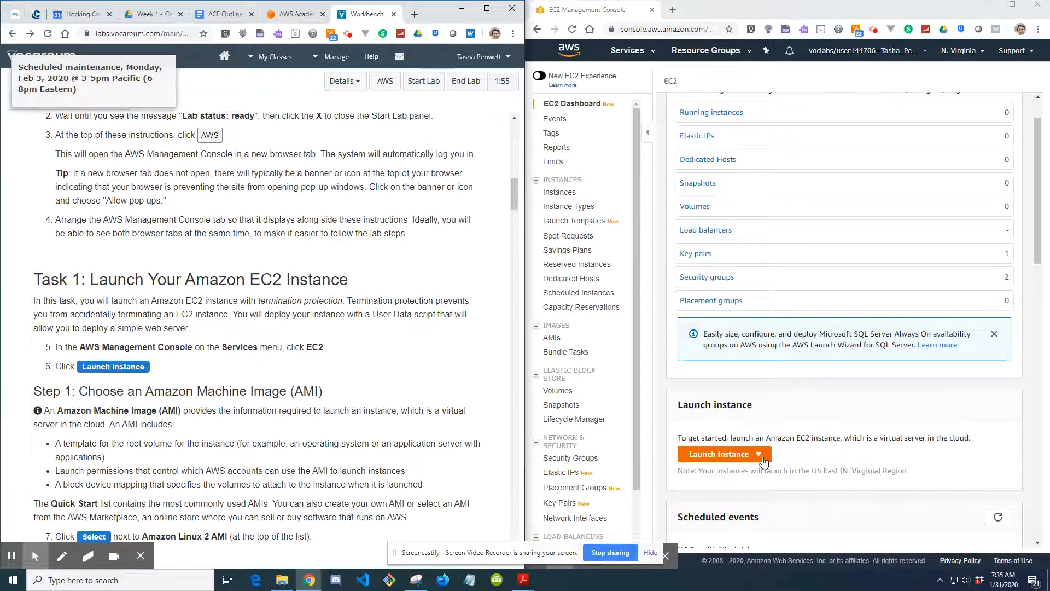
{"action": "scroll", "coordinate": [764, 462], "scroll_direction": "down", "scroll_amount": 1}
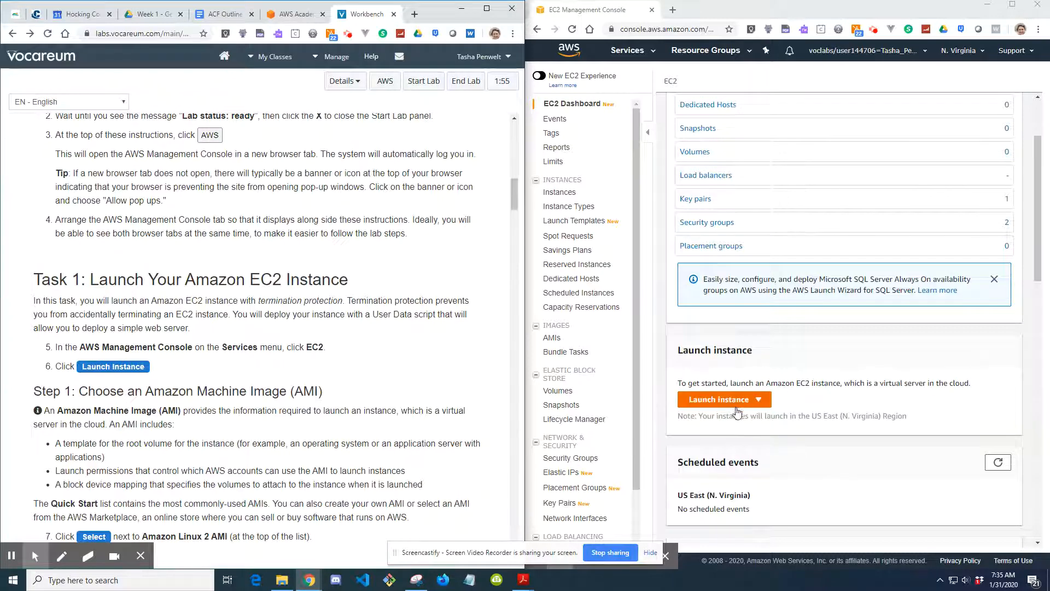
{"action": "scroll", "coordinate": [778, 438], "scroll_direction": "up", "scroll_amount": 2}
{"action": "scroll", "coordinate": [778, 439], "scroll_direction": "down", "scroll_amount": 3}
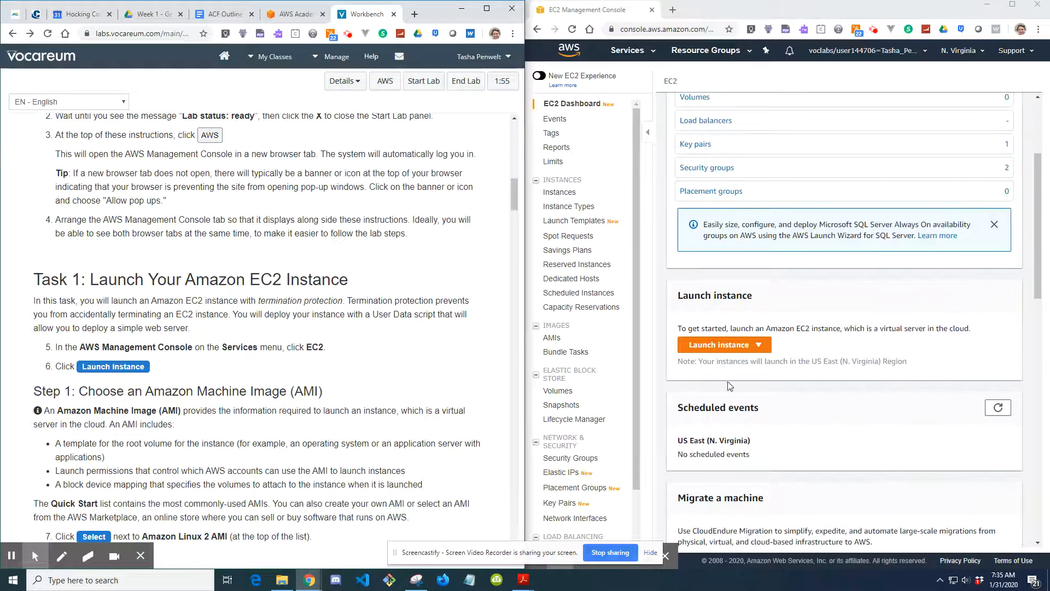
{"action": "left_click", "coordinate": [739, 350]}
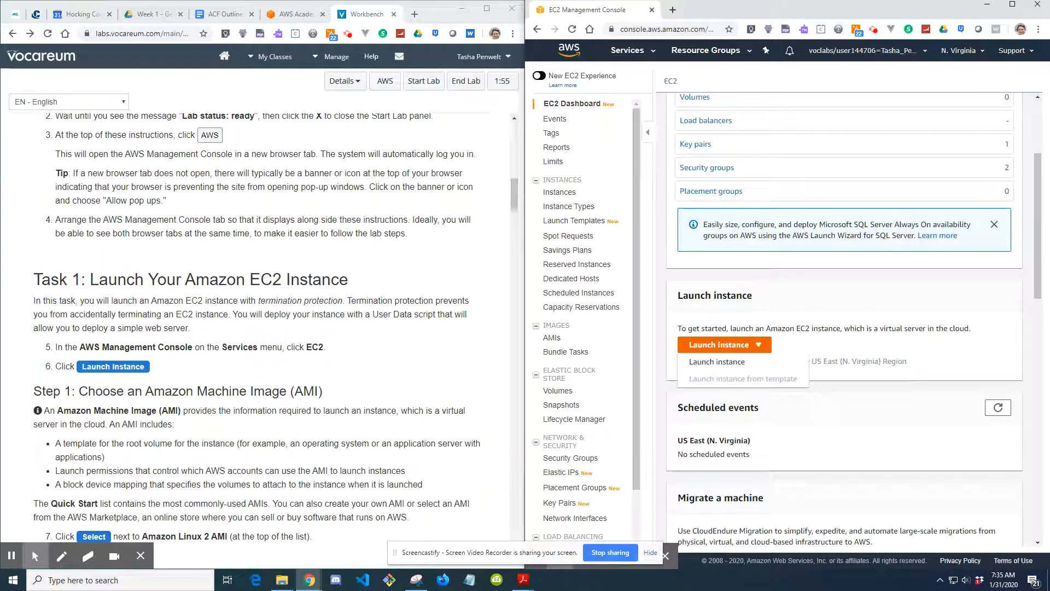
{"action": "left_click", "coordinate": [721, 362]}
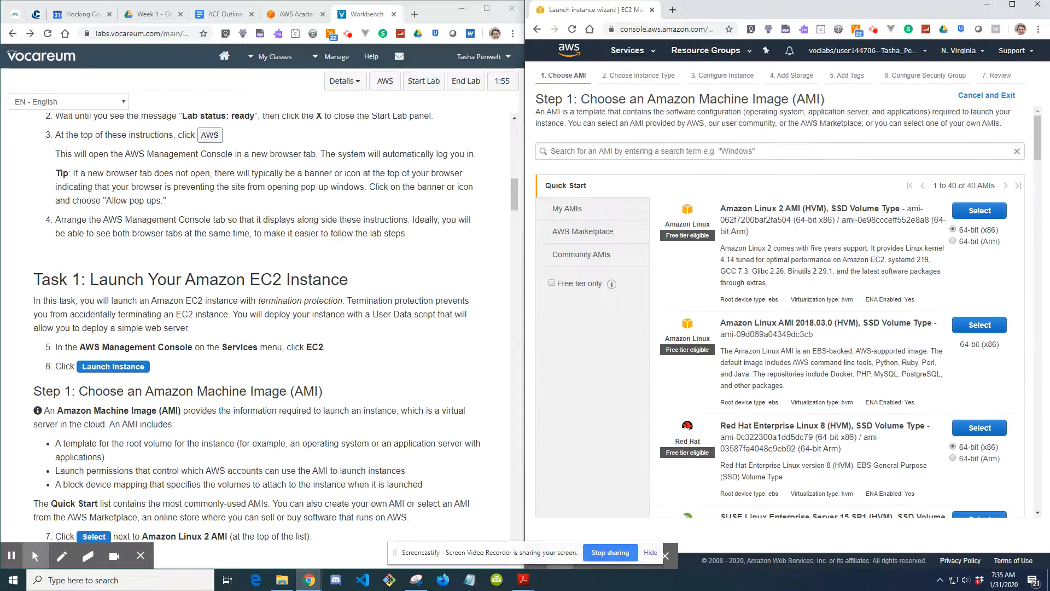
Step: Read the lab instructions on choosing an AMI and highlight parts of the Amazon Linux 2 AMI name and description
{"action": "scroll", "coordinate": [230, 403], "scroll_direction": "down", "scroll_amount": 2}
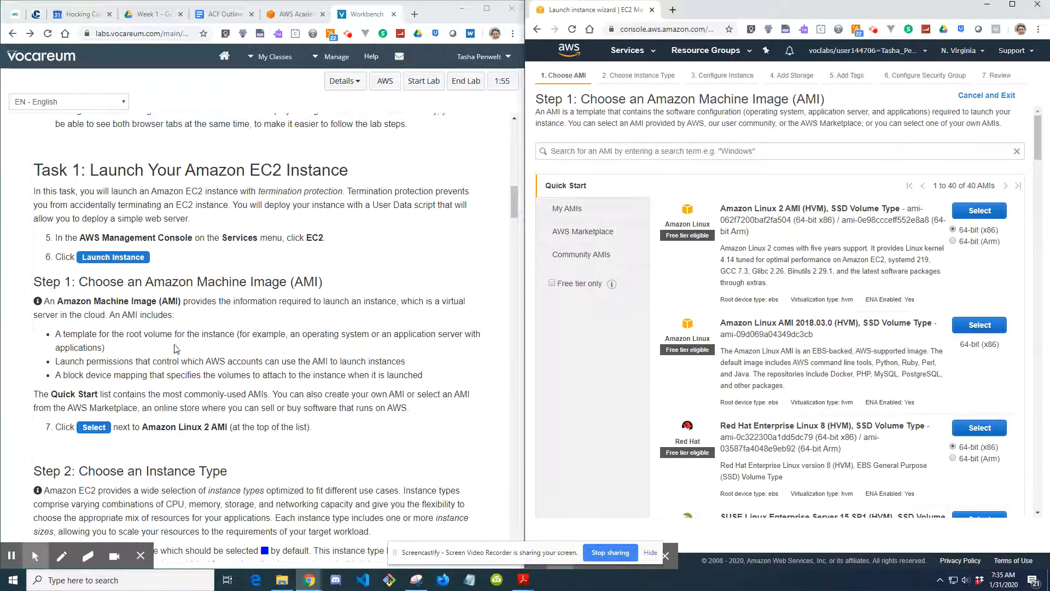
{"action": "left_click", "coordinate": [339, 336]}
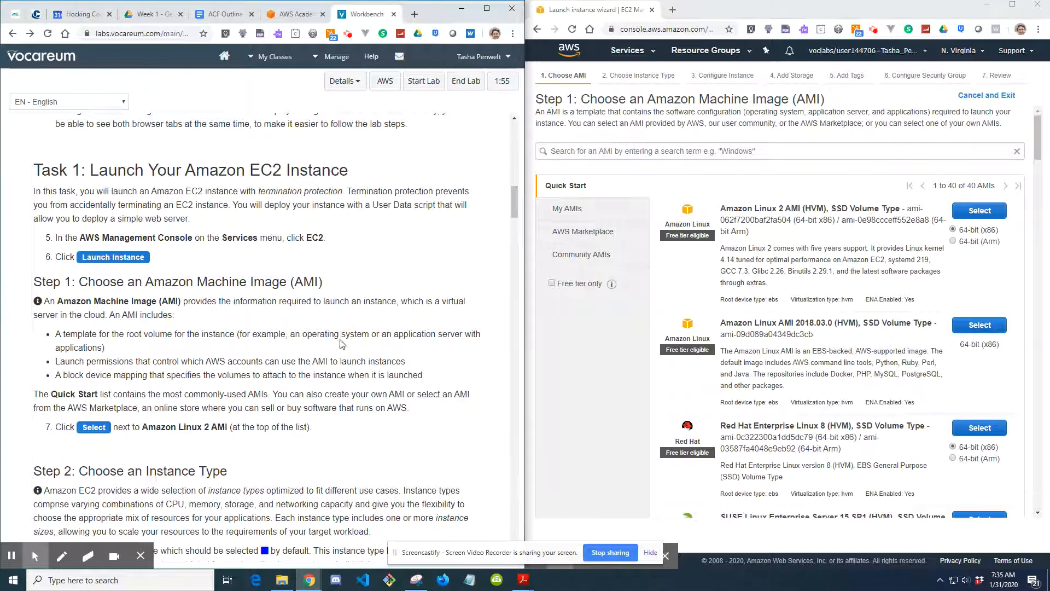
{"action": "left_click", "coordinate": [410, 336]}
{"action": "double_click", "coordinate": [191, 427]}
{"action": "double_click", "coordinate": [195, 429]}
{"action": "double_click", "coordinate": [207, 426]}
{"action": "left_click_drag", "start_coordinate": [722, 250], "coordinate": [787, 250]}
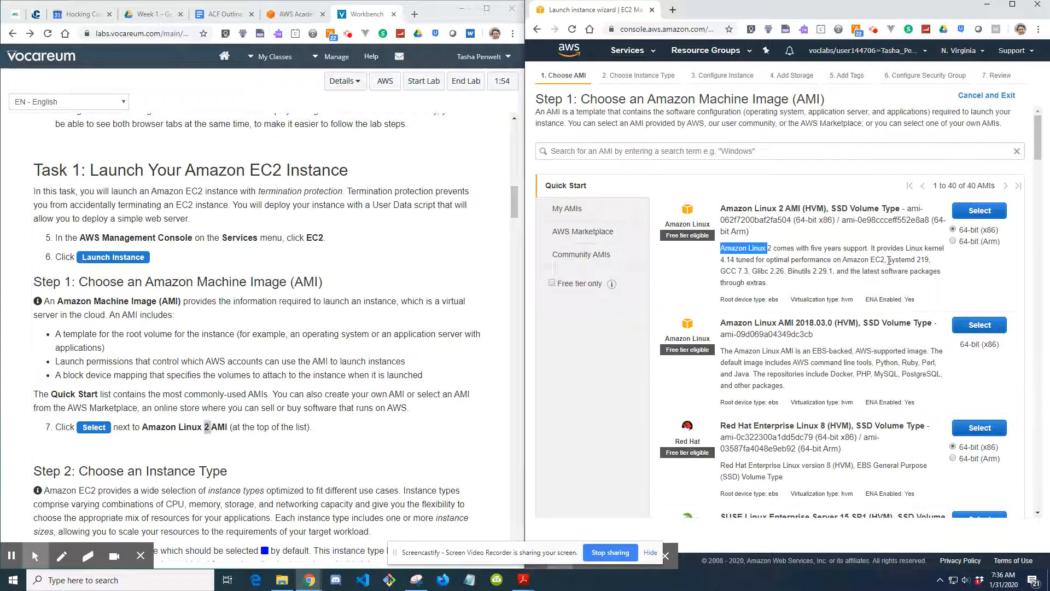
{"action": "left_click_drag", "start_coordinate": [888, 259], "coordinate": [867, 271]}
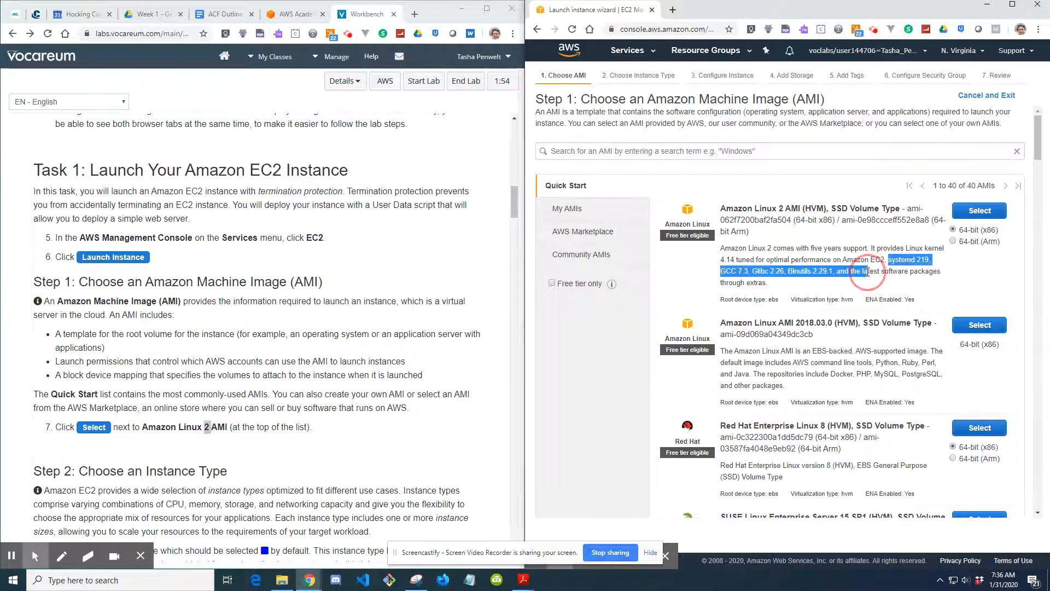
{"action": "left_click", "coordinate": [835, 271]}
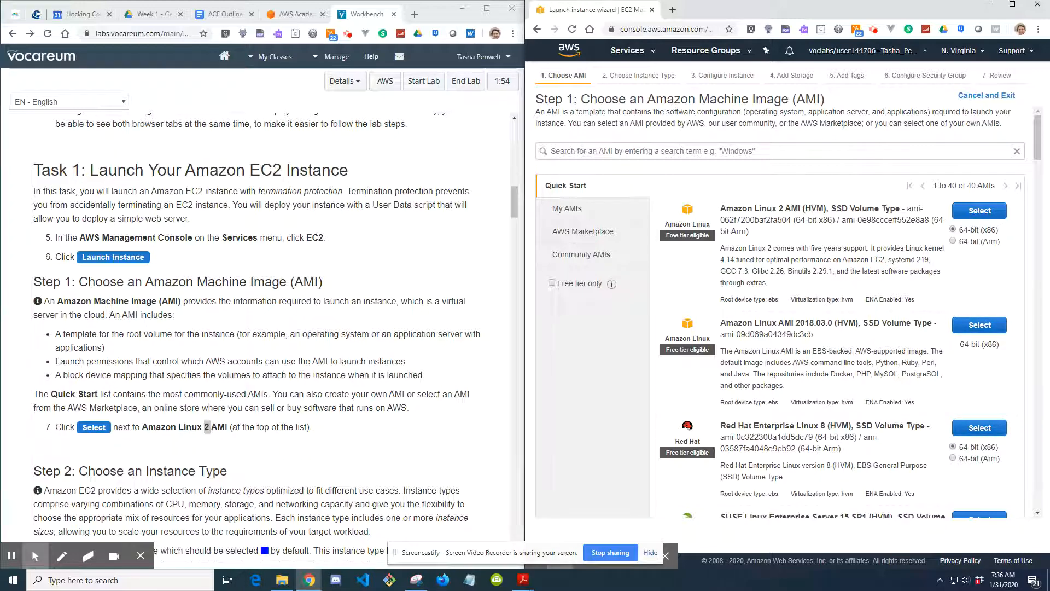
Step: Select the 64-bit (x86) Amazon Linux 2 AMI, keep the t2.micro instance type and continue to Configure Instance Details
{"action": "left_click", "coordinate": [974, 215]}
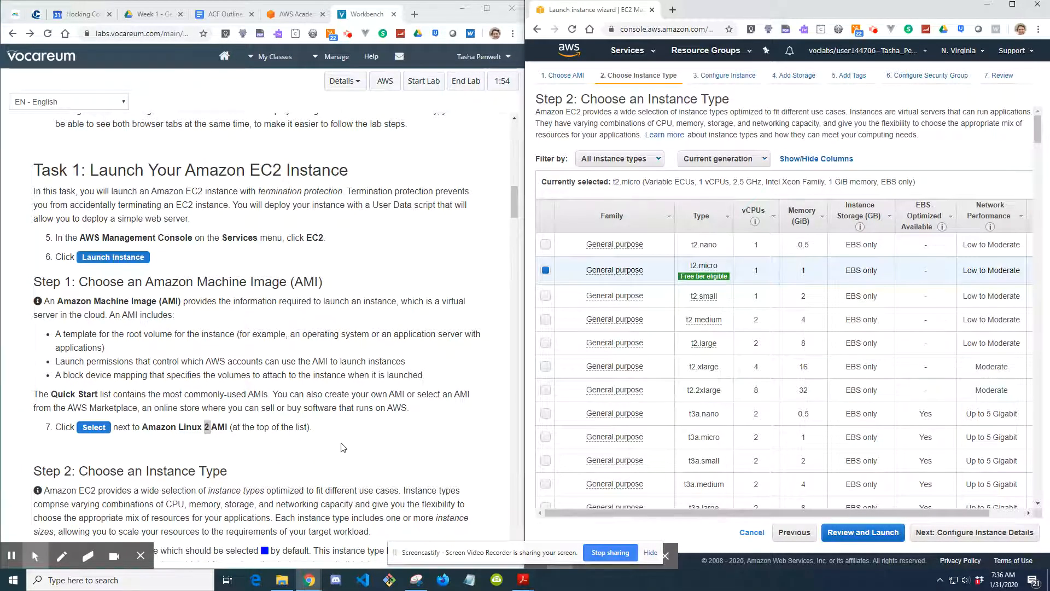
{"action": "scroll", "coordinate": [346, 454], "scroll_direction": "down", "scroll_amount": 4}
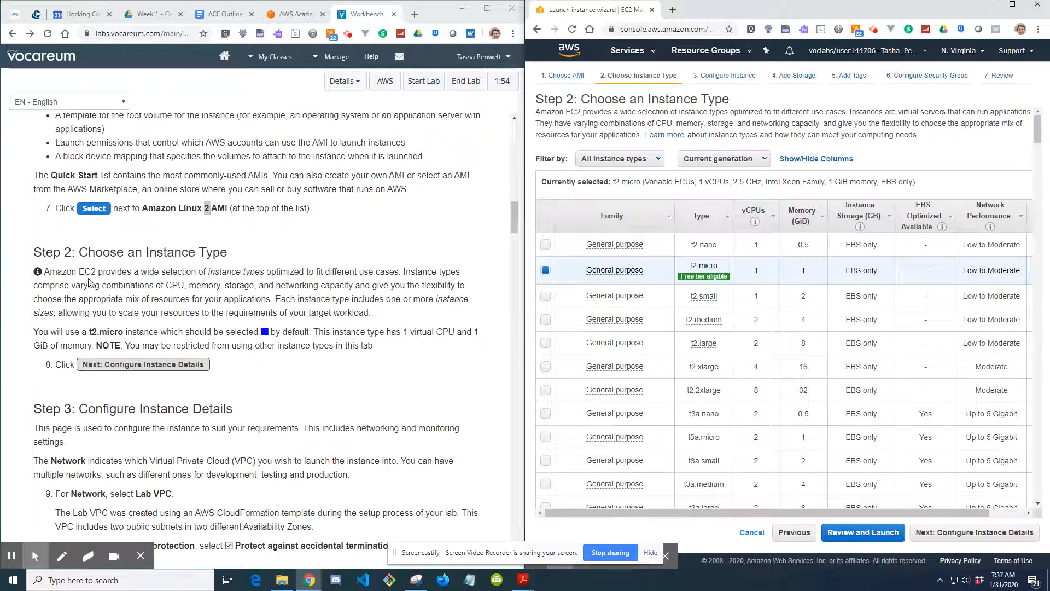
{"action": "left_click_drag", "start_coordinate": [730, 100], "coordinate": [580, 101]}
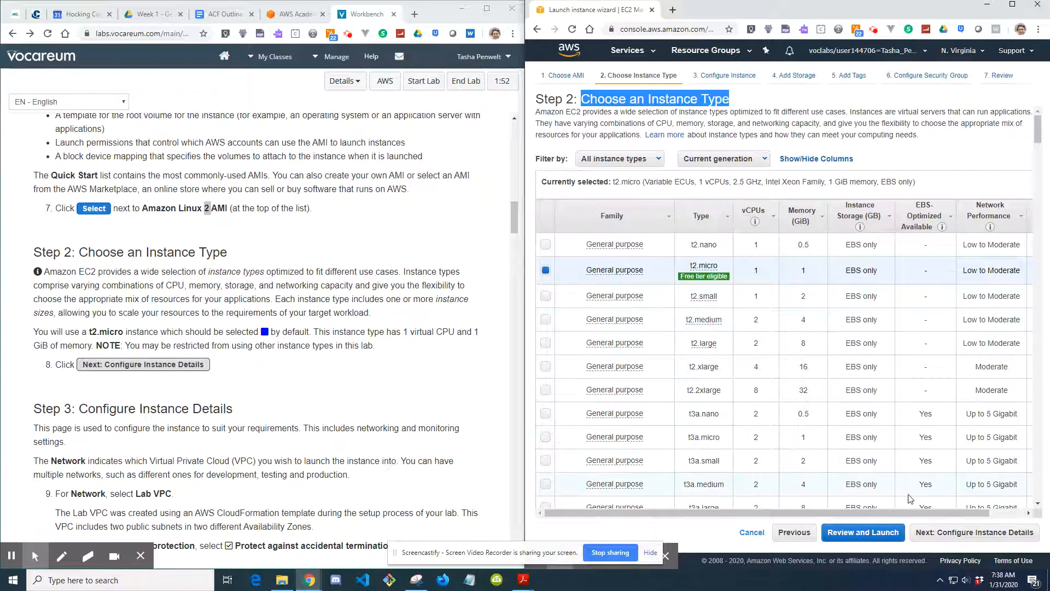
{"action": "left_click", "coordinate": [979, 533]}
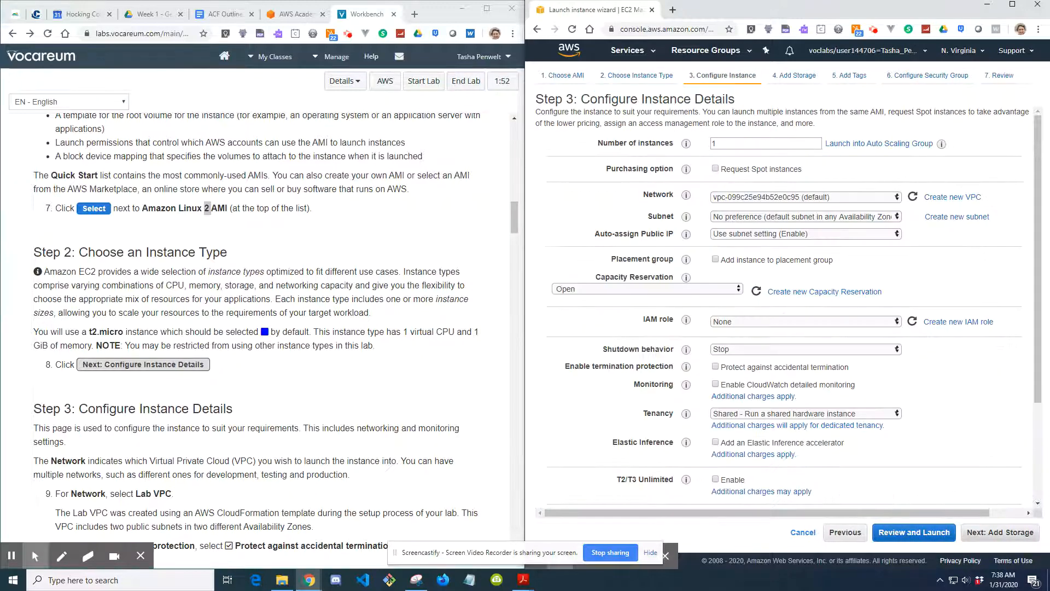
Step: Set the instance's Network to Lab VPC as given in the Step 3 lab instructions
{"action": "scroll", "coordinate": [325, 408], "scroll_direction": "down", "scroll_amount": 4}
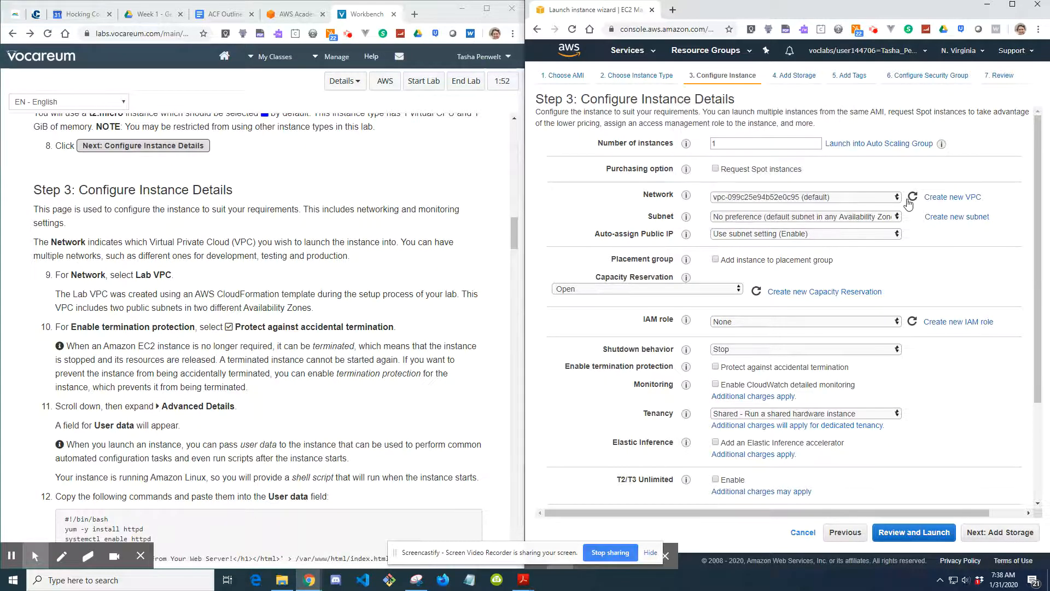
{"action": "left_click", "coordinate": [889, 198]}
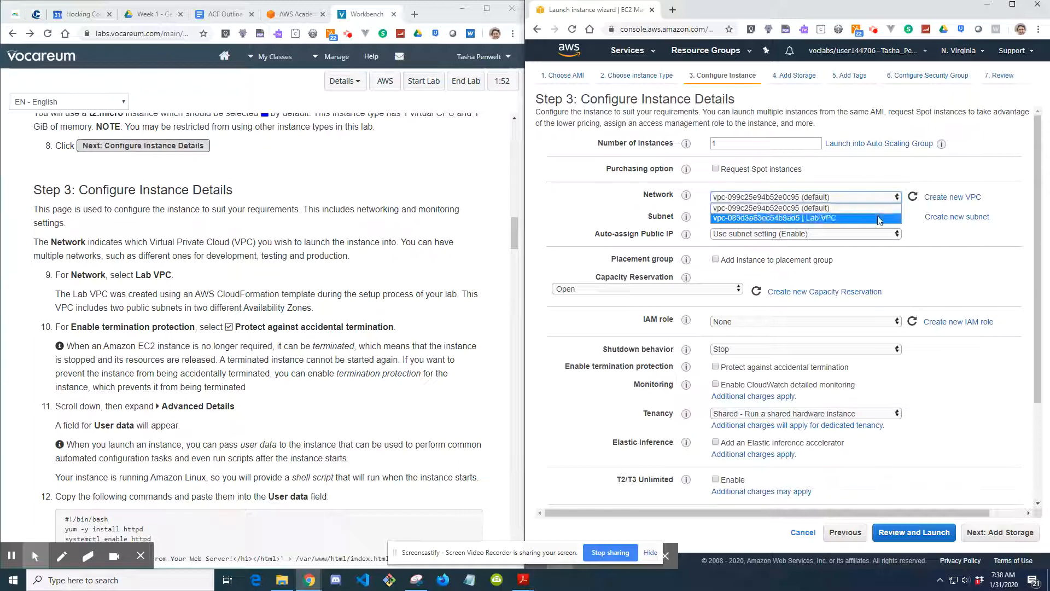
{"action": "left_click", "coordinate": [880, 218]}
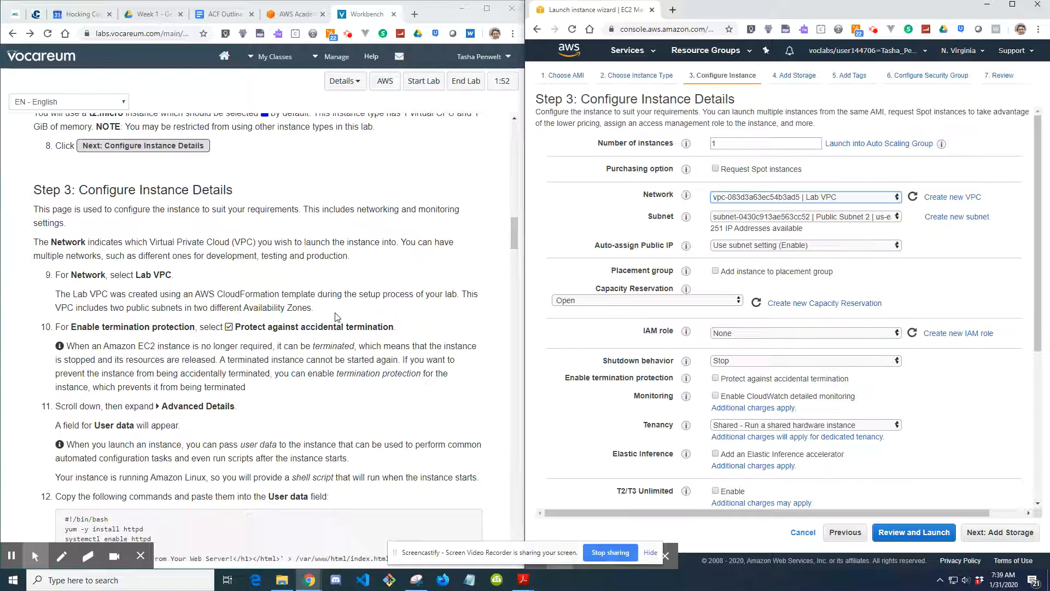
{"action": "scroll", "coordinate": [336, 317], "scroll_direction": "down", "scroll_amount": 1}
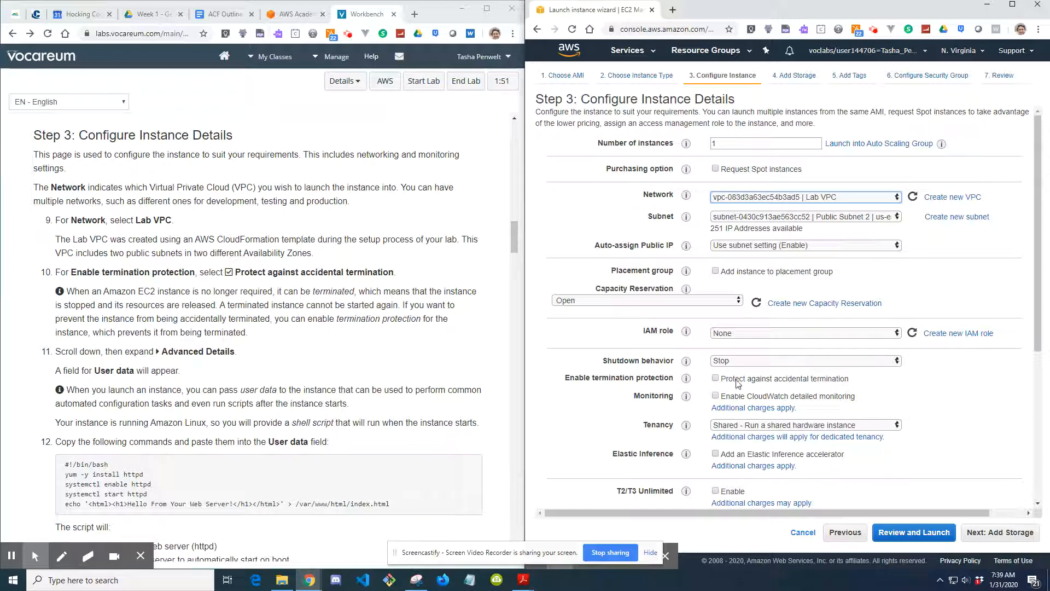
Step: Enable protection against accidental termination and fill the instance's User data with the httpd bash script copied from item 12 of the lab instructions
{"action": "left_click", "coordinate": [716, 379]}
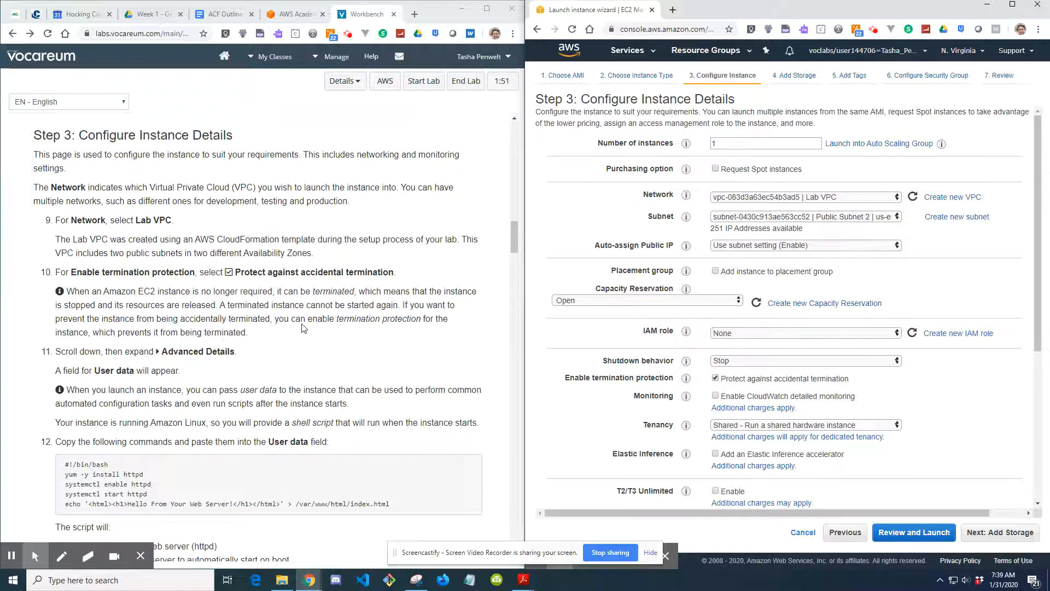
{"action": "scroll", "coordinate": [309, 339], "scroll_direction": "down", "scroll_amount": 1}
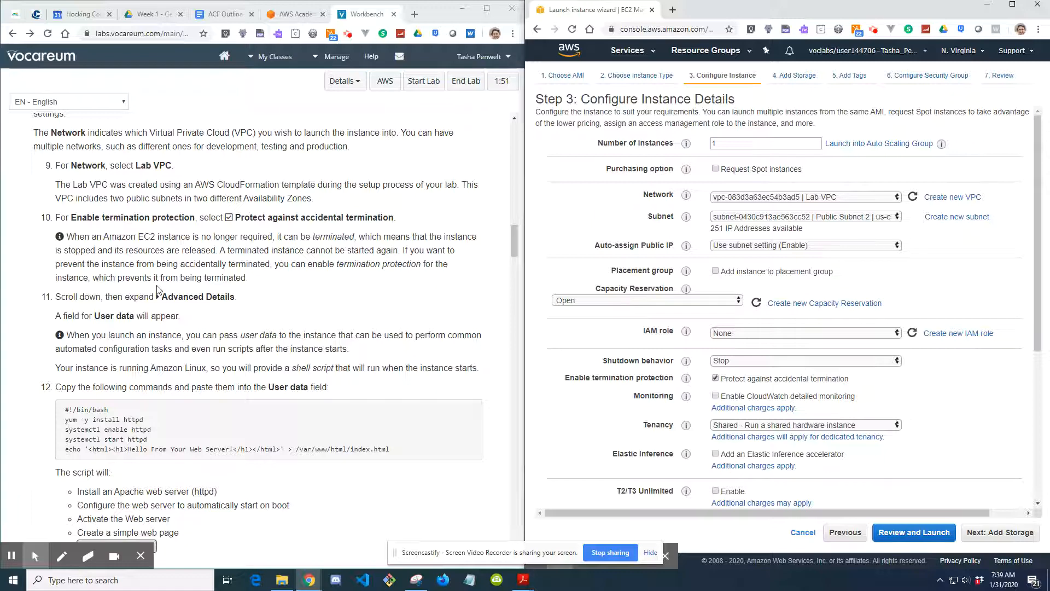
{"action": "scroll", "coordinate": [157, 290], "scroll_direction": "down", "scroll_amount": 1}
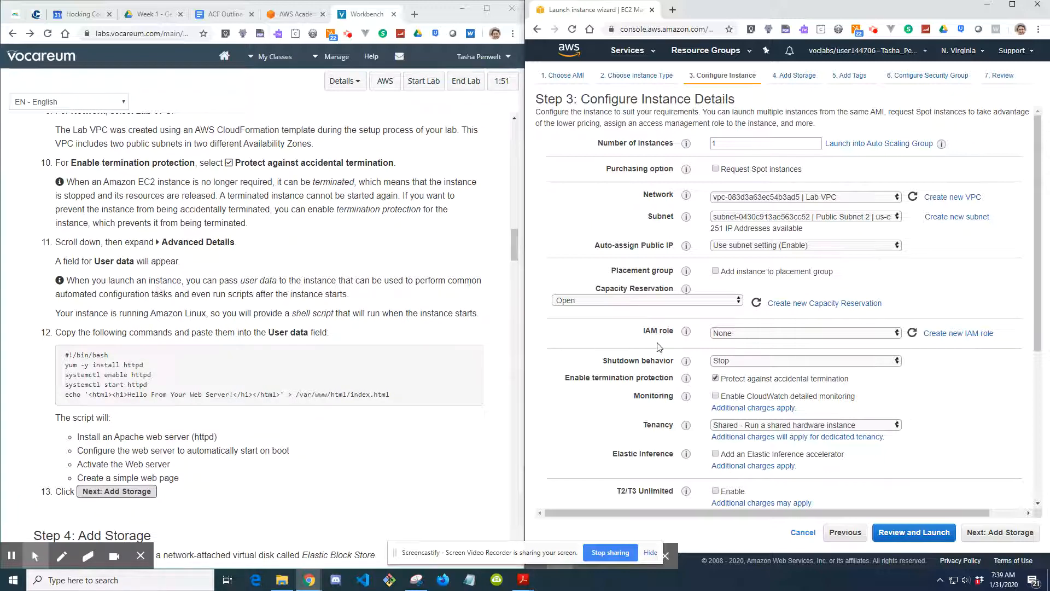
{"action": "scroll", "coordinate": [802, 398], "scroll_direction": "down", "scroll_amount": 2}
{"action": "scroll", "coordinate": [711, 443], "scroll_direction": "down", "scroll_amount": 3}
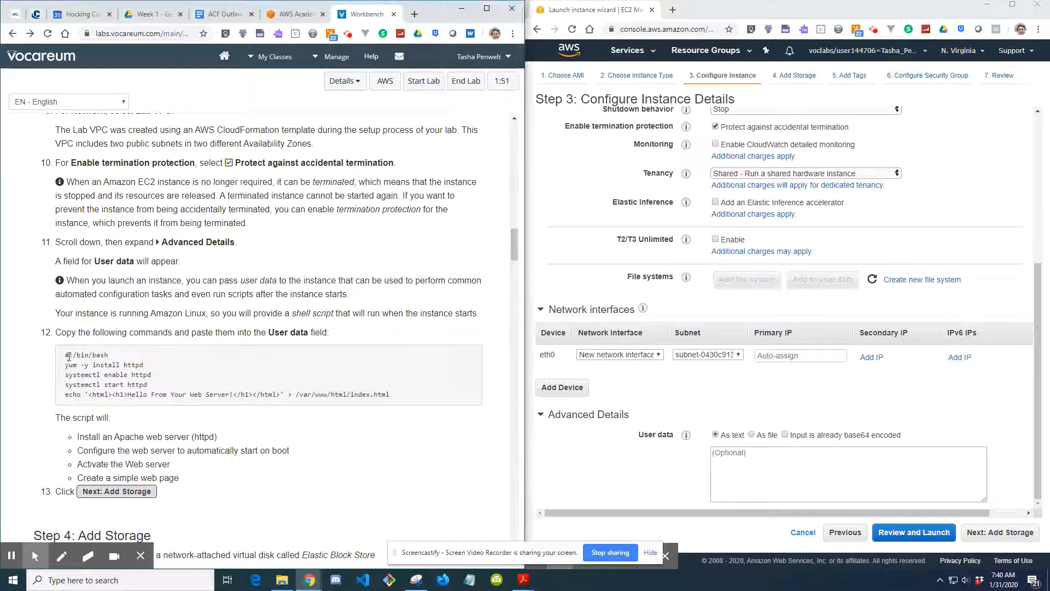
{"action": "left_click_drag", "start_coordinate": [65, 356], "coordinate": [402, 396]}
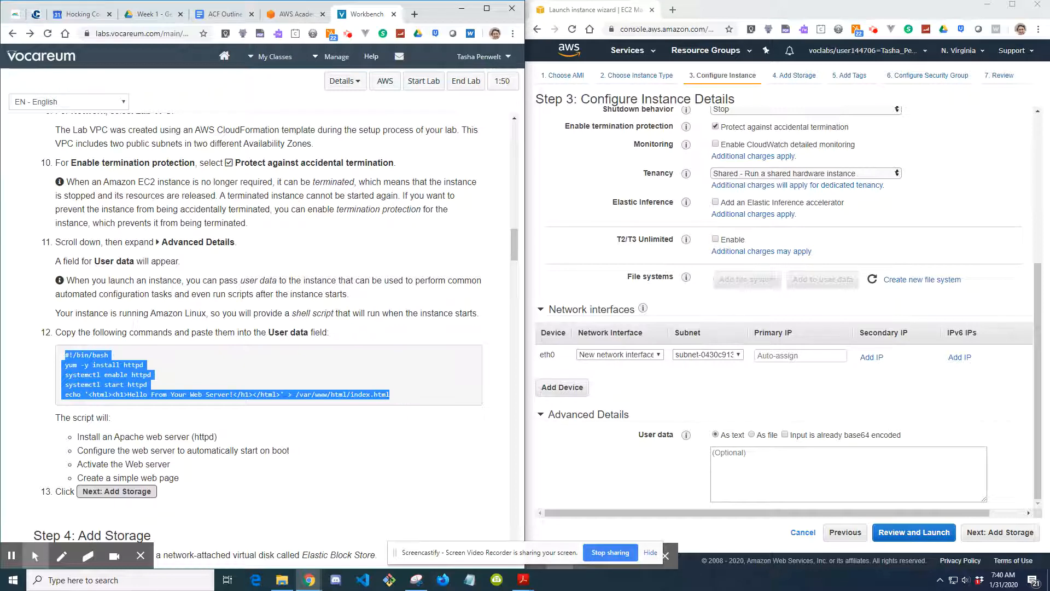
{"action": "left_click", "coordinate": [779, 459]}
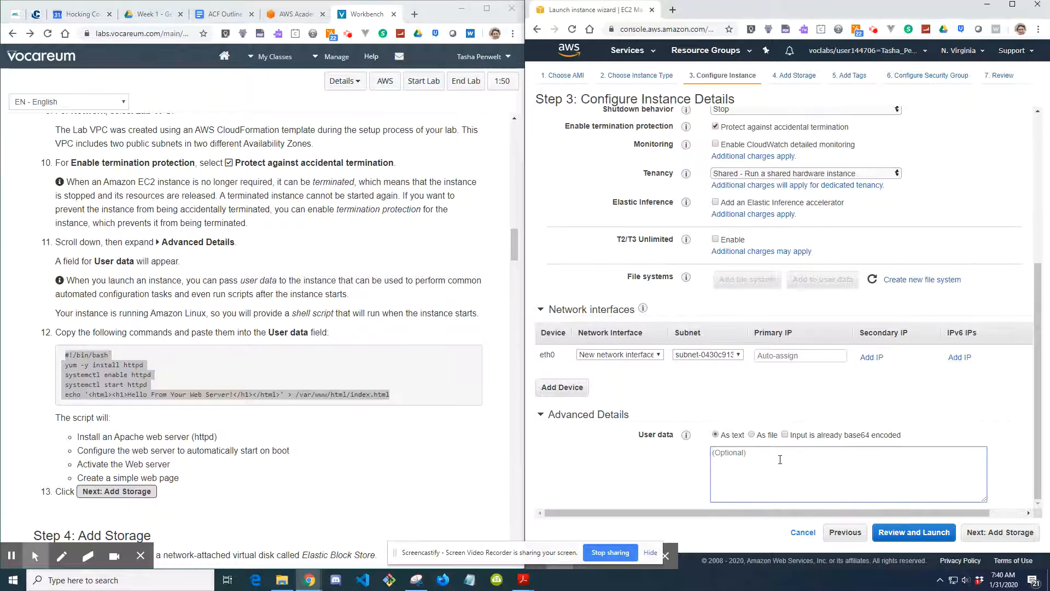
{"action": "type", "text": "#!/bin/bash  yum -y install httpd  systemctl enable httpd  systemctl start httpd  echo '<html><h1>Hello From Your Web Server!</h1></html>' > /var/www/html/index.html"}
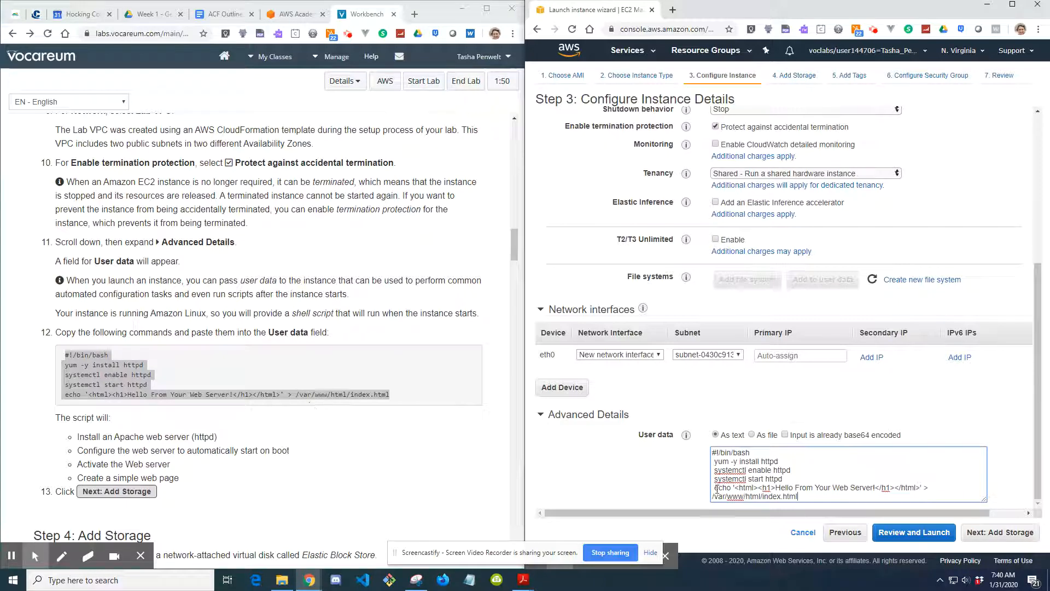
Step: Proceed to Add Storage, keep the default 8 GiB root volume as the lab instructs, and continue to Add Tags
{"action": "scroll", "coordinate": [399, 434], "scroll_direction": "down", "scroll_amount": 1}
{"action": "scroll", "coordinate": [399, 434], "scroll_direction": "down", "scroll_amount": 2}
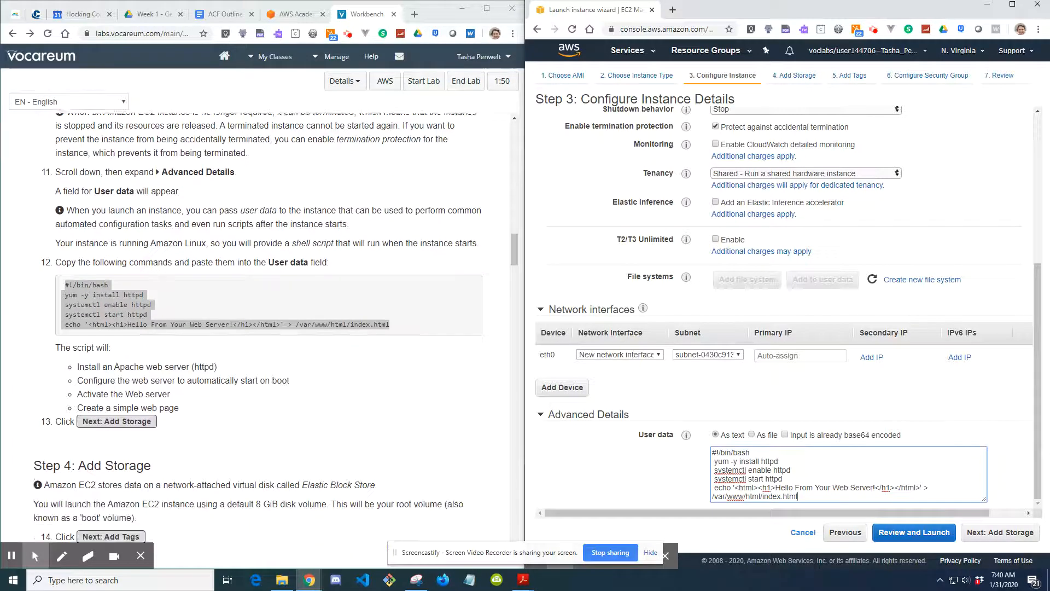
{"action": "left_click", "coordinate": [217, 371]}
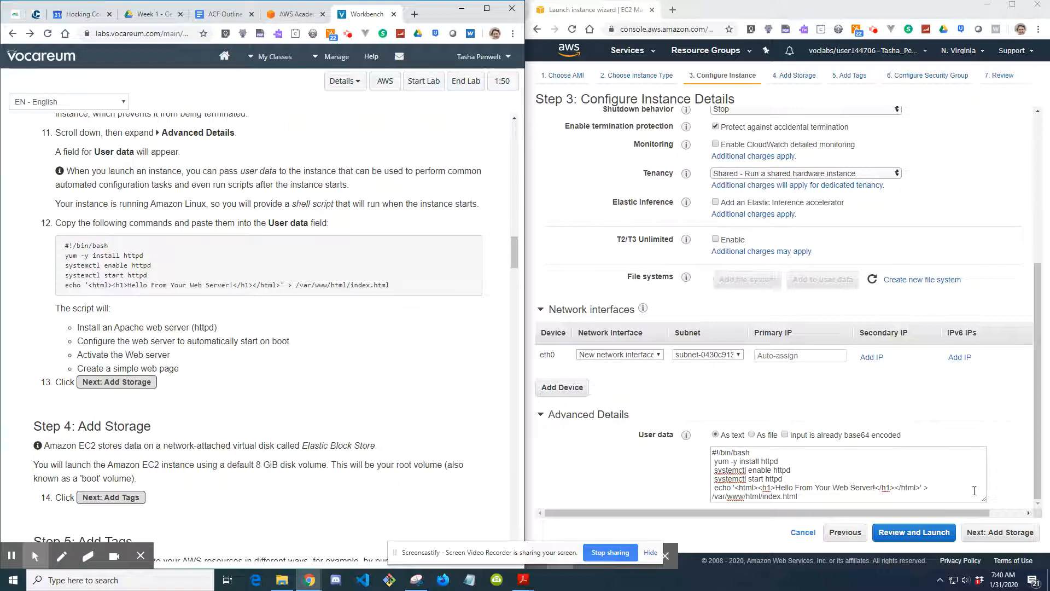
{"action": "left_click", "coordinate": [1006, 532]}
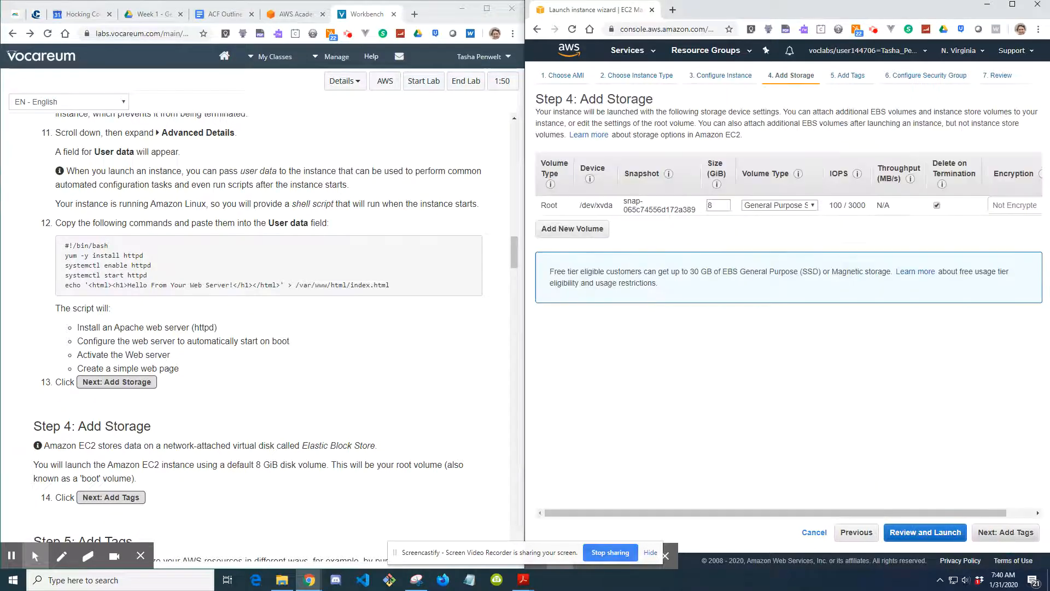
{"action": "scroll", "coordinate": [347, 365], "scroll_direction": "down", "scroll_amount": 3}
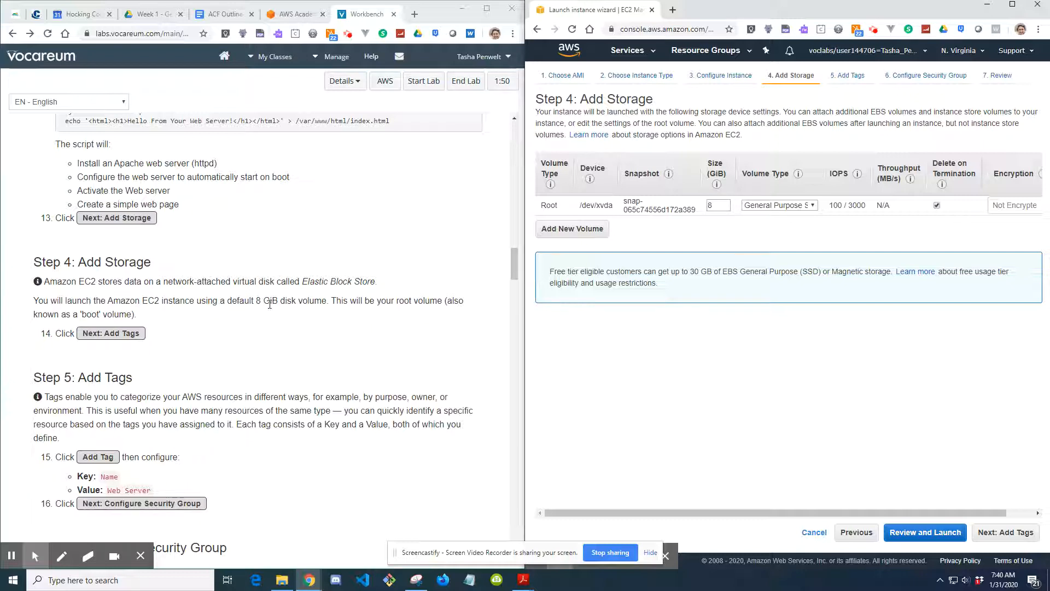
{"action": "left_click_drag", "start_coordinate": [277, 301], "coordinate": [264, 303]}
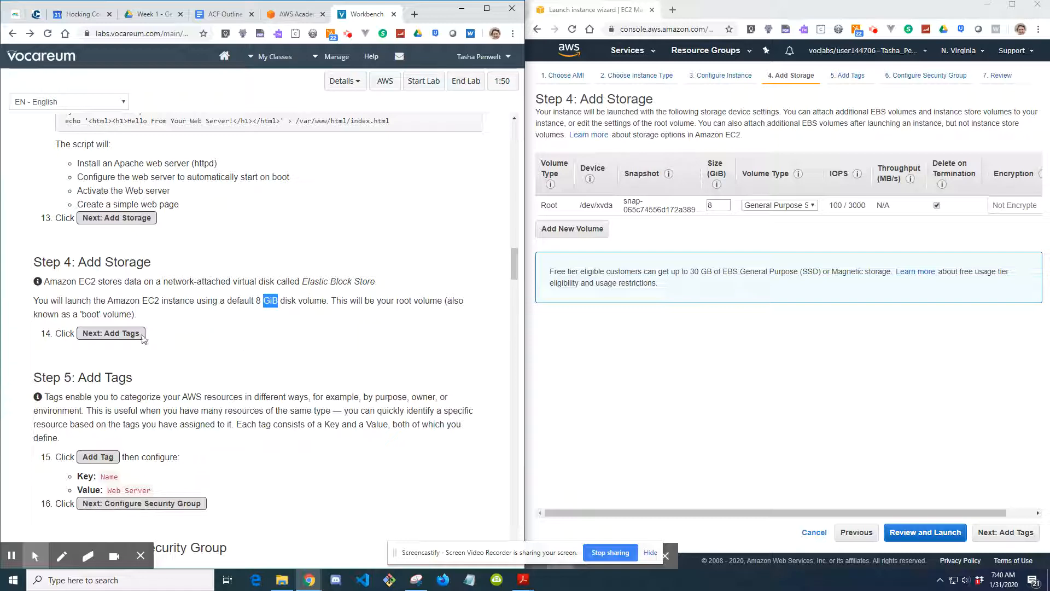
{"action": "left_click", "coordinate": [1008, 539]}
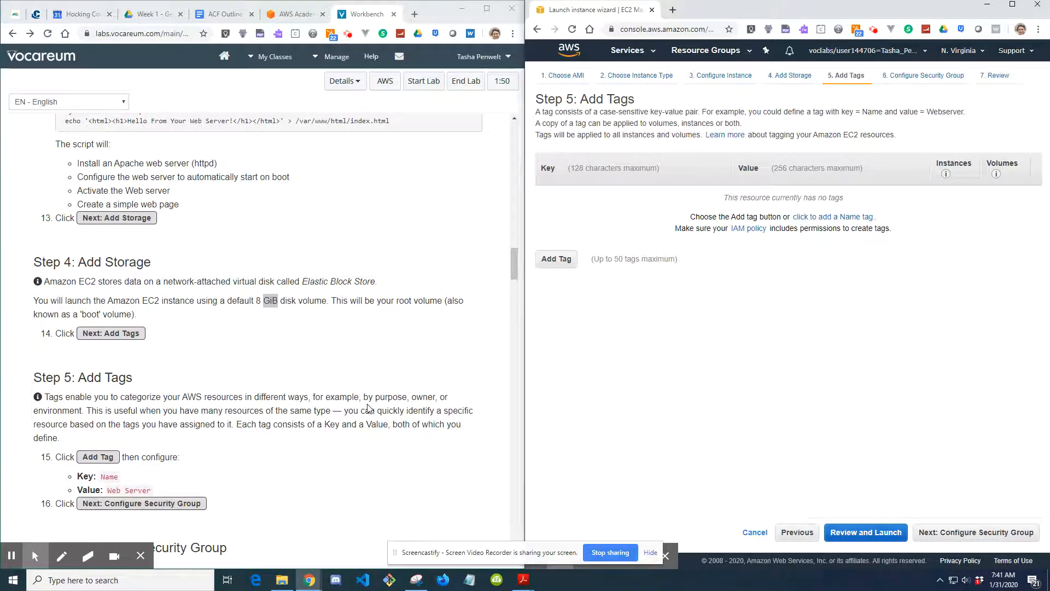
Step: Add a tag with key Name and value Web Server, and continue to Configure Security Group
{"action": "scroll", "coordinate": [371, 408], "scroll_direction": "down", "scroll_amount": 2}
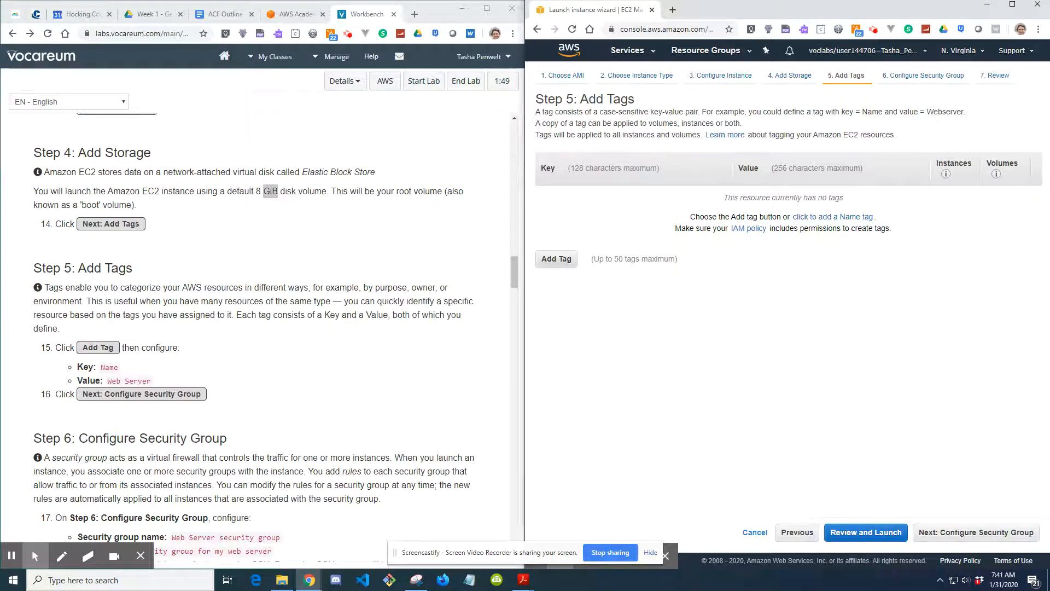
{"action": "left_click", "coordinate": [554, 261]}
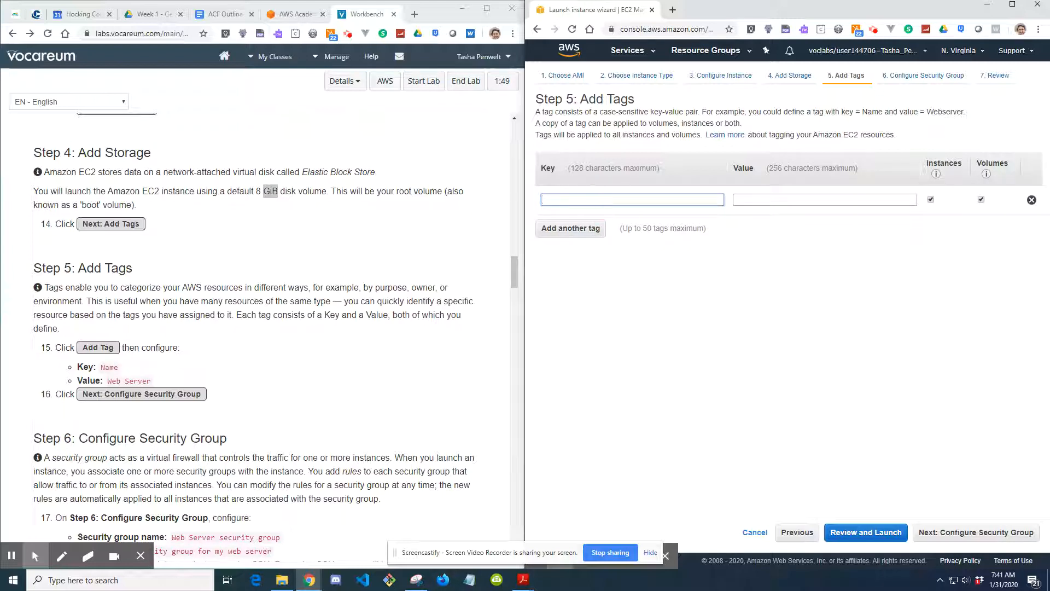
{"action": "type", "text": "Name"}
{"action": "key", "text": "Tab"}
{"action": "type", "text": "Web"}
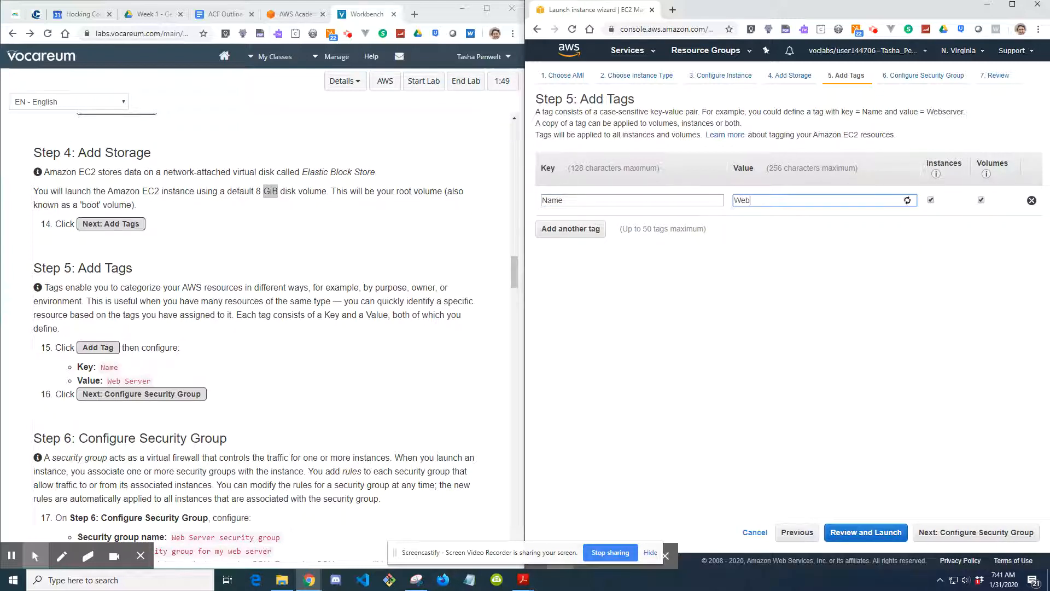
{"action": "type", "text": " Server"}
{"action": "left_click", "coordinate": [964, 539]}
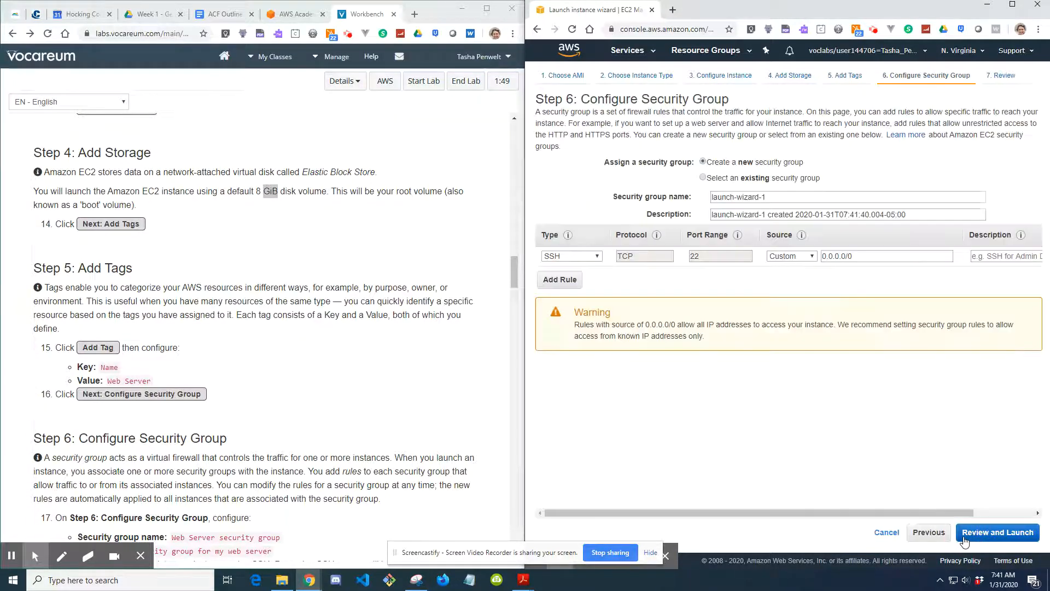
Step: Name the new security group "Web Server security group" and set its description to "Security group for my web server"
{"action": "scroll", "coordinate": [285, 328], "scroll_direction": "down", "scroll_amount": 3}
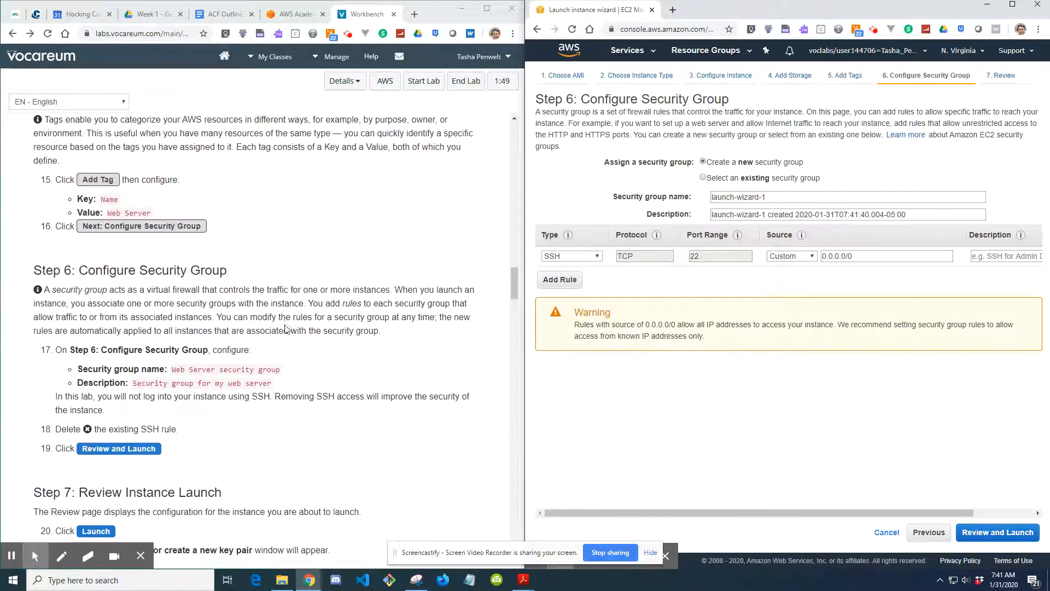
{"action": "scroll", "coordinate": [285, 329], "scroll_direction": "down", "scroll_amount": 2}
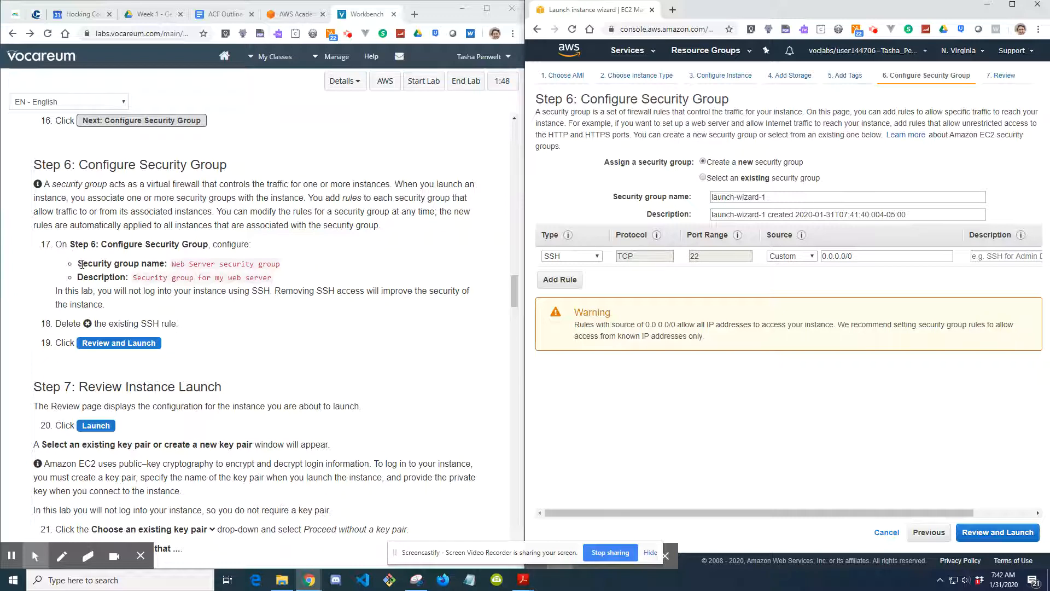
{"action": "left_click_drag", "start_coordinate": [83, 263], "coordinate": [152, 264]}
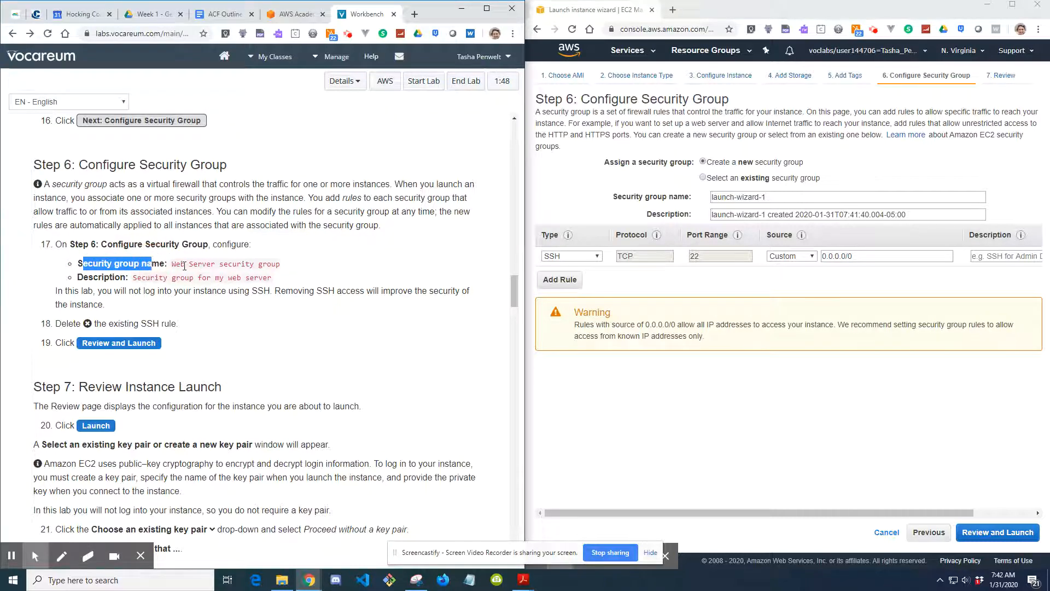
{"action": "triple_click", "coordinate": [731, 199]}
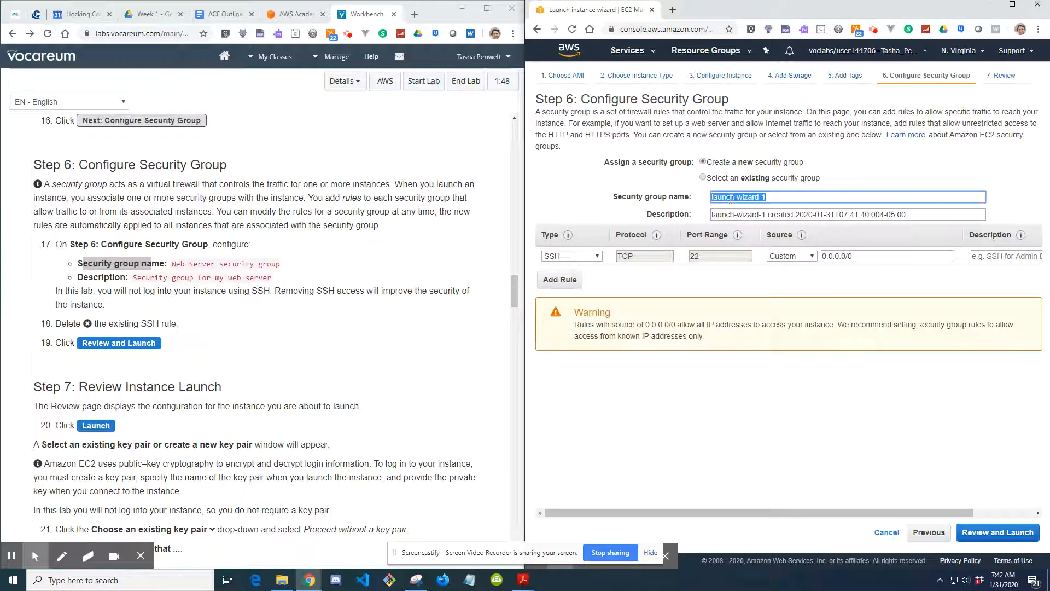
{"action": "type", "text": "Web Server security group"}
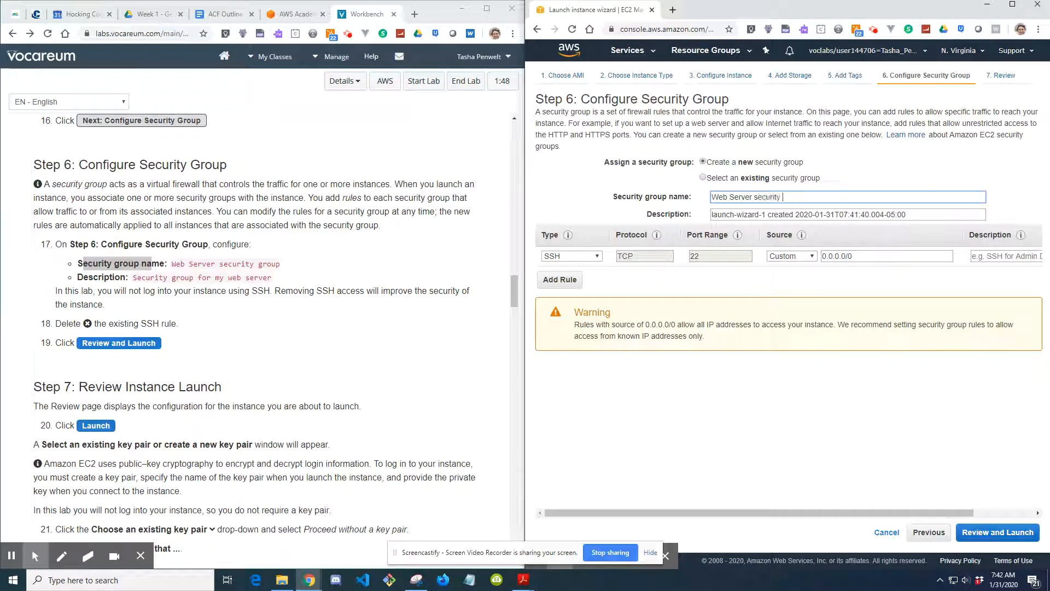
{"action": "key", "text": "Tab"}
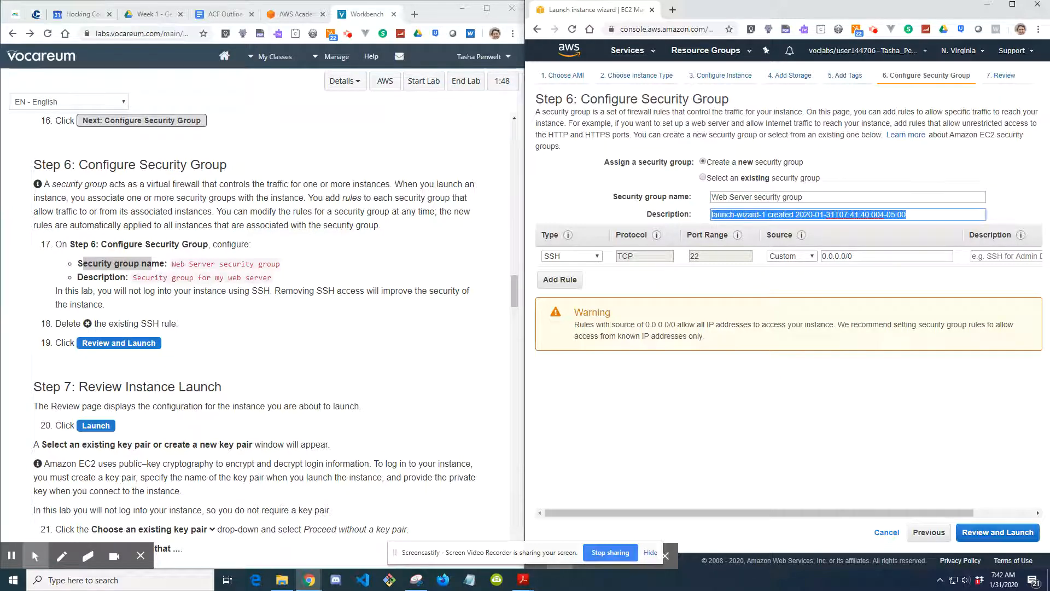
{"action": "type", "text": "Securit"}
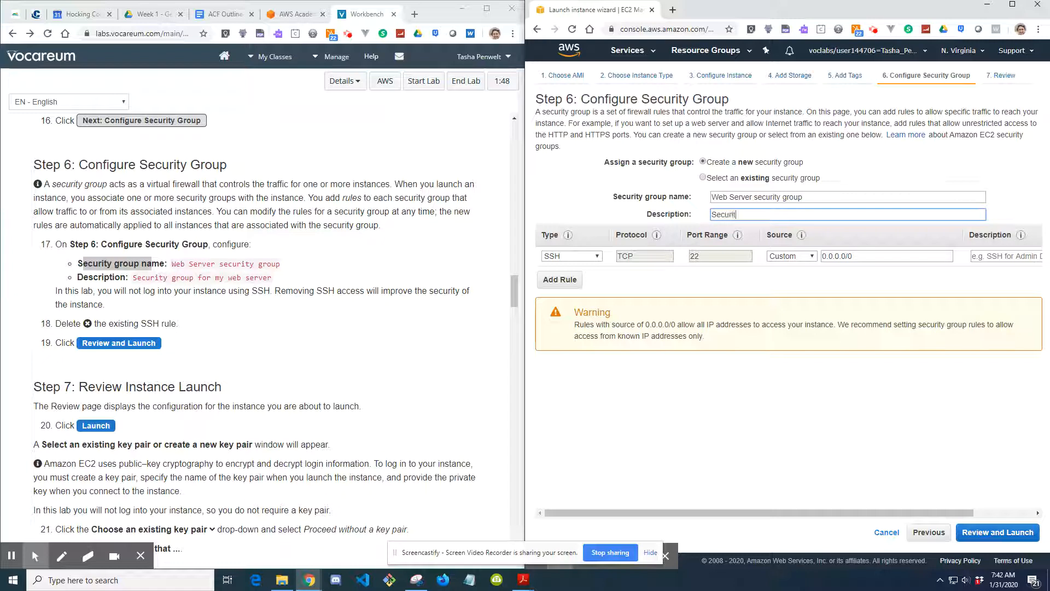
{"action": "type", "text": "y group for my web server"}
Step: Delete the existing SSH rule from the security group and proceed to Review Instance Launch
{"action": "scroll", "coordinate": [372, 331], "scroll_direction": "down", "scroll_amount": 1}
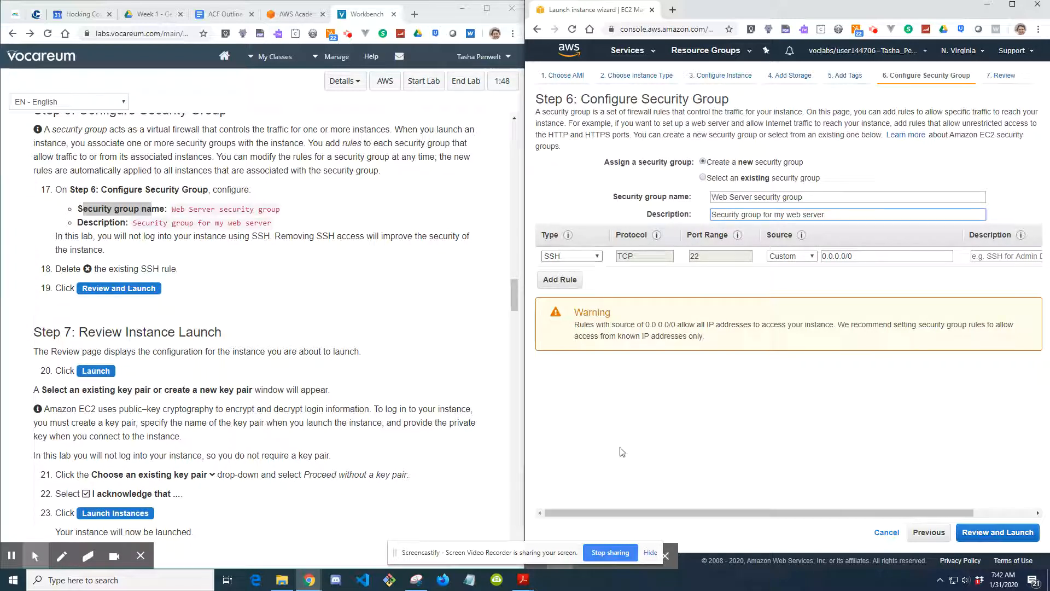
{"action": "left_click_drag", "start_coordinate": [666, 512], "coordinate": [755, 510]}
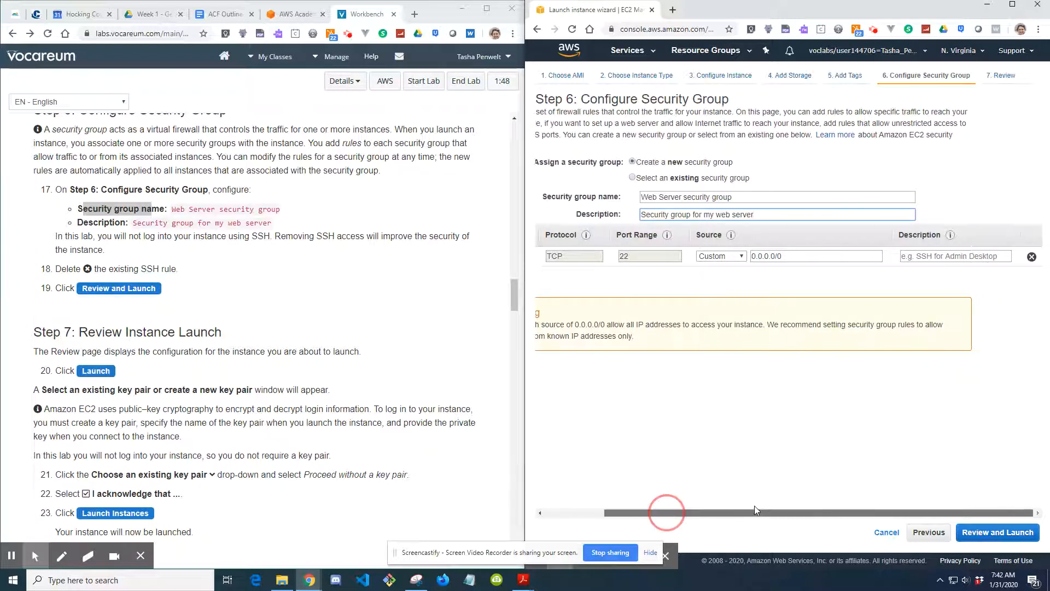
{"action": "left_click", "coordinate": [1032, 257]}
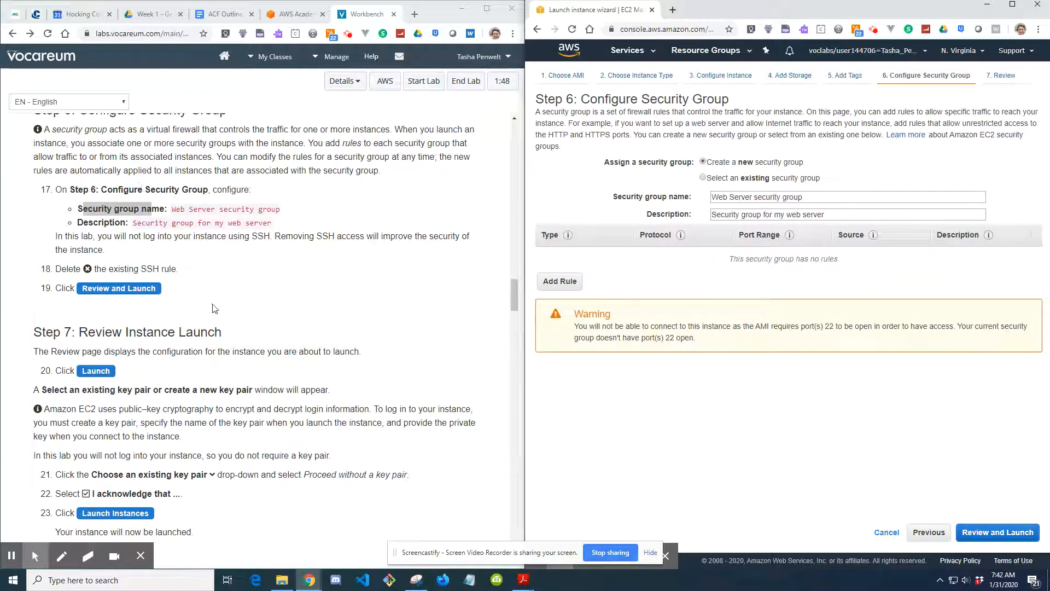
{"action": "left_click", "coordinate": [997, 532]}
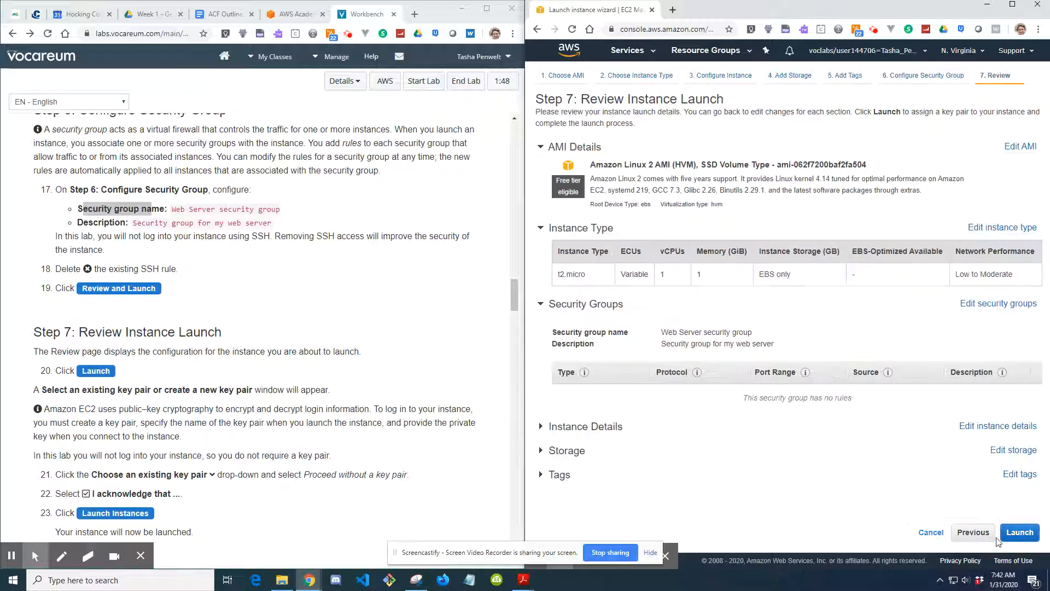
Step: Launch the instance with the Proceed without a key pair option, acknowledging the lack of connection access
{"action": "scroll", "coordinate": [300, 378], "scroll_direction": "down", "scroll_amount": 3}
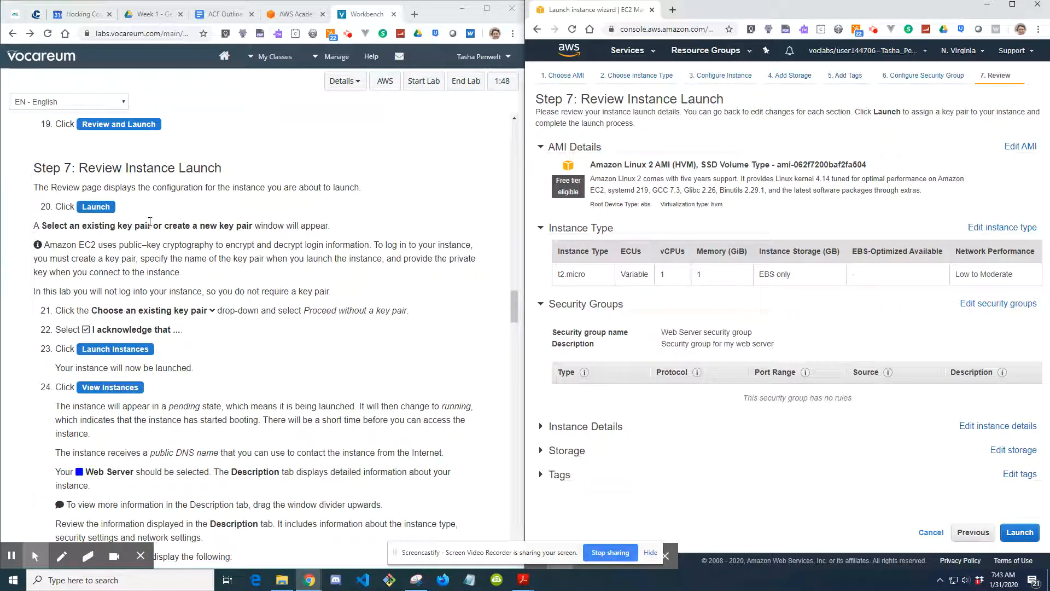
{"action": "left_click", "coordinate": [1020, 533]}
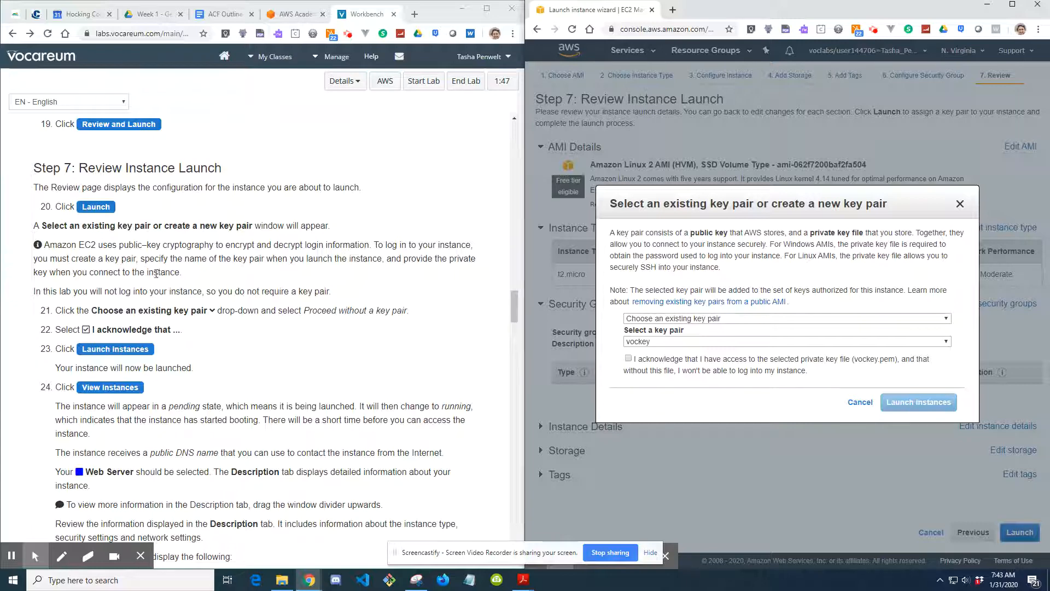
{"action": "scroll", "coordinate": [172, 303], "scroll_direction": "down", "scroll_amount": 1}
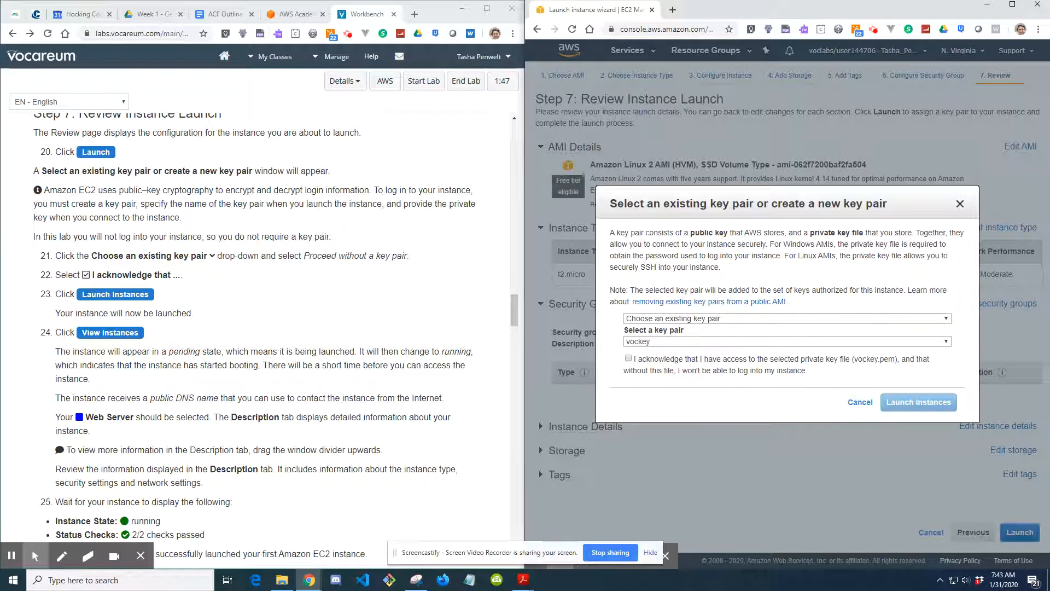
{"action": "left_click", "coordinate": [700, 318]}
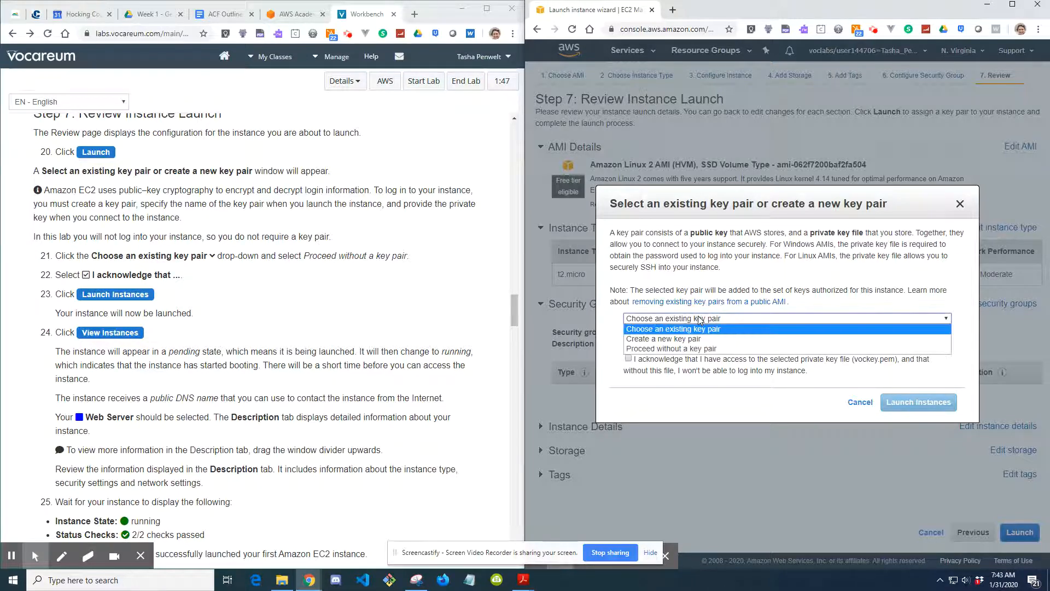
{"action": "left_click", "coordinate": [697, 349]}
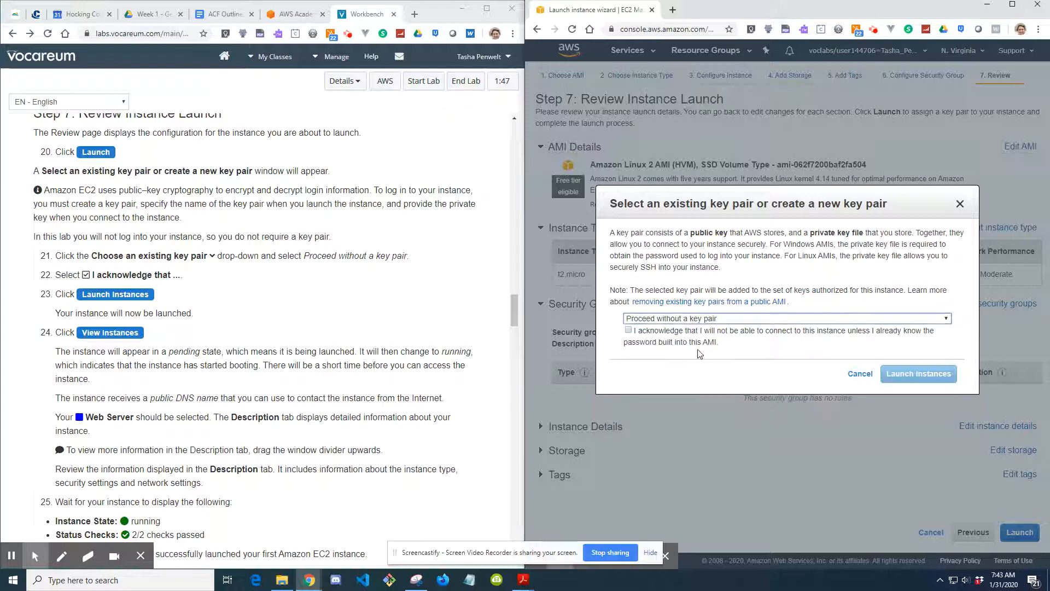
{"action": "left_click", "coordinate": [629, 330]}
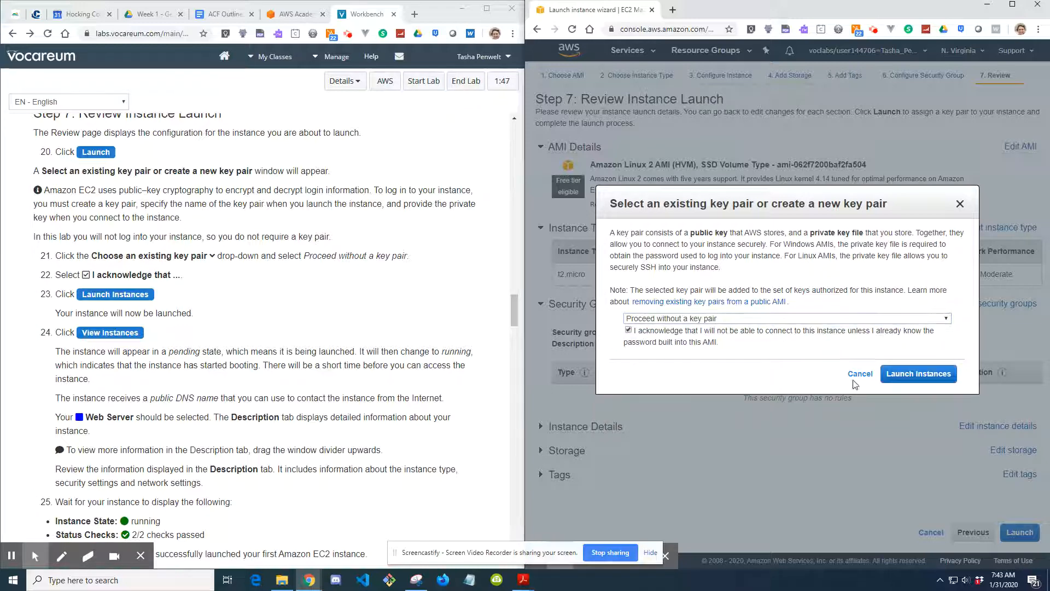
{"action": "left_click", "coordinate": [928, 375]}
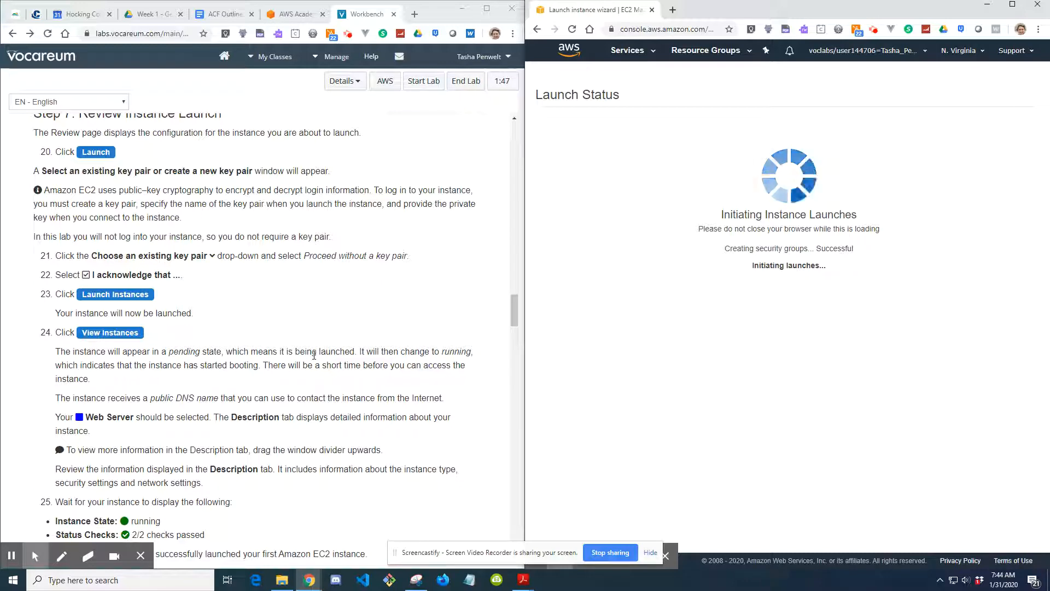
Step: Open the instances list from the launch status page and read lab steps 24 and 25
{"action": "scroll", "coordinate": [249, 348], "scroll_direction": "down", "scroll_amount": 1}
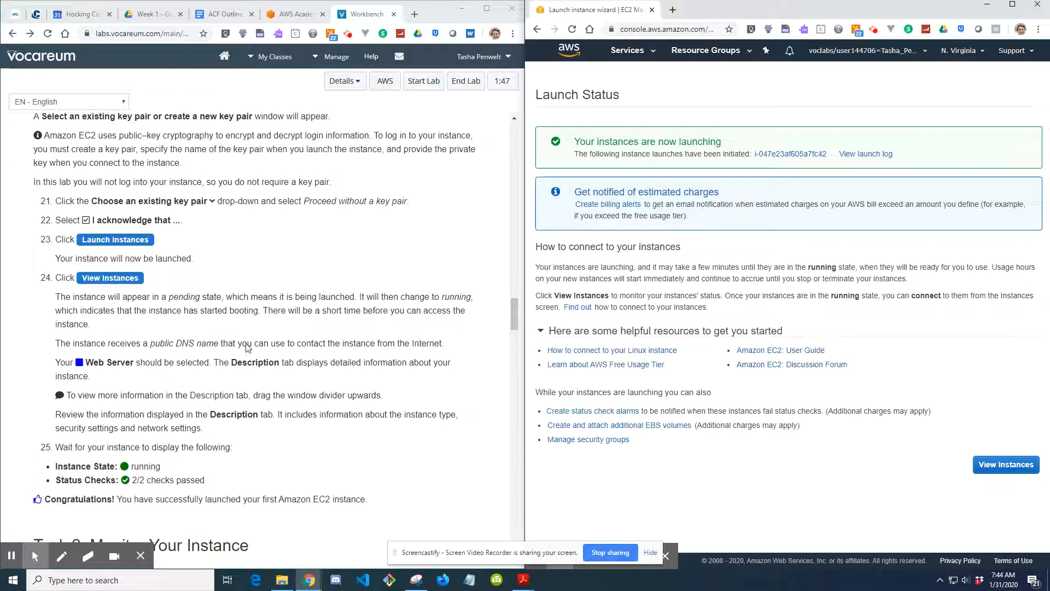
{"action": "left_click", "coordinate": [1007, 465]}
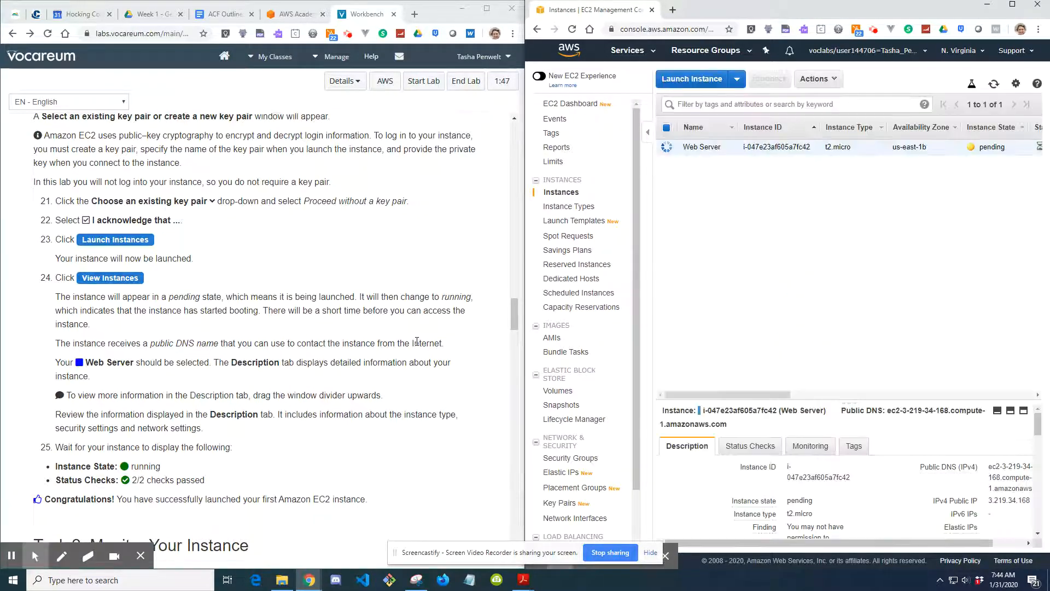
{"action": "scroll", "coordinate": [417, 341], "scroll_direction": "down", "scroll_amount": 2}
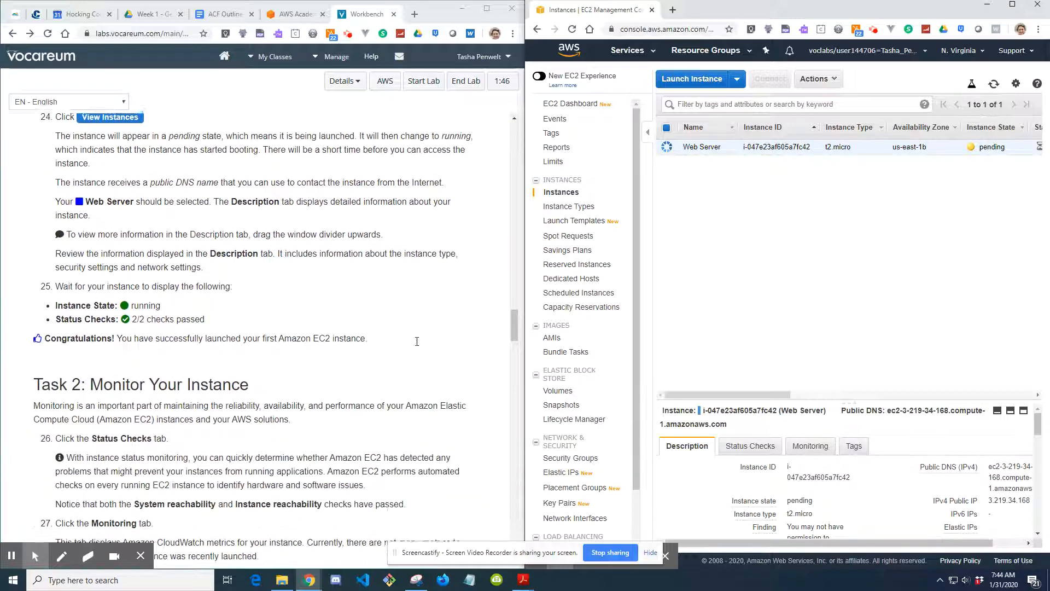
{"action": "scroll", "coordinate": [417, 341], "scroll_direction": "up", "scroll_amount": 1}
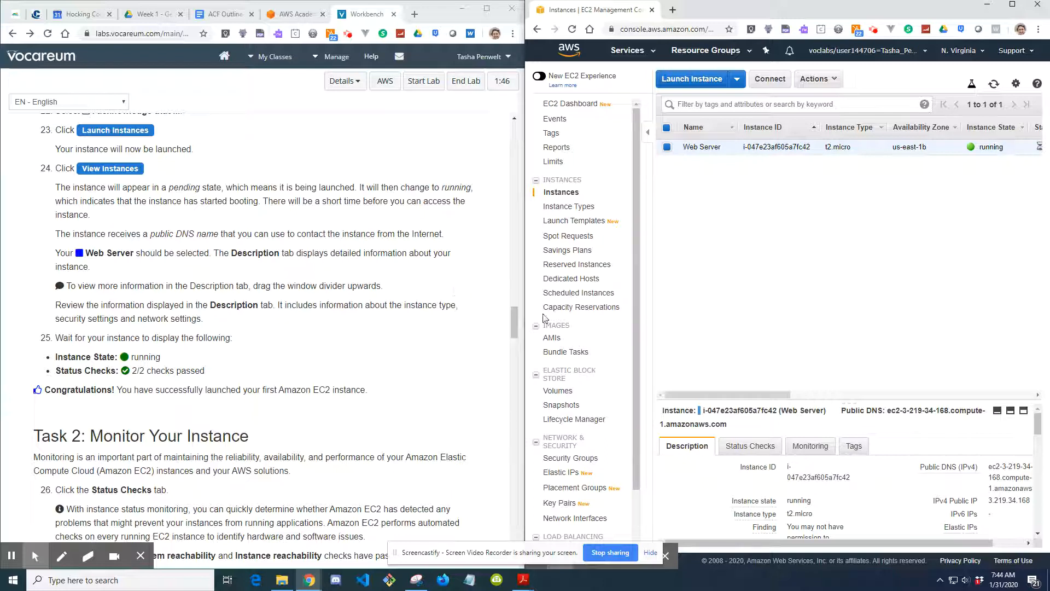
Step: Widen the EC2 console window, hide the screen-sharing notice and look over the Web Server instance's description
{"action": "scroll", "coordinate": [763, 448], "scroll_direction": "down", "scroll_amount": 2}
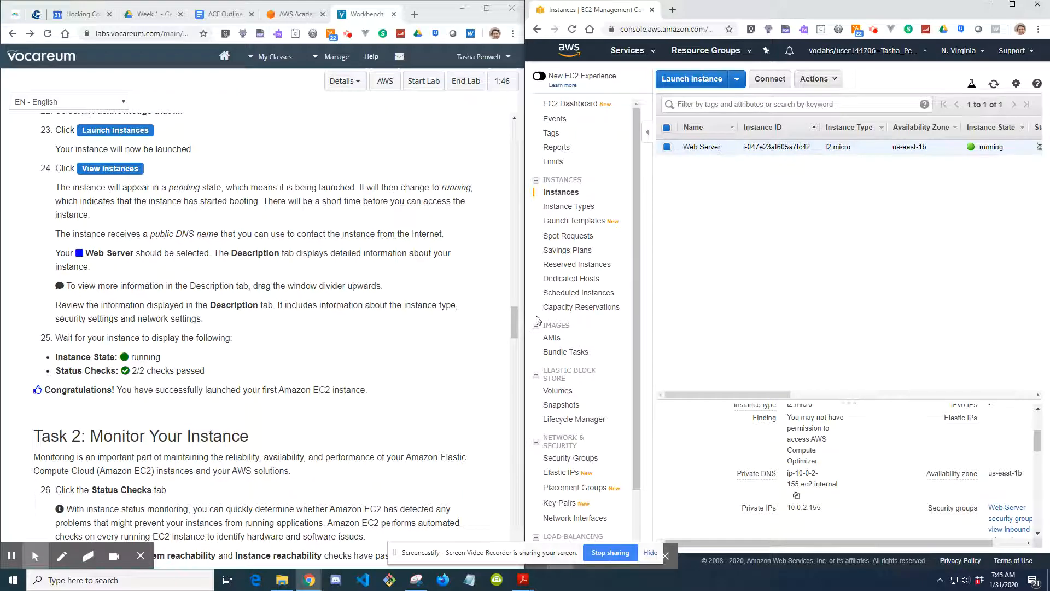
{"action": "left_click_drag", "start_coordinate": [524, 317], "coordinate": [387, 316]}
{"action": "scroll", "coordinate": [629, 482], "scroll_direction": "down", "scroll_amount": 3}
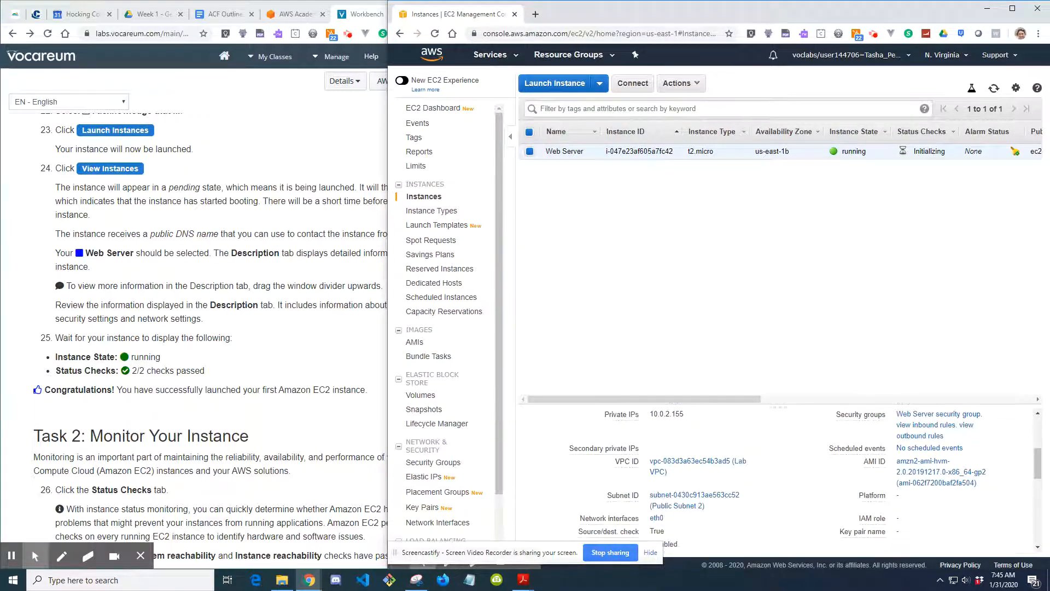
{"action": "left_click", "coordinate": [651, 553]}
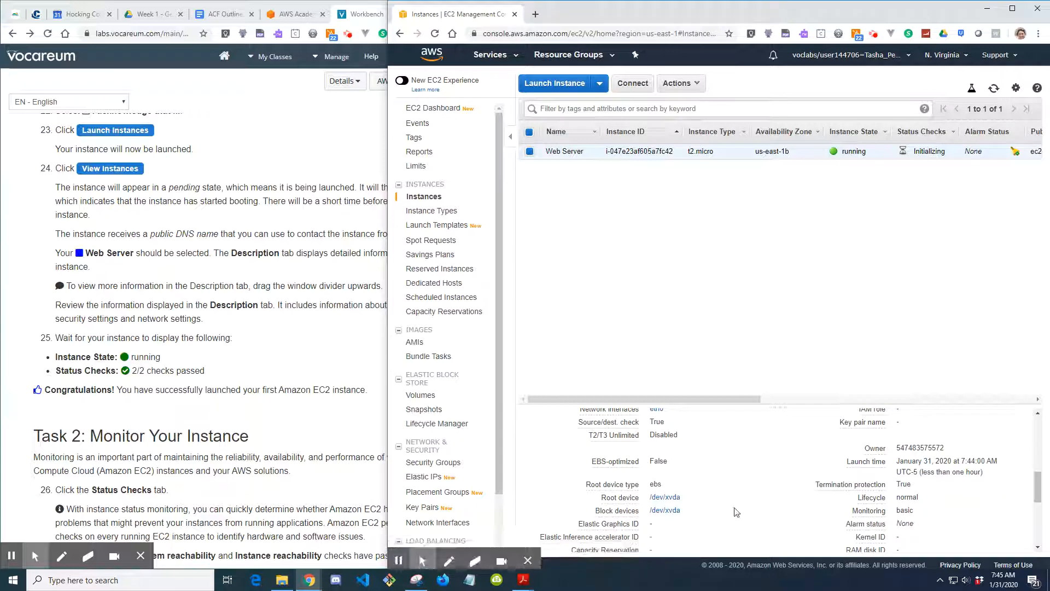
{"action": "scroll", "coordinate": [738, 507], "scroll_direction": "up", "scroll_amount": 2}
{"action": "scroll", "coordinate": [656, 471], "scroll_direction": "up", "scroll_amount": 4}
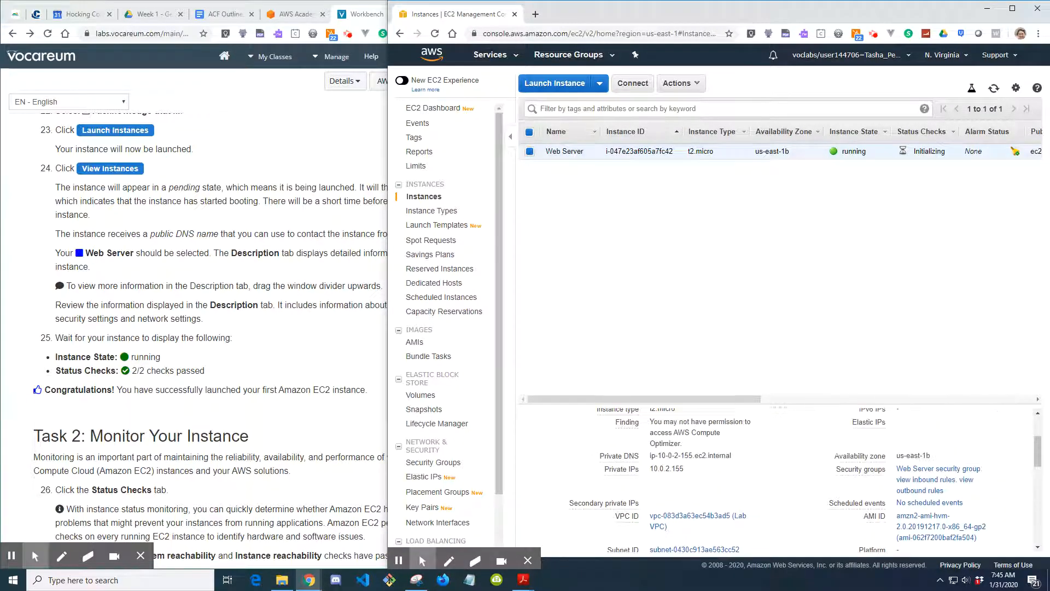
Step: Compare the lab's review instructions with the Web Server instance's type, security, network and termination protection details
{"action": "left_click", "coordinate": [299, 342]}
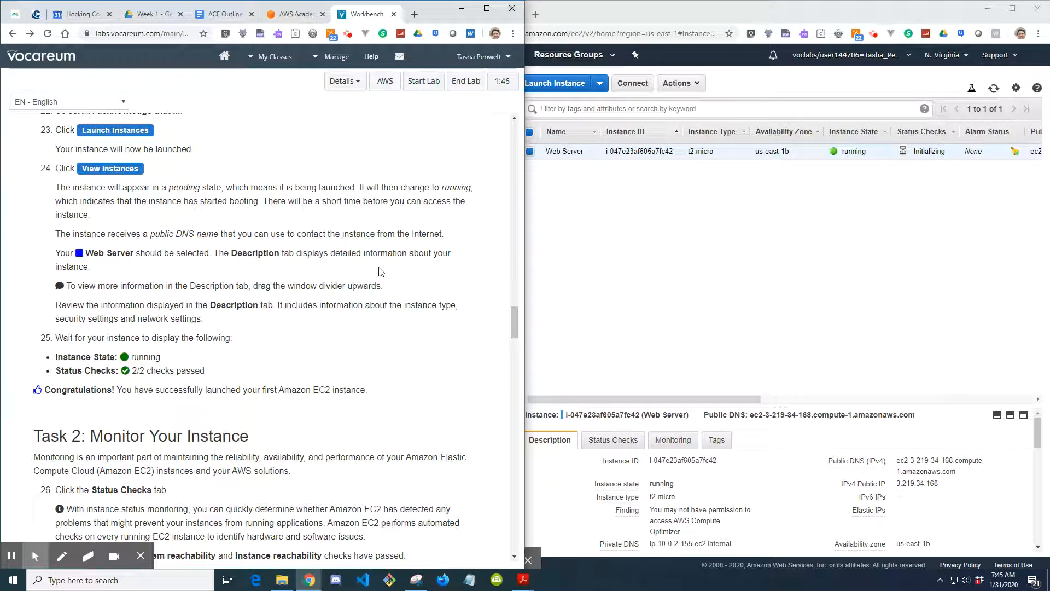
{"action": "left_click", "coordinate": [663, 345]}
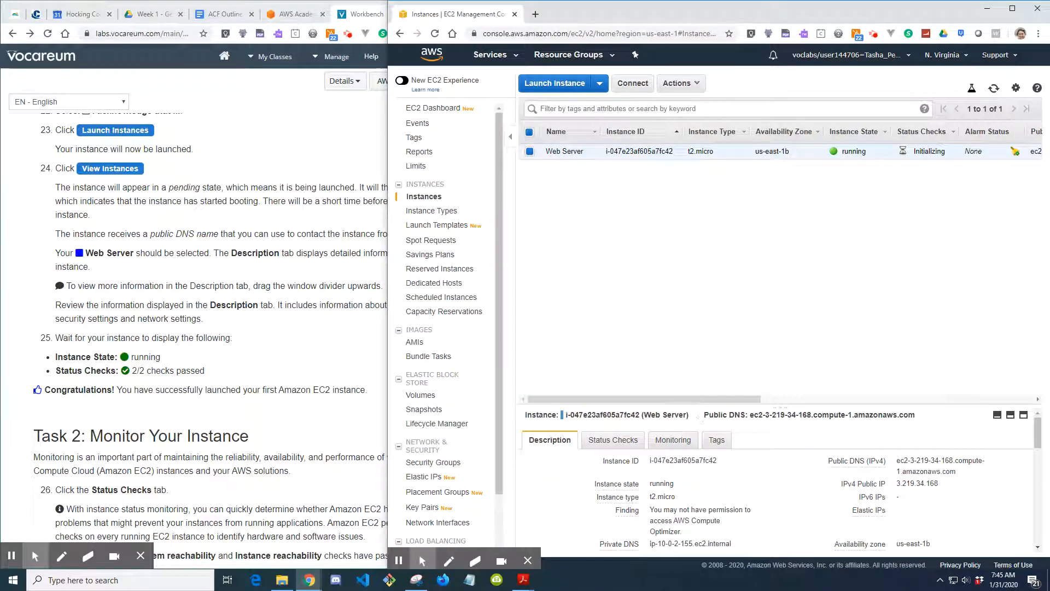
{"action": "scroll", "coordinate": [733, 484], "scroll_direction": "down", "scroll_amount": 1}
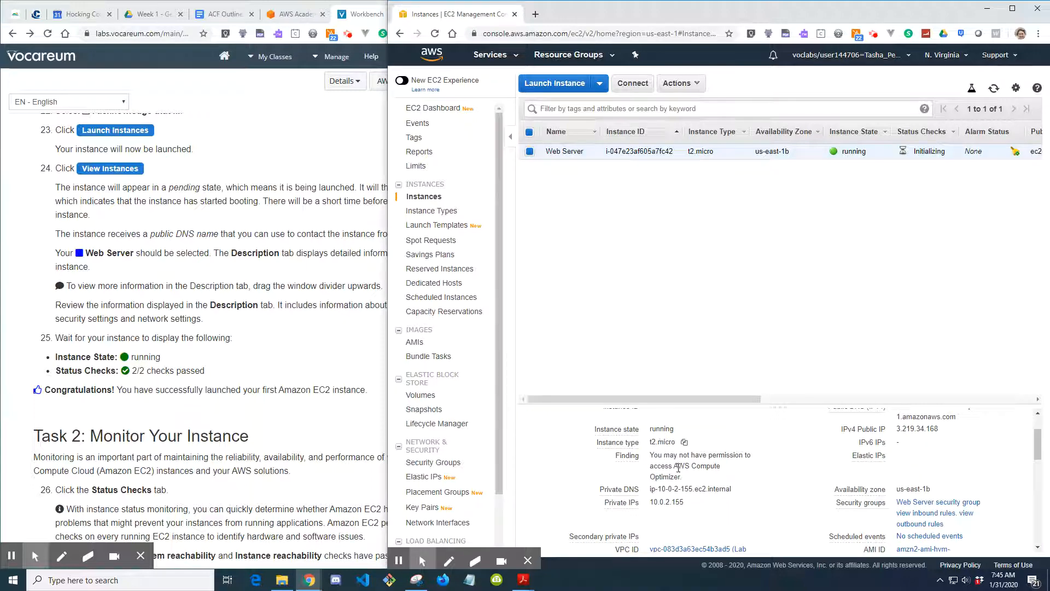
{"action": "scroll", "coordinate": [727, 483], "scroll_direction": "down", "scroll_amount": 1}
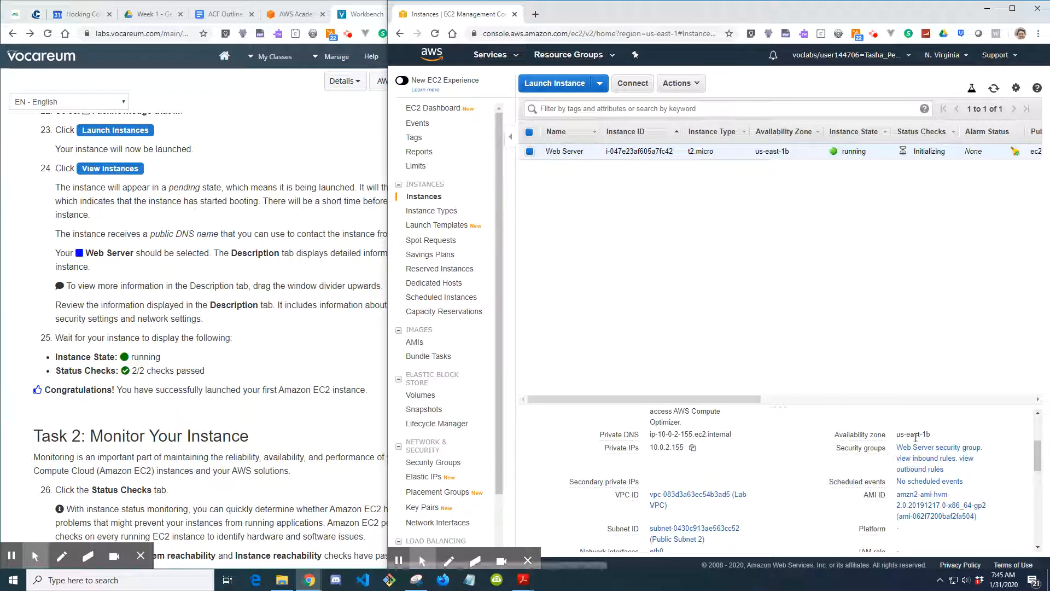
{"action": "scroll", "coordinate": [923, 469], "scroll_direction": "down", "scroll_amount": 1}
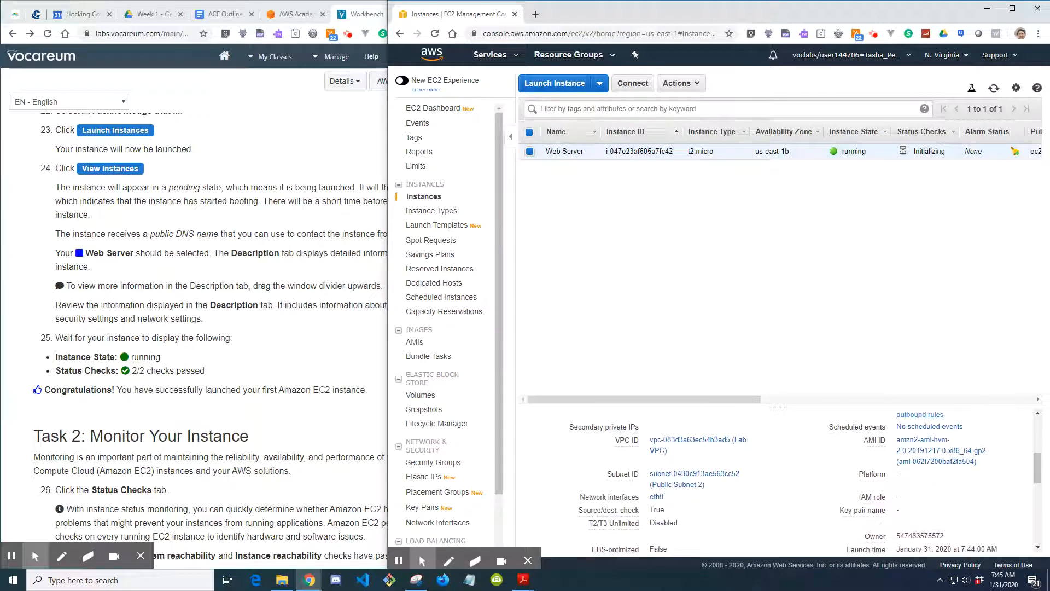
{"action": "scroll", "coordinate": [729, 485], "scroll_direction": "down", "scroll_amount": 5}
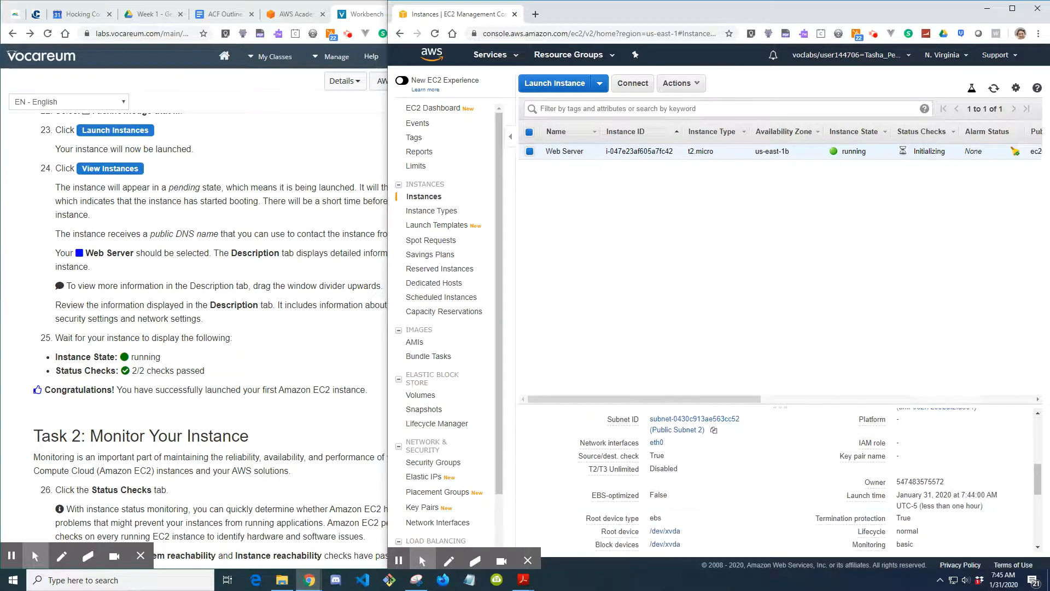
{"action": "scroll", "coordinate": [776, 480], "scroll_direction": "up", "scroll_amount": 6}
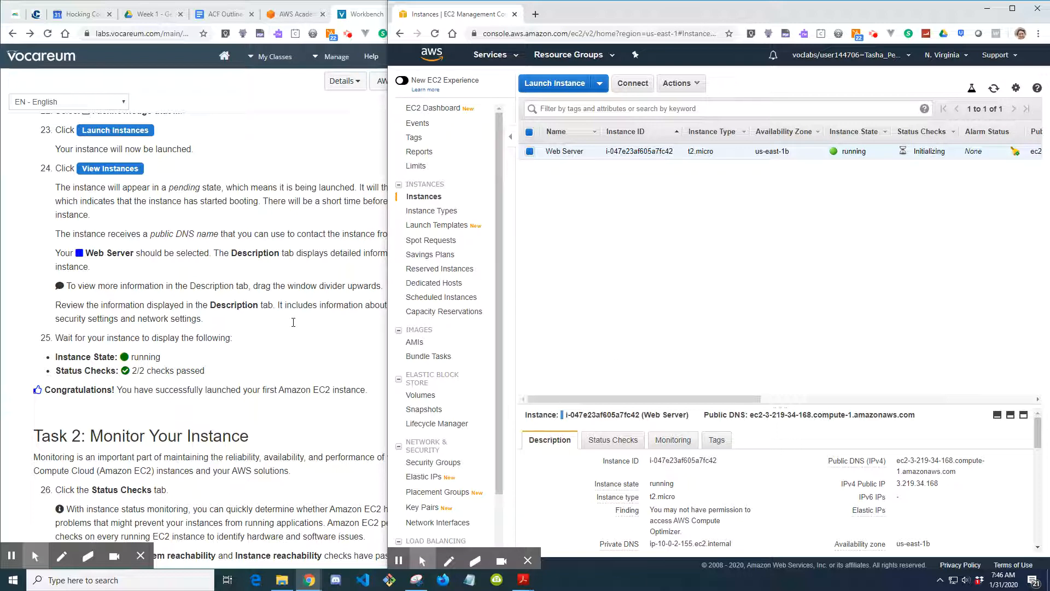
Step: Return to the lab instructions and read from step 25 on to Task 2: Monitor Your Instance
{"action": "left_click", "coordinate": [293, 322]}
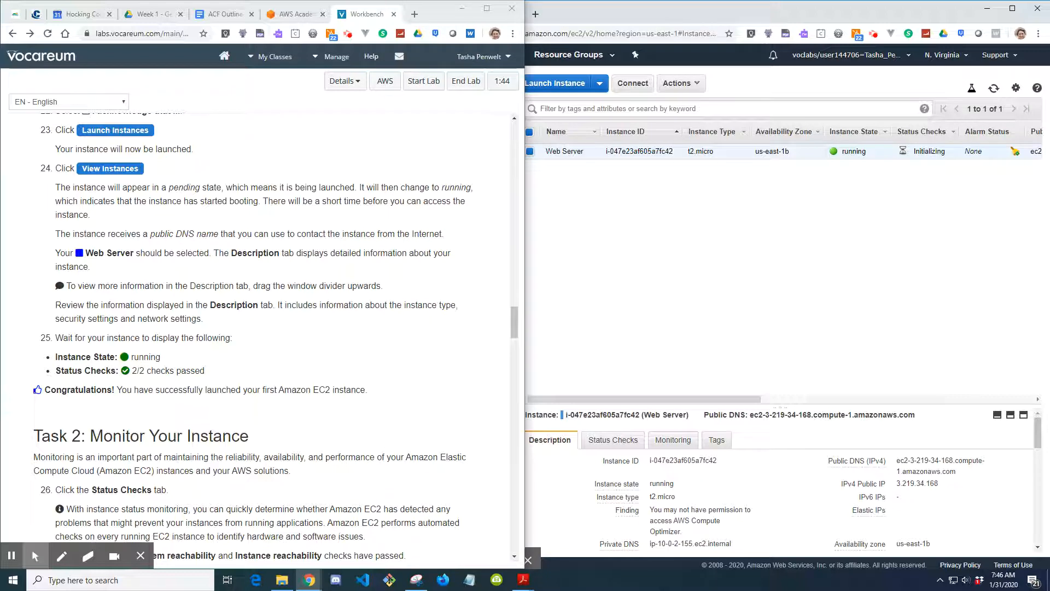
{"action": "left_click", "coordinate": [211, 302]}
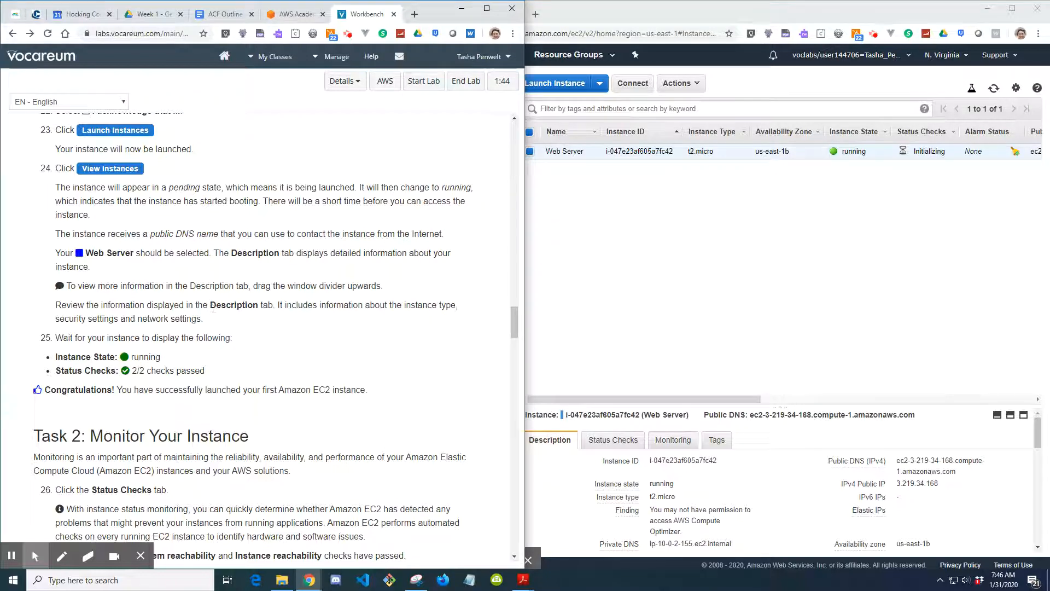
{"action": "left_click", "coordinate": [281, 347]}
{"action": "left_click", "coordinate": [584, 480]}
{"action": "left_click", "coordinate": [290, 354]}
{"action": "scroll", "coordinate": [251, 334], "scroll_direction": "down", "scroll_amount": 1}
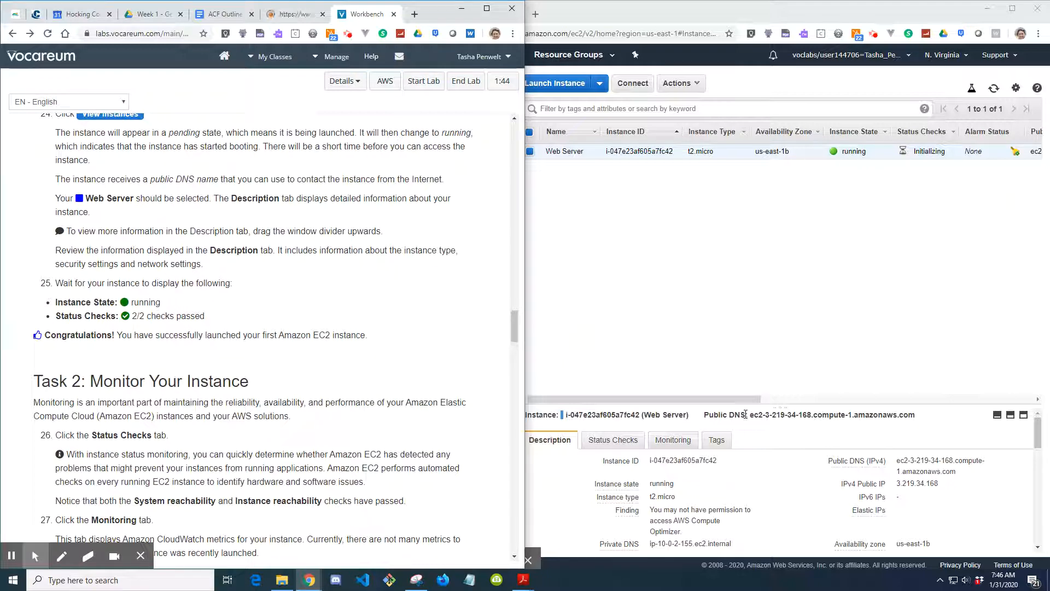
Step: Show the Web Server instance's status checks in the EC2 console and review the system and instance sections
{"action": "mouse_move", "coordinate": [751, 400]}
{"action": "left_mouse_down"}
{"action": "mouse_move", "coordinate": [1047, 401]}
{"action": "mouse_move", "coordinate": [750, 410]}
{"action": "left_mouse_up"}
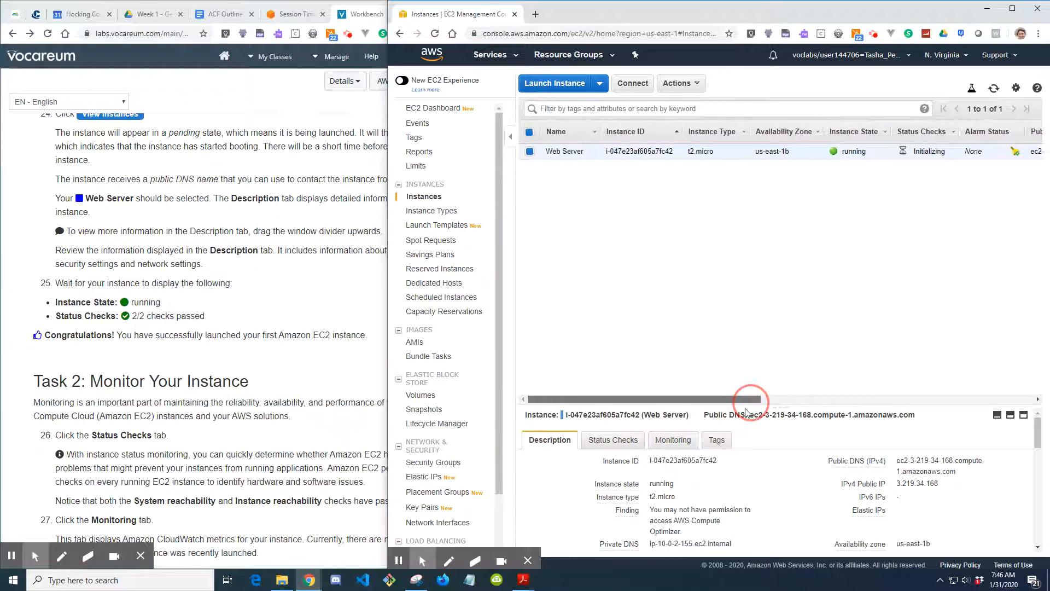
{"action": "left_click", "coordinate": [597, 444]}
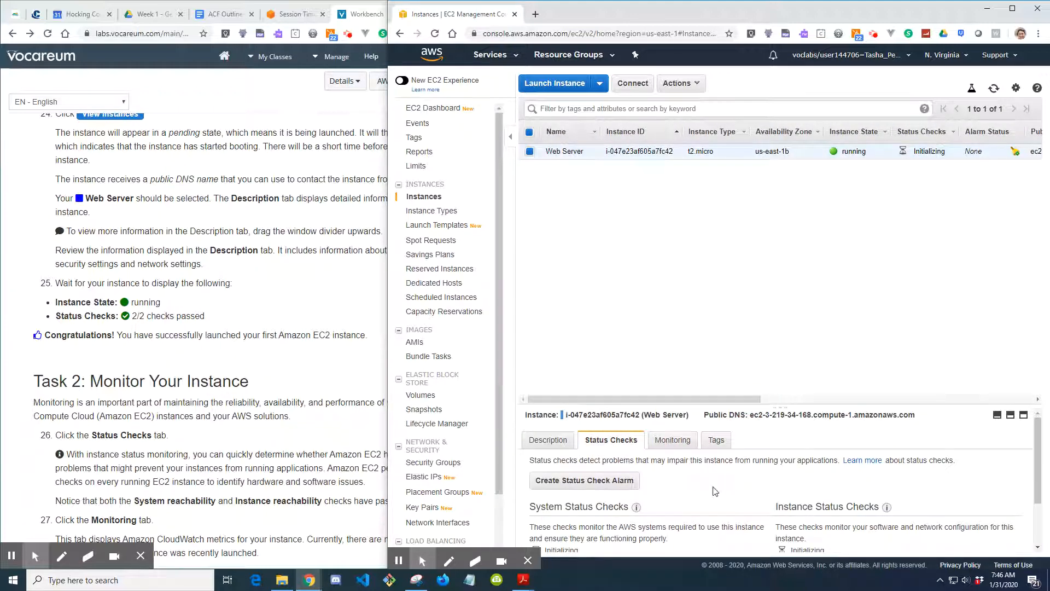
{"action": "scroll", "coordinate": [596, 445], "scroll_direction": "down", "scroll_amount": 1}
{"action": "scroll", "coordinate": [777, 479], "scroll_direction": "up", "scroll_amount": 1}
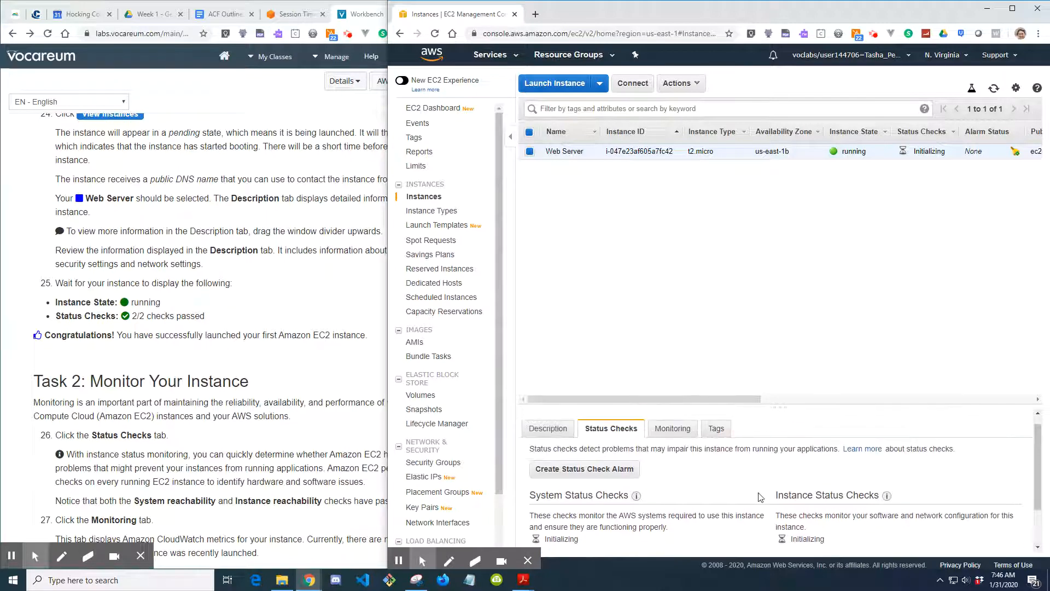
{"action": "scroll", "coordinate": [777, 487], "scroll_direction": "up", "scroll_amount": 1}
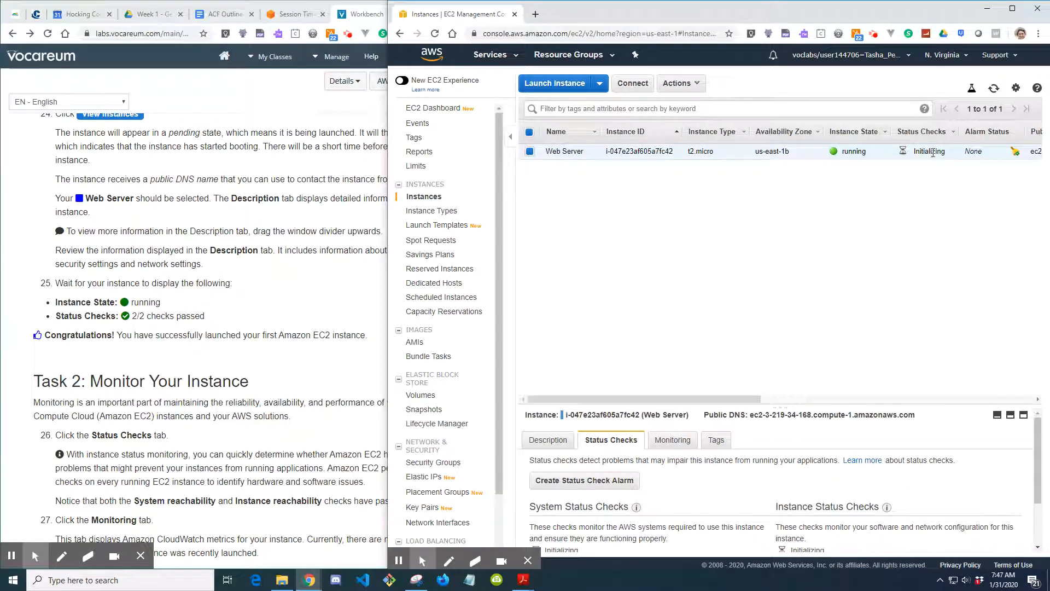
Step: Read the lab's Task 2 instructions on status checks, monitoring and the system log
{"action": "left_click", "coordinate": [295, 375]}
{"action": "scroll", "coordinate": [274, 334], "scroll_direction": "down", "scroll_amount": 3}
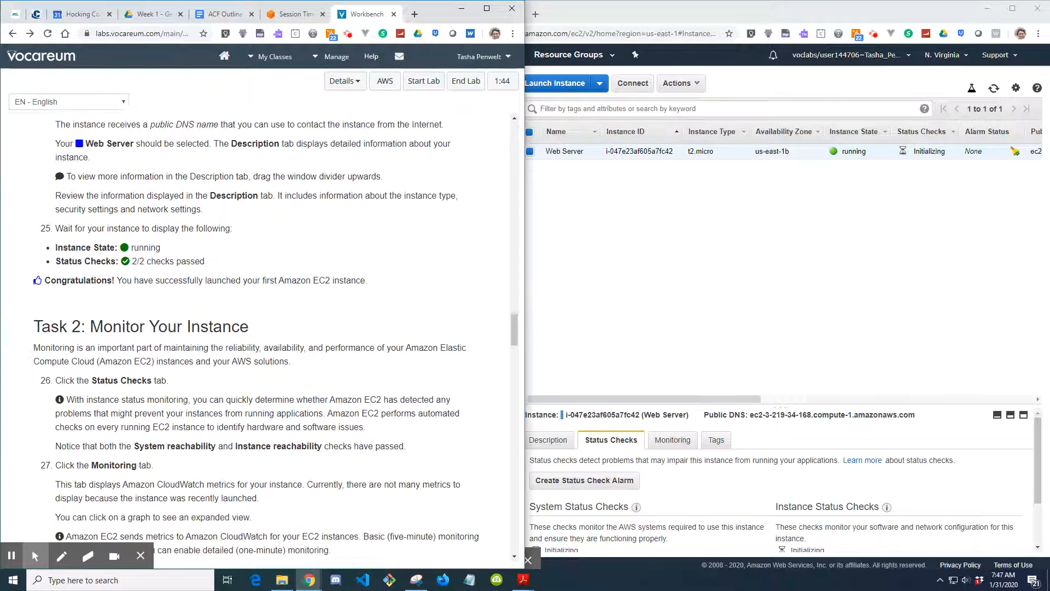
{"action": "scroll", "coordinate": [339, 369], "scroll_direction": "down", "scroll_amount": 1}
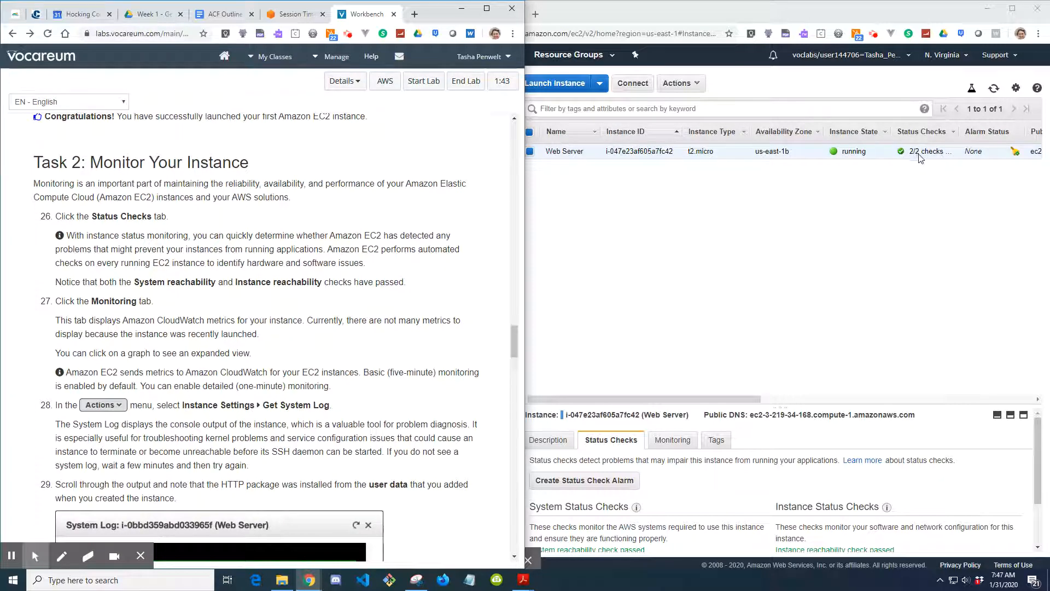
{"action": "scroll", "coordinate": [280, 277], "scroll_direction": "up", "scroll_amount": 2}
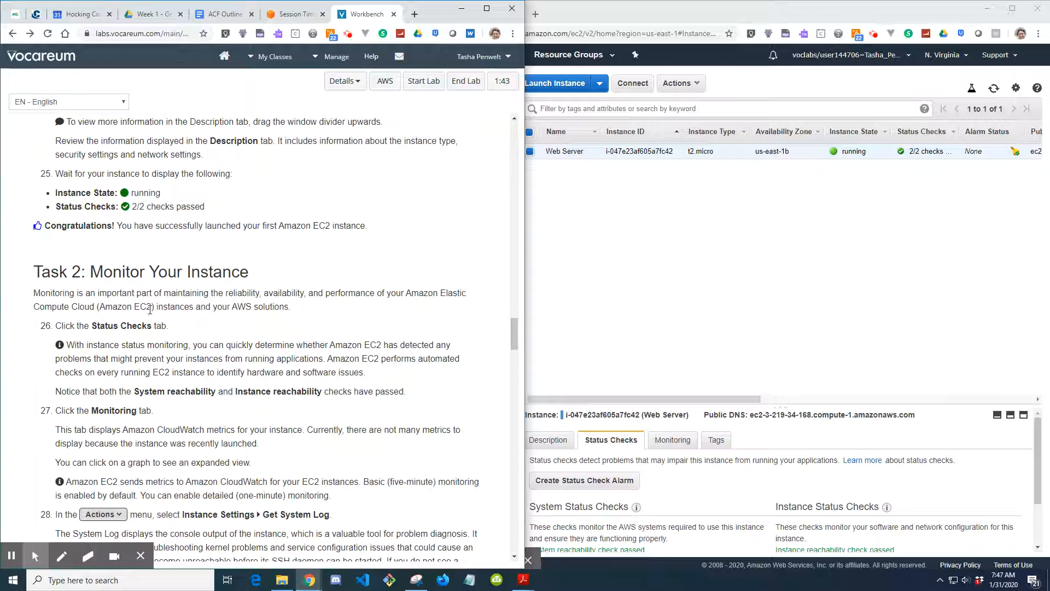
{"action": "scroll", "coordinate": [213, 341], "scroll_direction": "down", "scroll_amount": 1}
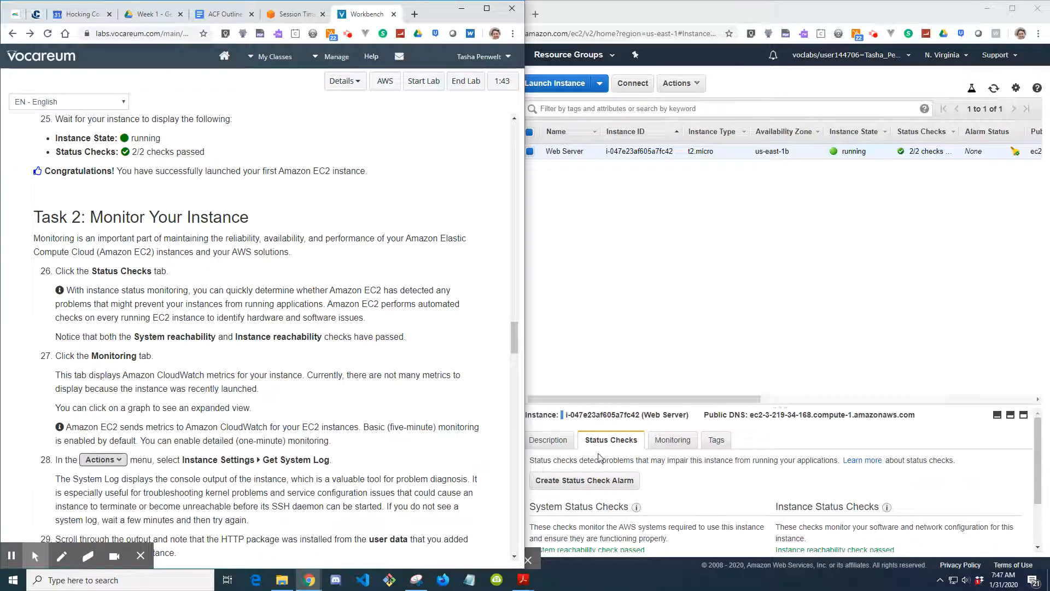
Step: Resize the EC2 console to sit beside the lab instructions and examine the system and instance reachability checks
{"action": "left_click", "coordinate": [623, 447]}
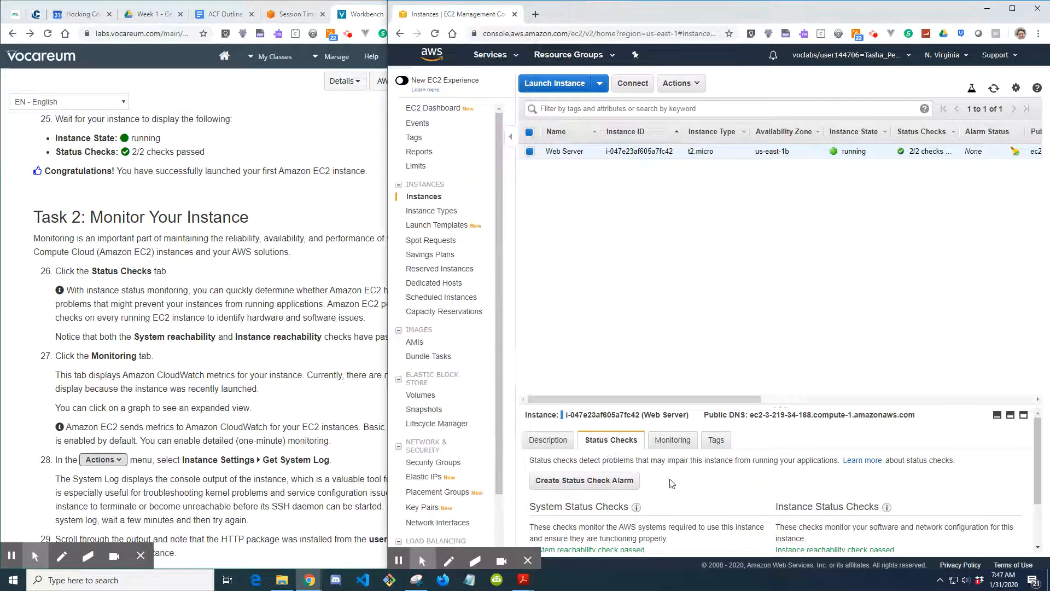
{"action": "left_click_drag", "start_coordinate": [387, 326], "coordinate": [526, 340]}
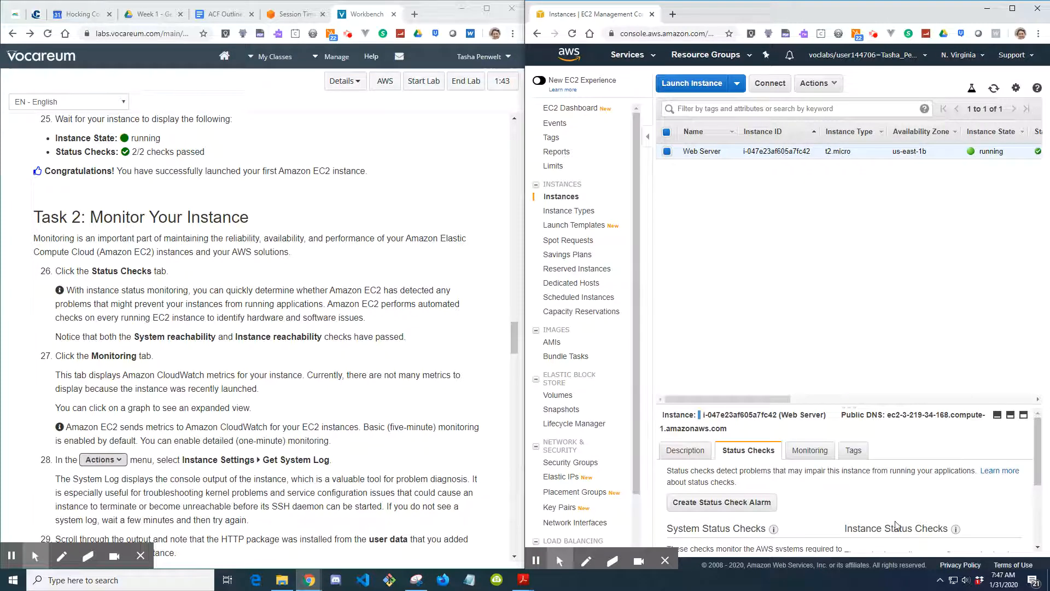
{"action": "scroll", "coordinate": [875, 514], "scroll_direction": "down", "scroll_amount": 1}
{"action": "scroll", "coordinate": [848, 481], "scroll_direction": "up", "scroll_amount": 1}
{"action": "scroll", "coordinate": [204, 333], "scroll_direction": "down", "scroll_amount": 1}
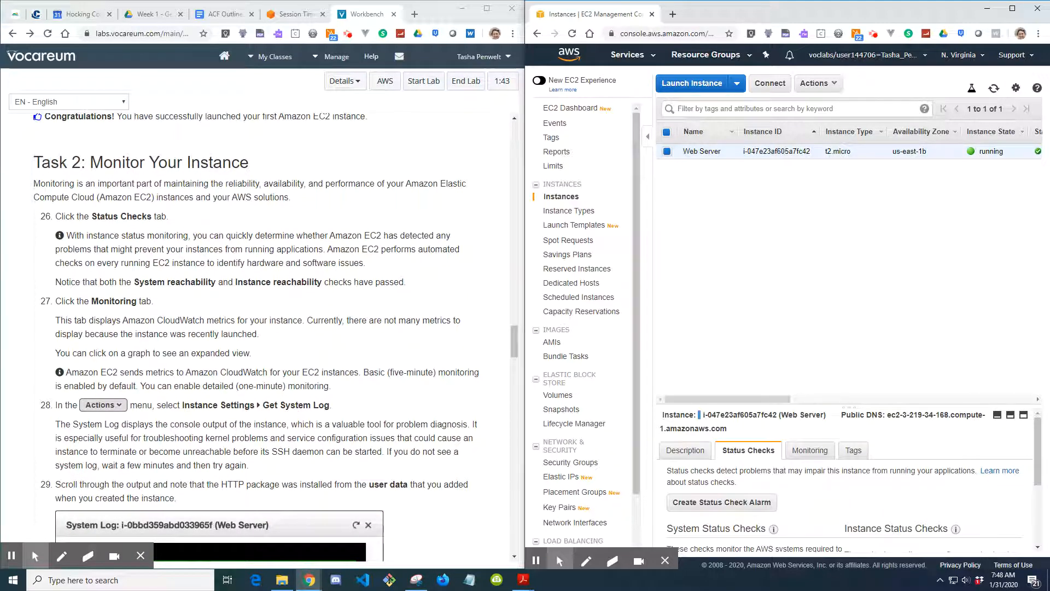
{"action": "scroll", "coordinate": [876, 498], "scroll_direction": "down", "scroll_amount": 1}
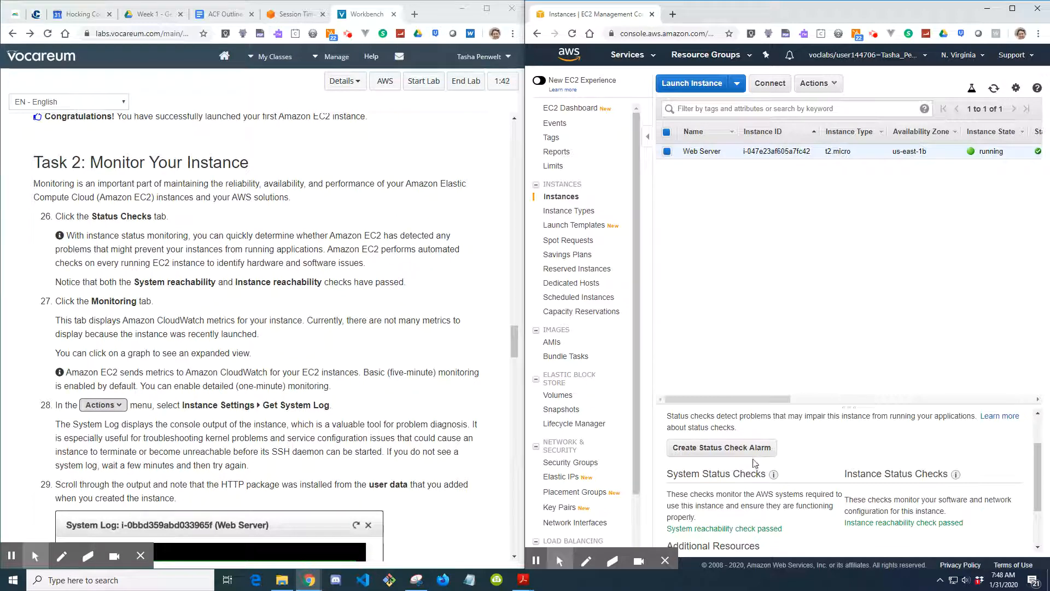
{"action": "scroll", "coordinate": [783, 467], "scroll_direction": "up", "scroll_amount": 1}
Step: View the instance's CloudWatch monitoring metrics, expand the CPU Utilization graph and close its details
{"action": "left_click", "coordinate": [812, 453]}
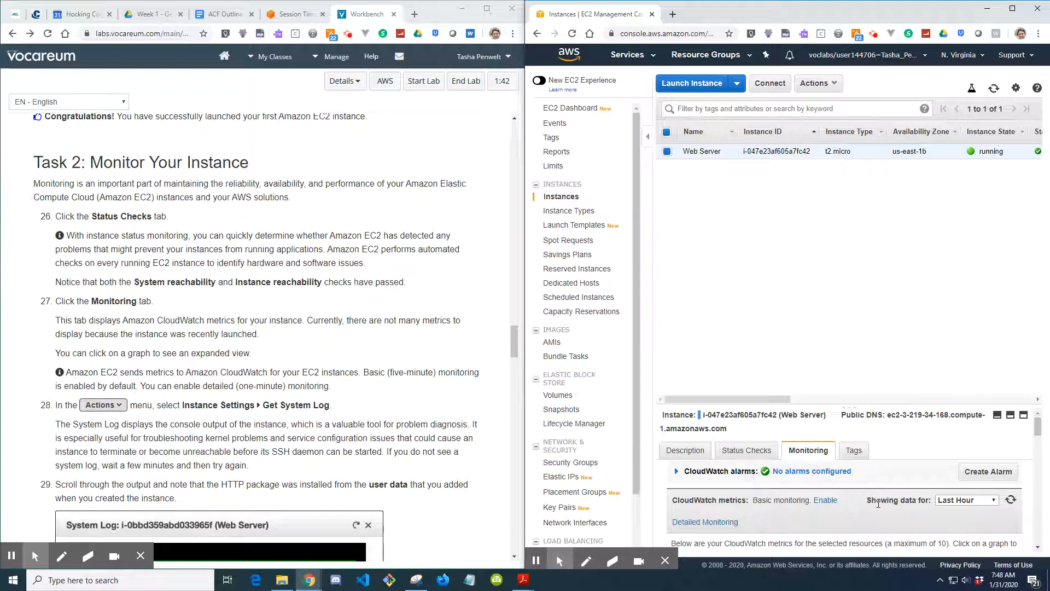
{"action": "scroll", "coordinate": [796, 525], "scroll_direction": "down", "scroll_amount": 4}
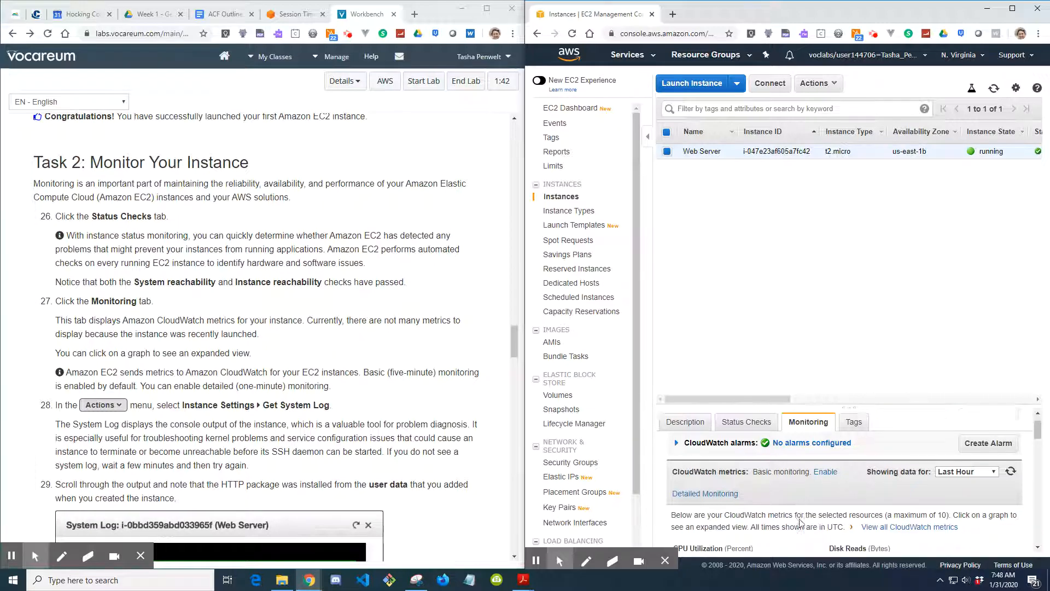
{"action": "scroll", "coordinate": [801, 519], "scroll_direction": "up", "scroll_amount": 3}
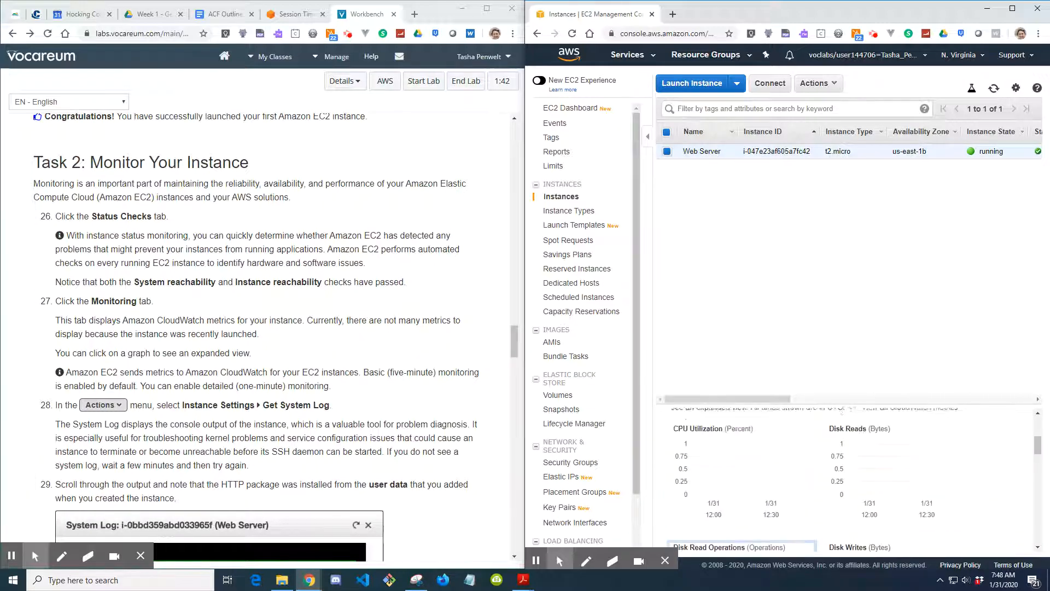
{"action": "left_click", "coordinate": [798, 507]}
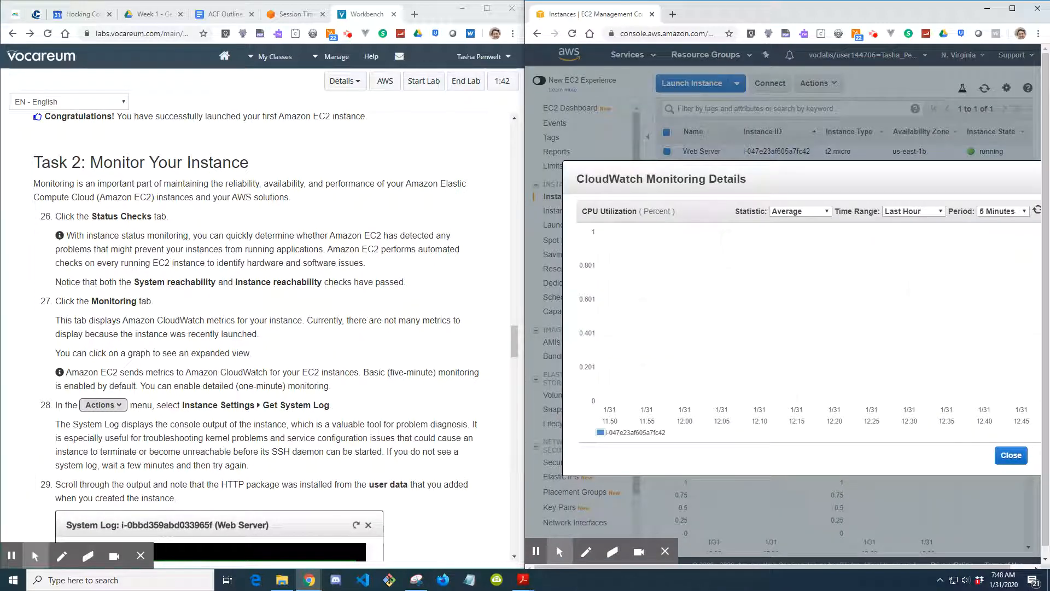
{"action": "left_click", "coordinate": [1011, 455]}
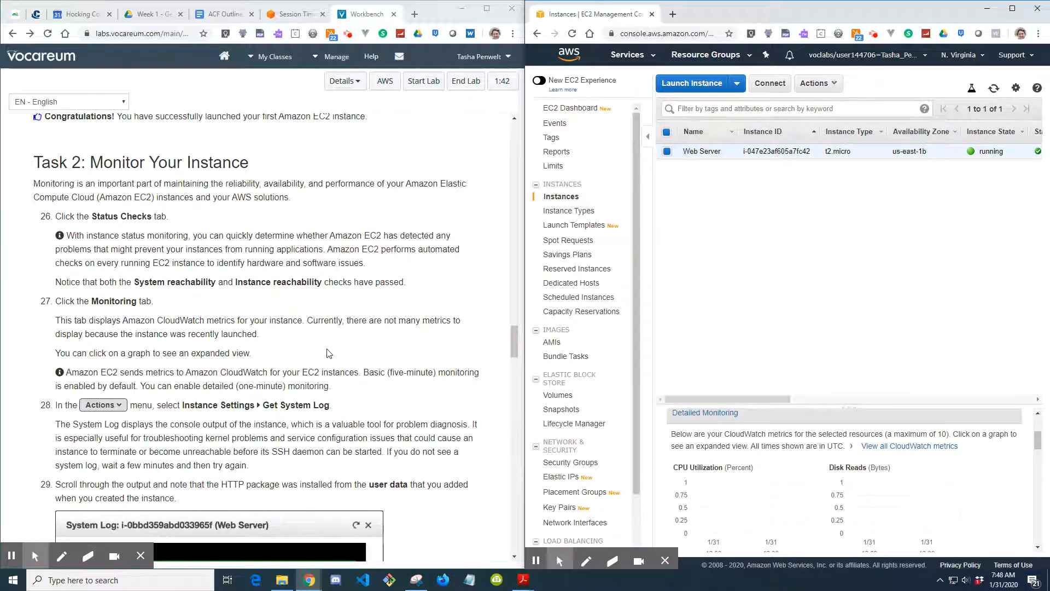
Step: Follow the lab's monitoring instructions and retrieve the Web Server instance's system log
{"action": "scroll", "coordinate": [328, 353], "scroll_direction": "down", "scroll_amount": 1}
{"action": "scroll", "coordinate": [328, 353], "scroll_direction": "down", "scroll_amount": 1}
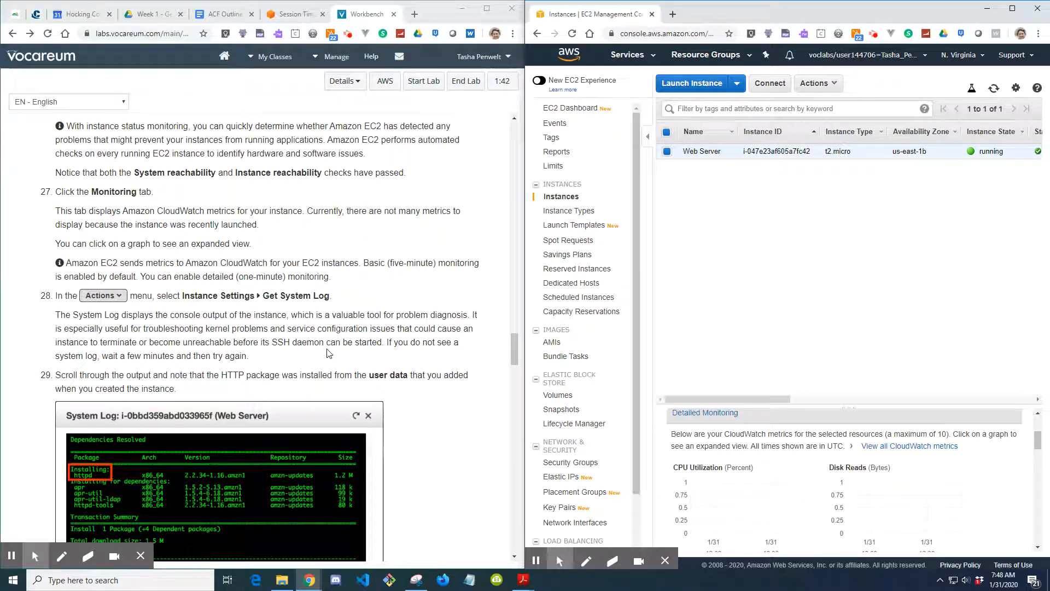
{"action": "scroll", "coordinate": [329, 353], "scroll_direction": "down", "scroll_amount": 1}
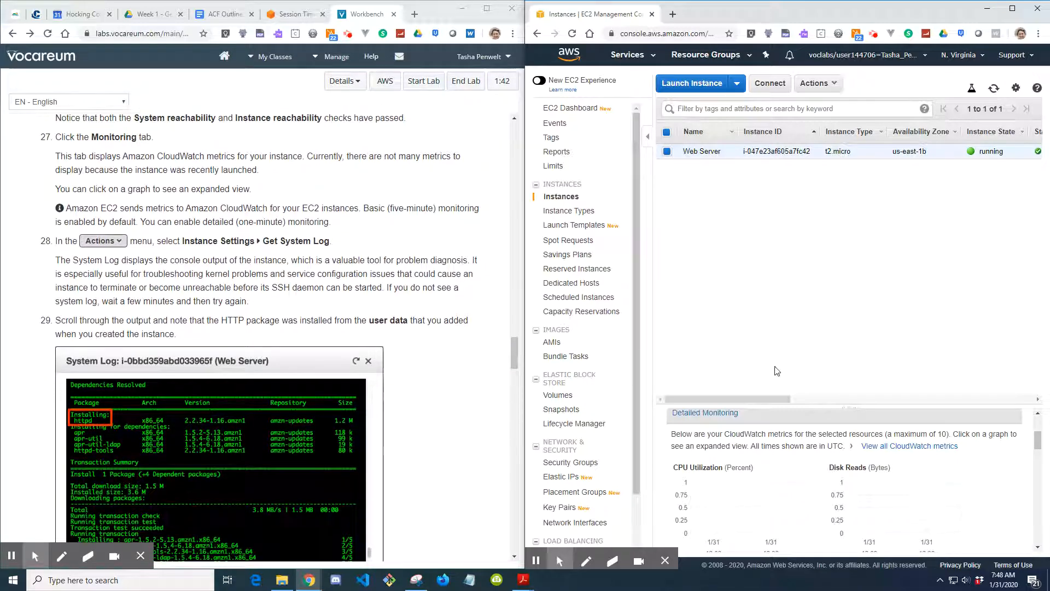
{"action": "scroll", "coordinate": [840, 461], "scroll_direction": "up", "scroll_amount": 3}
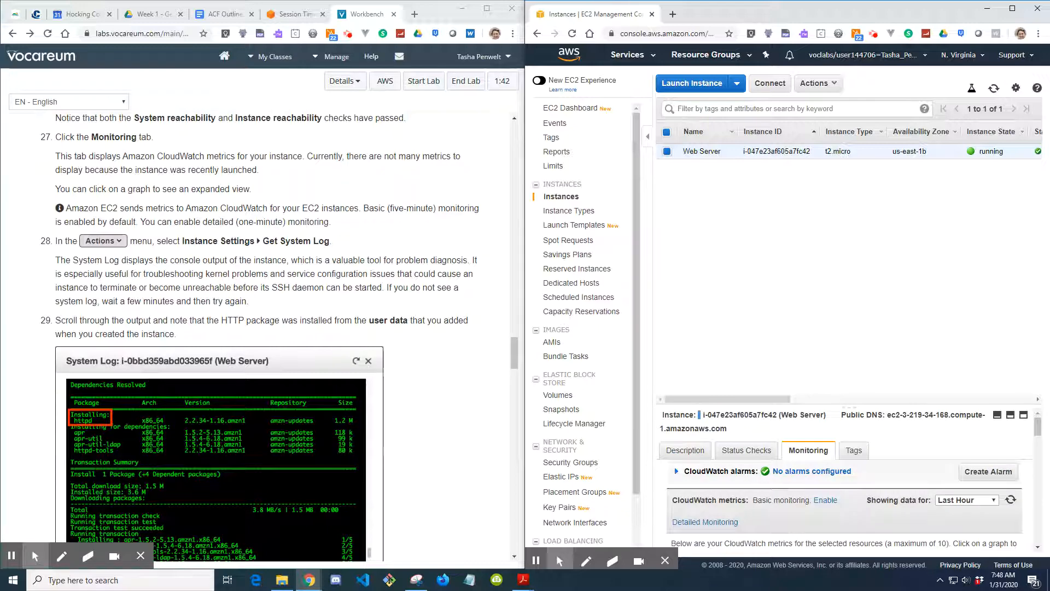
{"action": "scroll", "coordinate": [890, 475], "scroll_direction": "down", "scroll_amount": 1}
{"action": "scroll", "coordinate": [886, 474], "scroll_direction": "down", "scroll_amount": 1}
{"action": "scroll", "coordinate": [886, 475], "scroll_direction": "up", "scroll_amount": 2}
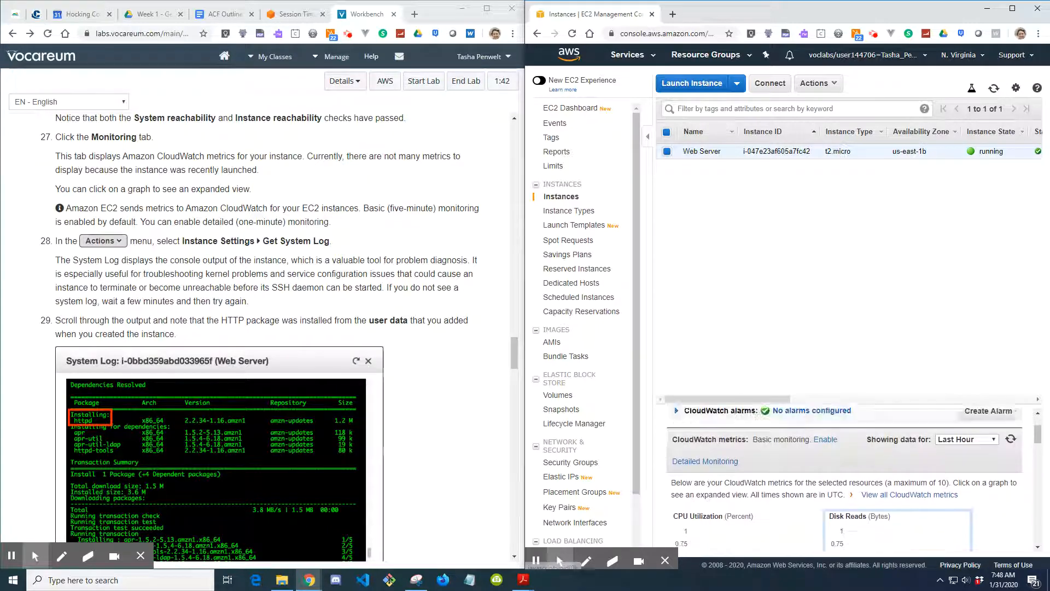
{"action": "left_click", "coordinate": [835, 86]}
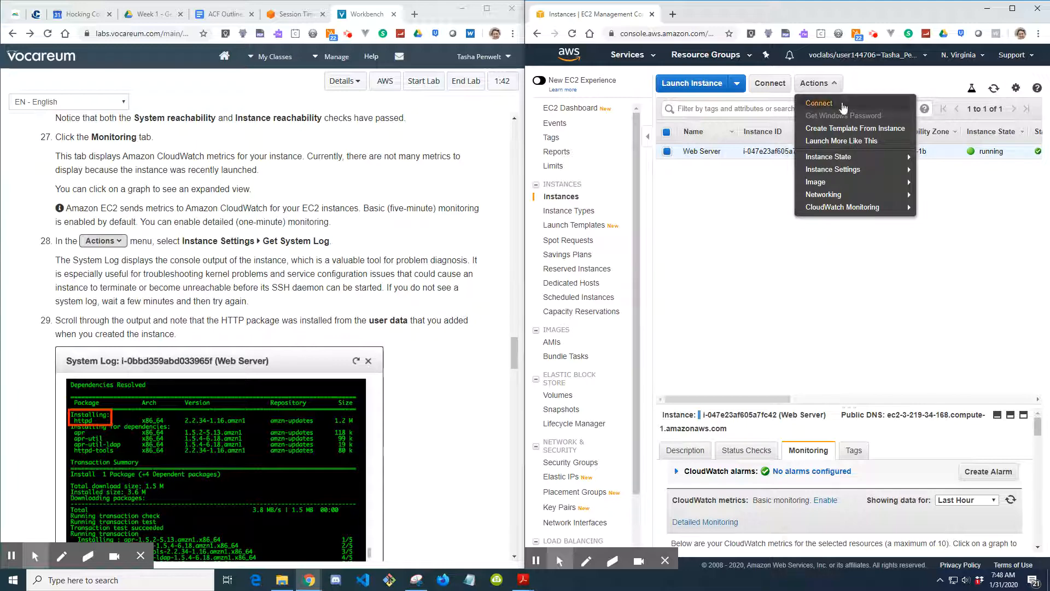
{"action": "mouse_move", "coordinate": [853, 173]}
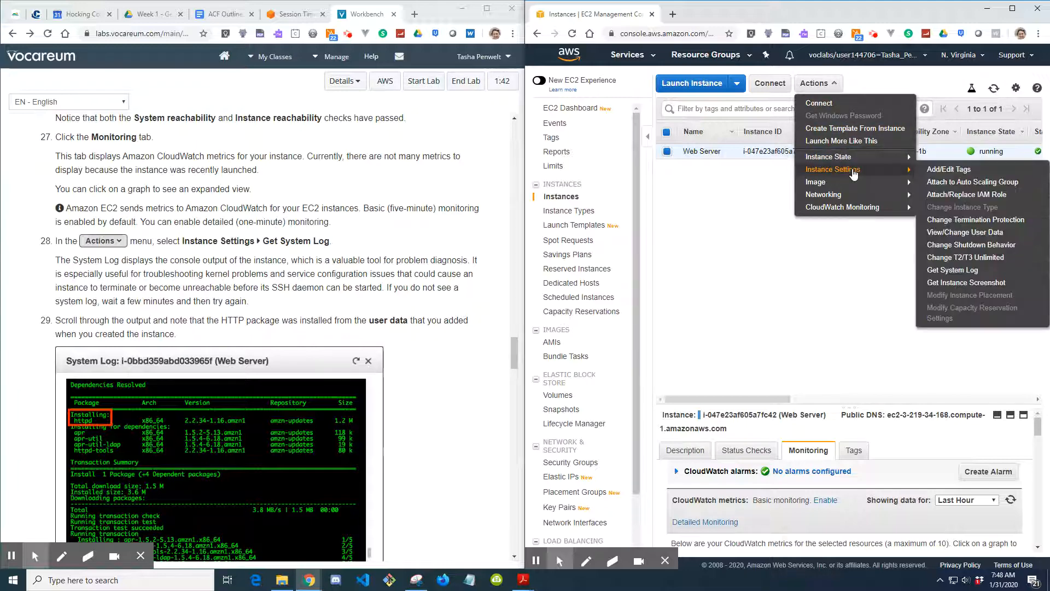
{"action": "left_click", "coordinate": [961, 270]}
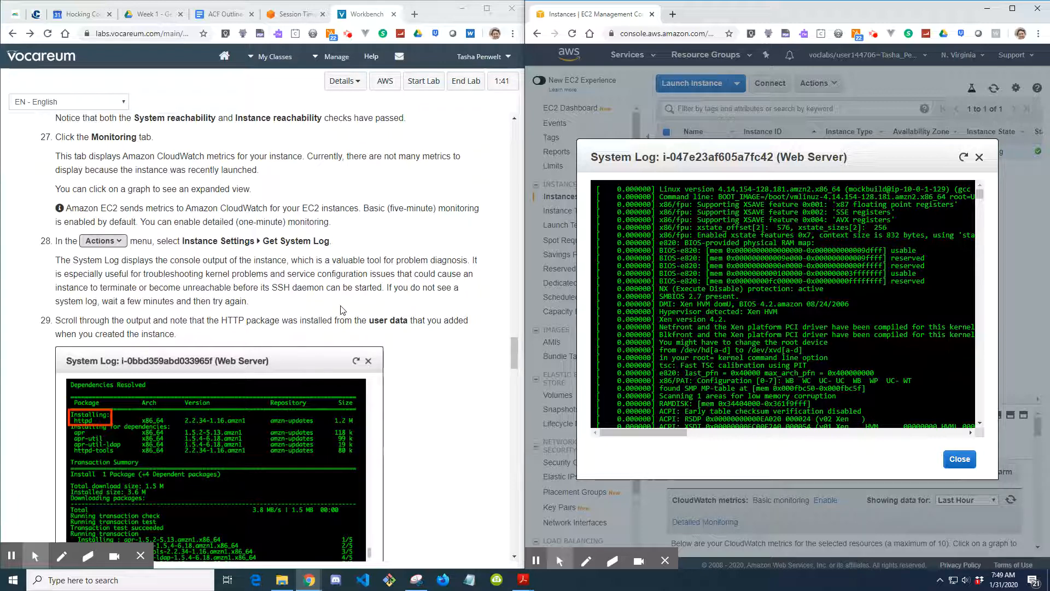
Step: Look through the Web Server's system log output for the HTTP package installation described in the lab
{"action": "scroll", "coordinate": [362, 324], "scroll_direction": "down", "scroll_amount": 1}
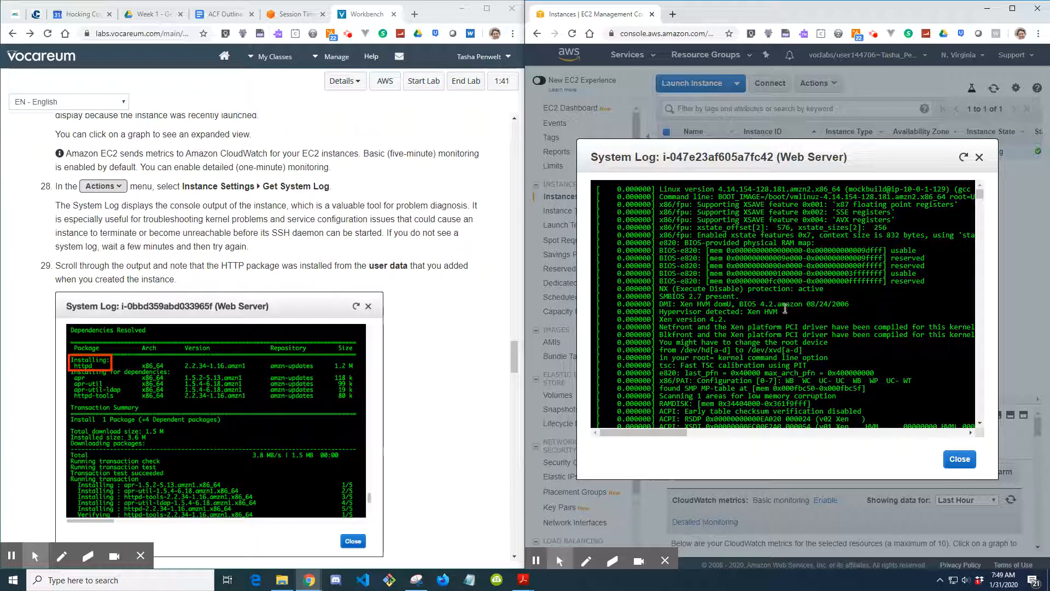
{"action": "scroll", "coordinate": [782, 304], "scroll_direction": "down", "scroll_amount": 6}
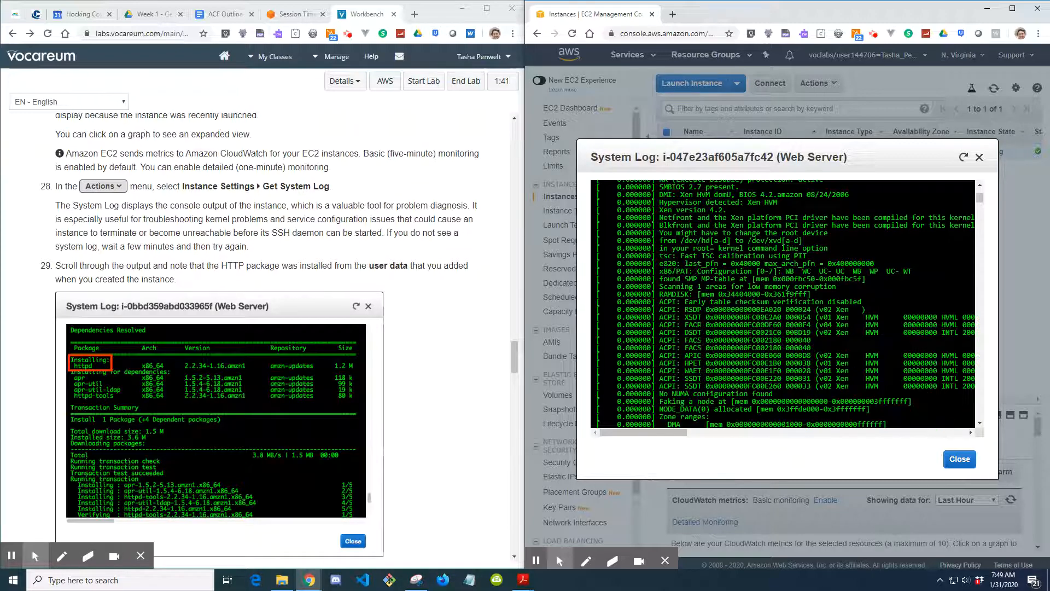
{"action": "scroll", "coordinate": [782, 303], "scroll_direction": "down", "scroll_amount": 8}
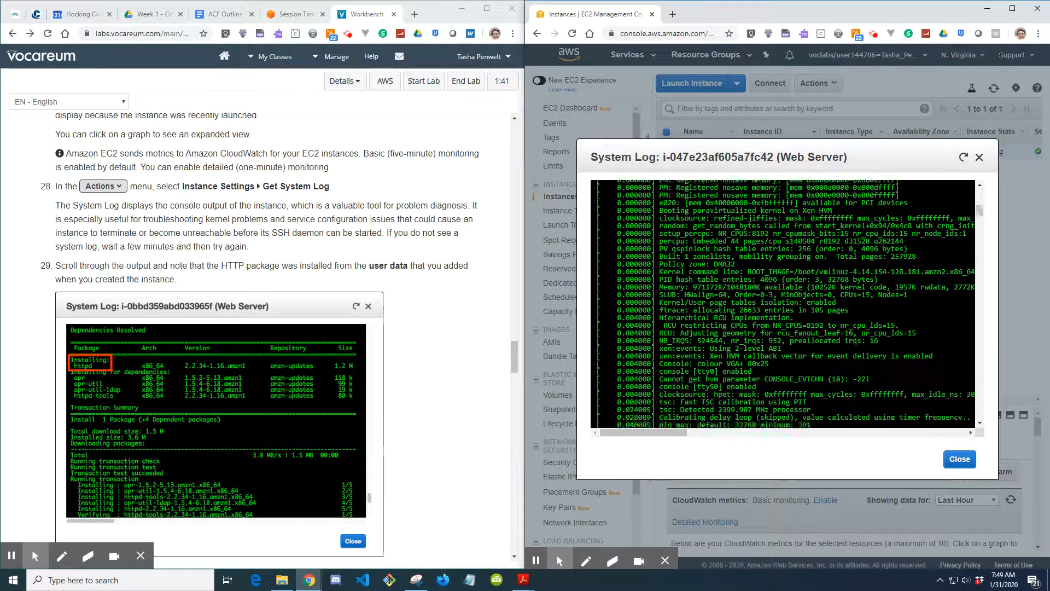
{"action": "scroll", "coordinate": [782, 303], "scroll_direction": "down", "scroll_amount": 8}
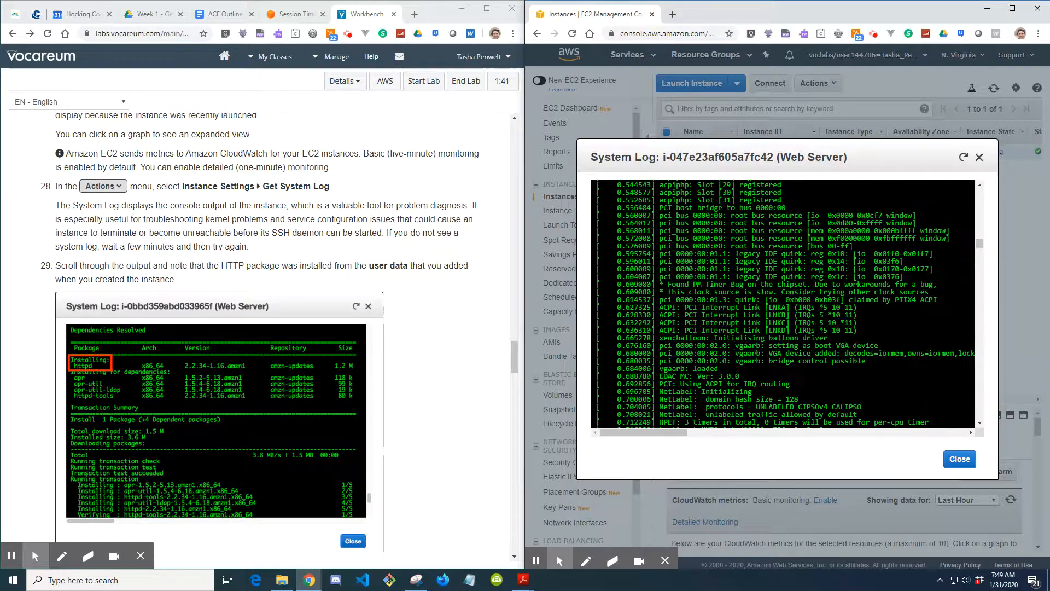
{"action": "scroll", "coordinate": [782, 304], "scroll_direction": "down", "scroll_amount": 10}
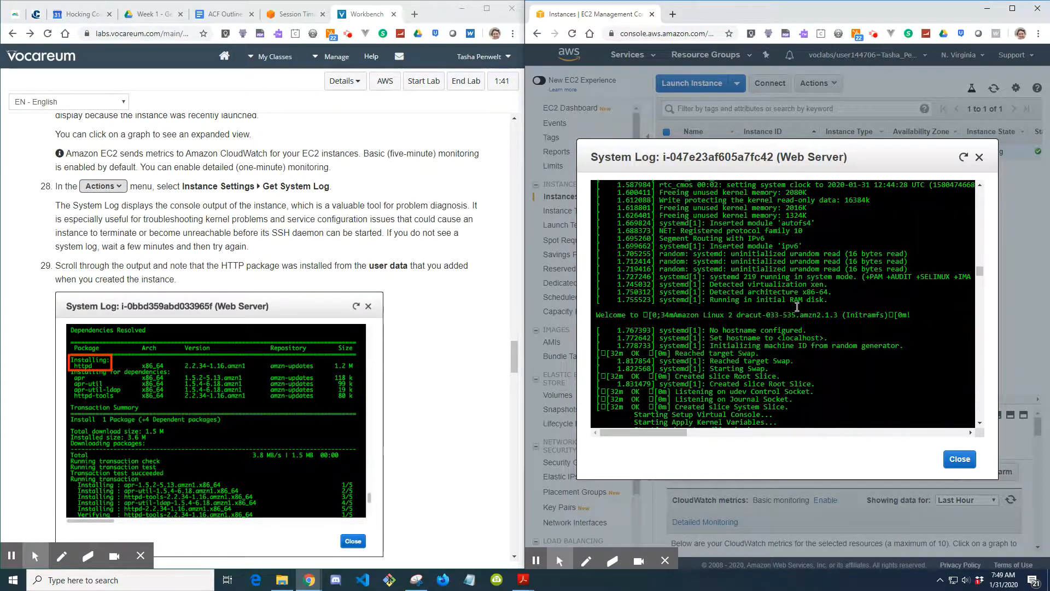
{"action": "scroll", "coordinate": [798, 307], "scroll_direction": "down", "scroll_amount": 10}
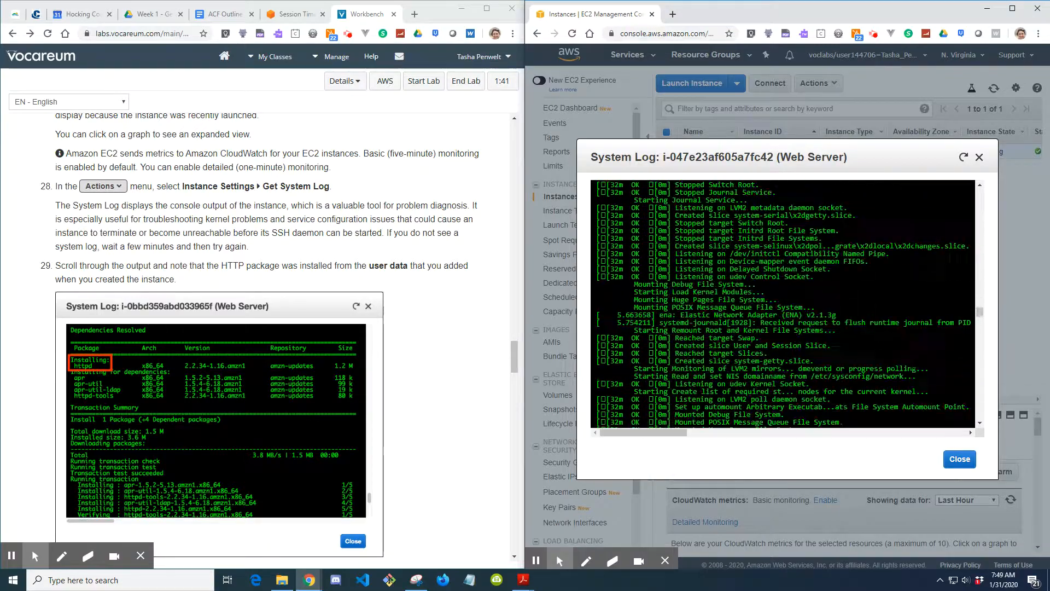
{"action": "scroll", "coordinate": [799, 307], "scroll_direction": "down", "scroll_amount": 5}
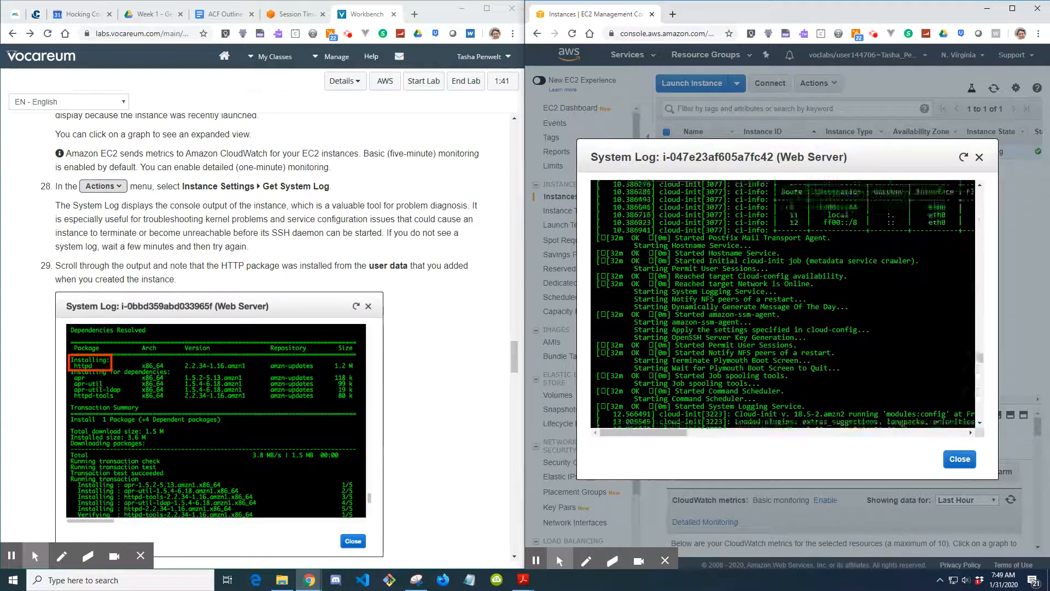
{"action": "scroll", "coordinate": [798, 307], "scroll_direction": "down", "scroll_amount": 10}
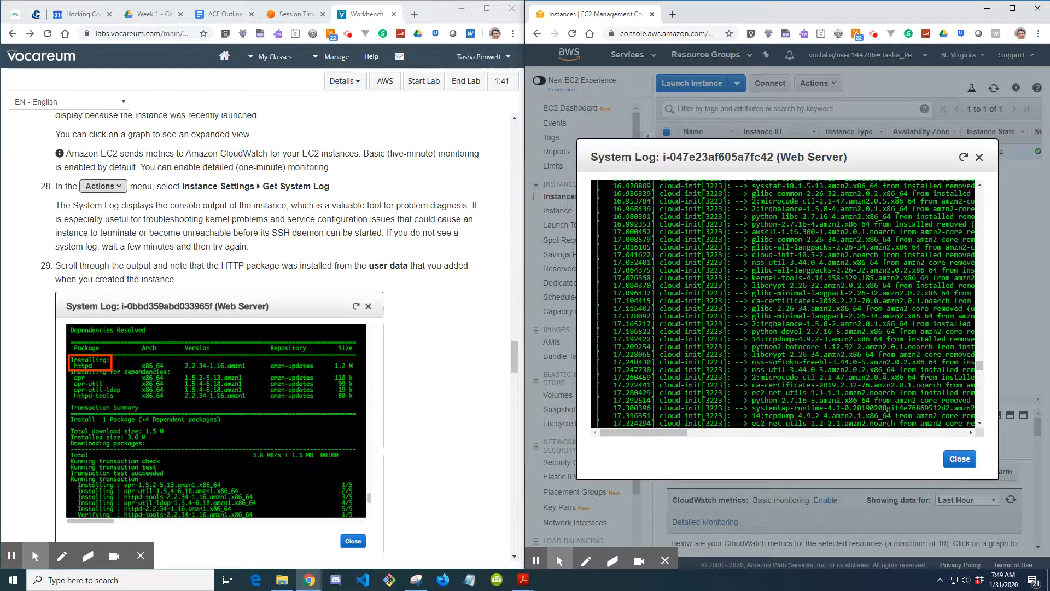
{"action": "scroll", "coordinate": [782, 304], "scroll_direction": "up", "scroll_amount": 2}
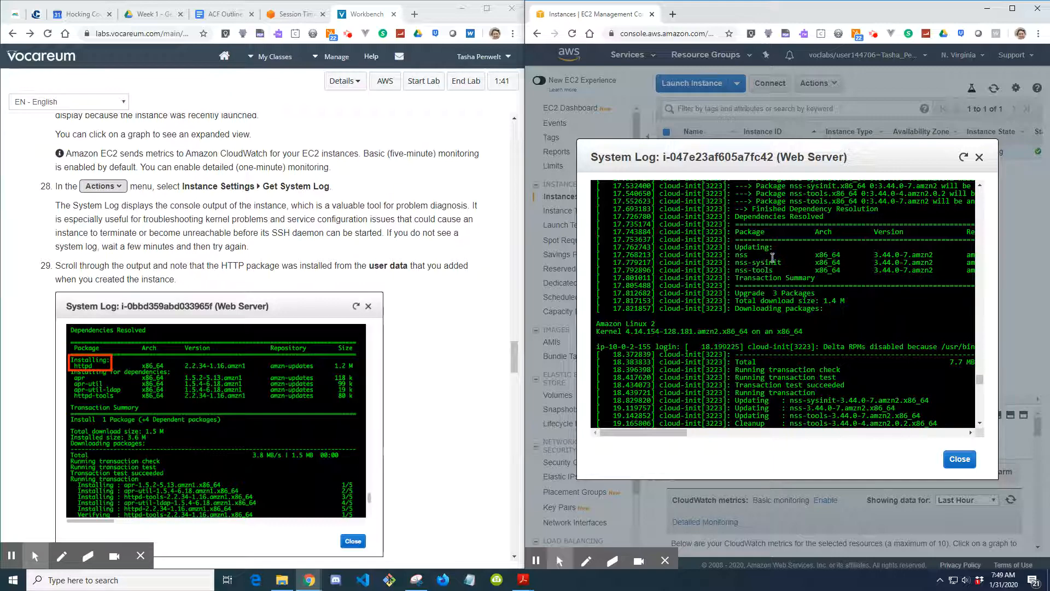
{"action": "scroll", "coordinate": [817, 308], "scroll_direction": "down", "scroll_amount": 1}
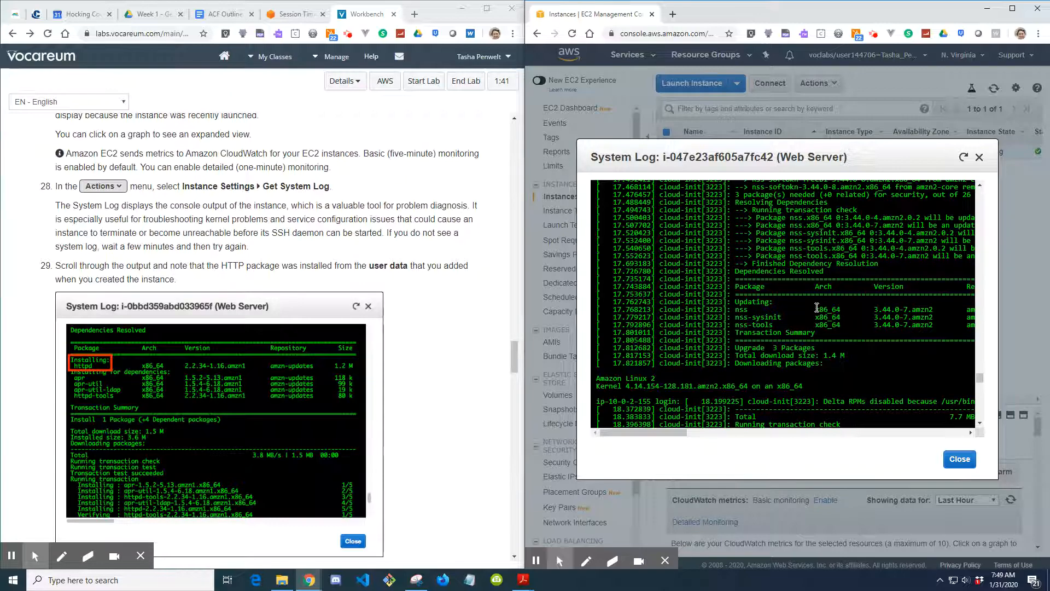
{"action": "scroll", "coordinate": [816, 308], "scroll_direction": "down", "scroll_amount": 5}
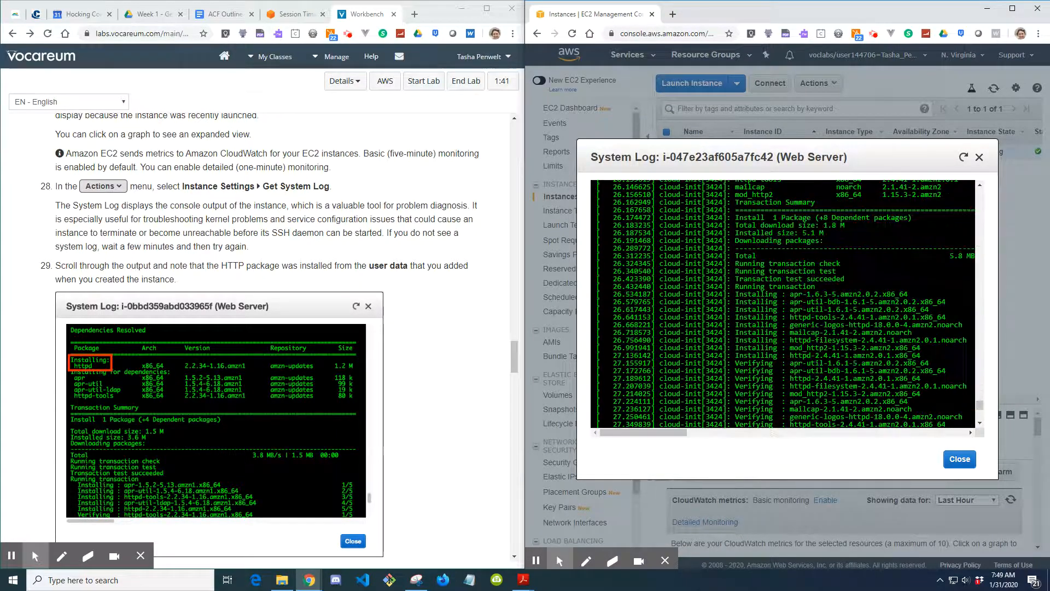
{"action": "scroll", "coordinate": [782, 304], "scroll_direction": "down", "scroll_amount": 4}
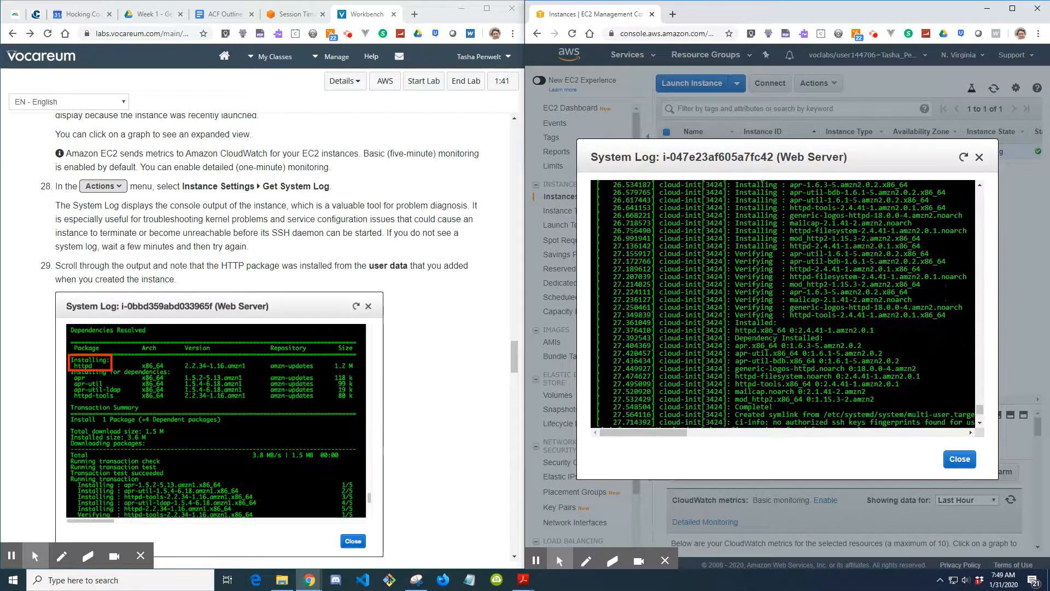
Step: Go back to the dependency summary in the system log and highlight the lines on installing httpd
{"action": "scroll", "coordinate": [782, 303], "scroll_direction": "up", "scroll_amount": 7}
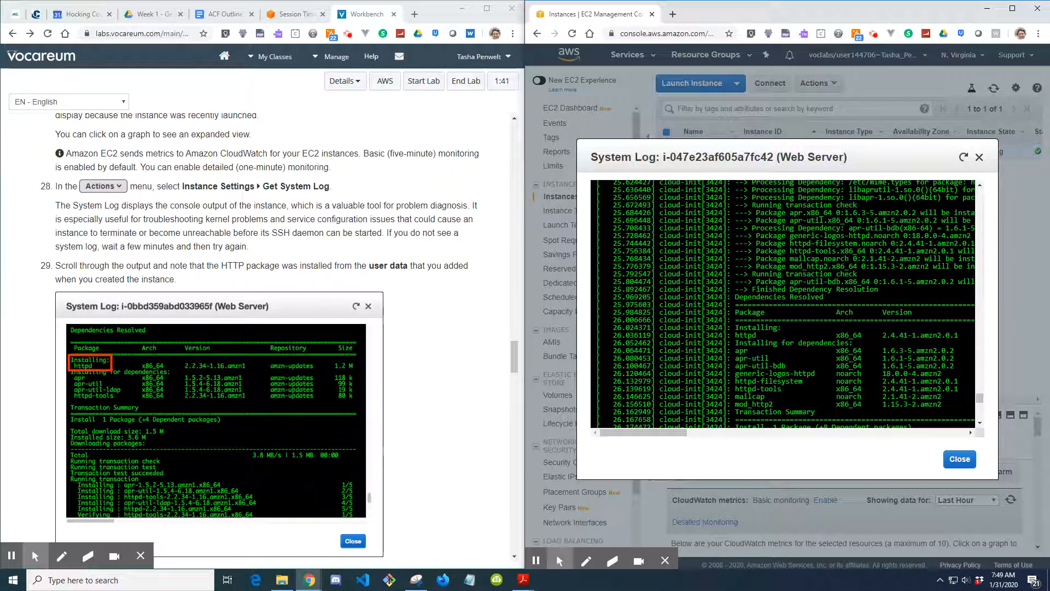
{"action": "scroll", "coordinate": [782, 303], "scroll_direction": "up", "scroll_amount": 3}
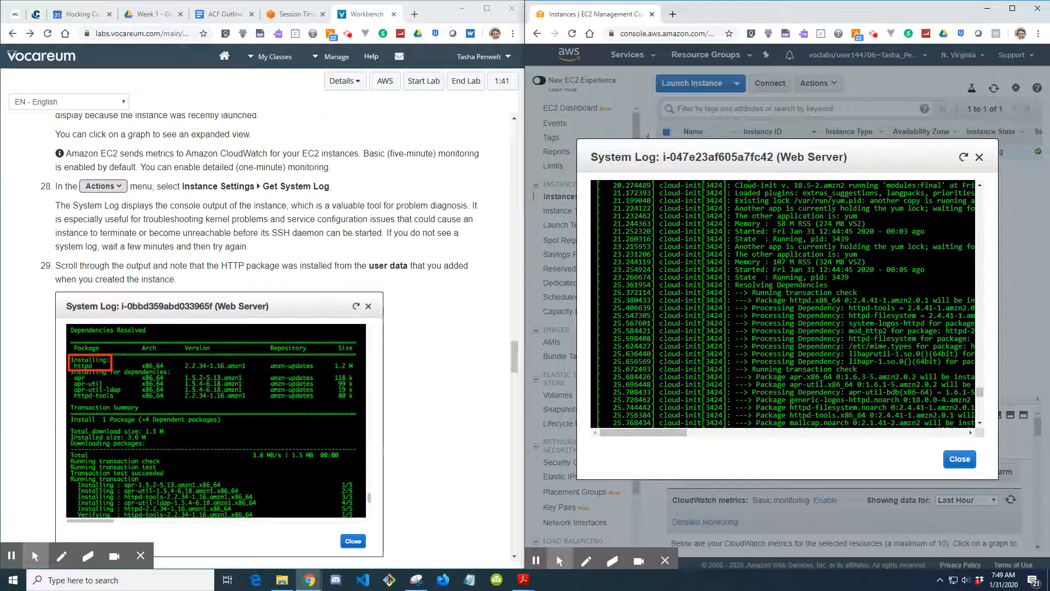
{"action": "scroll", "coordinate": [782, 304], "scroll_direction": "down", "scroll_amount": 3}
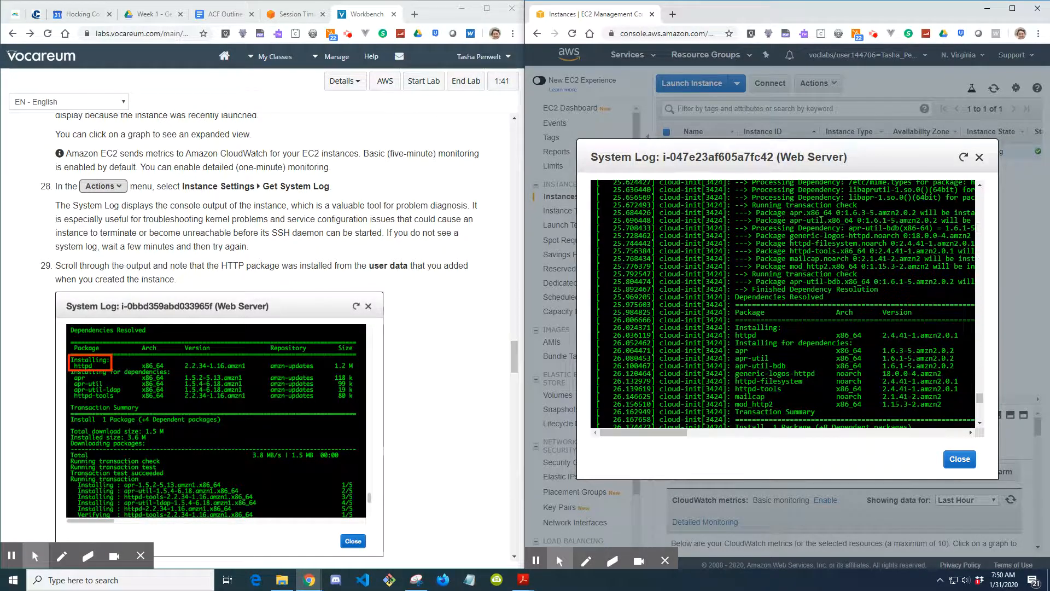
{"action": "scroll", "coordinate": [752, 334], "scroll_direction": "down", "scroll_amount": 1}
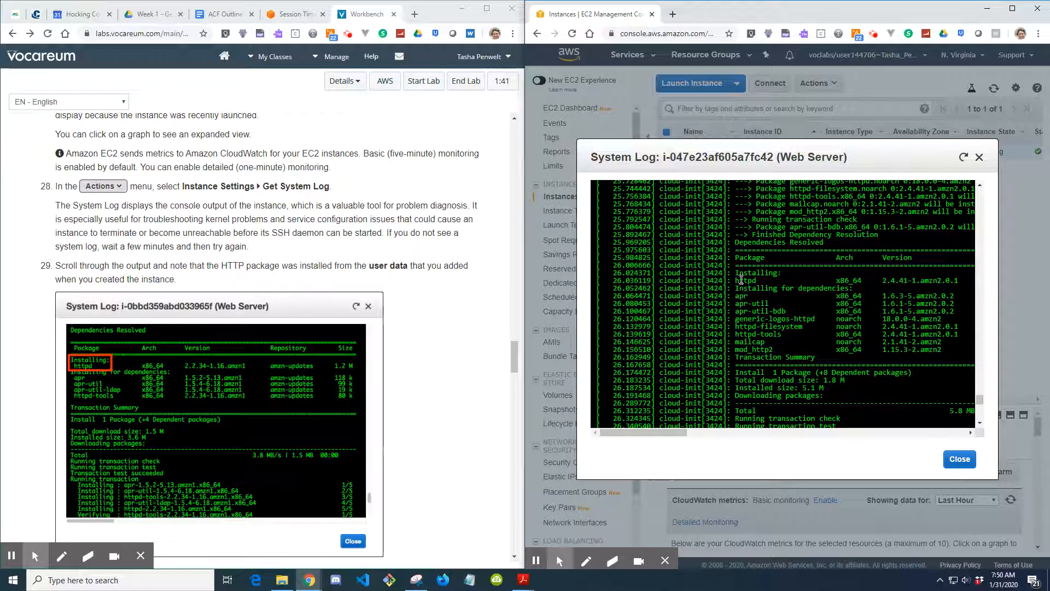
{"action": "left_click_drag", "start_coordinate": [739, 277], "coordinate": [780, 300]}
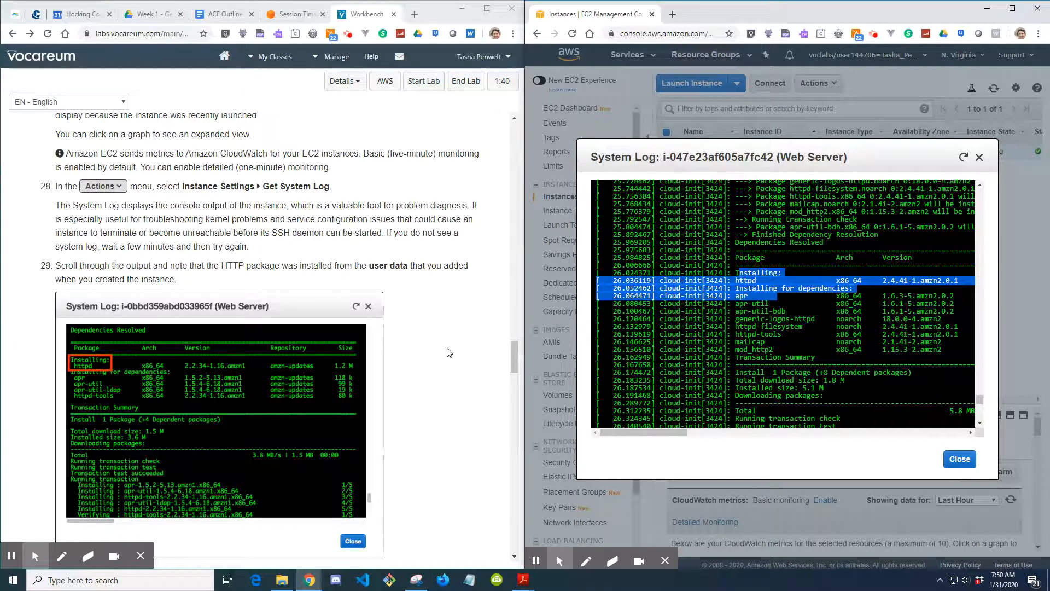
Step: Close the system log and get an instance screenshot of the Web Server, as the lab instructs
{"action": "scroll", "coordinate": [449, 351], "scroll_direction": "down", "scroll_amount": 3}
{"action": "scroll", "coordinate": [453, 348], "scroll_direction": "down", "scroll_amount": 5}
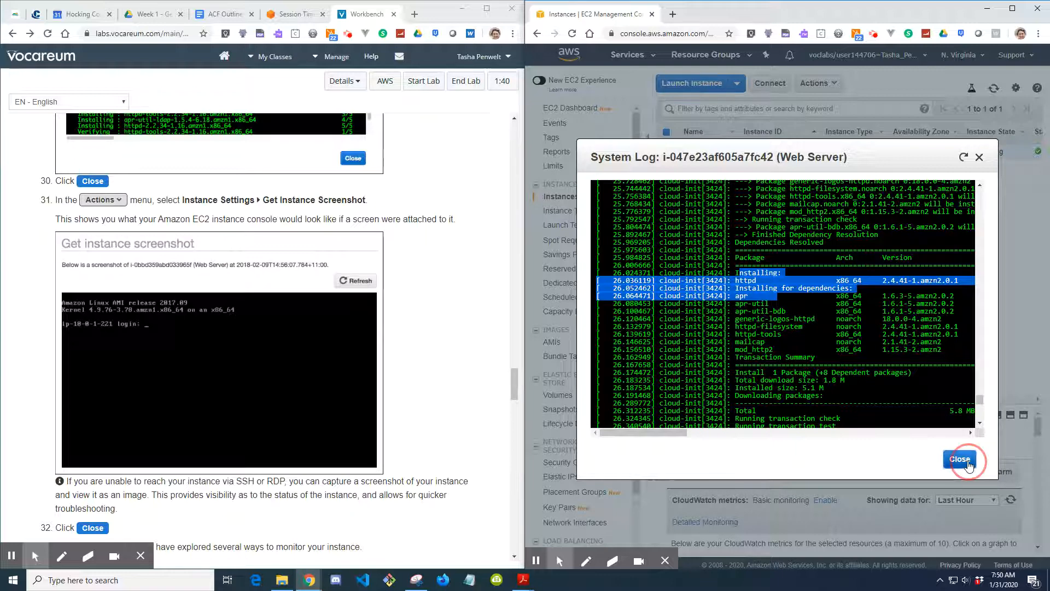
{"action": "left_click", "coordinate": [960, 460]}
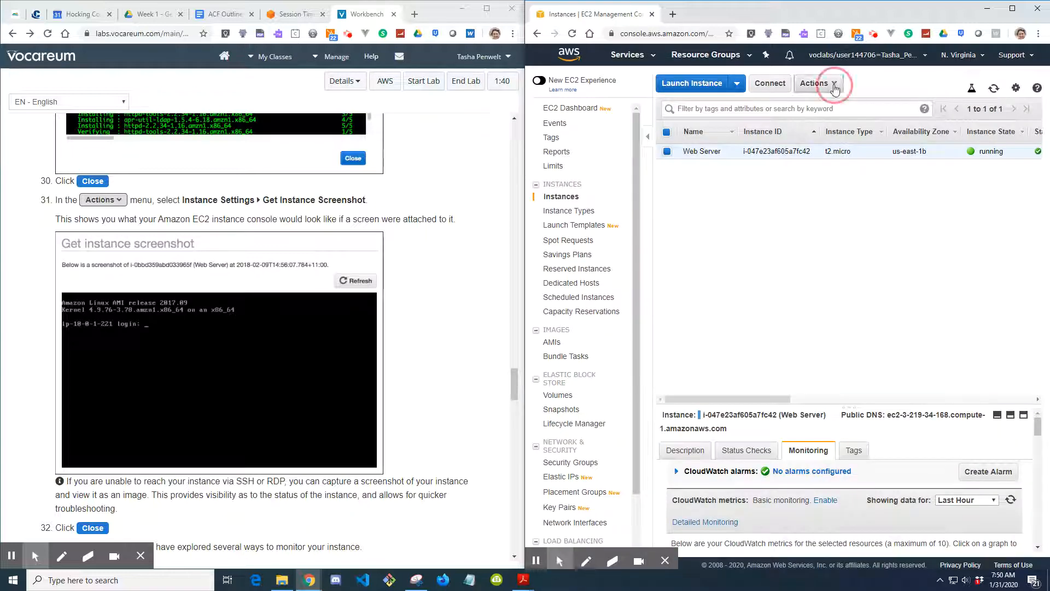
{"action": "left_click", "coordinate": [840, 84]}
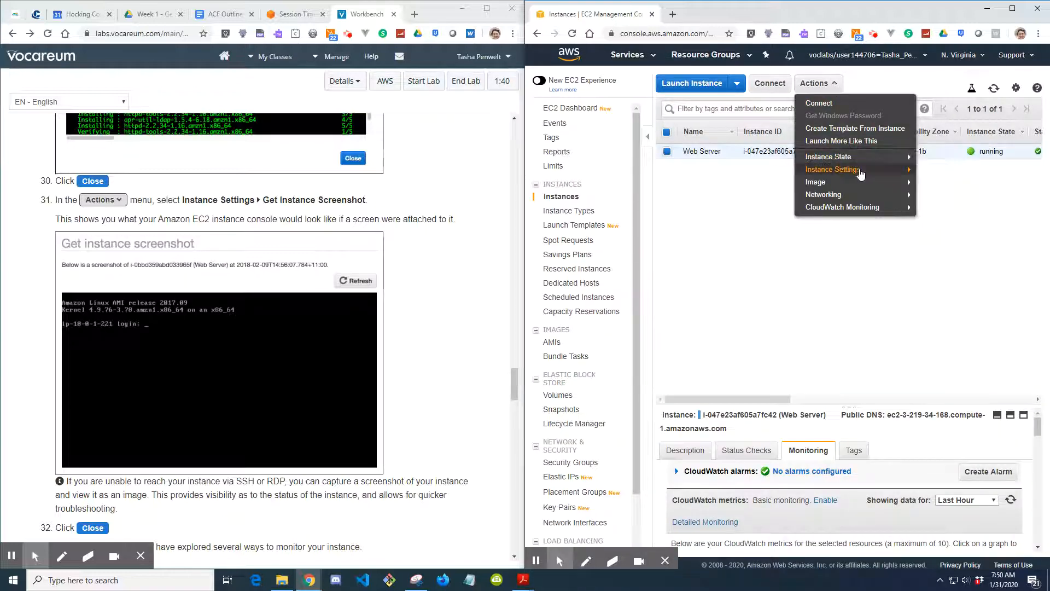
{"action": "mouse_move", "coordinate": [862, 169]}
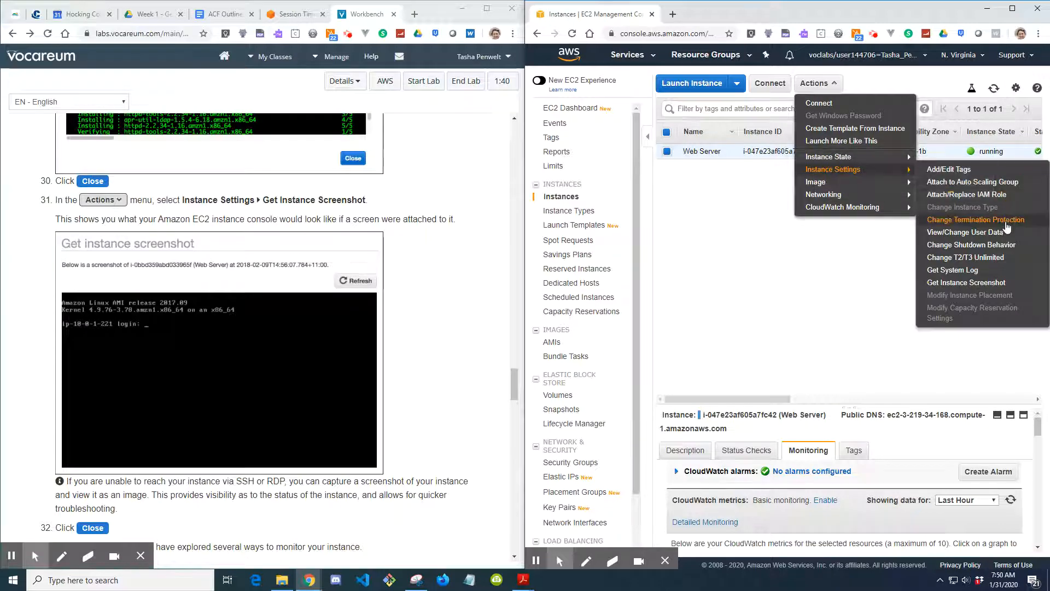
{"action": "left_click", "coordinate": [1001, 285]}
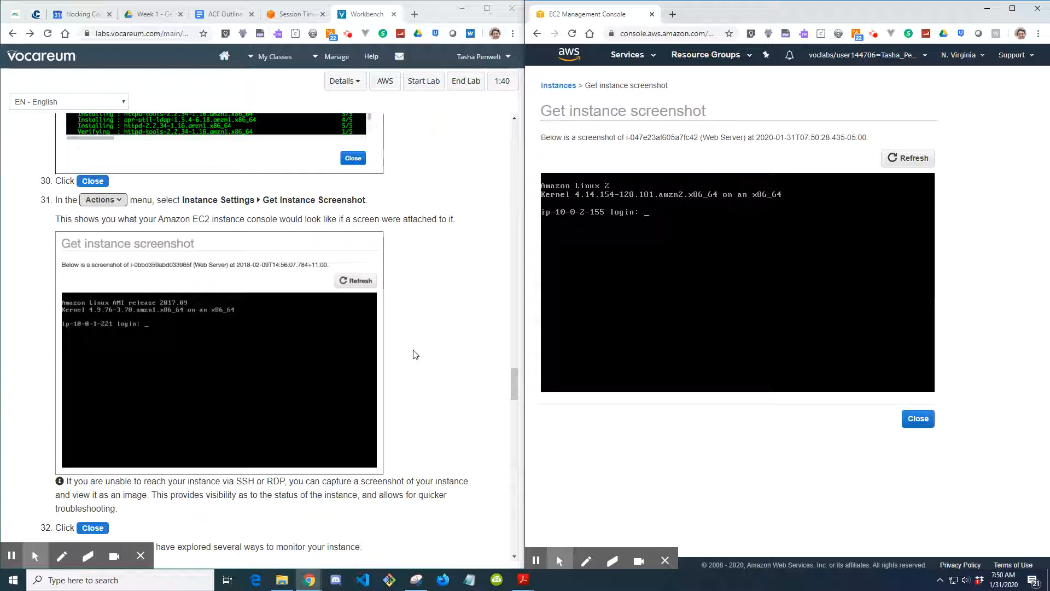
Step: Read the lab's note on using screenshots for troubleshooting and close the instance screenshot
{"action": "scroll", "coordinate": [415, 354], "scroll_direction": "down", "scroll_amount": 2}
{"action": "scroll", "coordinate": [415, 354], "scroll_direction": "down", "scroll_amount": 1}
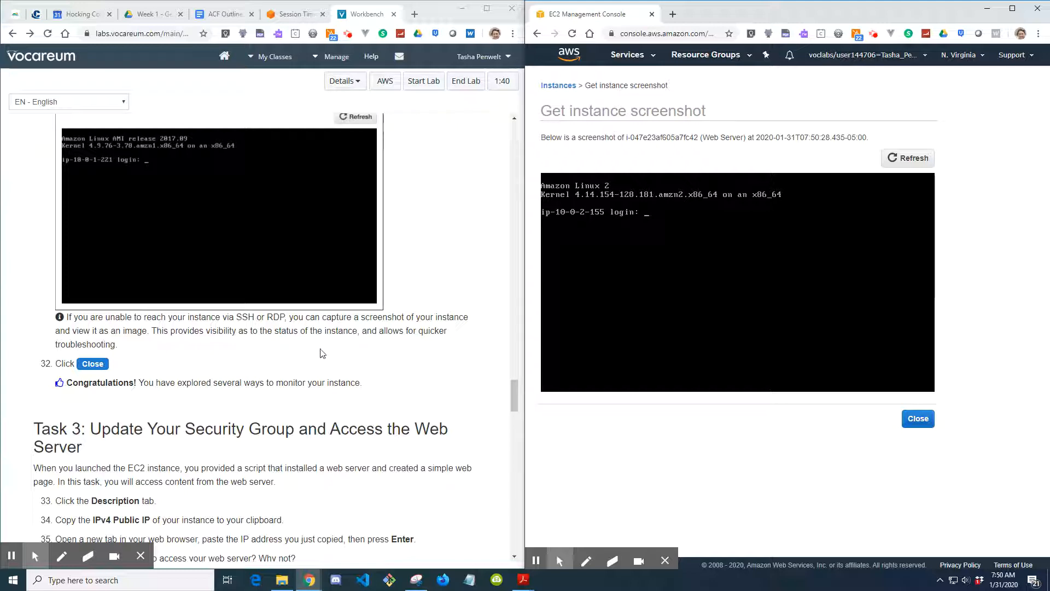
{"action": "left_click", "coordinate": [919, 425]}
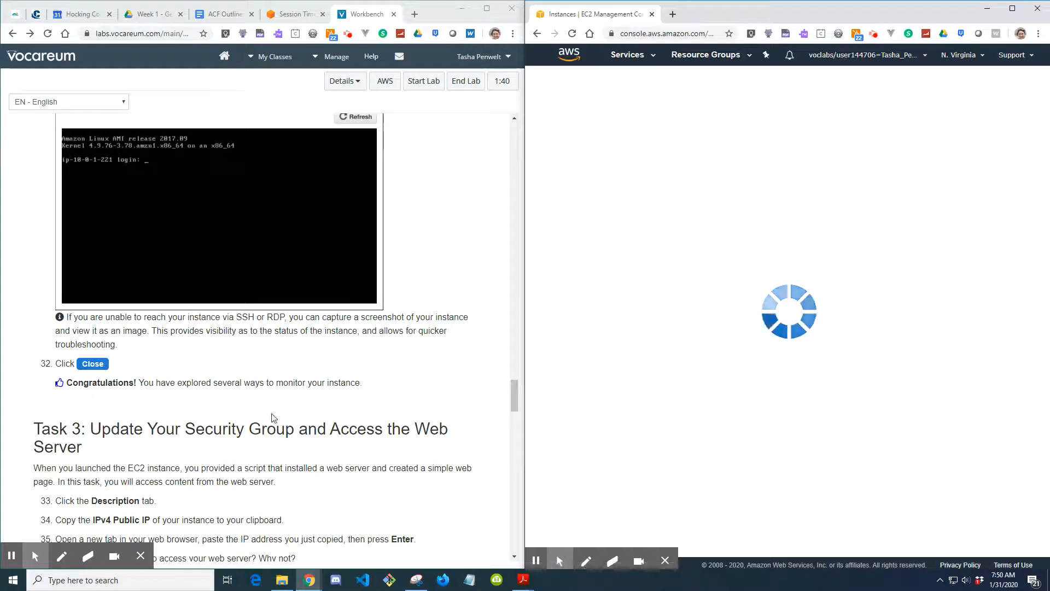
Step: Show the Web Server instance's description details and copy its IPv4 public IP, as Task 3 of the lab instructs
{"action": "scroll", "coordinate": [239, 411], "scroll_direction": "down", "scroll_amount": 3}
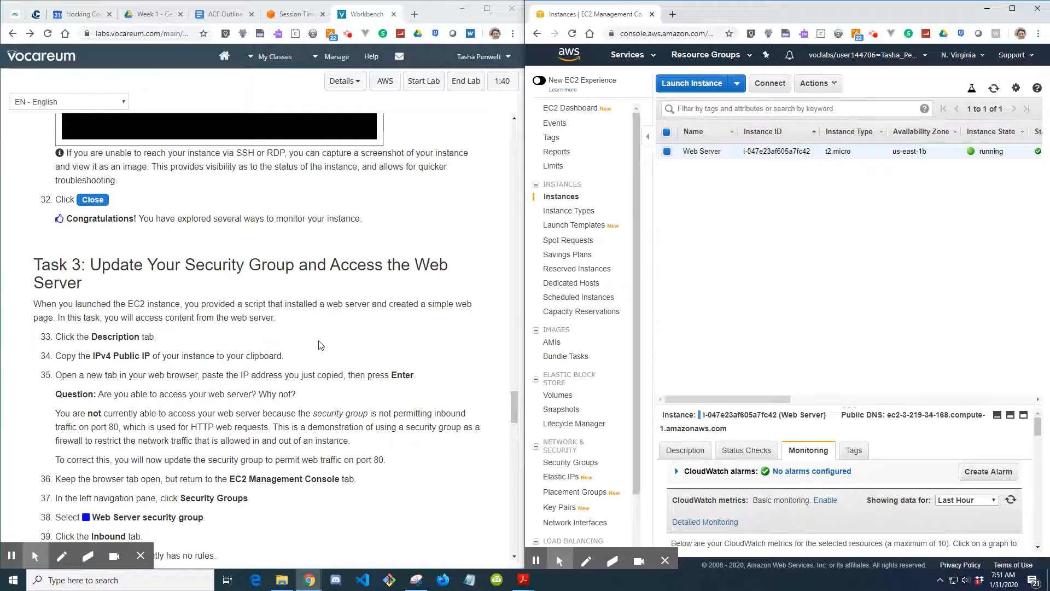
{"action": "scroll", "coordinate": [320, 345], "scroll_direction": "down", "scroll_amount": 1}
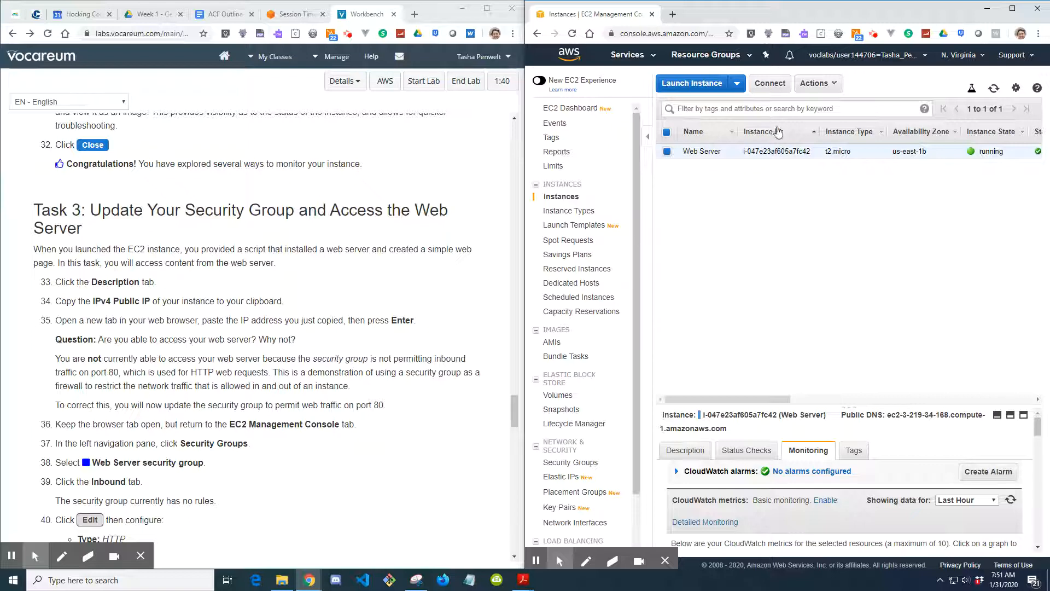
{"action": "left_click", "coordinate": [664, 455]}
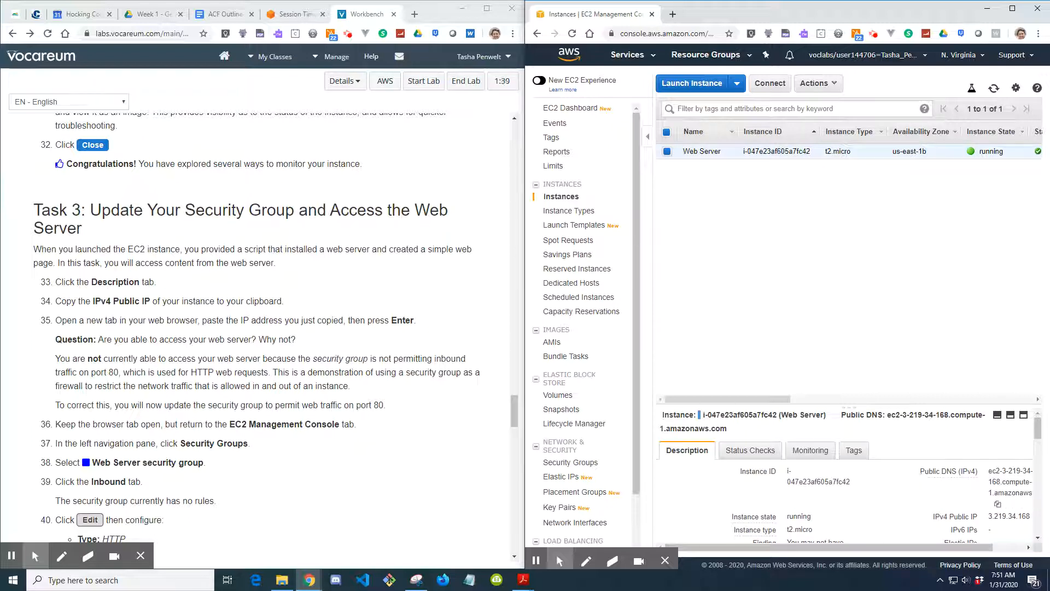
{"action": "scroll", "coordinate": [916, 477], "scroll_direction": "down", "scroll_amount": 1}
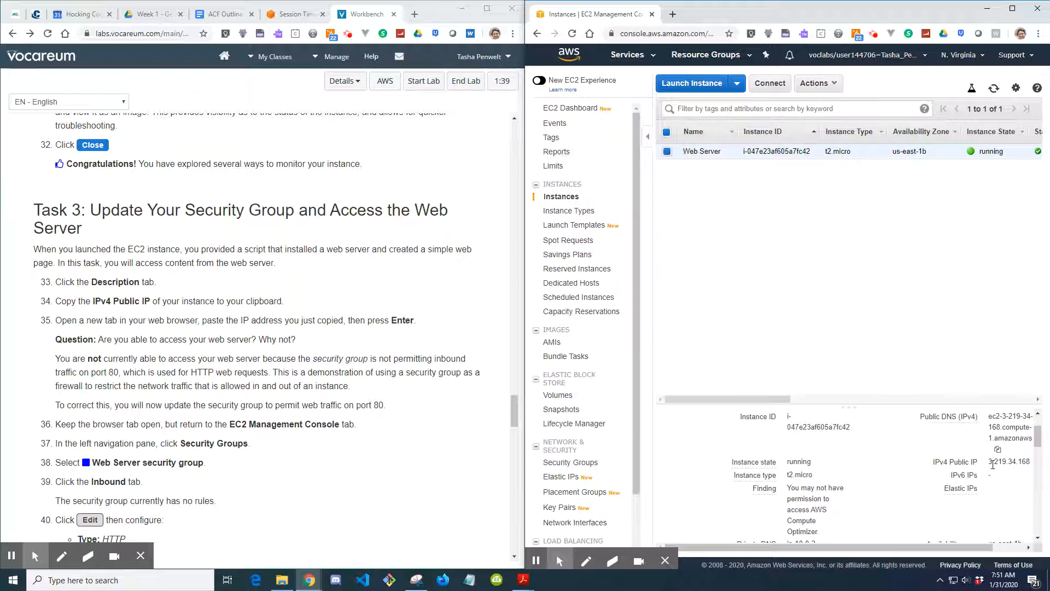
{"action": "left_click_drag", "start_coordinate": [936, 548], "coordinate": [979, 552]}
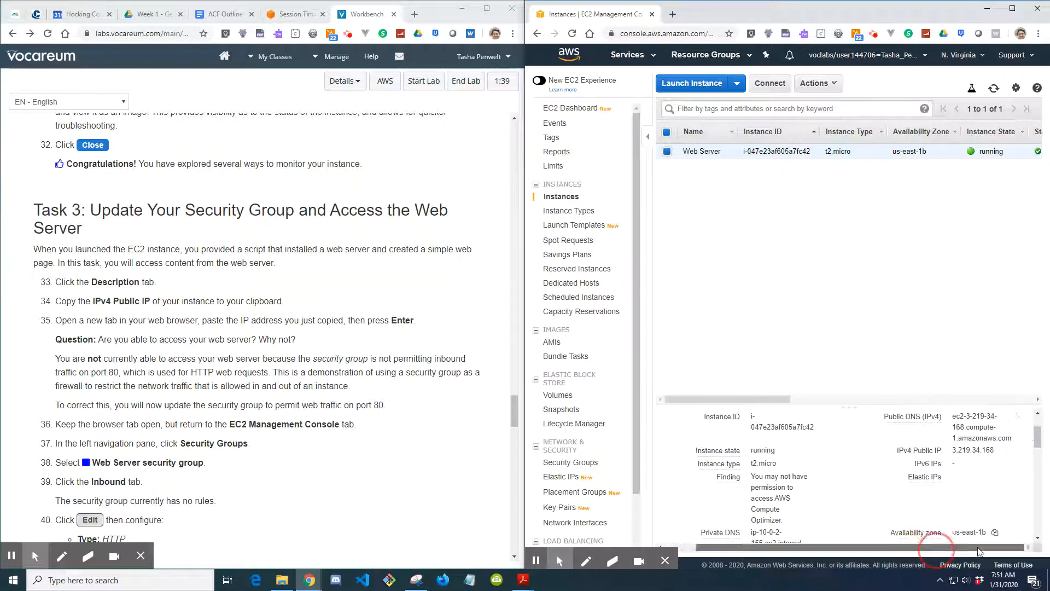
{"action": "left_click", "coordinate": [1003, 450]}
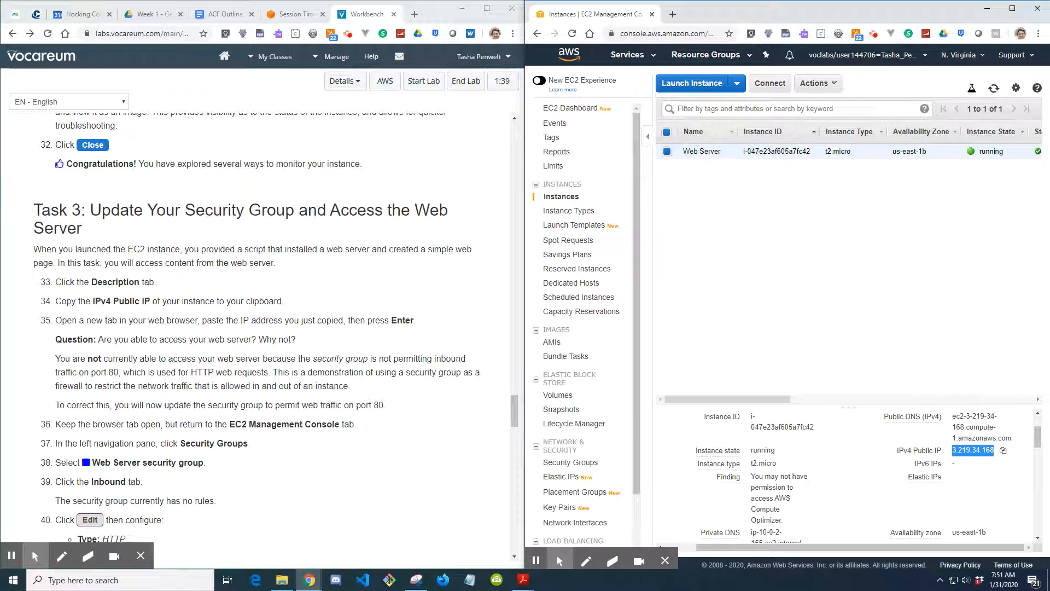
Step: Load the copied public IP 3.219.34.168 in a new browser tab
{"action": "left_click", "coordinate": [674, 14]}
{"action": "right_click", "coordinate": [666, 35]}
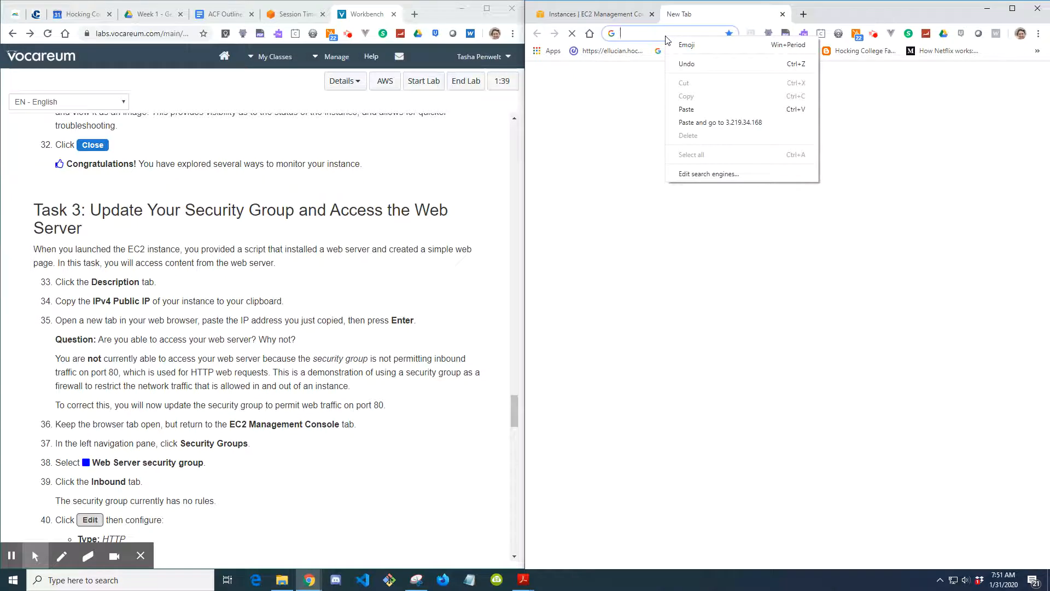
{"action": "left_click", "coordinate": [728, 122]}
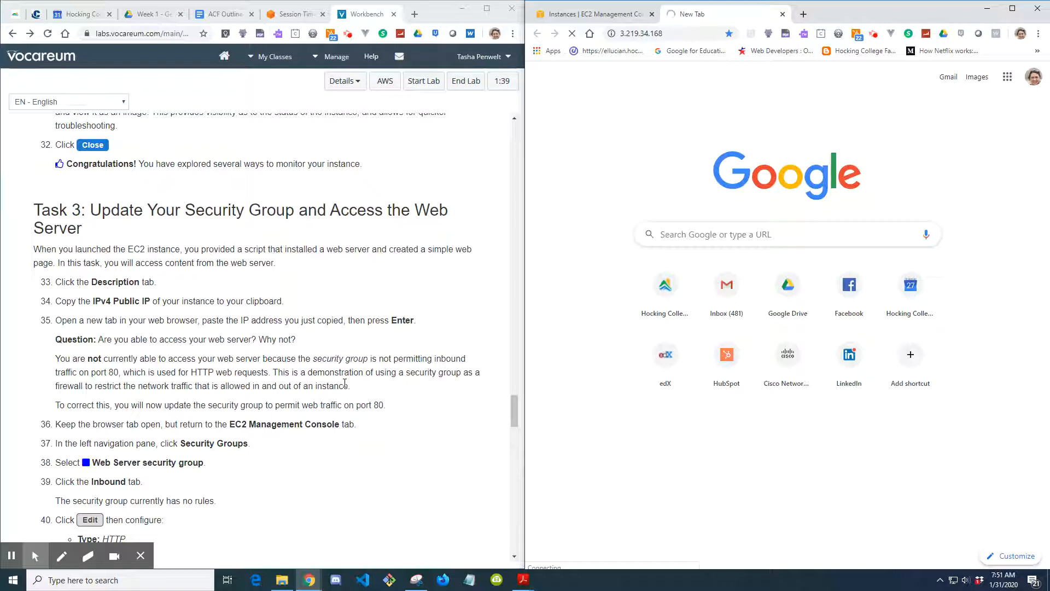
{"action": "left_click", "coordinate": [11, 555]}
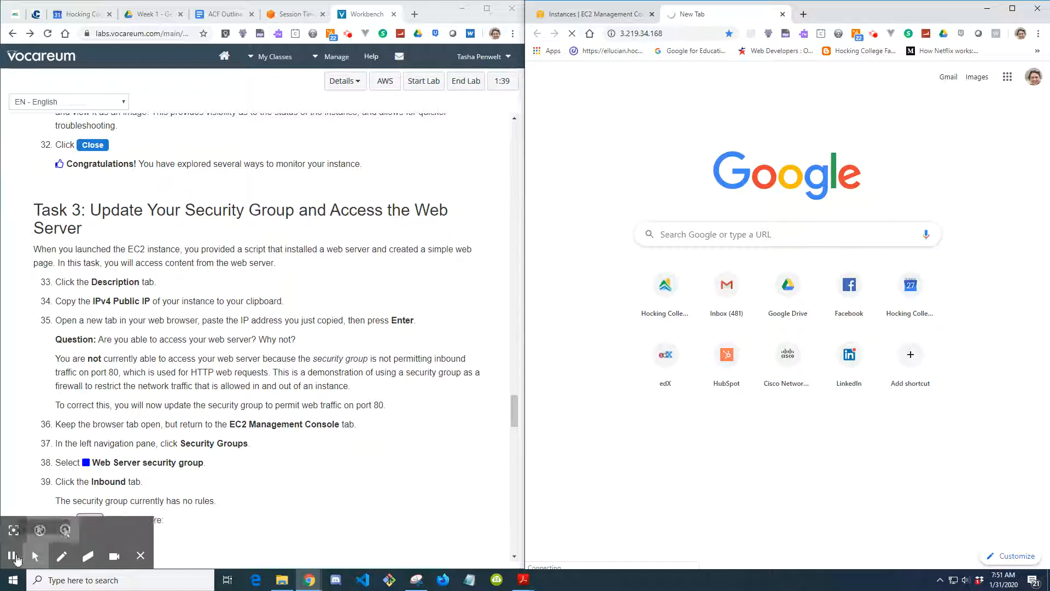
{"action": "left_click", "coordinate": [9, 557]}
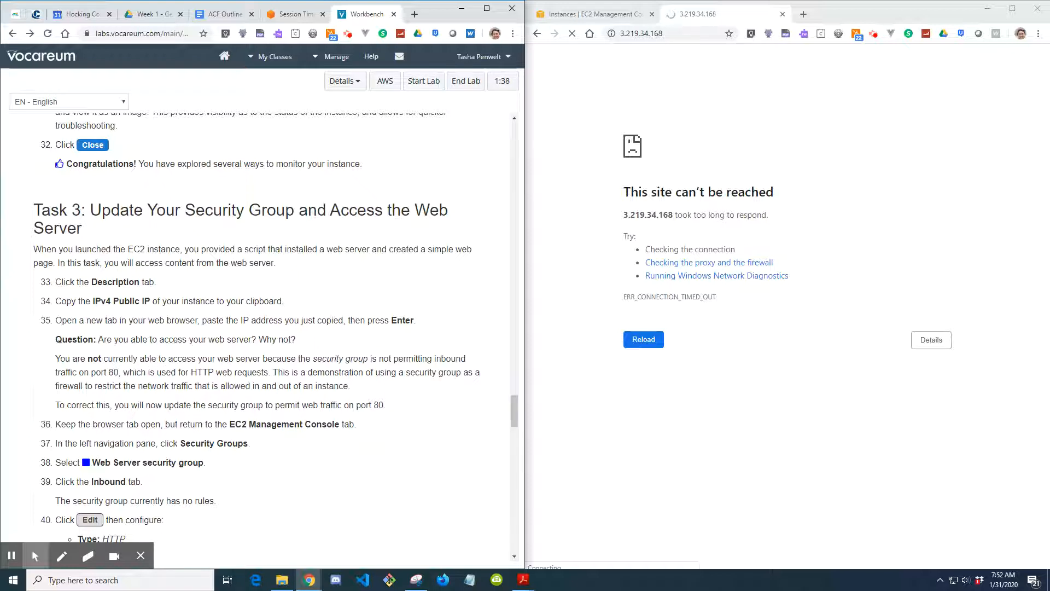
Step: Read the lab's explanation of blocked inbound traffic on port 80 and highlight the word HTTP
{"action": "scroll", "coordinate": [257, 328], "scroll_direction": "down", "scroll_amount": 1}
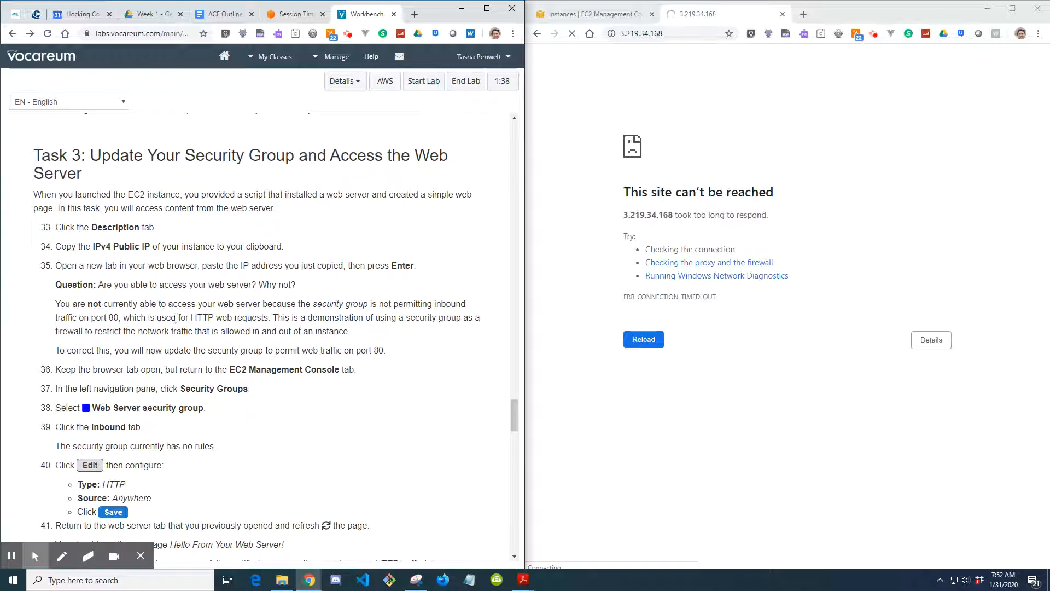
{"action": "double_click", "coordinate": [202, 318]}
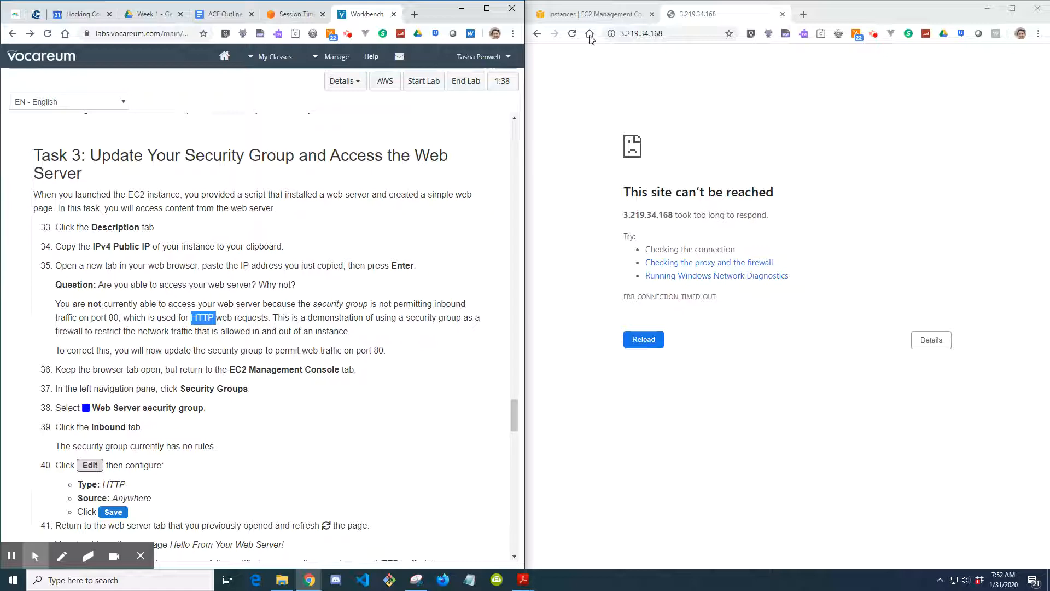
Step: Return to the EC2 console, select the Web Server security group and show its inbound rules
{"action": "left_click", "coordinate": [602, 14]}
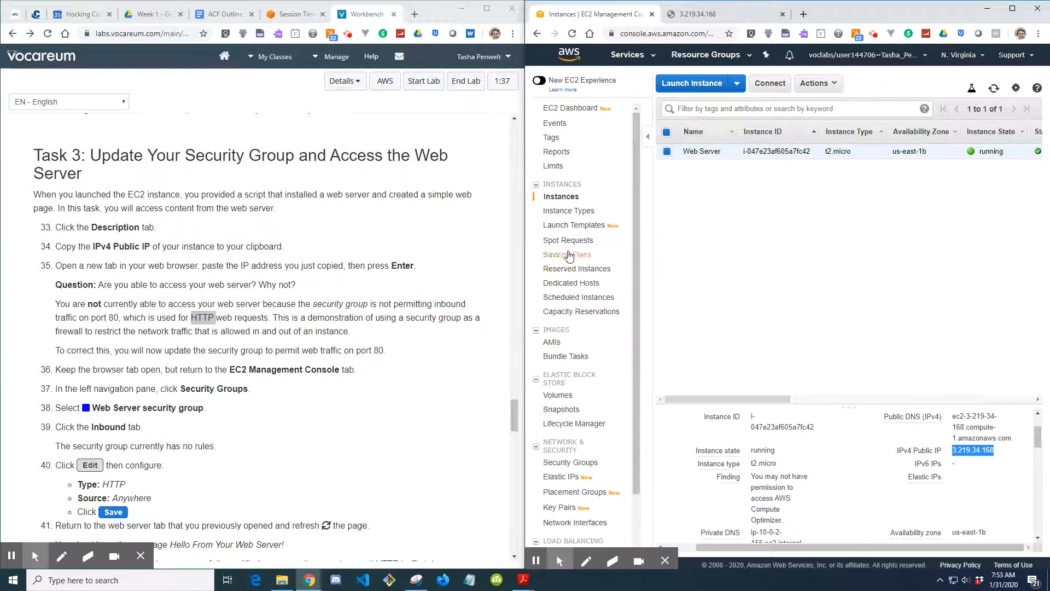
{"action": "scroll", "coordinate": [569, 317], "scroll_direction": "down", "scroll_amount": 2}
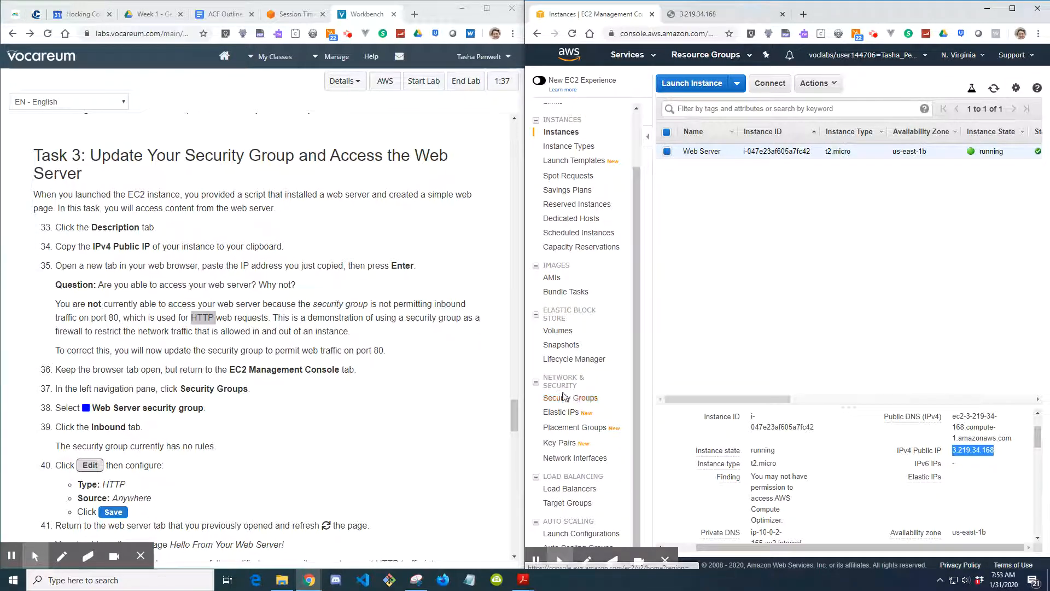
{"action": "left_click", "coordinate": [564, 400]}
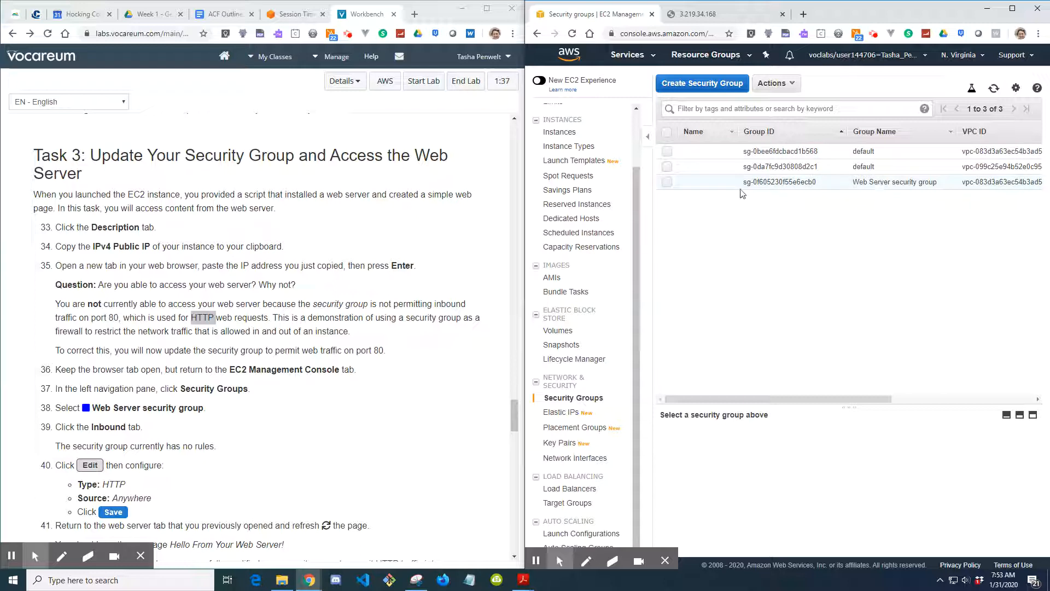
{"action": "left_click", "coordinate": [667, 182]}
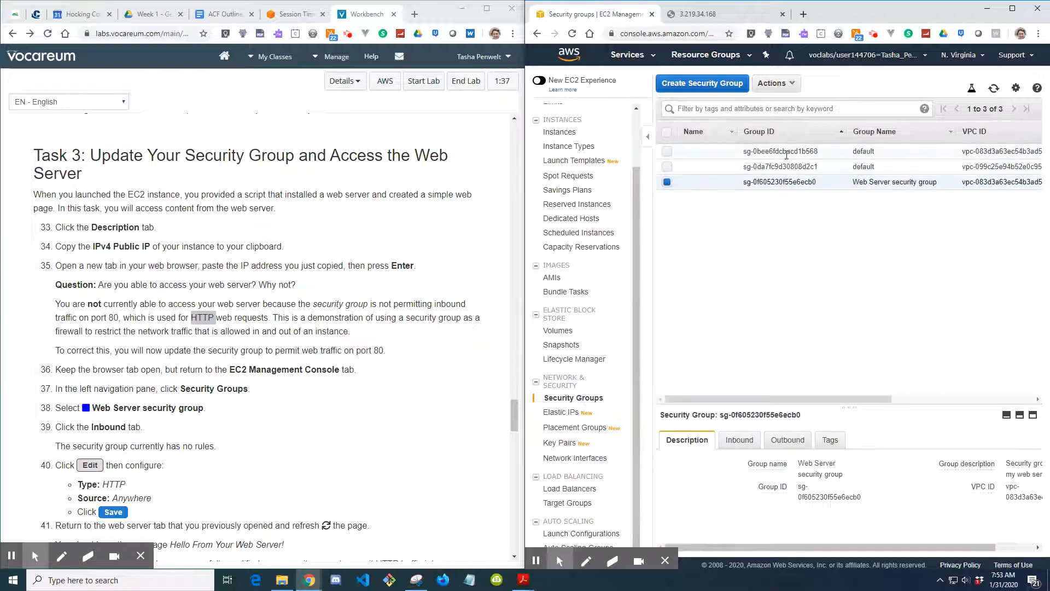
{"action": "left_click_drag", "start_coordinate": [851, 404], "coordinate": [809, 391]}
{"action": "scroll", "coordinate": [257, 329], "scroll_direction": "down", "scroll_amount": 1}
{"action": "scroll", "coordinate": [257, 328], "scroll_direction": "down", "scroll_amount": 1}
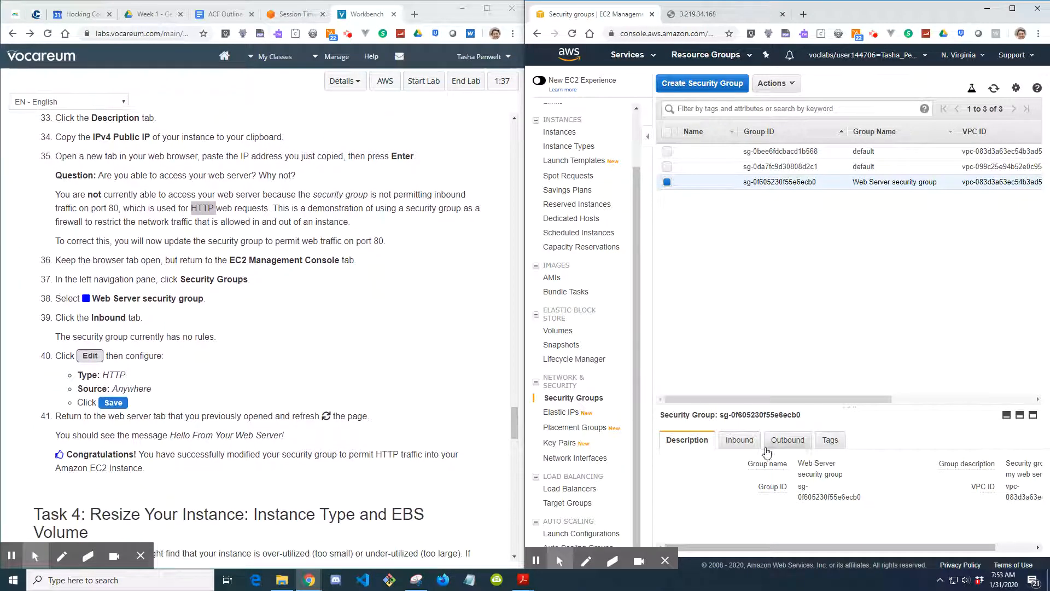
{"action": "left_click", "coordinate": [740, 441]}
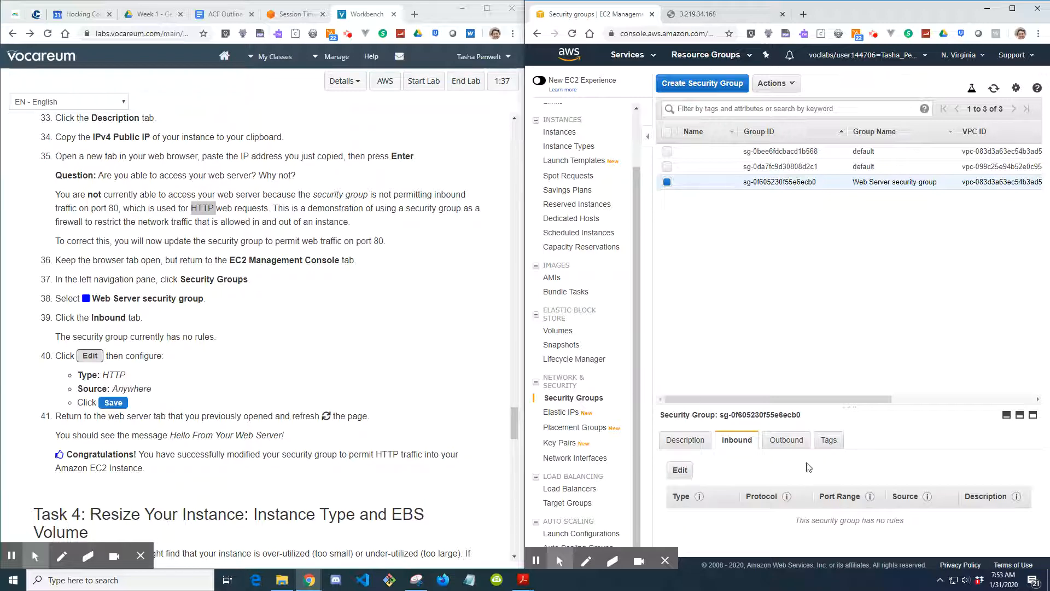
Step: Add an inbound rule of type HTTP with source Anywhere to the Web Server security group and save it
{"action": "left_click", "coordinate": [680, 473]}
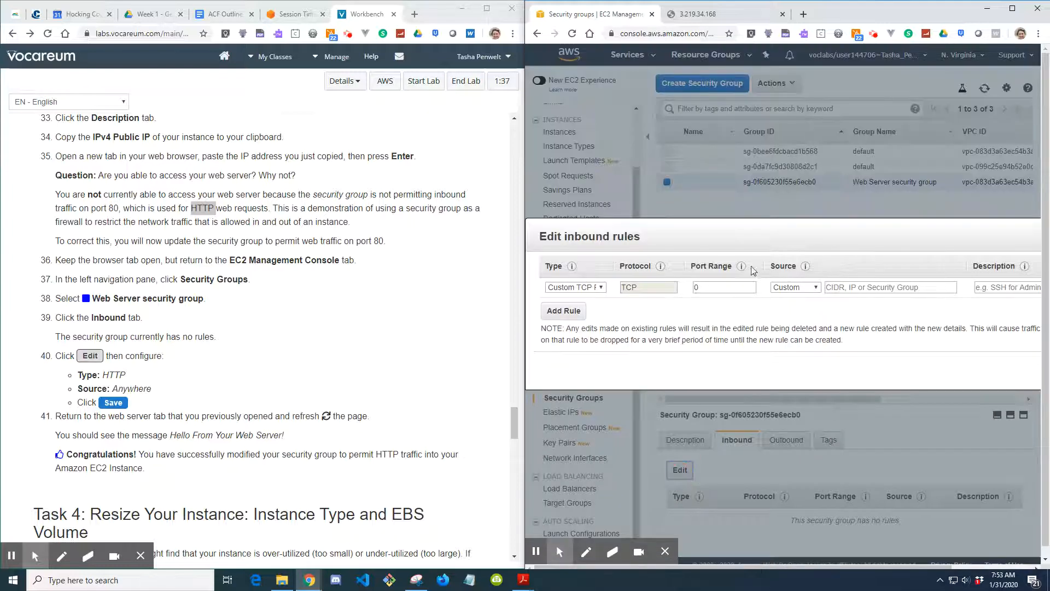
{"action": "left_click", "coordinate": [593, 289]}
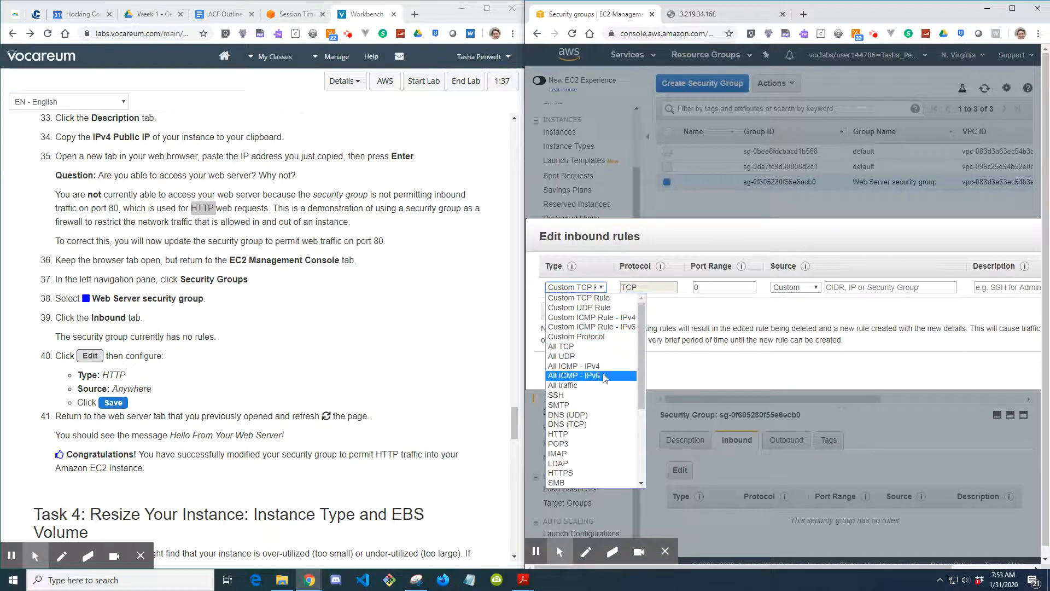
{"action": "left_click", "coordinate": [595, 435]}
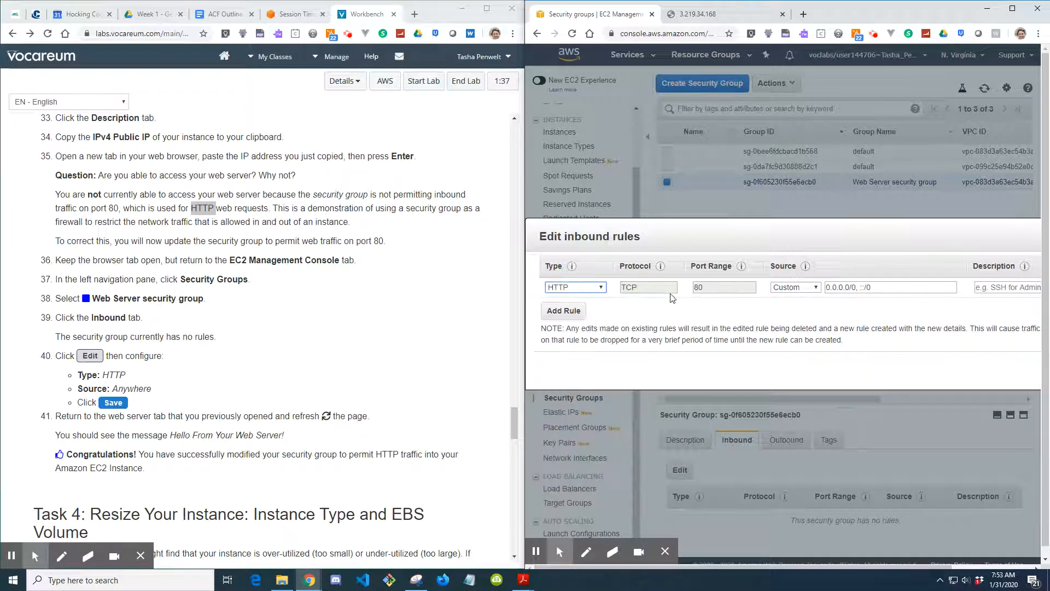
{"action": "left_click", "coordinate": [804, 288]}
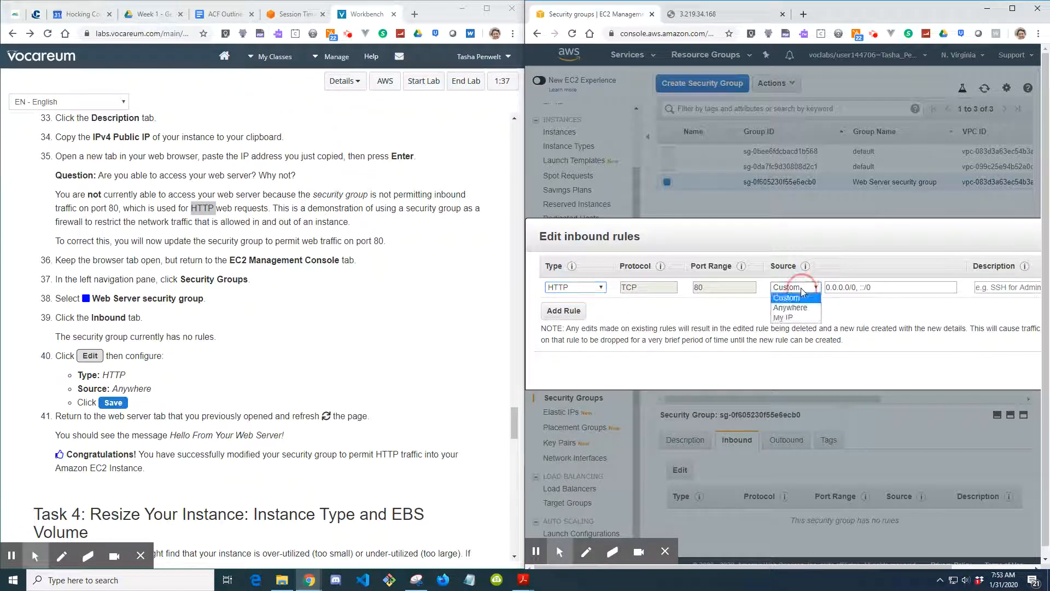
{"action": "left_click", "coordinate": [802, 309]}
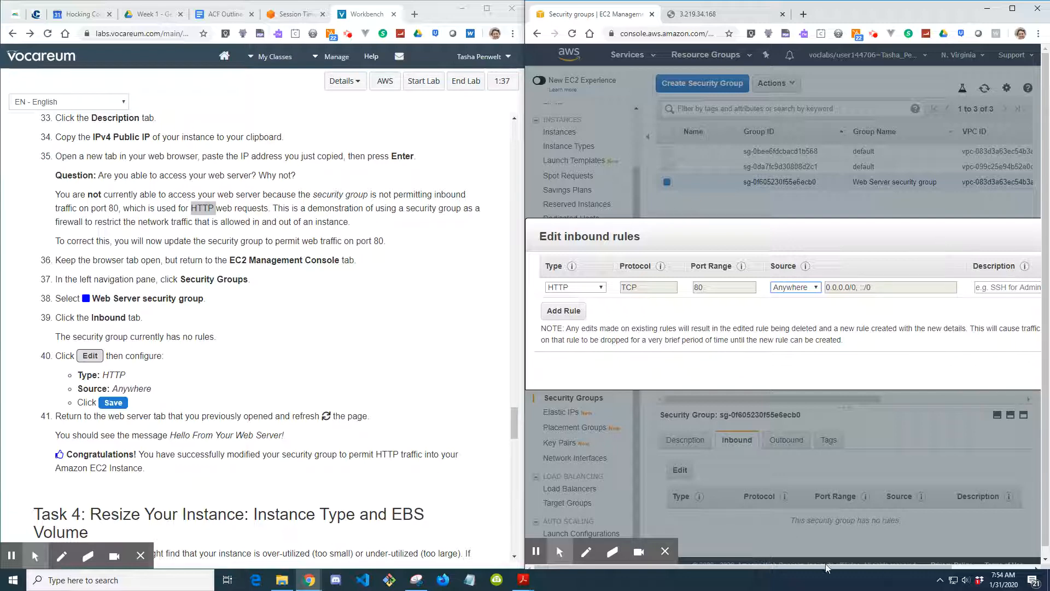
{"action": "left_click_drag", "start_coordinate": [827, 567], "coordinate": [906, 566]}
{"action": "left_click", "coordinate": [1002, 371]}
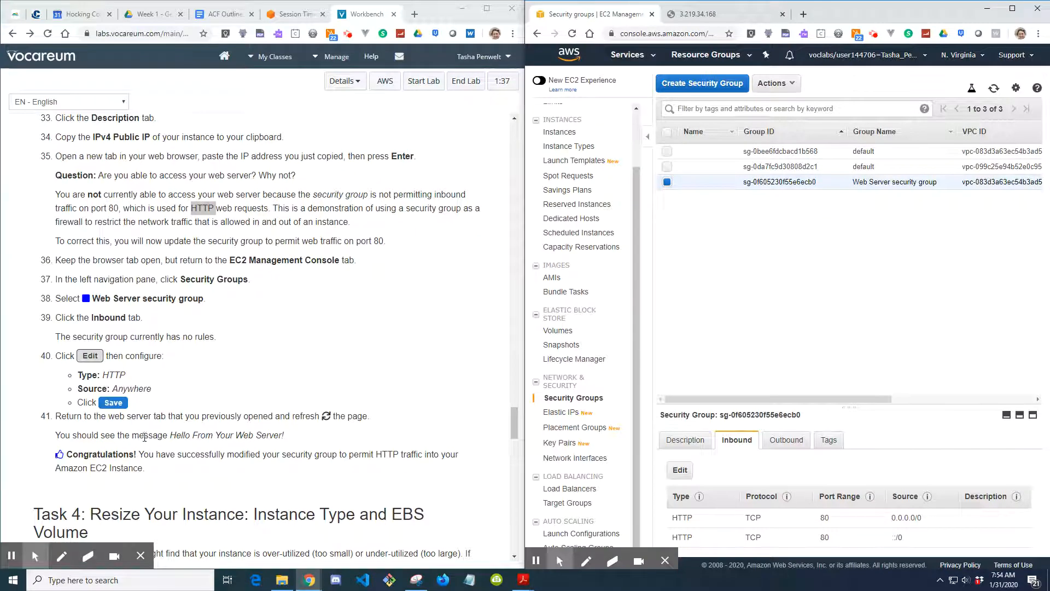
Step: Return to the browser tab for 3.219.34.168 and reload the web server page
{"action": "left_click", "coordinate": [726, 14]}
{"action": "left_click", "coordinate": [571, 34]}
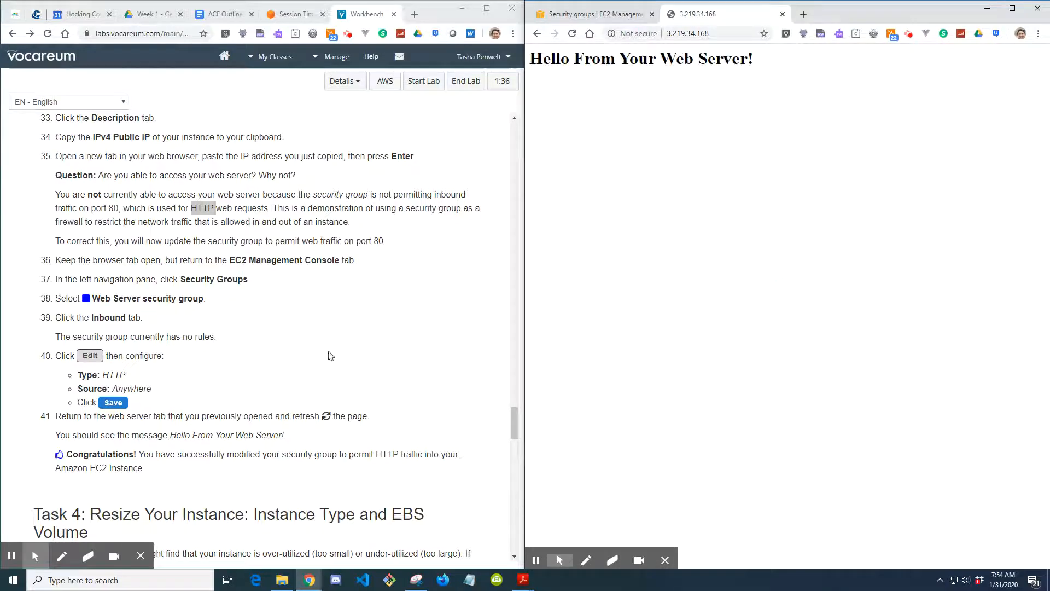
Step: Following Task 4 of the lab, return to the EC2 instances list and stop the Web Server instance
{"action": "scroll", "coordinate": [266, 405], "scroll_direction": "down", "scroll_amount": 1}
{"action": "scroll", "coordinate": [266, 406], "scroll_direction": "down", "scroll_amount": 5}
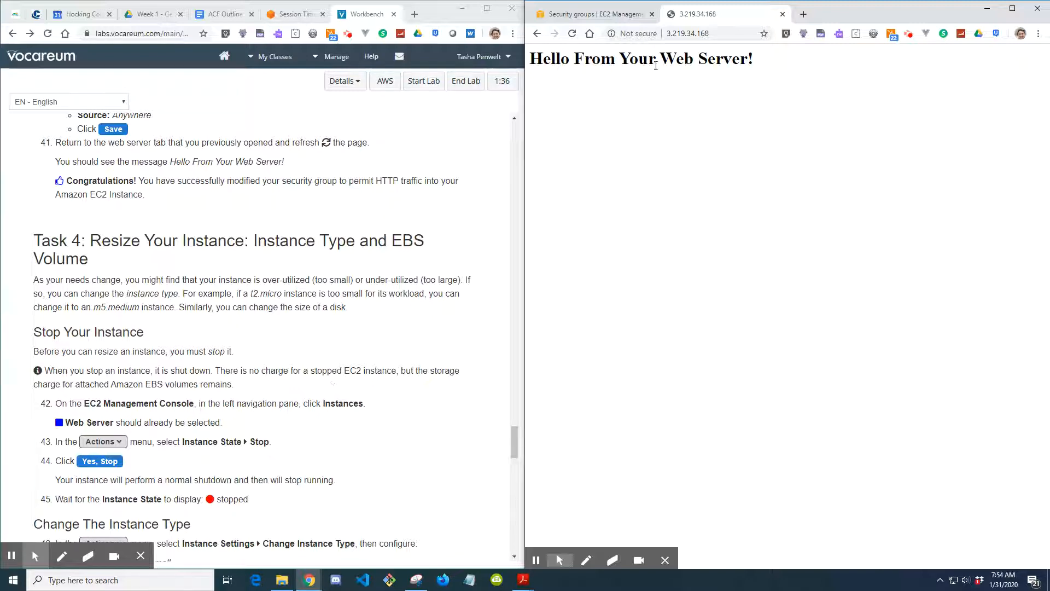
{"action": "left_click", "coordinate": [594, 14]}
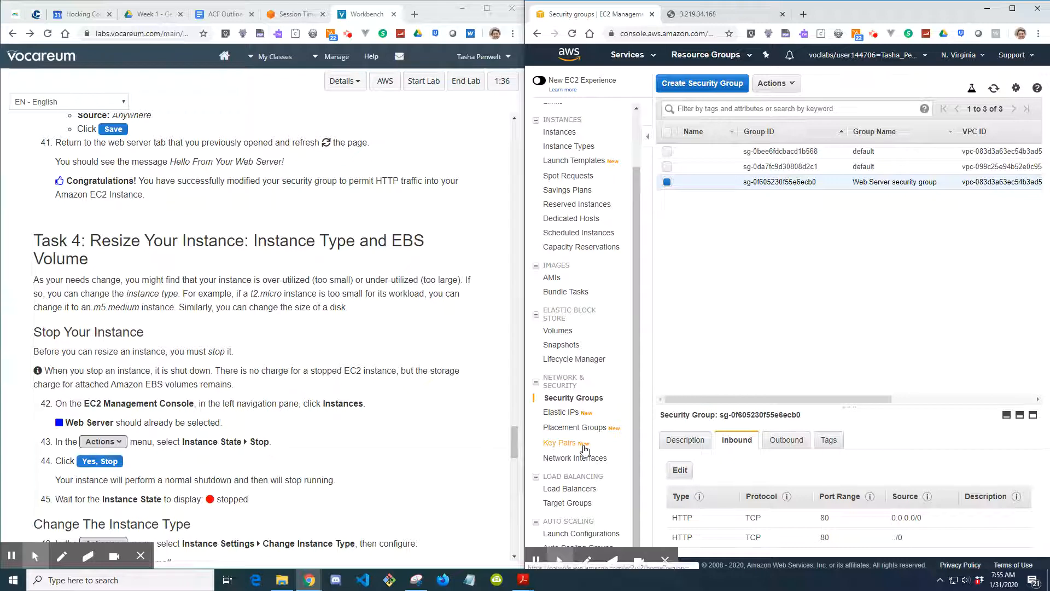
{"action": "scroll", "coordinate": [613, 421], "scroll_direction": "up", "scroll_amount": 1}
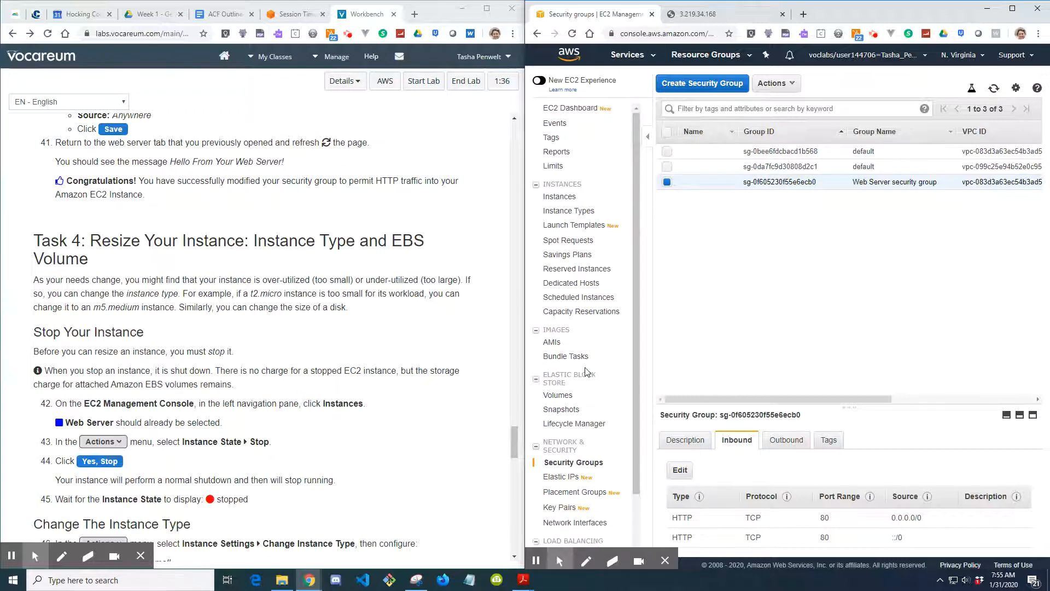
{"action": "left_click", "coordinate": [561, 198]}
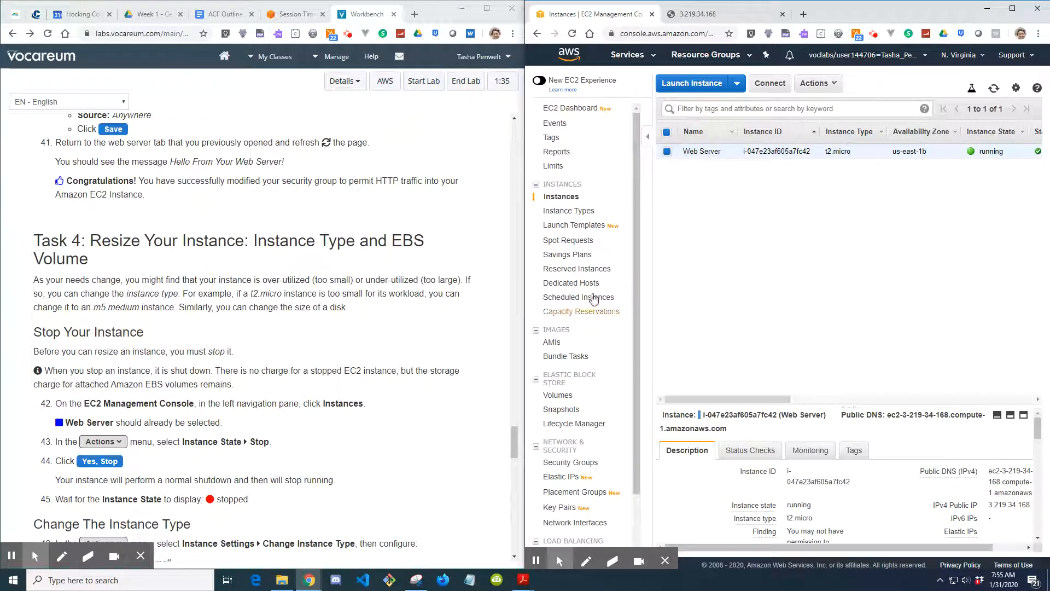
{"action": "left_click", "coordinate": [826, 85]}
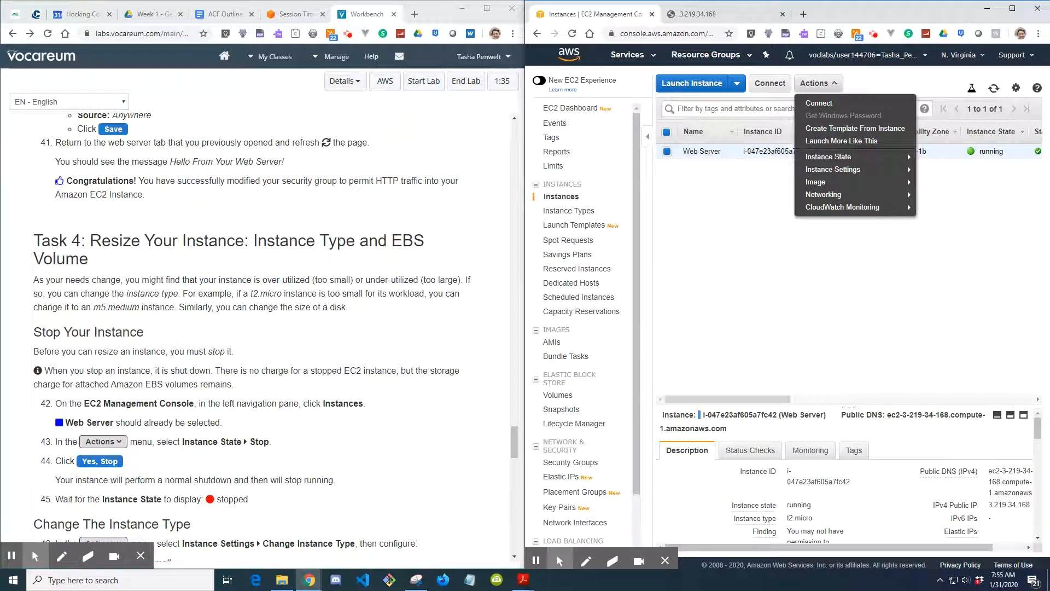
{"action": "mouse_move", "coordinate": [867, 157]}
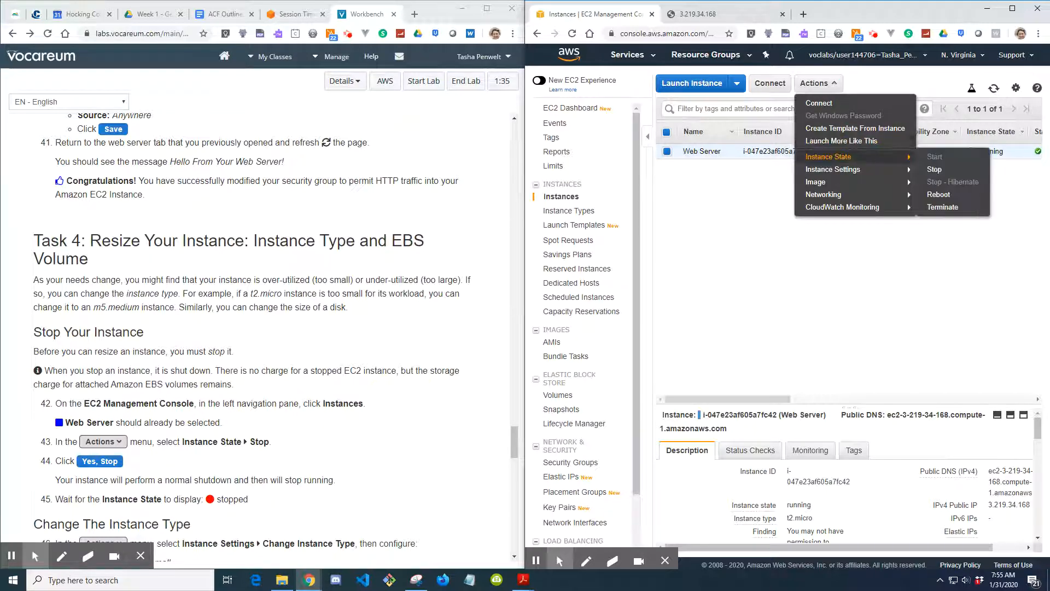
{"action": "left_click", "coordinate": [943, 170]}
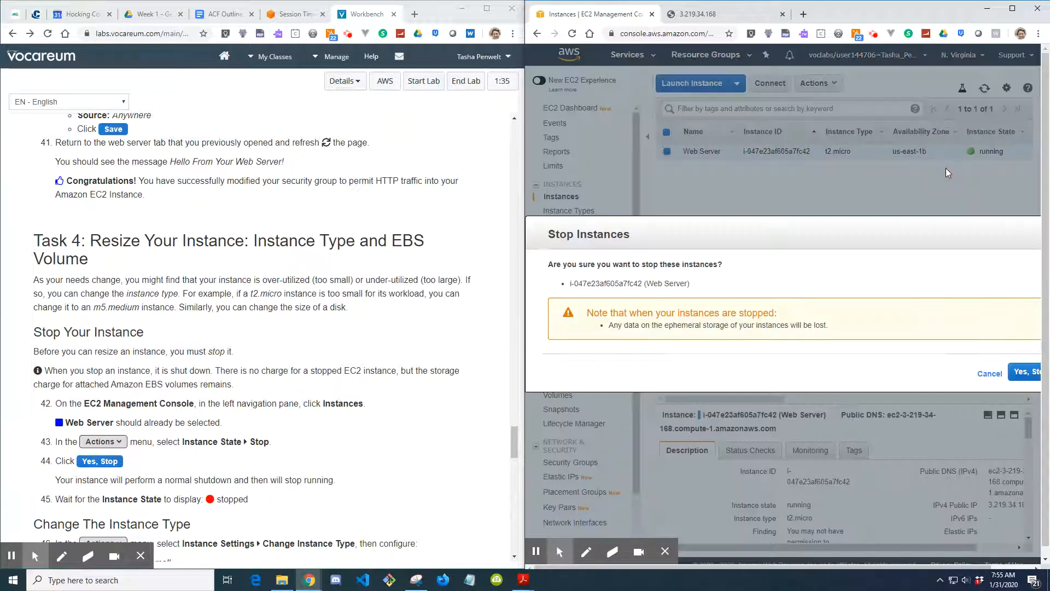
{"action": "left_click", "coordinate": [1023, 372]}
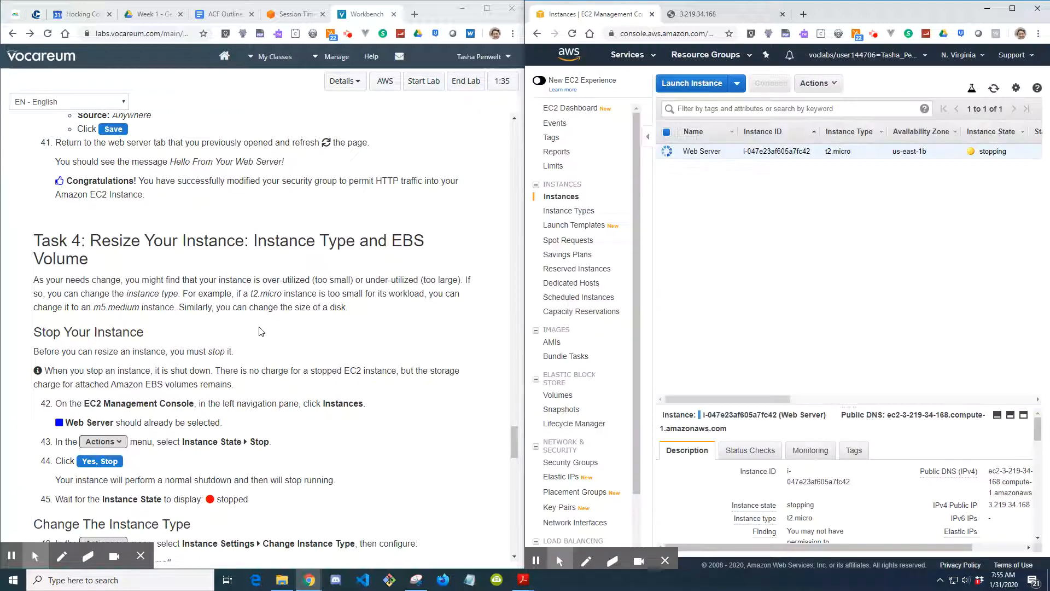
Step: Change the stopped Web Server instance's type to t2.small and apply it
{"action": "scroll", "coordinate": [261, 332], "scroll_direction": "down", "scroll_amount": 4}
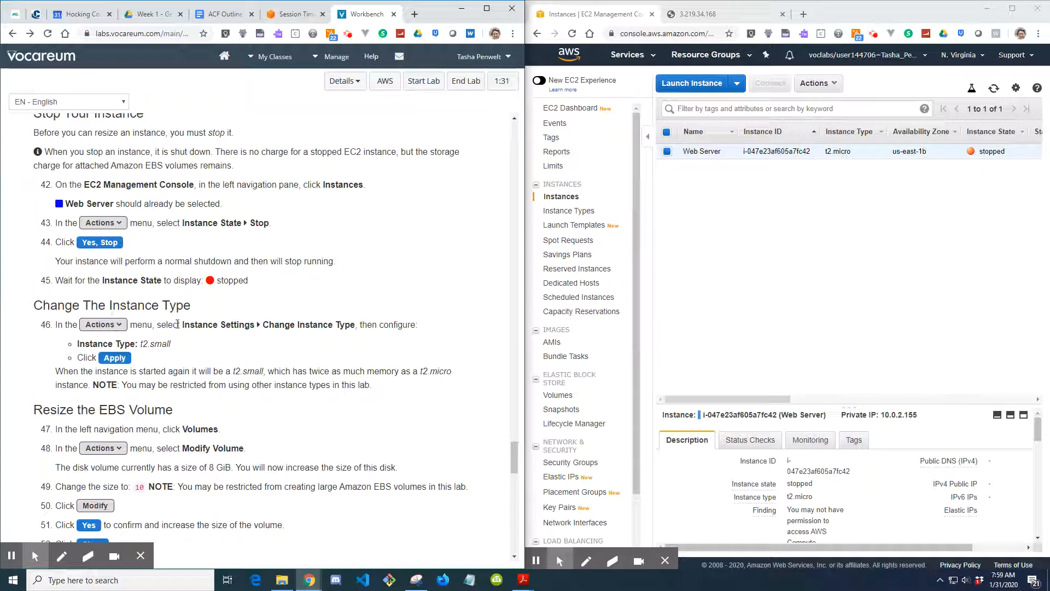
{"action": "left_click", "coordinate": [835, 86]}
{"action": "mouse_move", "coordinate": [855, 157]}
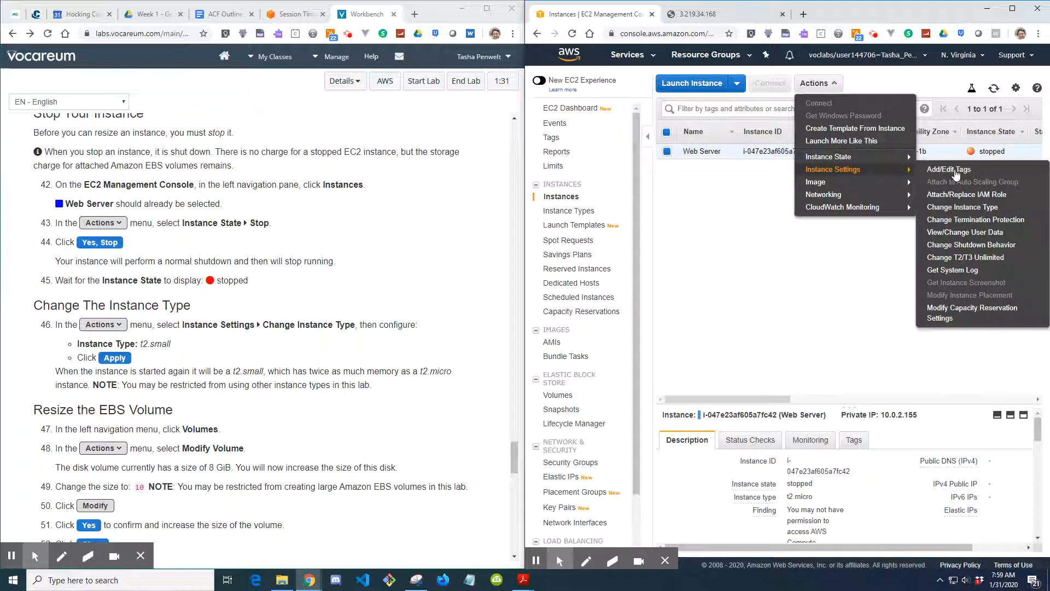
{"action": "left_click", "coordinate": [976, 209]}
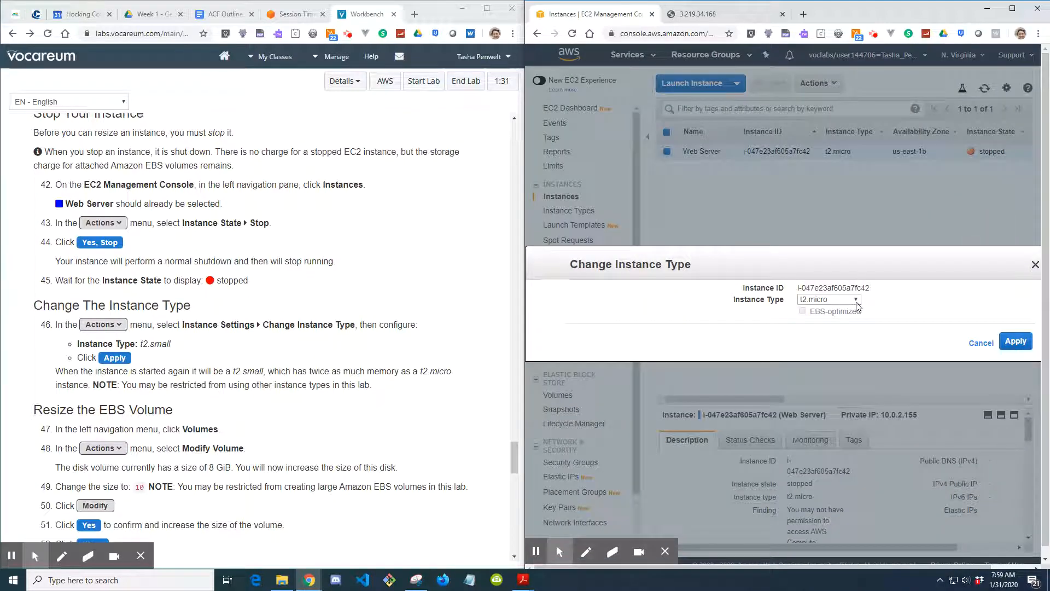
{"action": "left_click", "coordinate": [857, 302]}
{"action": "left_click", "coordinate": [857, 301]}
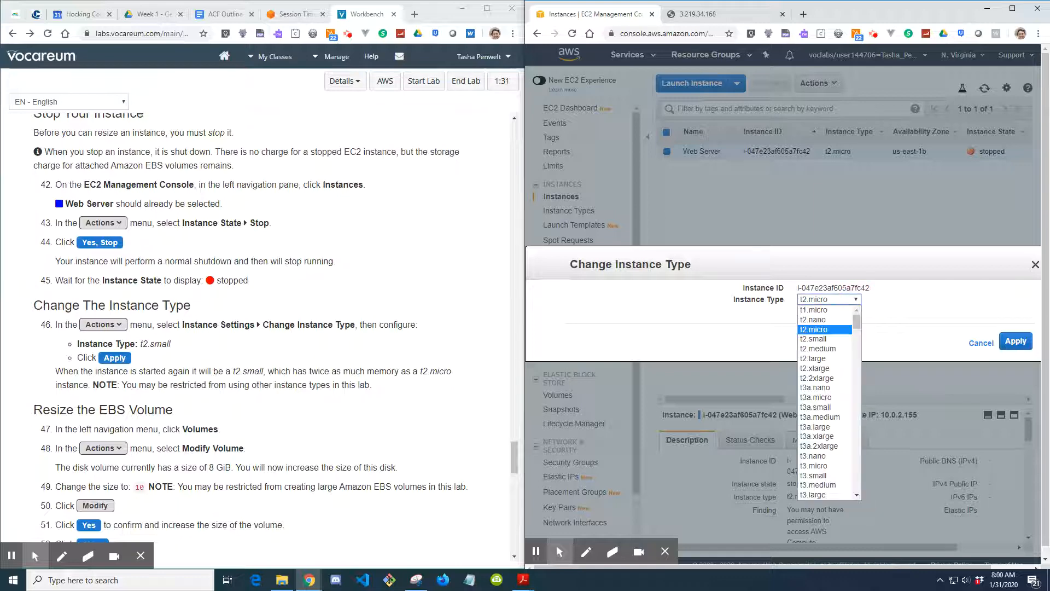
{"action": "left_click", "coordinate": [836, 339]}
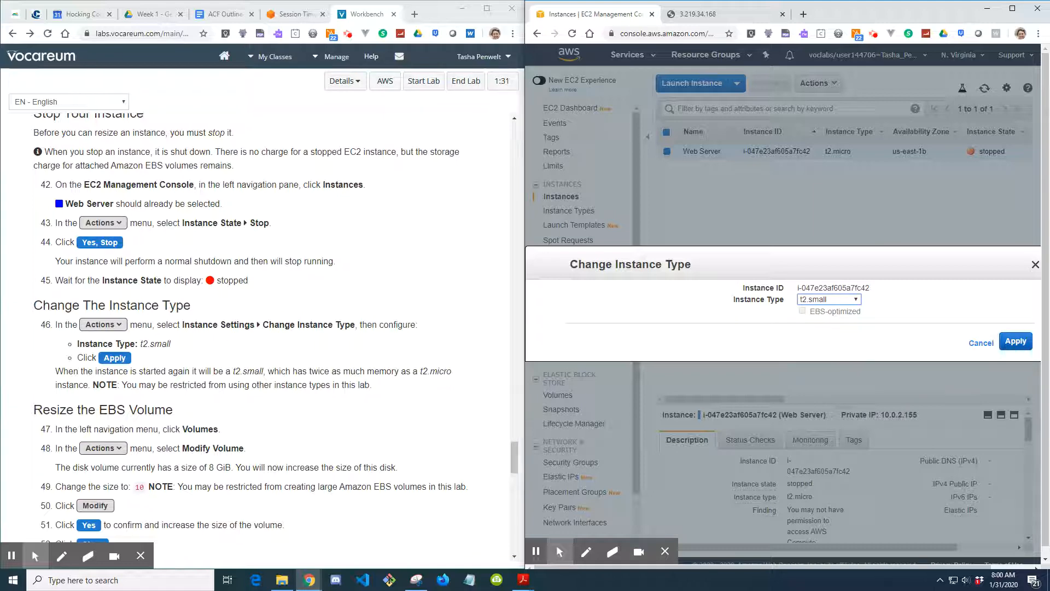
{"action": "left_click", "coordinate": [1016, 341]}
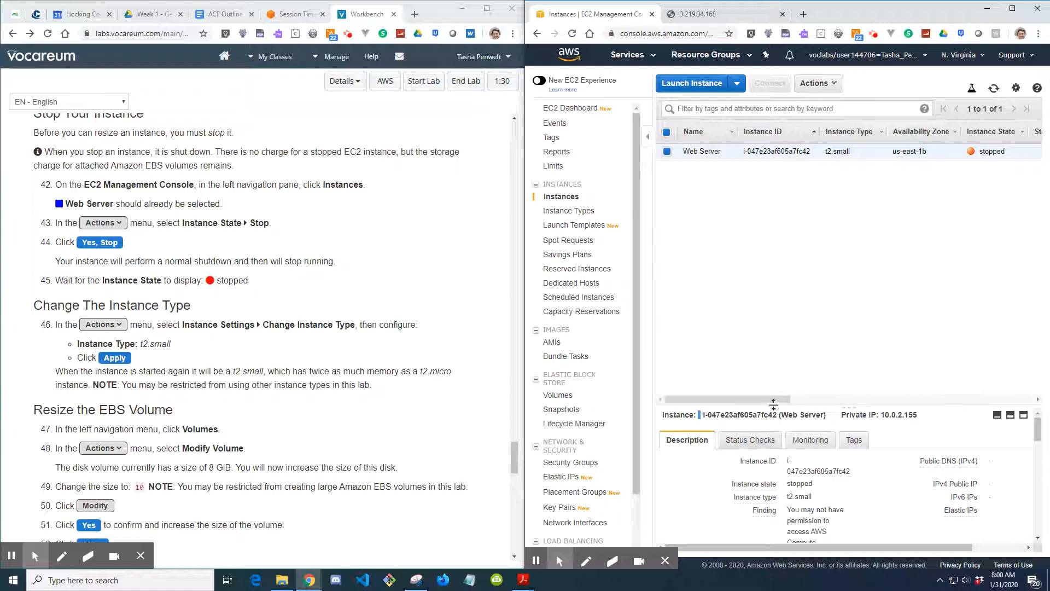
Step: Open the Web Server's EBS volume for modification and read the note on the size unit, GiB versus GB
{"action": "left_click_drag", "start_coordinate": [774, 400], "coordinate": [864, 403]}
{"action": "scroll", "coordinate": [181, 427], "scroll_direction": "down", "scroll_amount": 1}
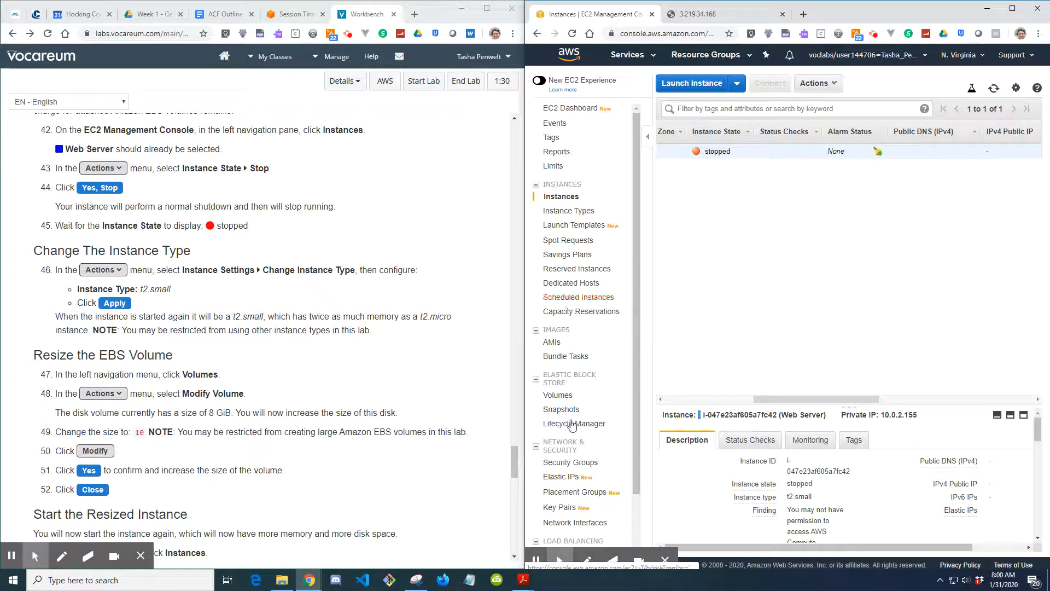
{"action": "left_click", "coordinate": [565, 398]}
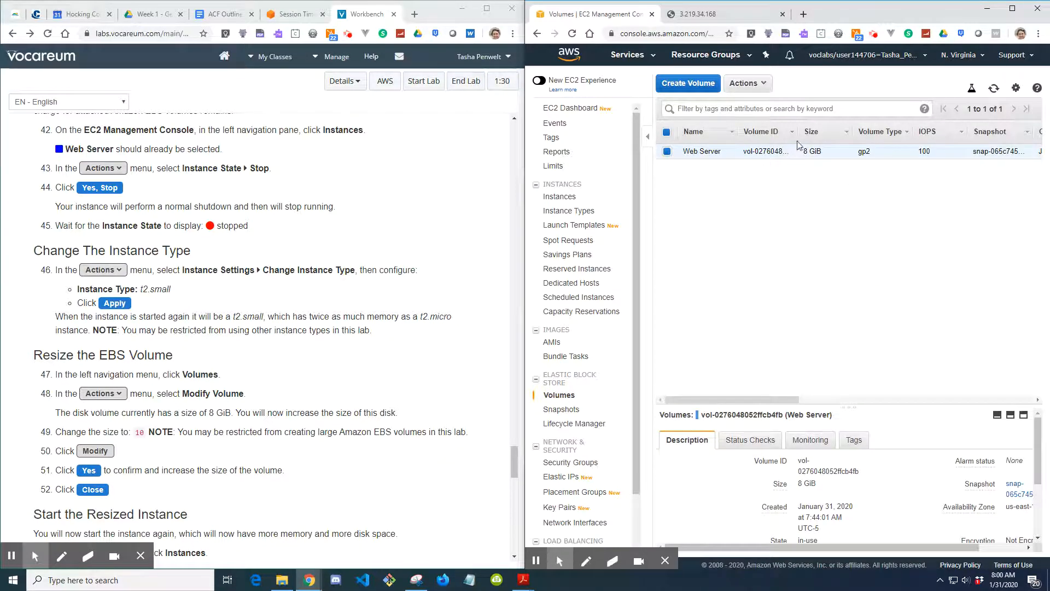
{"action": "left_click", "coordinate": [766, 84]}
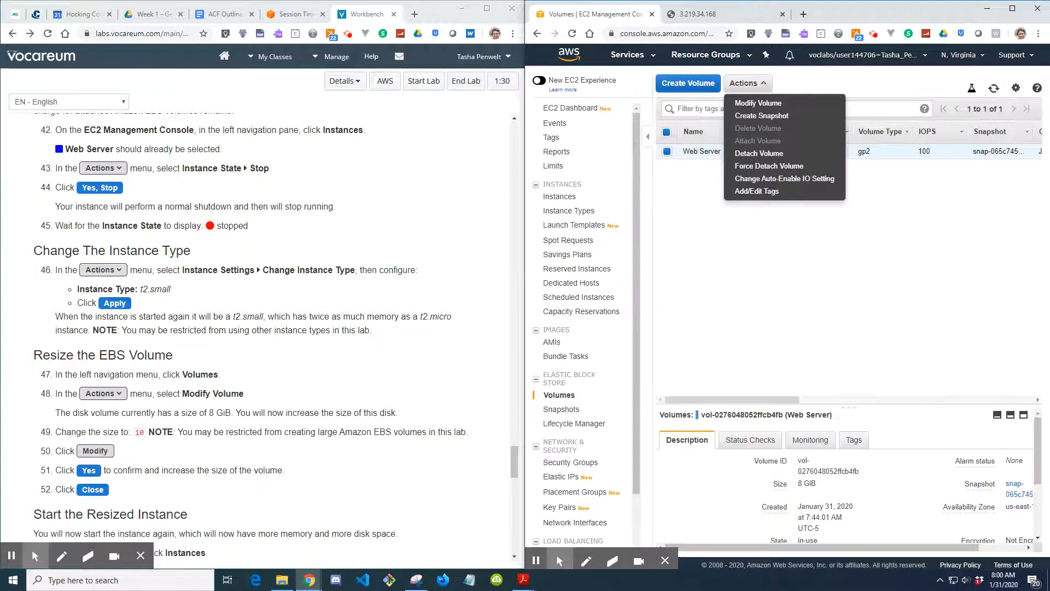
{"action": "left_click", "coordinate": [768, 103]}
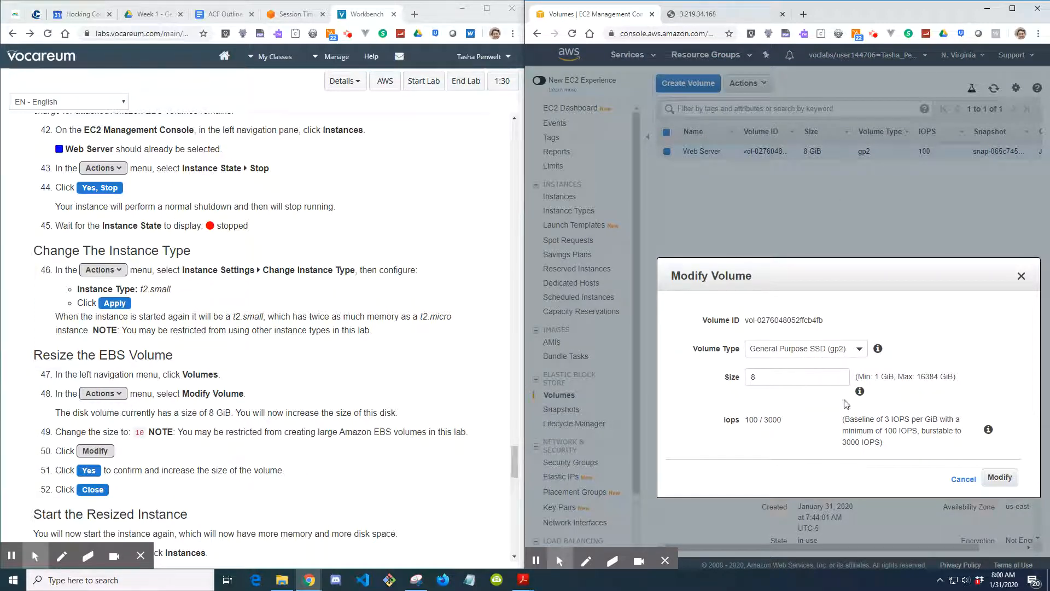
{"action": "double_click", "coordinate": [889, 376]}
{"action": "mouse_move", "coordinate": [861, 392]}
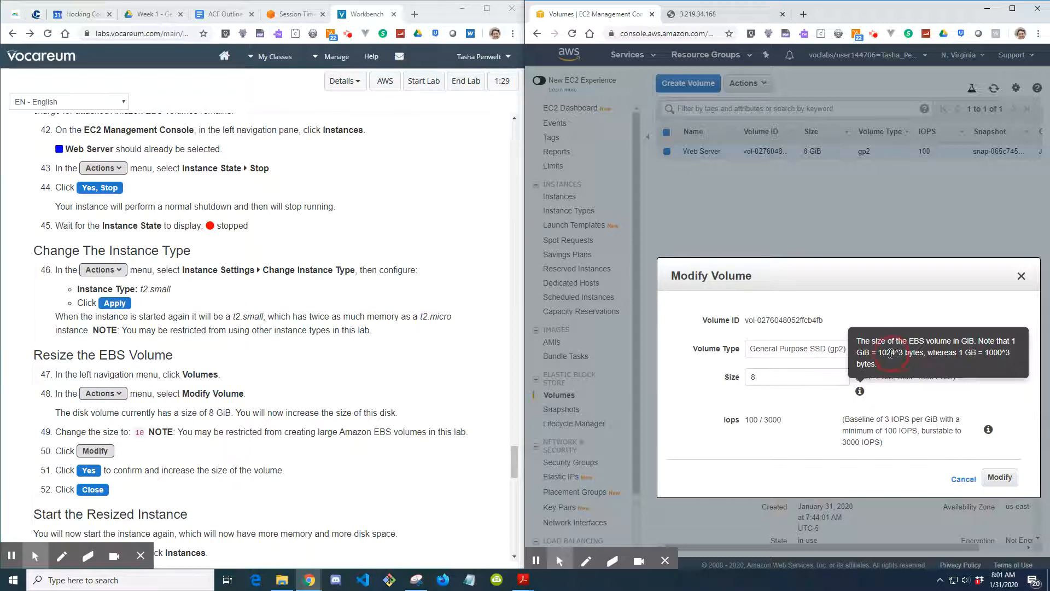
{"action": "left_click_drag", "start_coordinate": [892, 354], "coordinate": [887, 353]}
{"action": "left_click_drag", "start_coordinate": [1003, 352], "coordinate": [985, 351]}
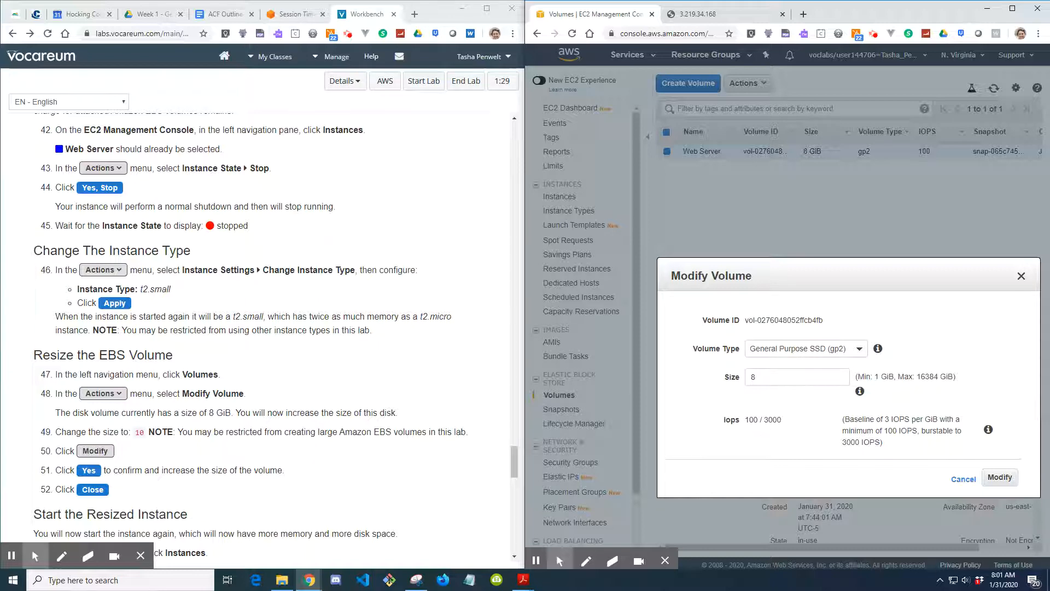
Step: Set the Web Server volume's size to 10 GiB, confirm the modification and close the dialog
{"action": "double_click", "coordinate": [784, 382]}
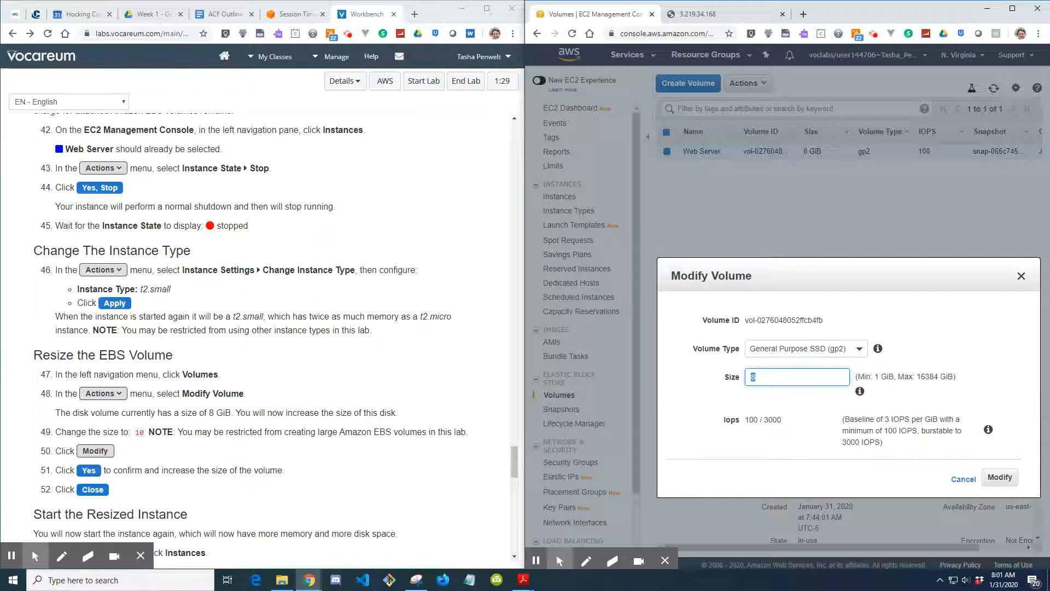
{"action": "type", "text": "10"}
{"action": "left_click", "coordinate": [1002, 477]}
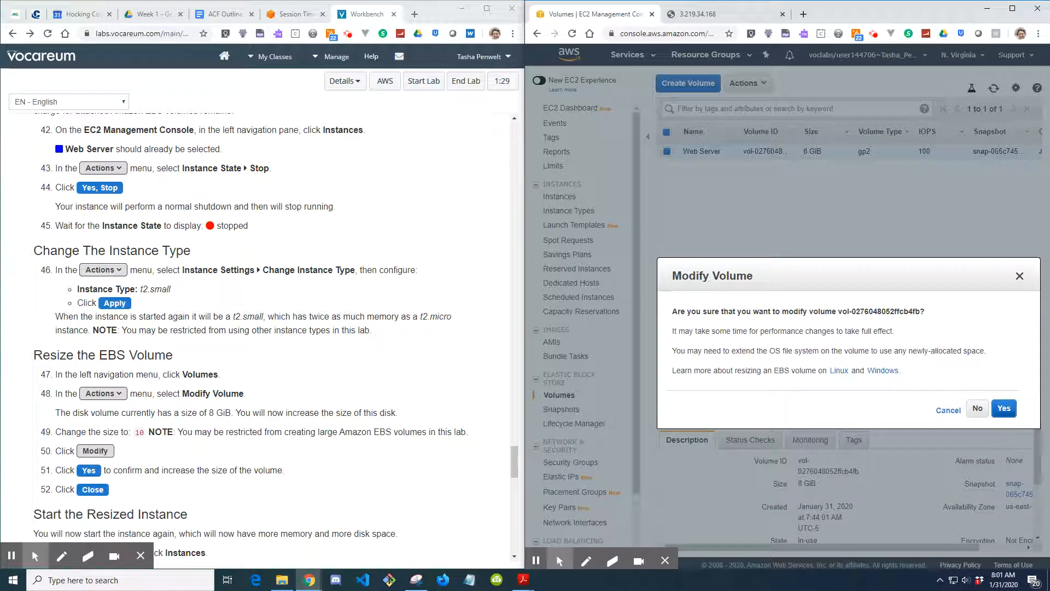
{"action": "left_click", "coordinate": [1006, 408]}
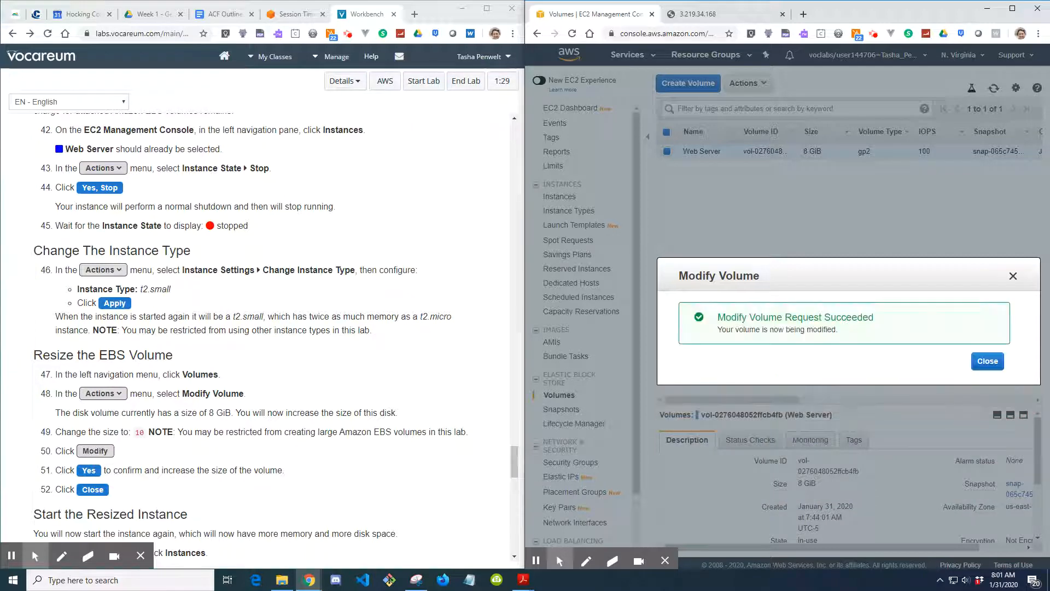
{"action": "left_click", "coordinate": [995, 363]}
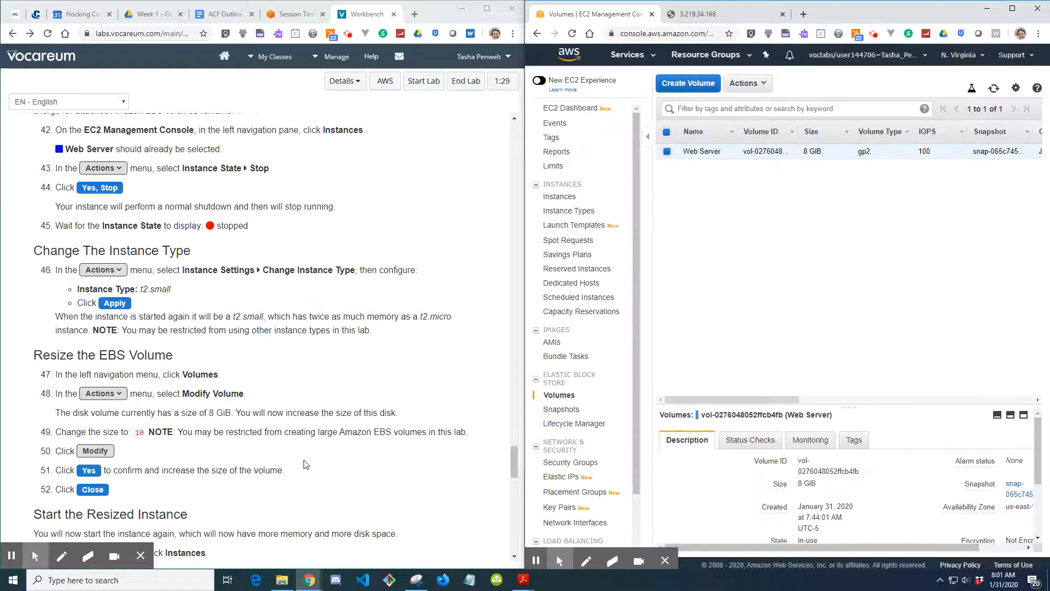
Step: Following the lab's resize instructions, return to the EC2 instances list and start the Web Server instance
{"action": "scroll", "coordinate": [305, 464], "scroll_direction": "up", "scroll_amount": 1}
{"action": "scroll", "coordinate": [306, 464], "scroll_direction": "down", "scroll_amount": 5}
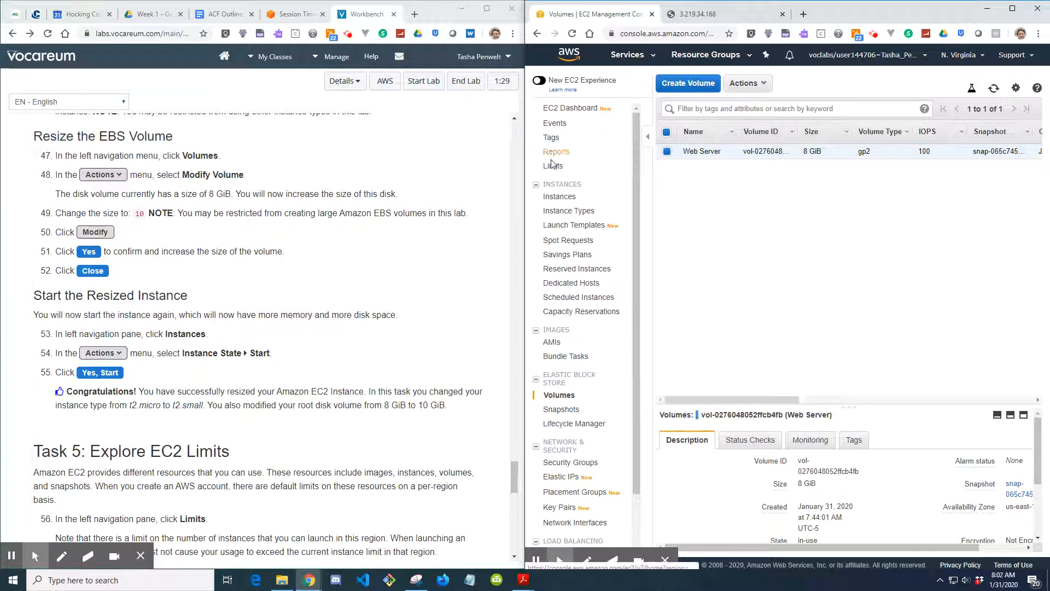
{"action": "left_click", "coordinate": [557, 198]}
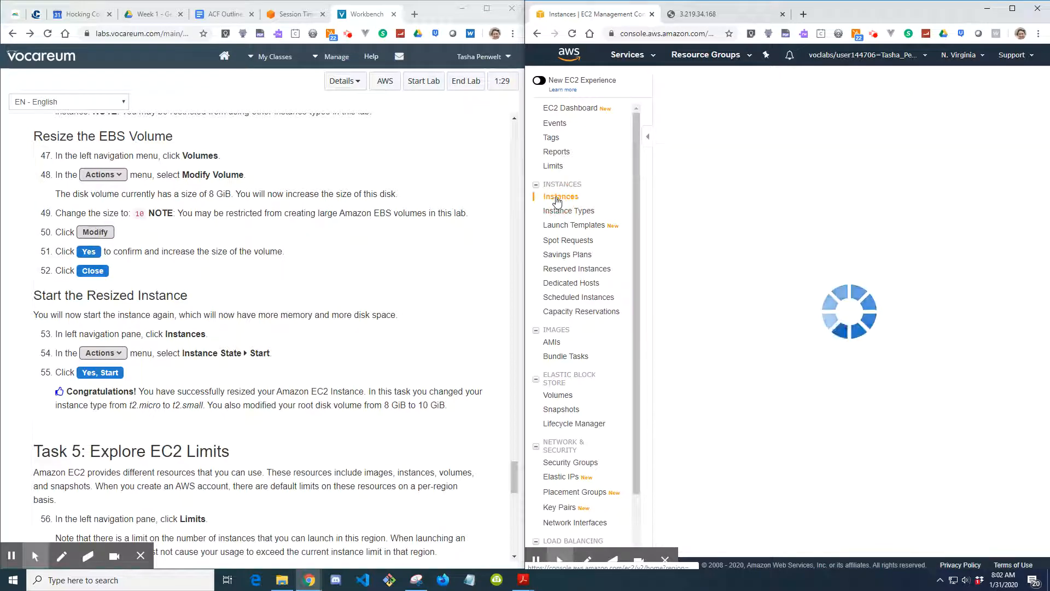
{"action": "left_click", "coordinate": [829, 85]}
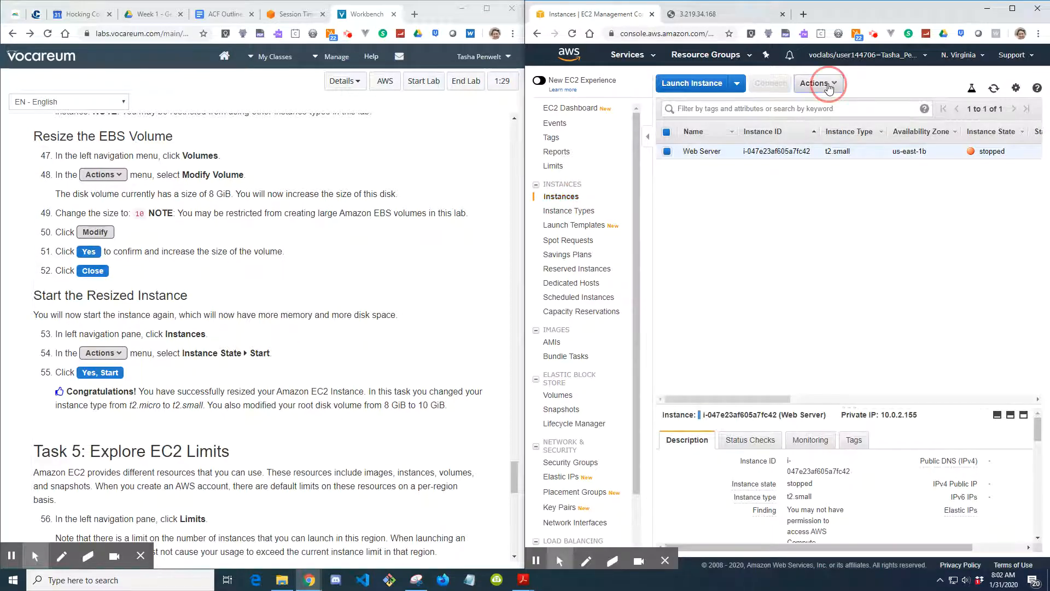
{"action": "mouse_move", "coordinate": [858, 154]}
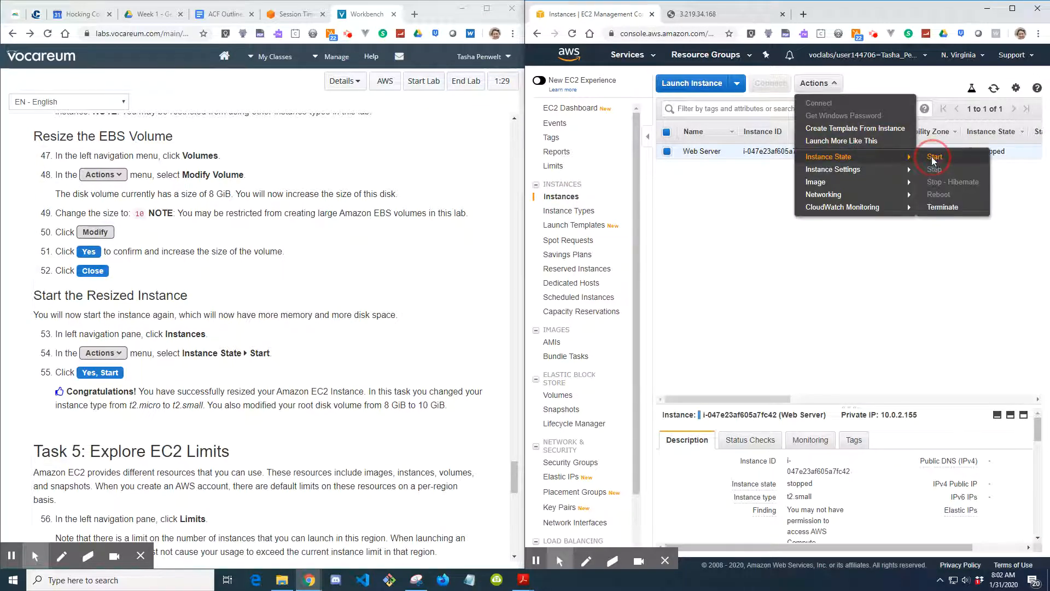
{"action": "left_click", "coordinate": [931, 156]}
{"action": "left_click", "coordinate": [1016, 344]}
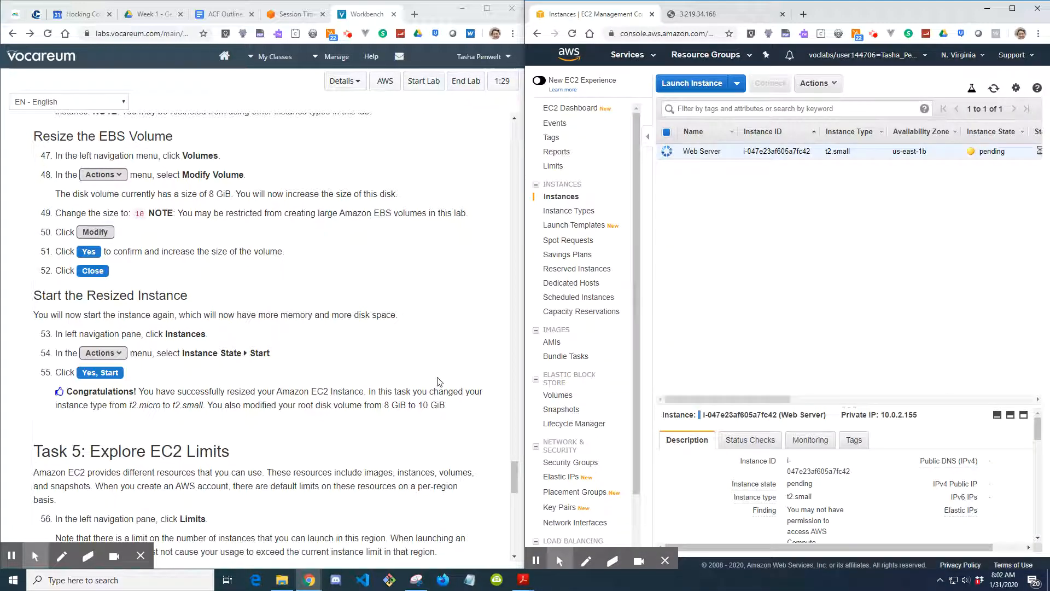
Step: Check the Web Server's instance state and review the lab's summary of the resized instance type and root volume
{"action": "scroll", "coordinate": [262, 328], "scroll_direction": "down", "scroll_amount": 1}
{"action": "scroll", "coordinate": [262, 328], "scroll_direction": "down", "scroll_amount": 1}
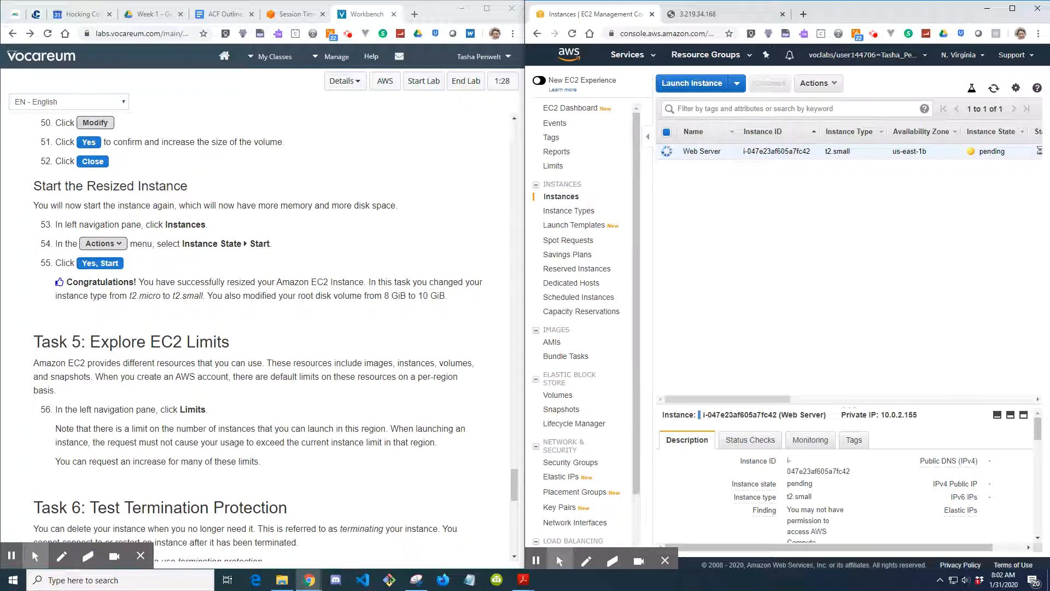
{"action": "left_click", "coordinate": [11, 559]}
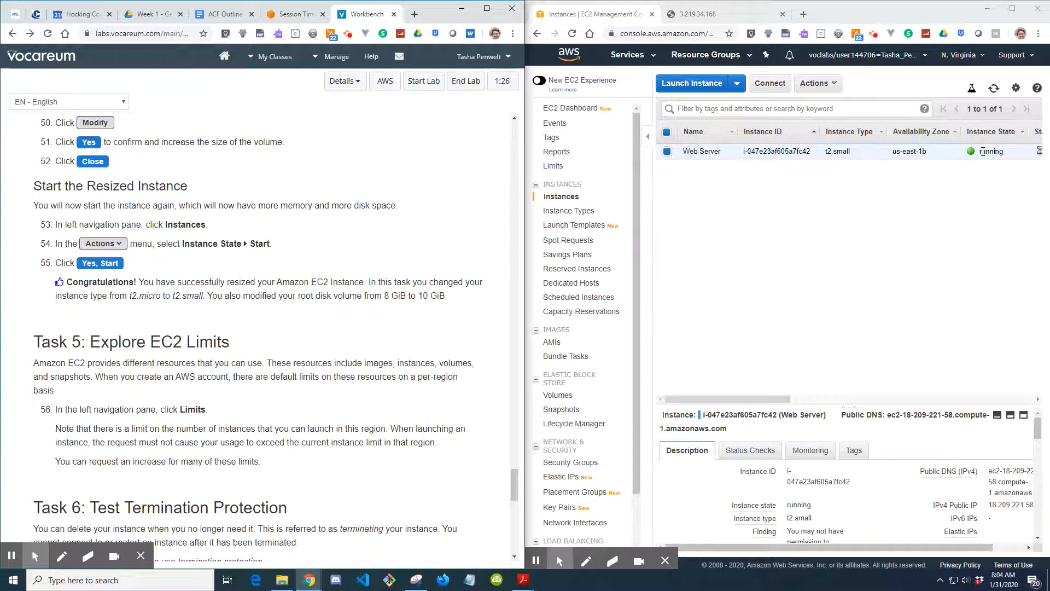
{"action": "double_click", "coordinate": [983, 152]}
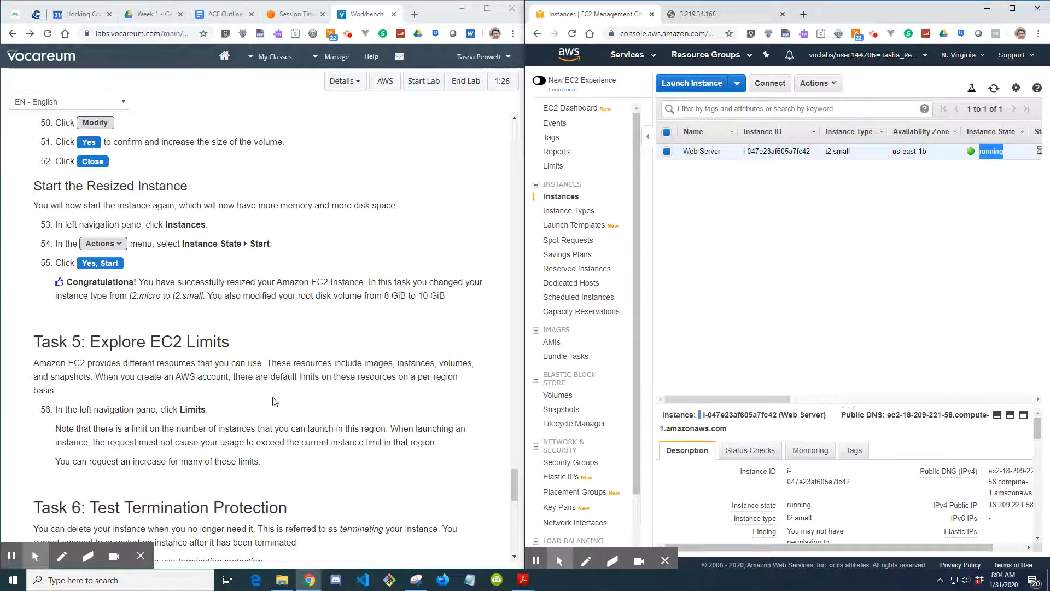
{"action": "scroll", "coordinate": [275, 402], "scroll_direction": "down", "scroll_amount": 1}
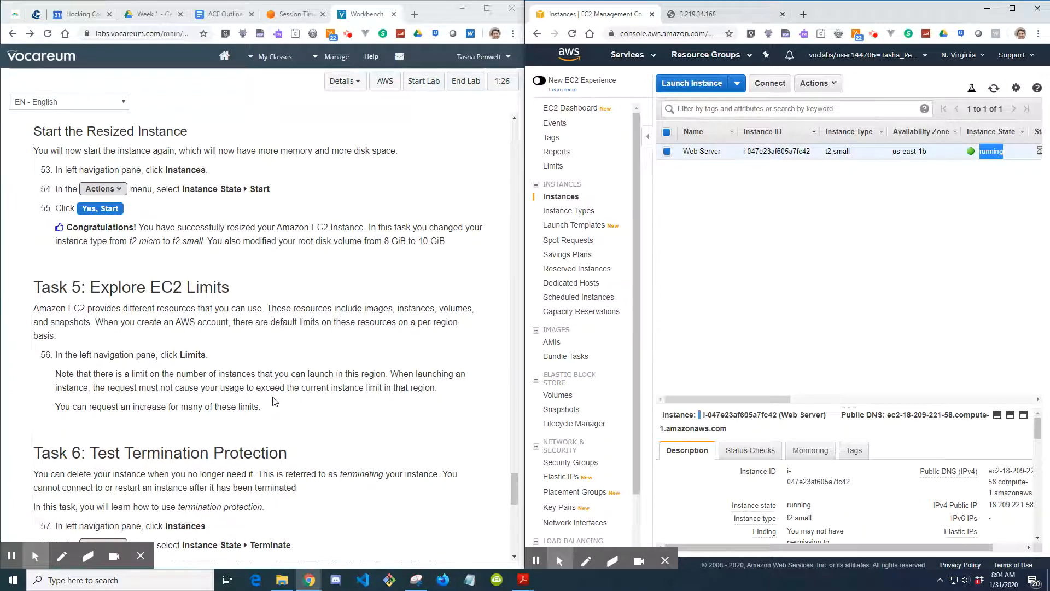
{"action": "scroll", "coordinate": [274, 402], "scroll_direction": "up", "scroll_amount": 1}
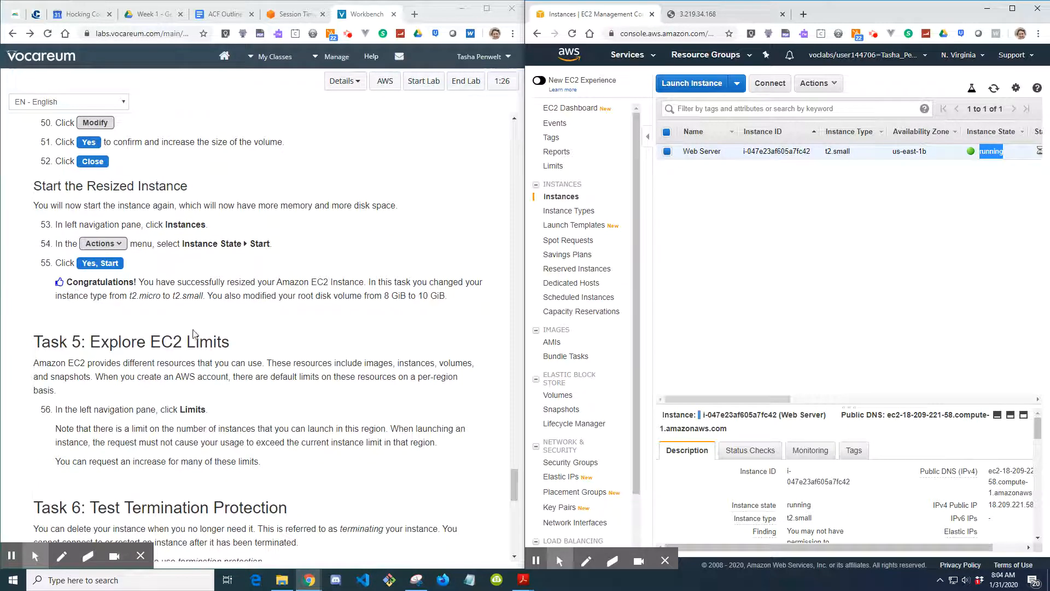
{"action": "scroll", "coordinate": [193, 334], "scroll_direction": "down", "scroll_amount": 2}
{"action": "scroll", "coordinate": [235, 242], "scroll_direction": "up", "scroll_amount": 2}
{"action": "double_click", "coordinate": [438, 296]}
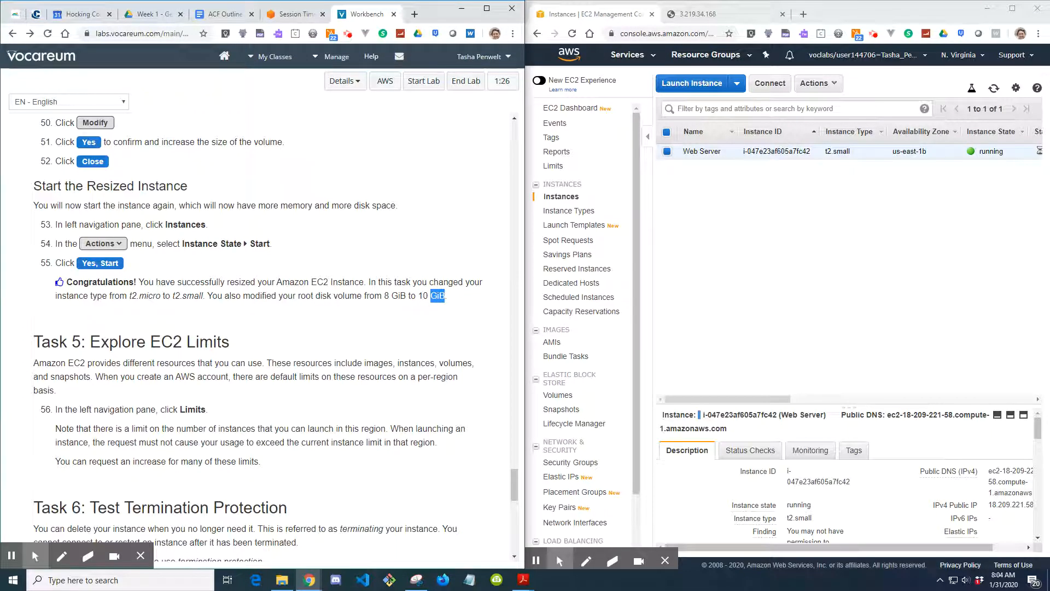
Step: Following Task 5 of the lab, open the EC2 Limits page and look through the list of limits
{"action": "scroll", "coordinate": [165, 241], "scroll_direction": "down", "scroll_amount": 3}
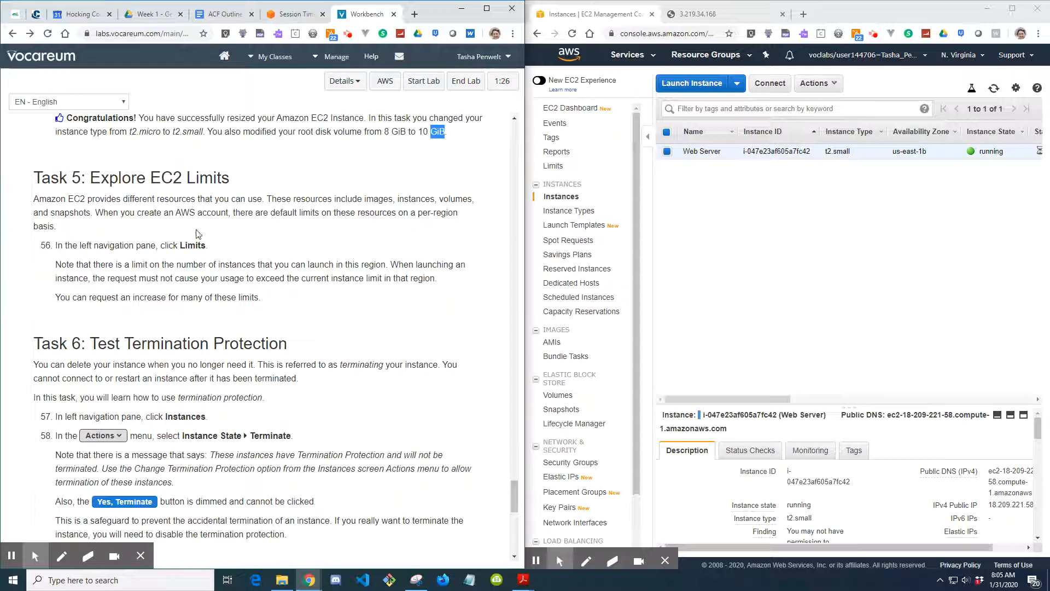
{"action": "left_click", "coordinate": [559, 169]}
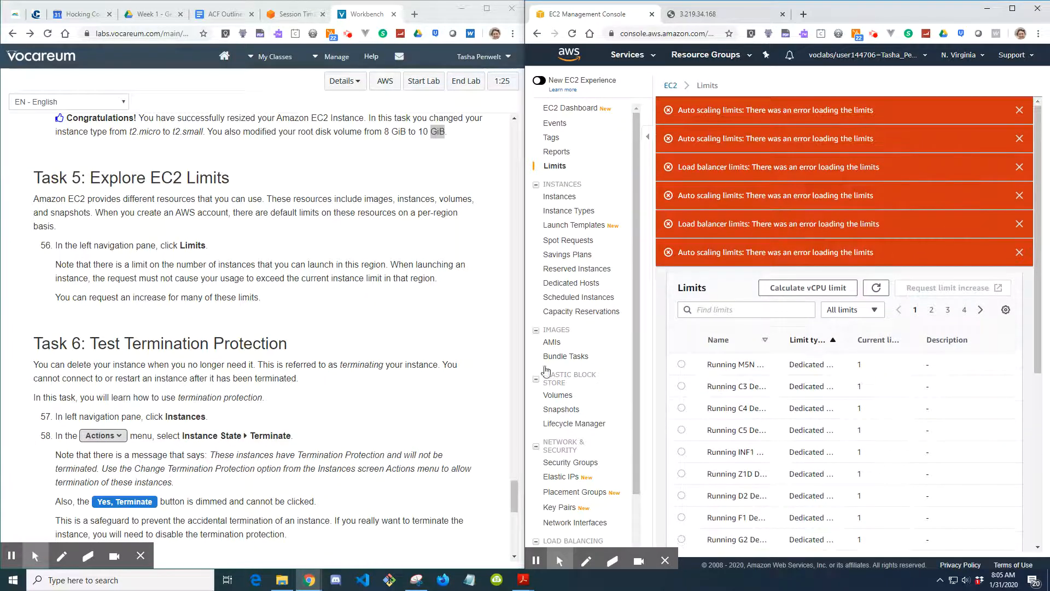
{"action": "scroll", "coordinate": [461, 405], "scroll_direction": "down", "scroll_amount": 1}
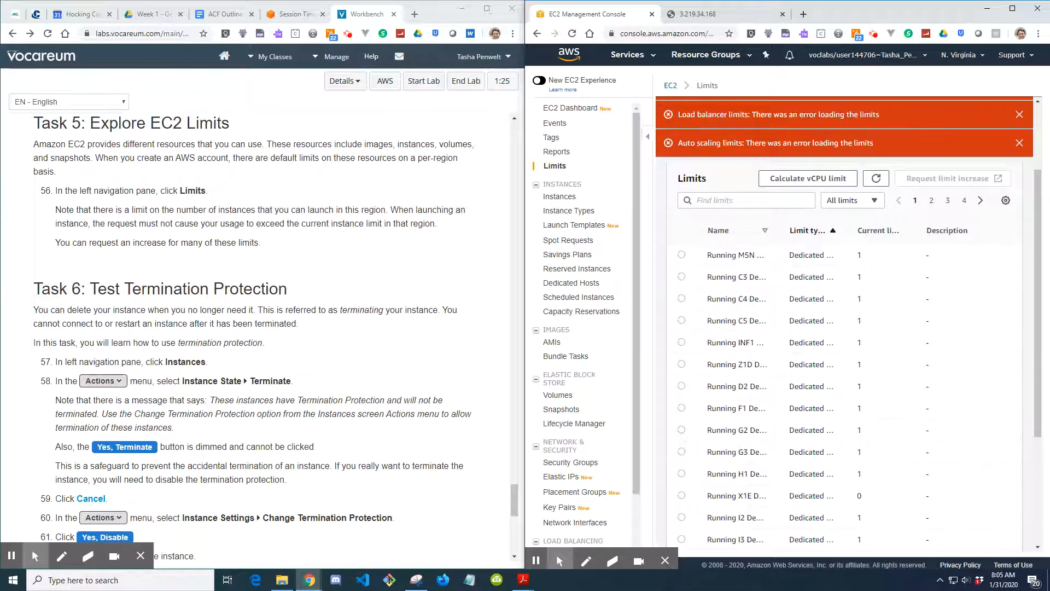
{"action": "scroll", "coordinate": [846, 328], "scroll_direction": "down", "scroll_amount": 5}
{"action": "scroll", "coordinate": [845, 328], "scroll_direction": "up", "scroll_amount": 5}
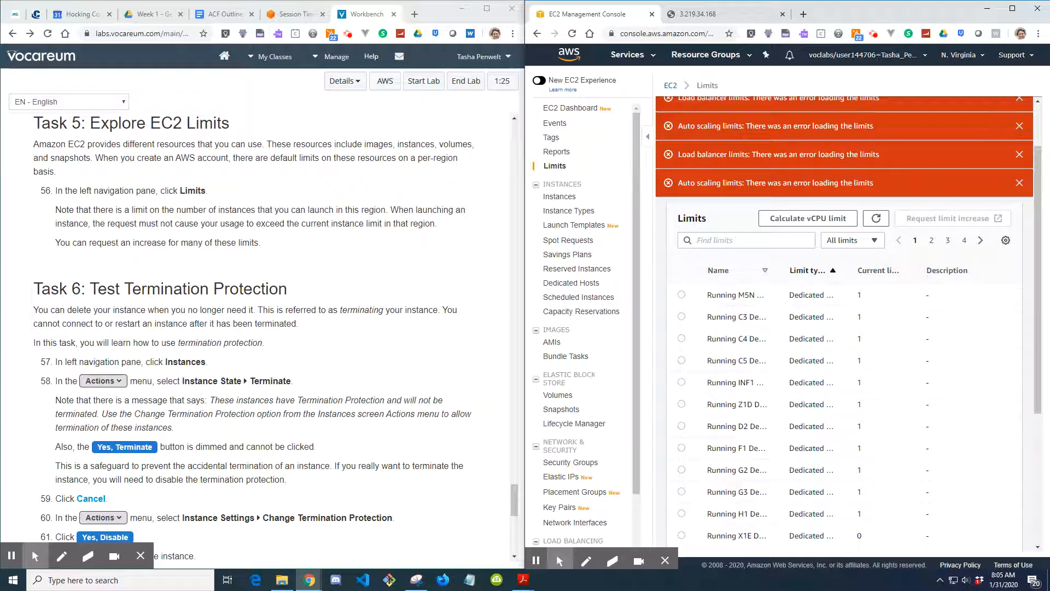
{"action": "scroll", "coordinate": [845, 328], "scroll_direction": "up", "scroll_amount": 1}
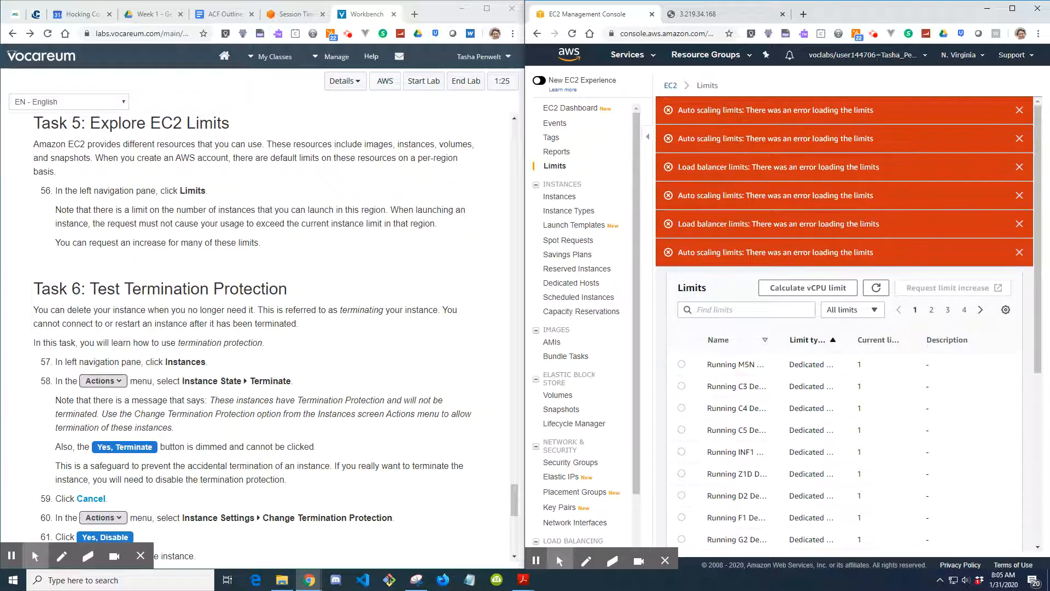
Step: Dismiss all the auto scaling and load balancer error notifications above the limits list
{"action": "left_click", "coordinate": [1020, 111]}
{"action": "left_click", "coordinate": [1020, 110]}
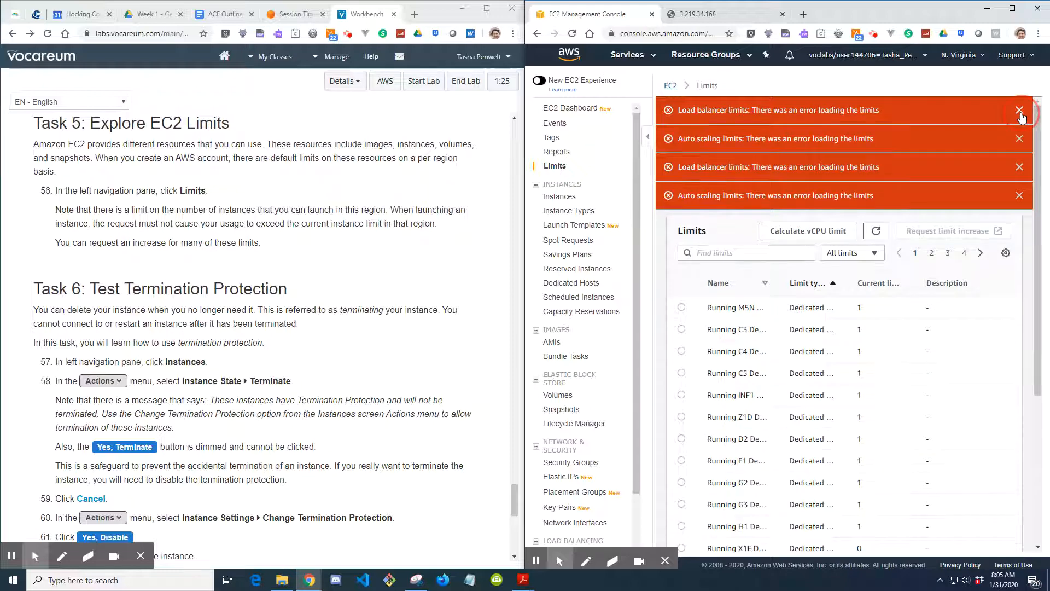
{"action": "left_click", "coordinate": [1020, 110]}
{"action": "left_click", "coordinate": [1019, 110]}
{"action": "left_click", "coordinate": [1019, 110]}
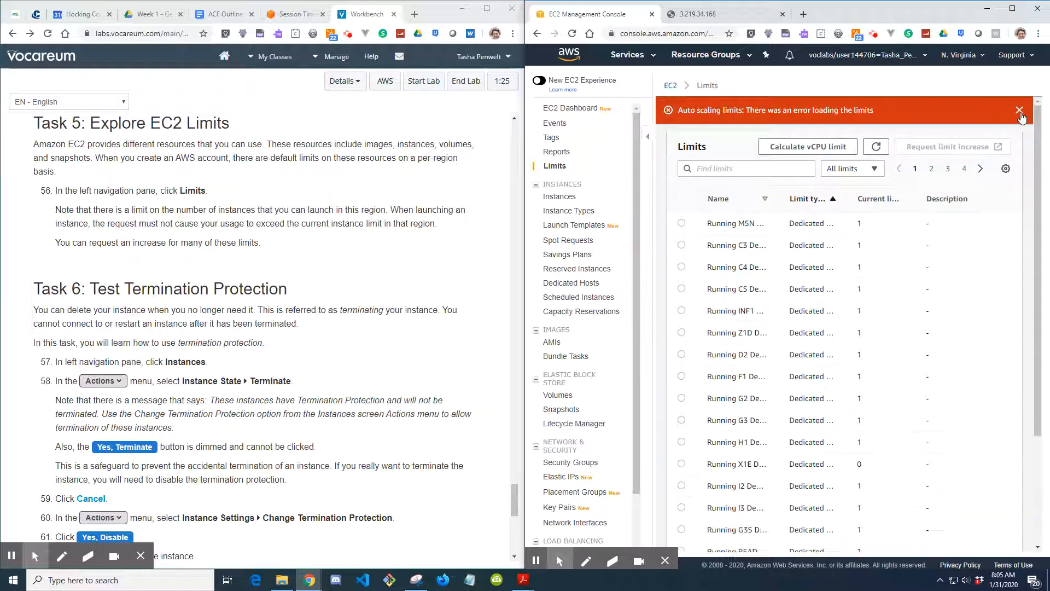
{"action": "left_click", "coordinate": [1020, 110]}
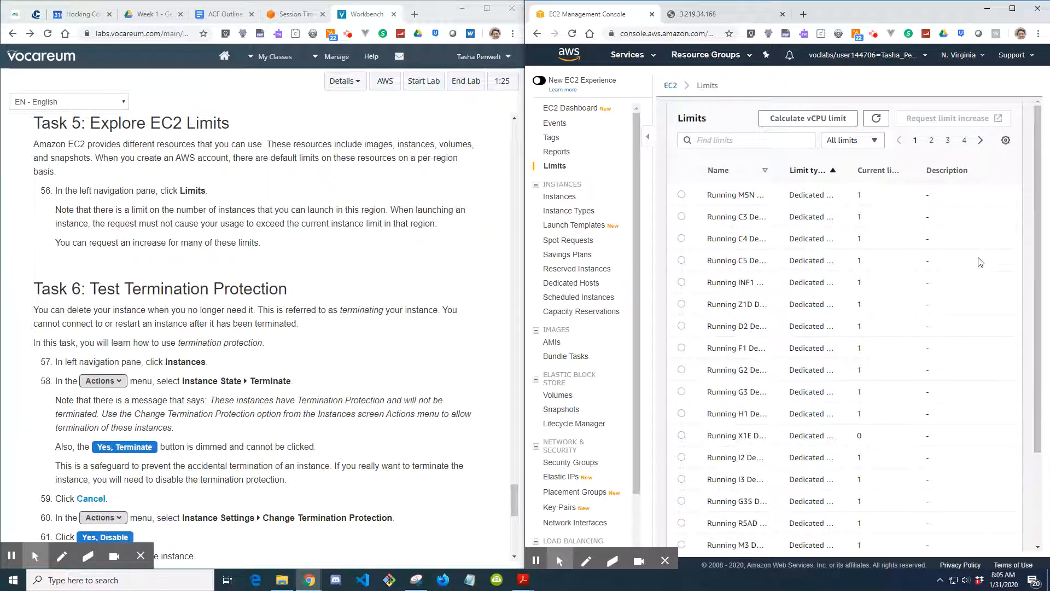
Step: Maximize the console window and widen the Name, Limit type and Current limit columns of the limits table
{"action": "scroll", "coordinate": [845, 323], "scroll_direction": "down", "scroll_amount": 3}
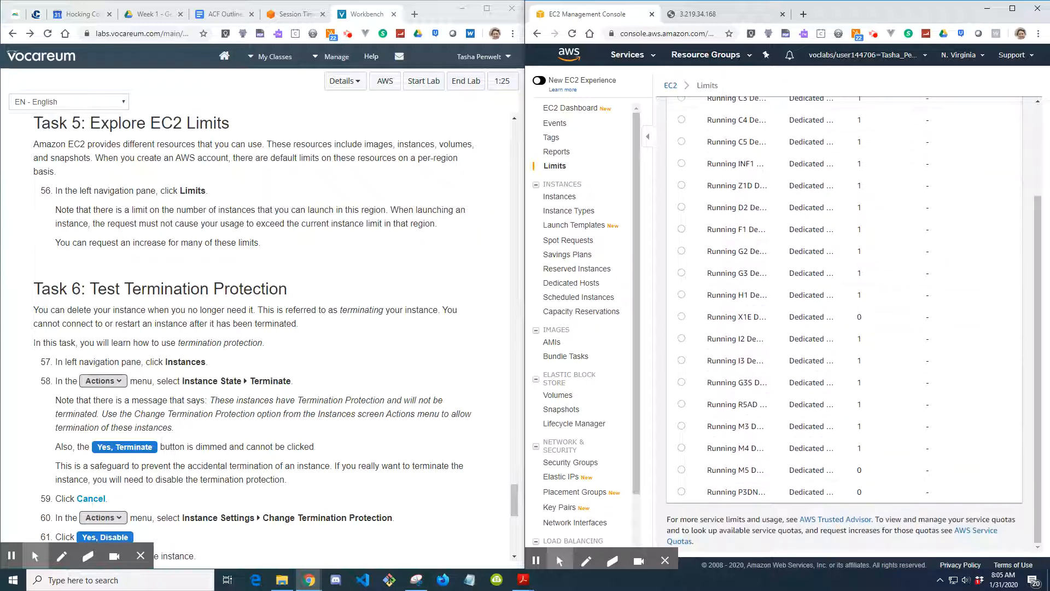
{"action": "scroll", "coordinate": [845, 323], "scroll_direction": "up", "scroll_amount": 3}
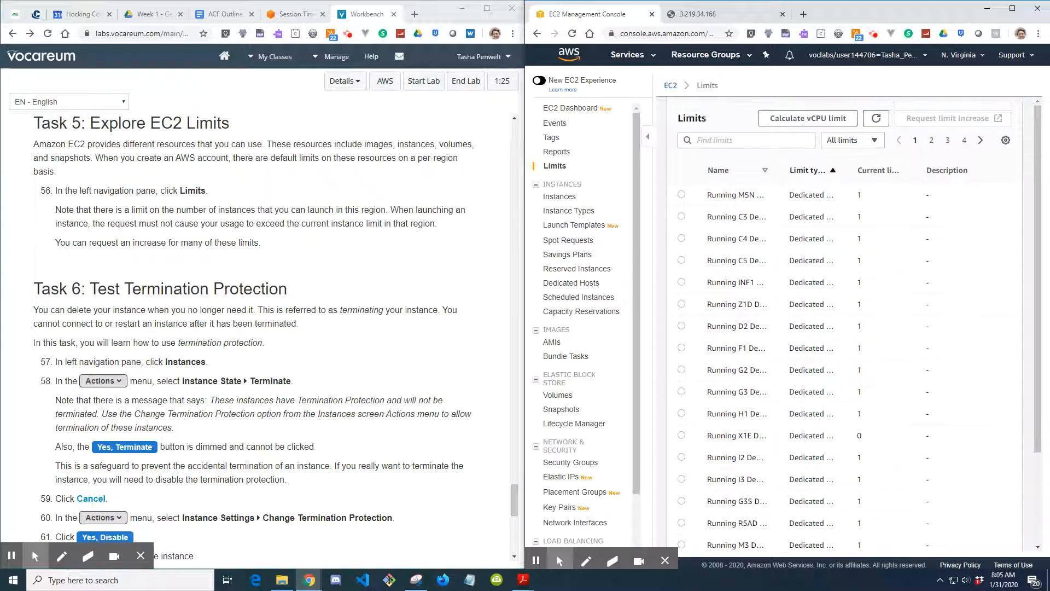
{"action": "left_click", "coordinate": [1021, 11]}
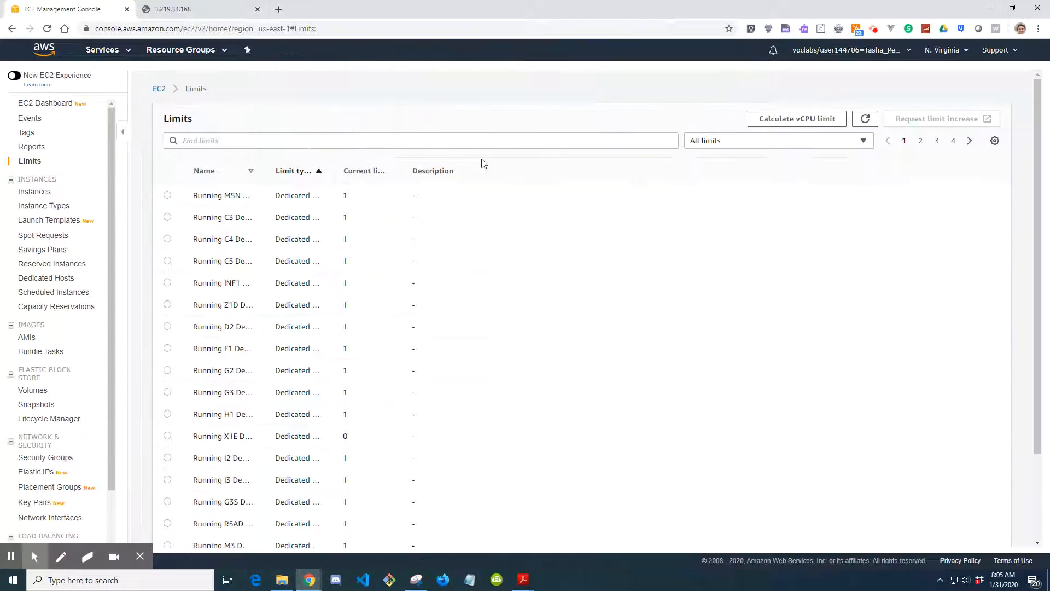
{"action": "left_click_drag", "start_coordinate": [336, 169], "coordinate": [429, 169]}
{"action": "left_click_drag", "start_coordinate": [268, 170], "coordinate": [374, 170]}
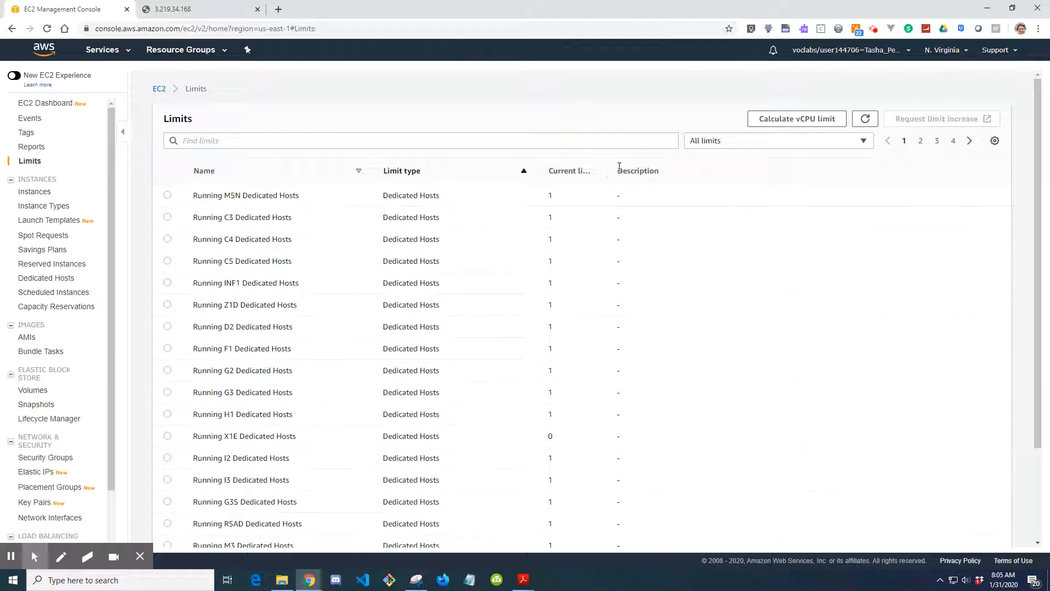
{"action": "left_click_drag", "start_coordinate": [606, 167], "coordinate": [669, 168]}
Step: Look through the EC2 limits for dedicated hosts, and place the console window back beside the lab instructions
{"action": "scroll", "coordinate": [501, 361], "scroll_direction": "down", "scroll_amount": 2}
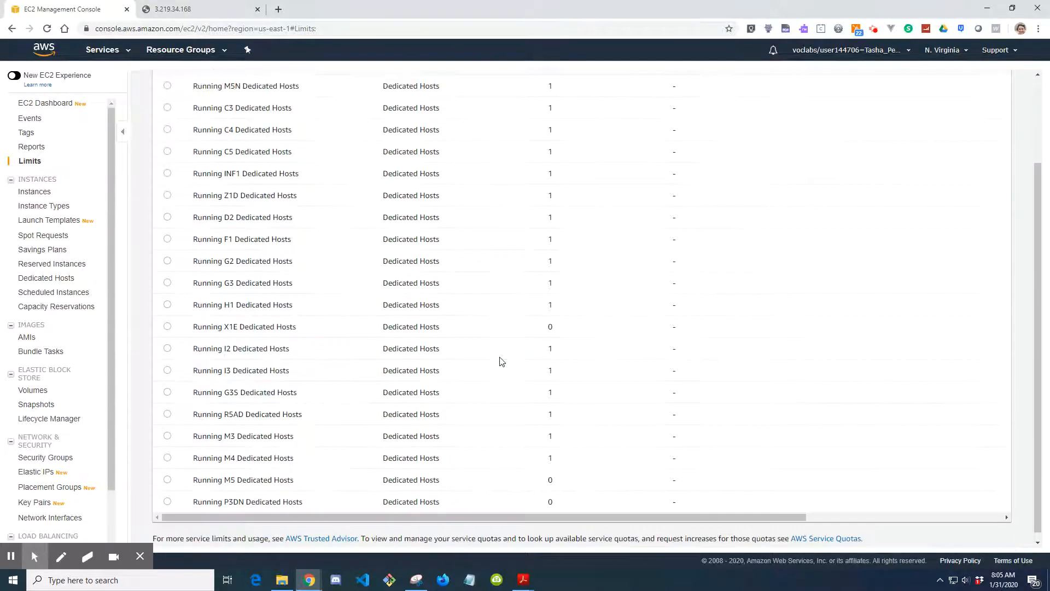
{"action": "scroll", "coordinate": [391, 371], "scroll_direction": "up", "scroll_amount": 2}
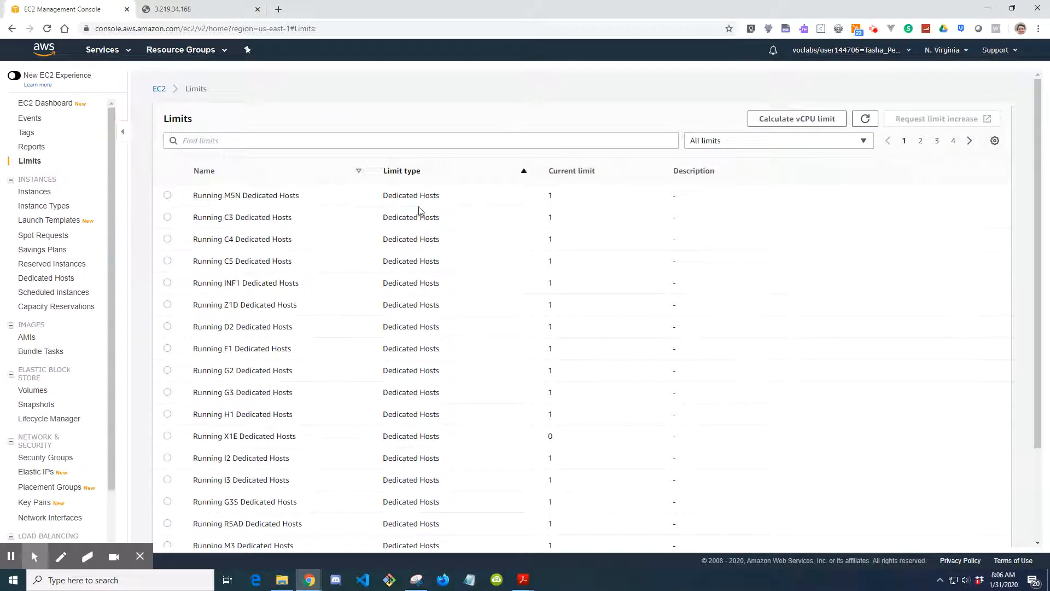
{"action": "scroll", "coordinate": [445, 333], "scroll_direction": "down", "scroll_amount": 2}
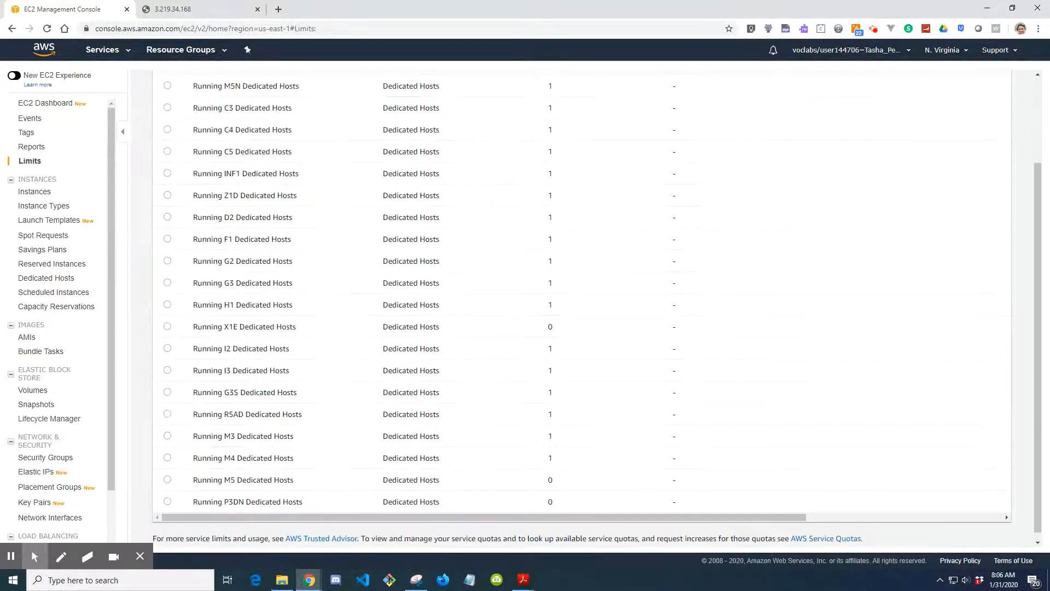
{"action": "scroll", "coordinate": [582, 309], "scroll_direction": "up", "scroll_amount": 2}
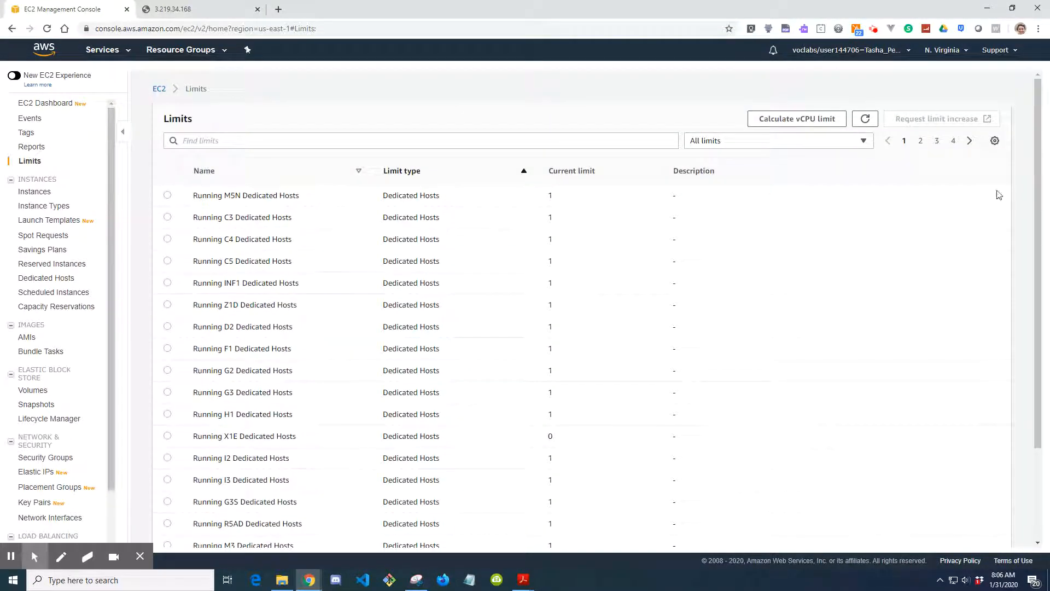
{"action": "left_click", "coordinate": [1012, 9]}
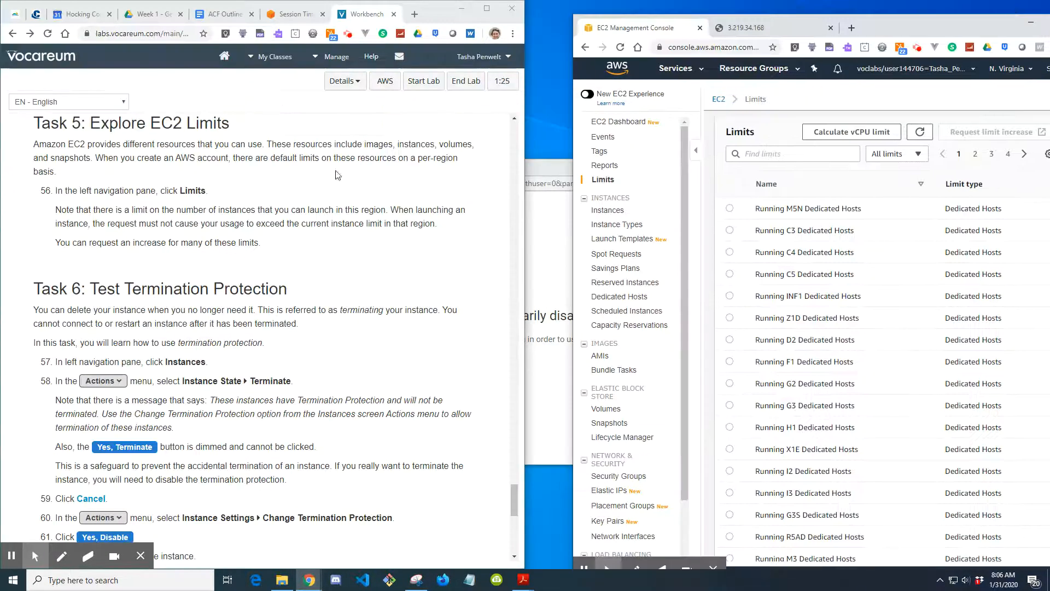
{"action": "left_click_drag", "start_coordinate": [573, 249], "coordinate": [513, 248]}
Step: Following Task 6 of the lab, open the instances list and try to terminate the protected Web Server instance, cancelling the request
{"action": "scroll", "coordinate": [232, 341], "scroll_direction": "down", "scroll_amount": 1}
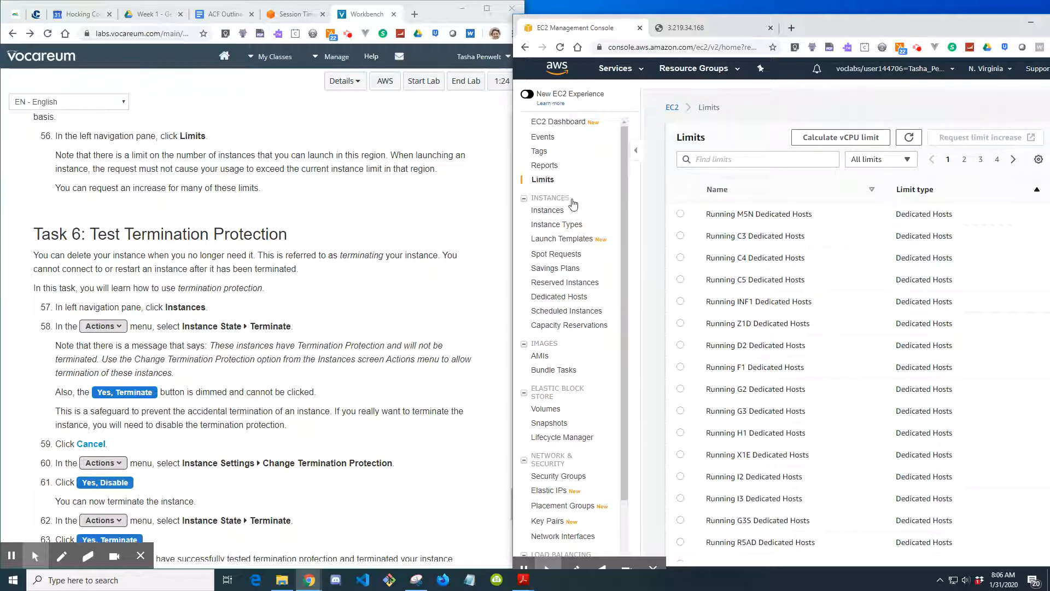
{"action": "left_click", "coordinate": [549, 211]}
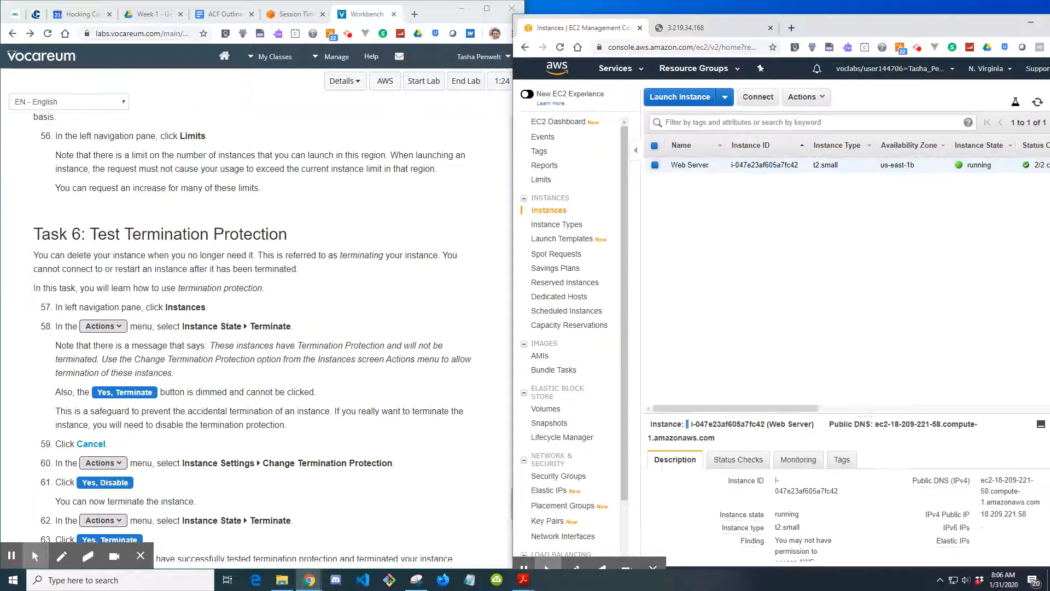
{"action": "left_click", "coordinate": [805, 97]}
{"action": "mouse_move", "coordinate": [832, 183]}
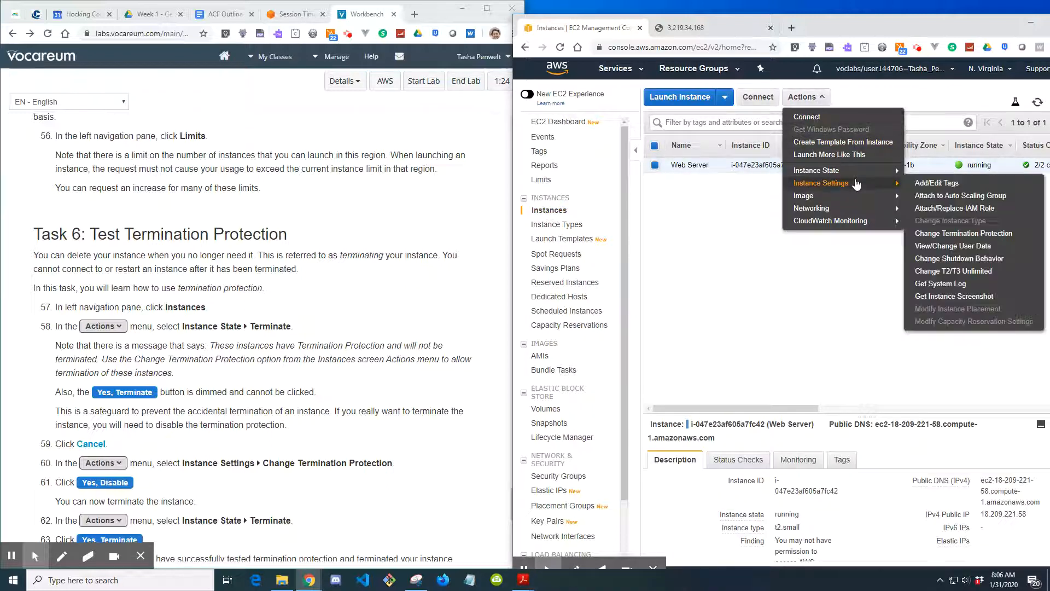
{"action": "mouse_move", "coordinate": [855, 169]}
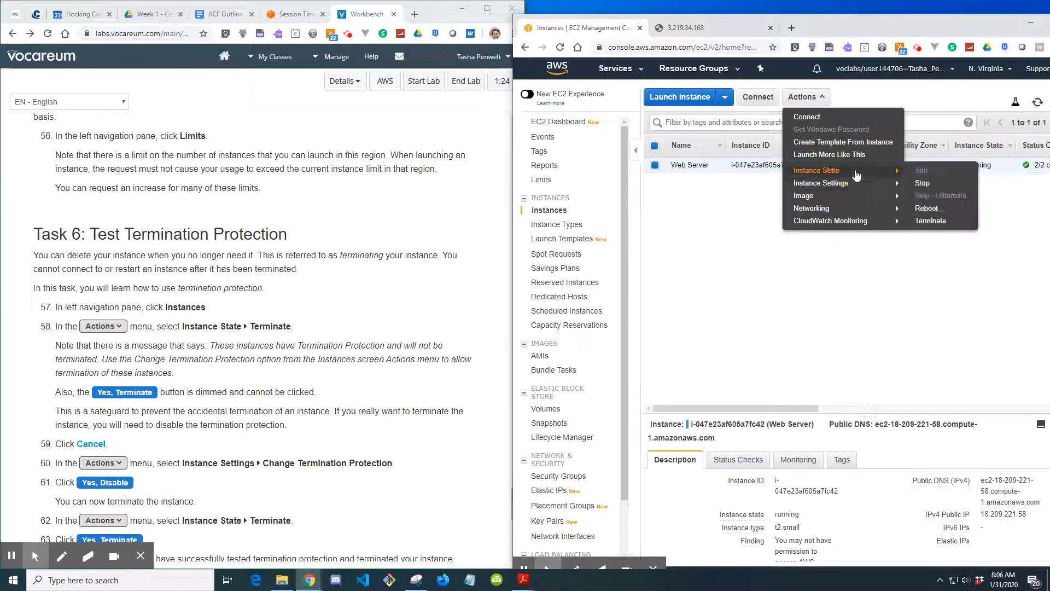
{"action": "left_click", "coordinate": [931, 221]}
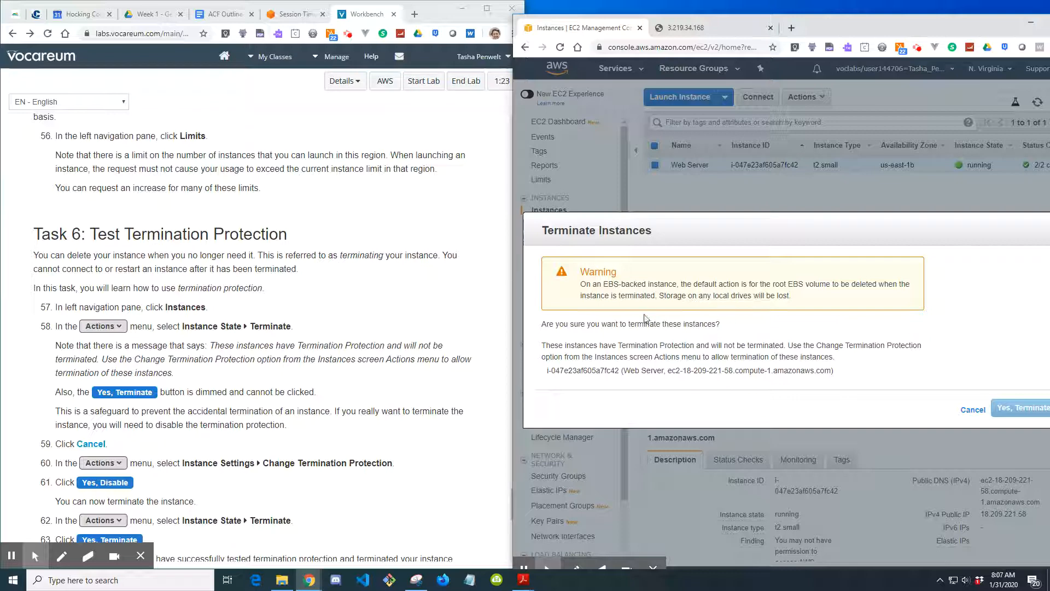
{"action": "scroll", "coordinate": [345, 393], "scroll_direction": "down", "scroll_amount": 1}
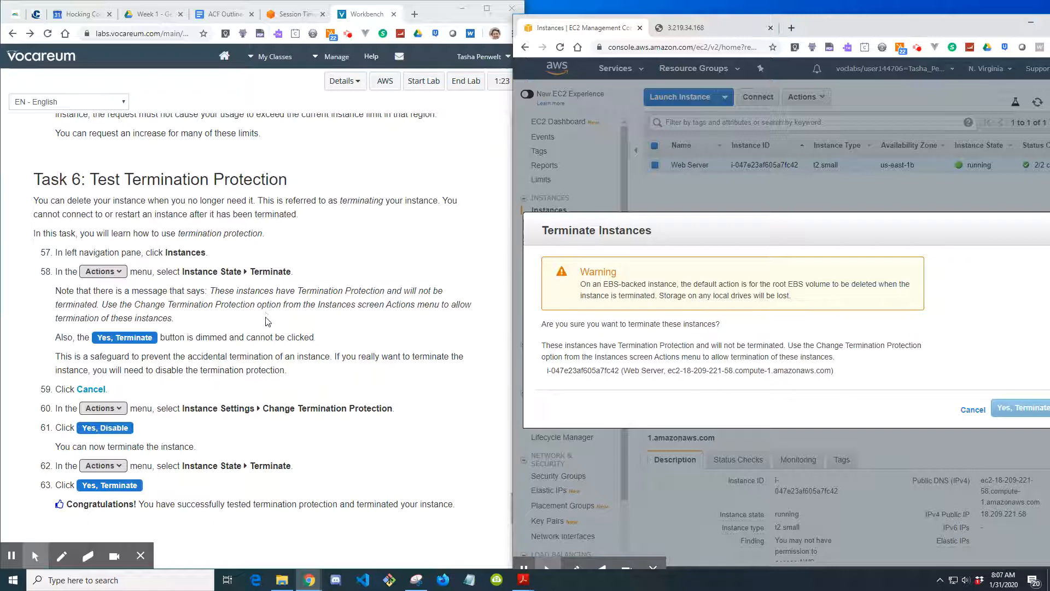
{"action": "scroll", "coordinate": [267, 321], "scroll_direction": "down", "scroll_amount": 1}
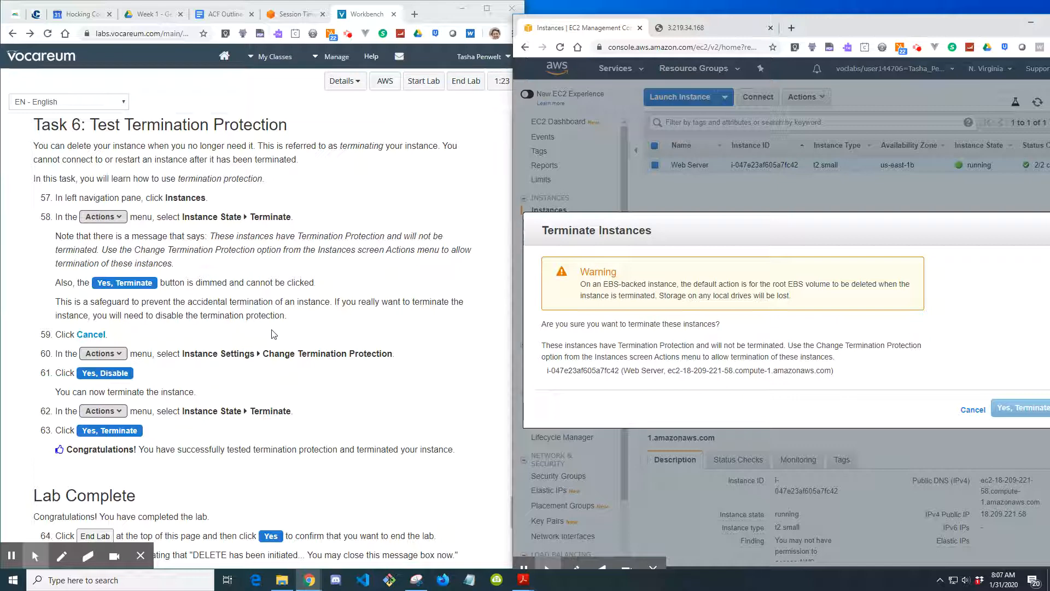
{"action": "scroll", "coordinate": [273, 335], "scroll_direction": "down", "scroll_amount": 1}
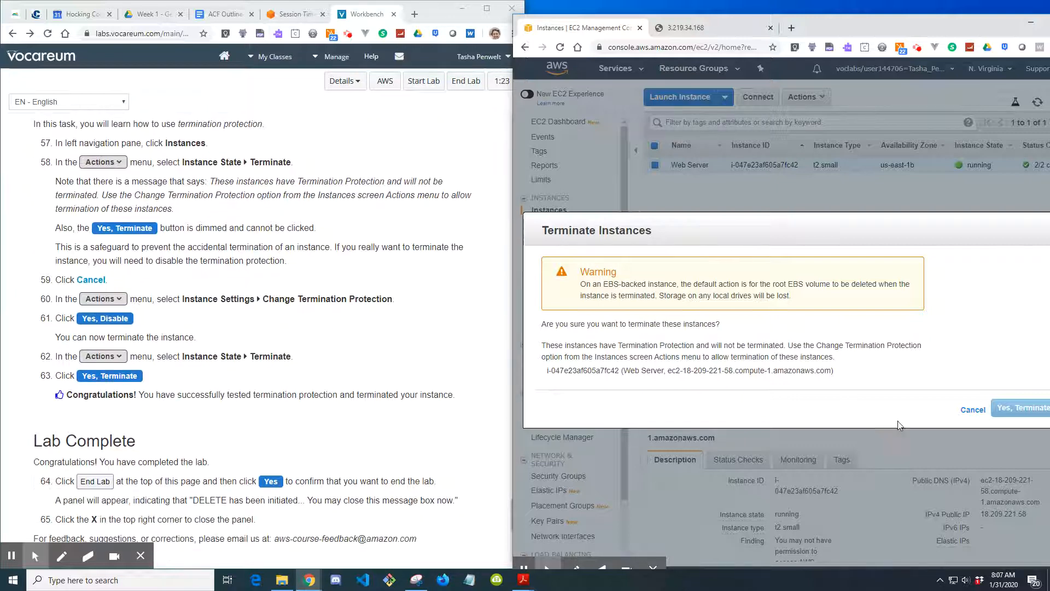
{"action": "left_click", "coordinate": [974, 410]}
Step: Disable termination protection for the Web Server instance
{"action": "left_click", "coordinate": [820, 97]}
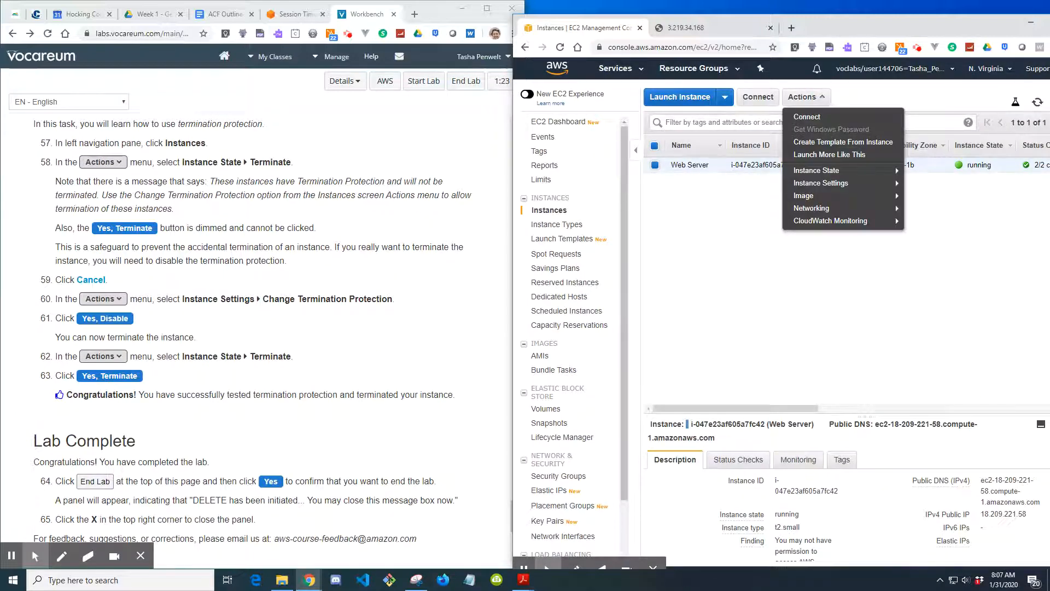
{"action": "mouse_move", "coordinate": [857, 187]}
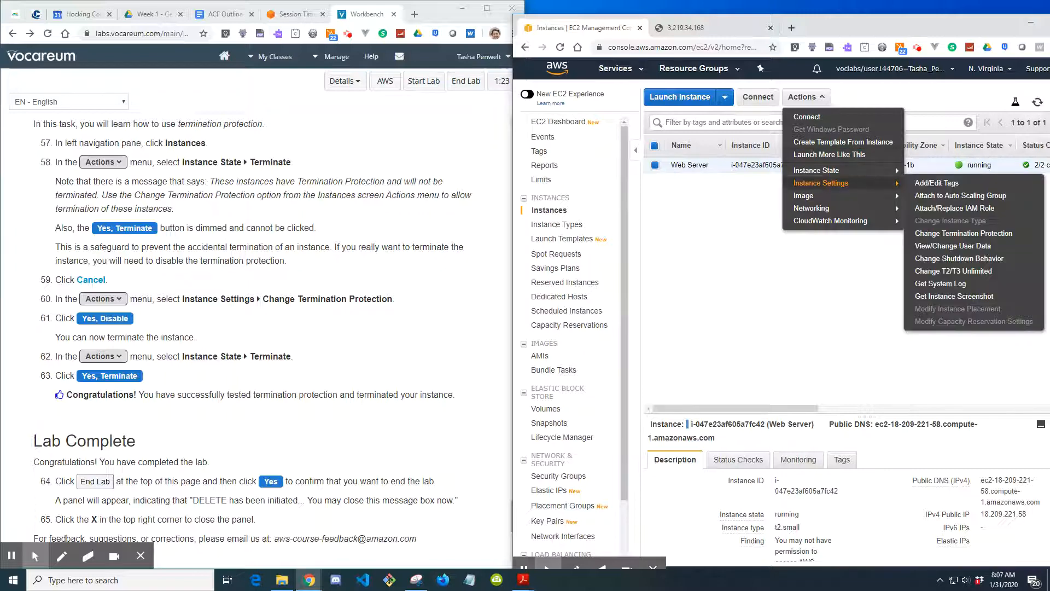
{"action": "left_click", "coordinate": [965, 233]}
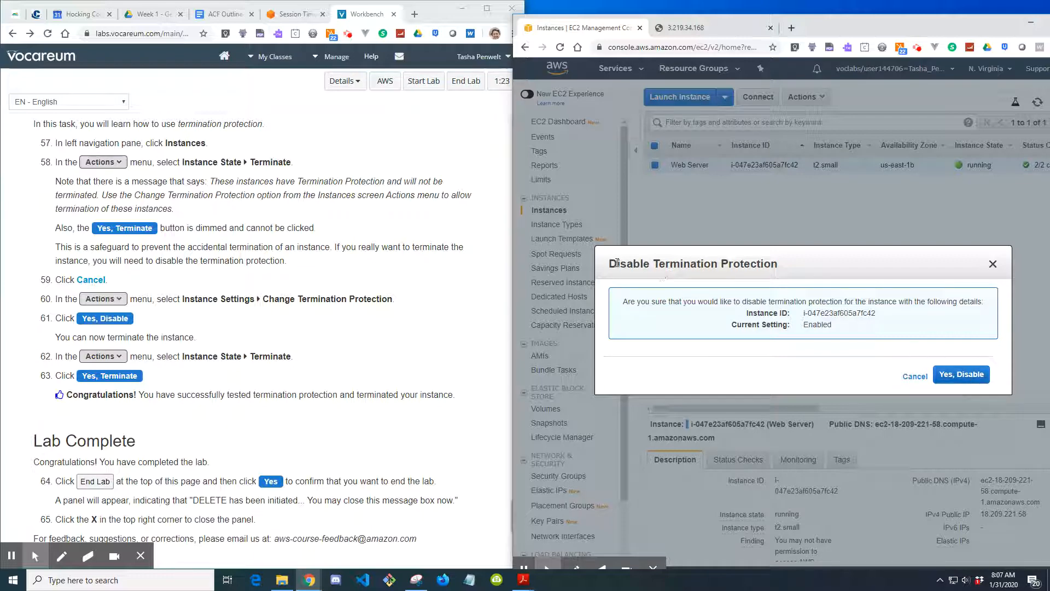
{"action": "left_click_drag", "start_coordinate": [617, 262], "coordinate": [640, 262]}
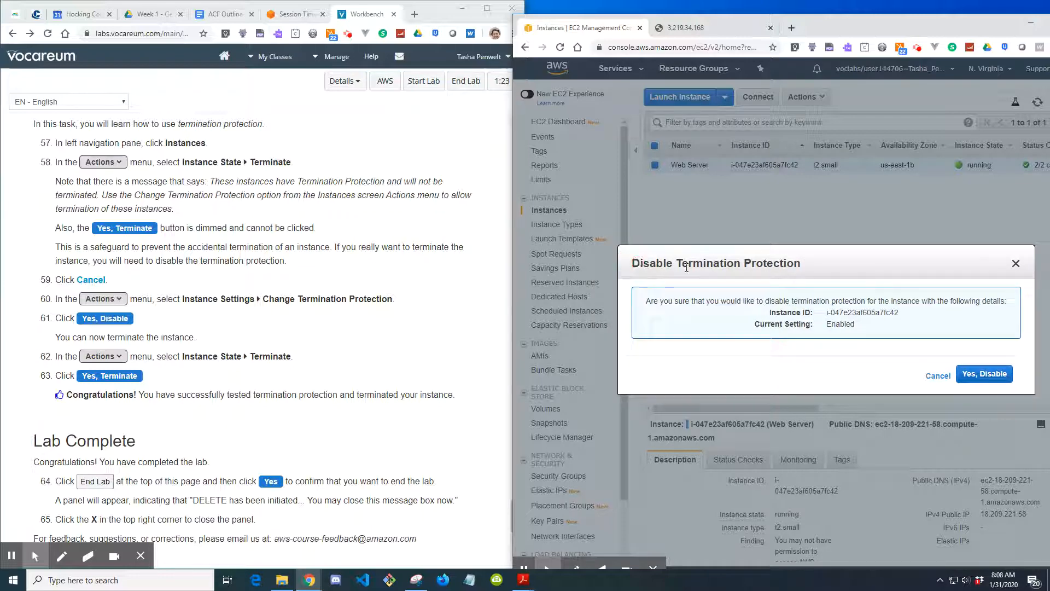
{"action": "left_click", "coordinate": [997, 375]}
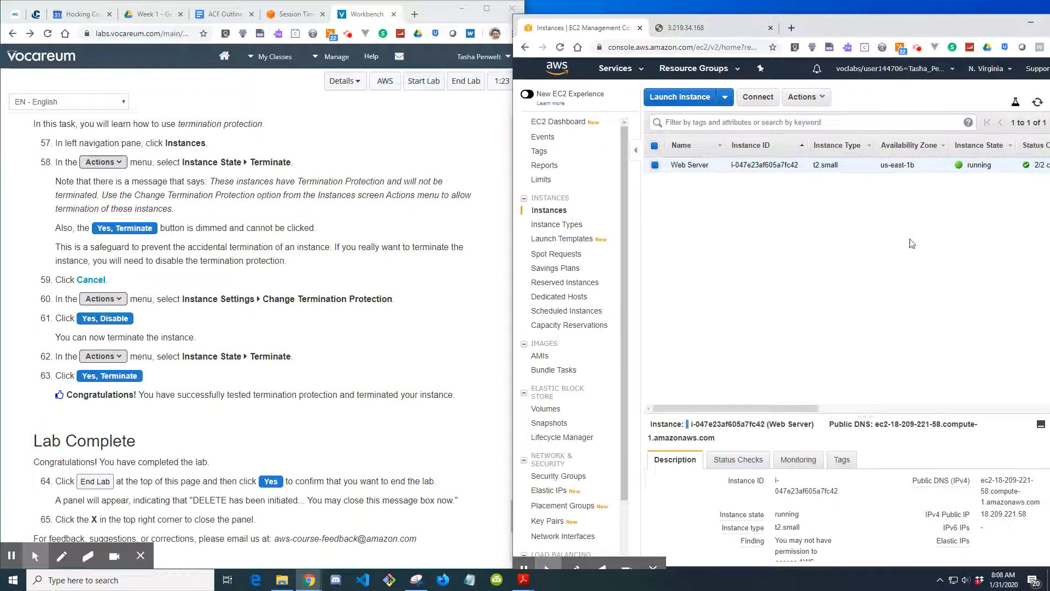
Step: Terminate the Web Server instance and confirm the termination
{"action": "left_click", "coordinate": [804, 97]}
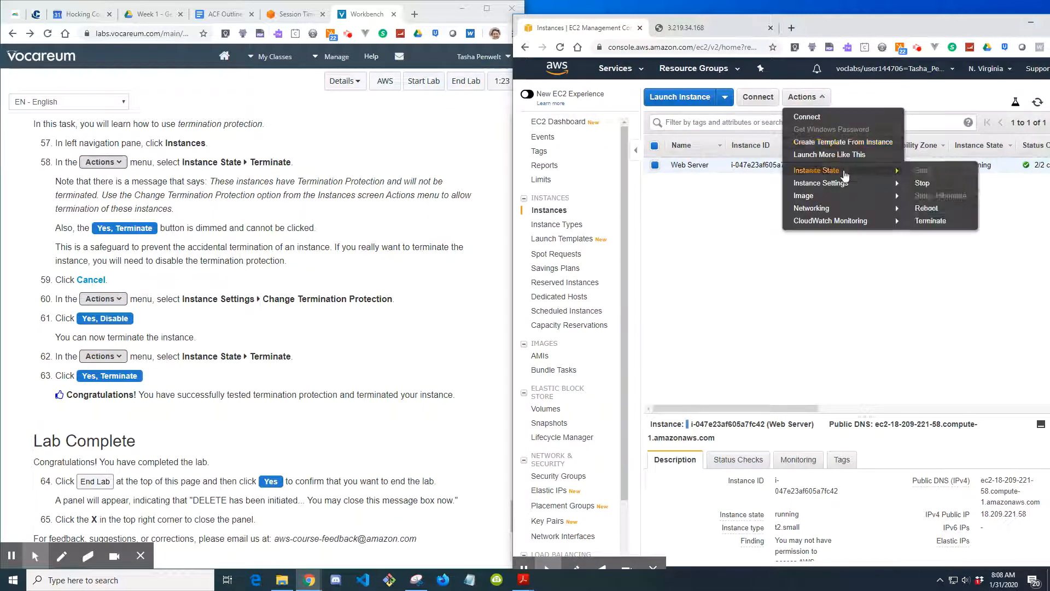
{"action": "mouse_move", "coordinate": [889, 174]}
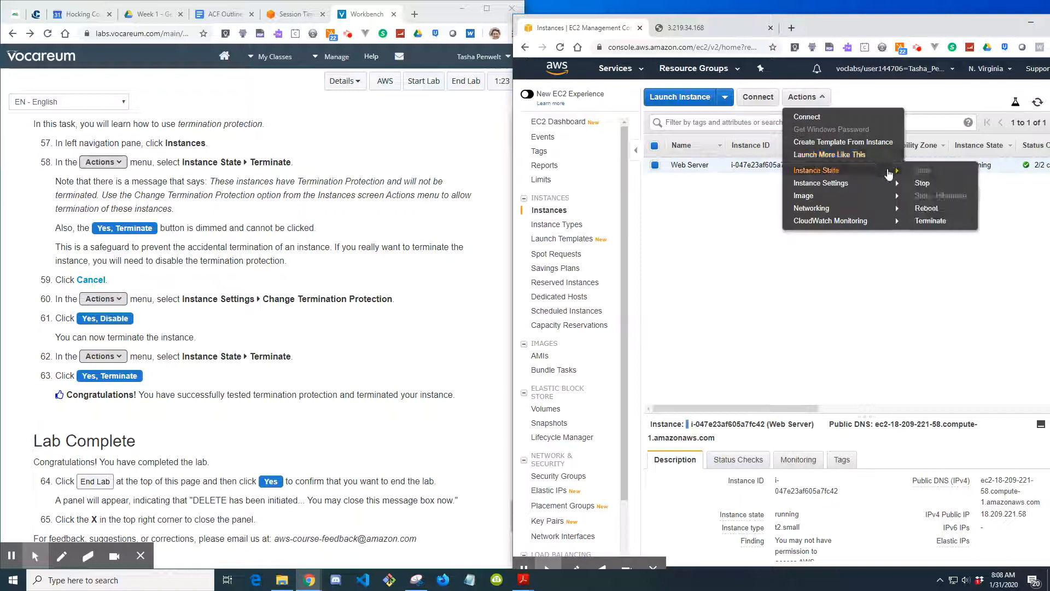
{"action": "left_click", "coordinate": [933, 221]}
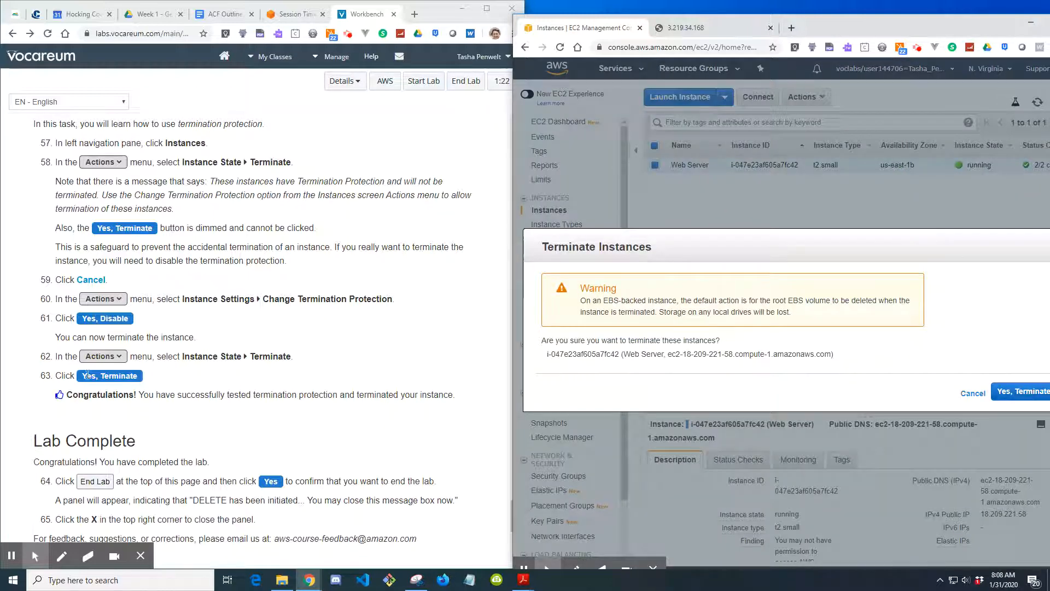
{"action": "left_click", "coordinate": [1018, 392]}
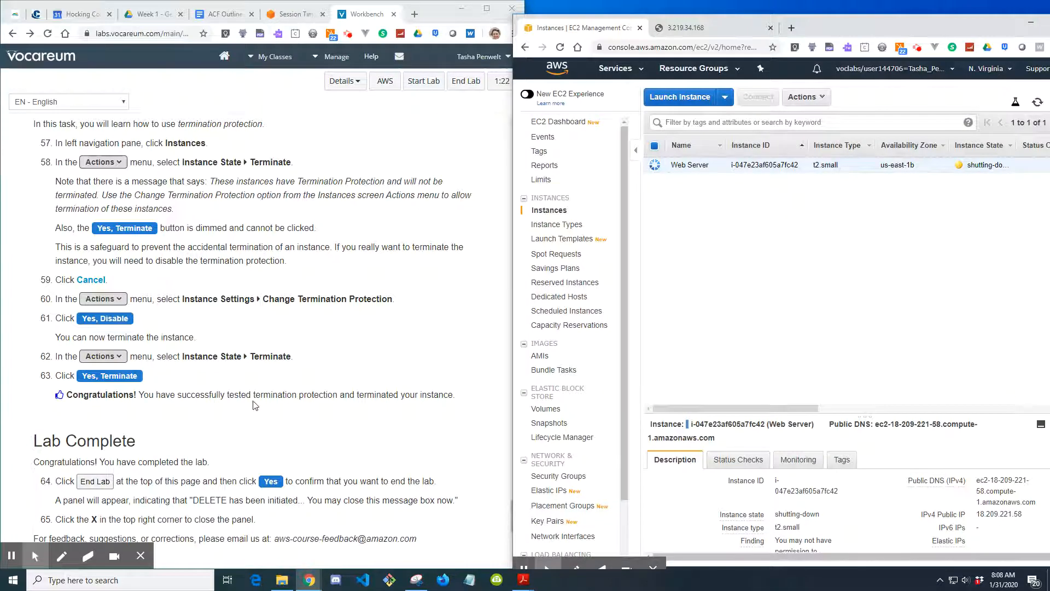
Step: Enlarge the console window and widen the Instance State column to check the Web Server's termination status
{"action": "scroll", "coordinate": [256, 421], "scroll_direction": "down", "scroll_amount": 3}
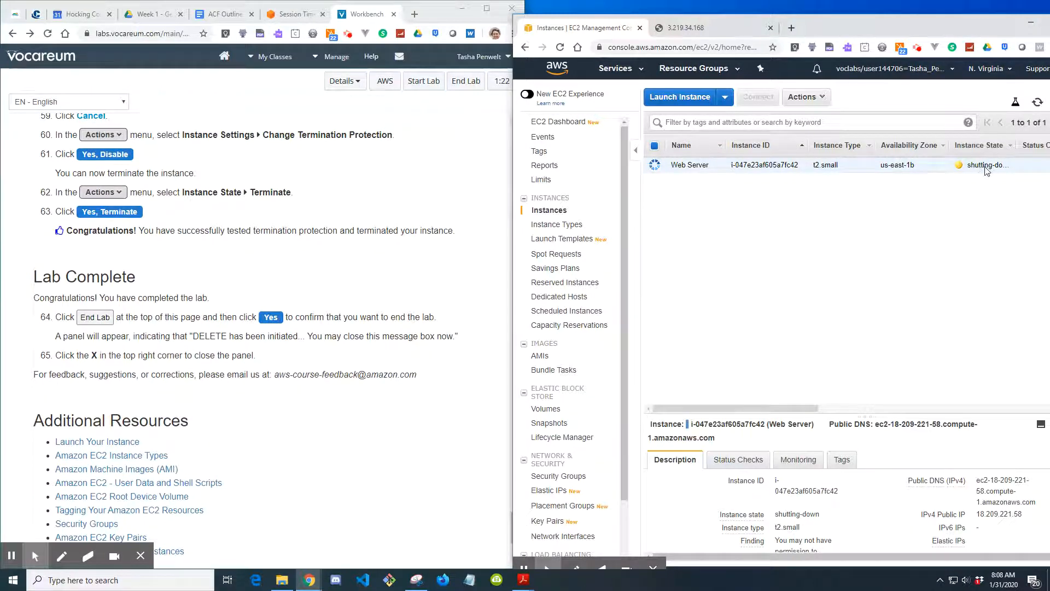
{"action": "left_click_drag", "start_coordinate": [988, 25], "coordinate": [921, 25]}
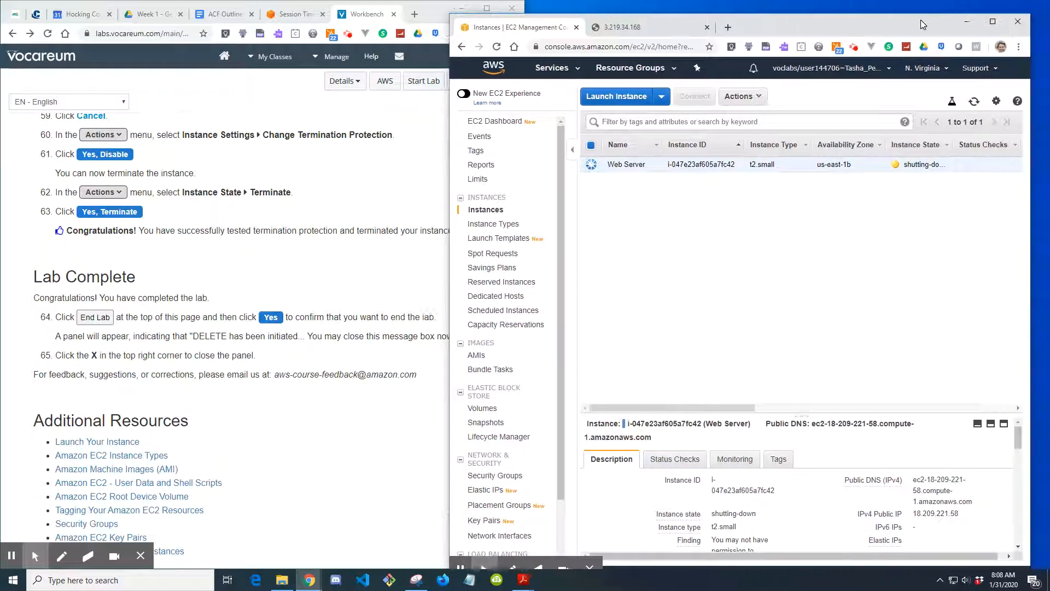
{"action": "left_click", "coordinate": [987, 24]}
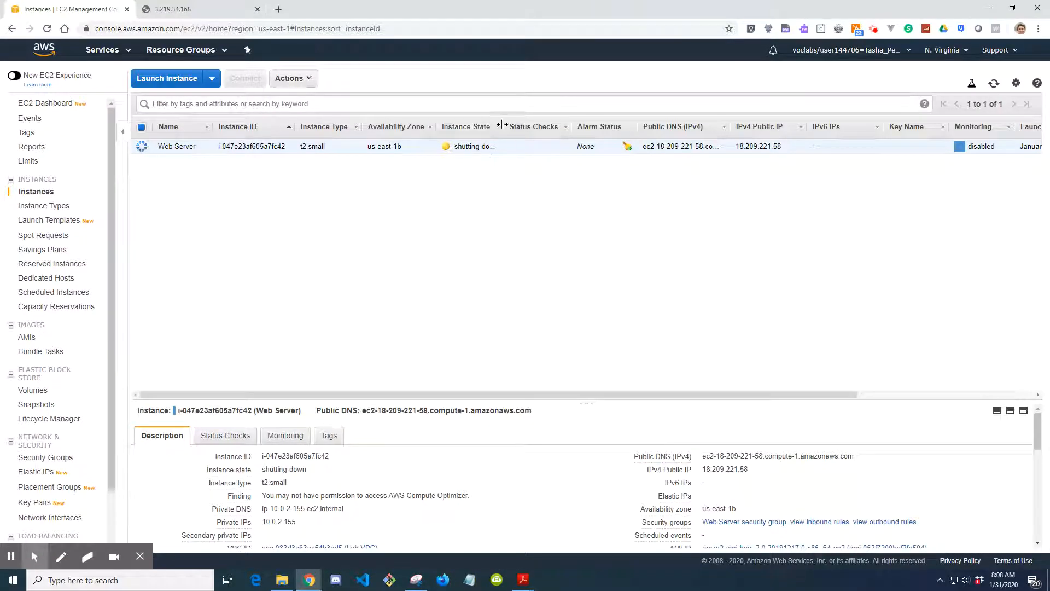
{"action": "left_click_drag", "start_coordinate": [504, 130], "coordinate": [558, 127]}
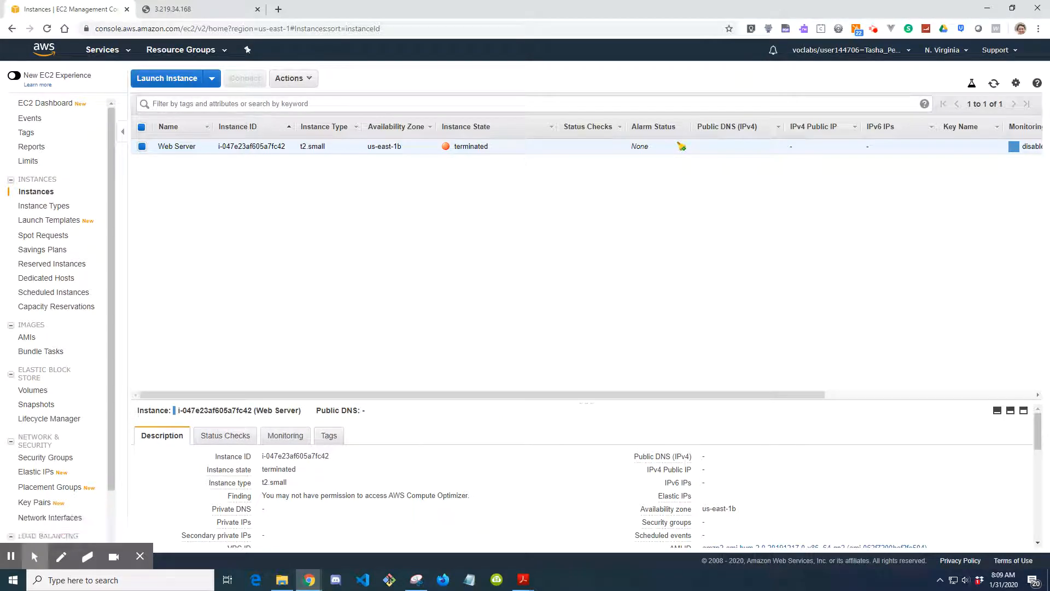
{"action": "left_click", "coordinate": [1012, 7]}
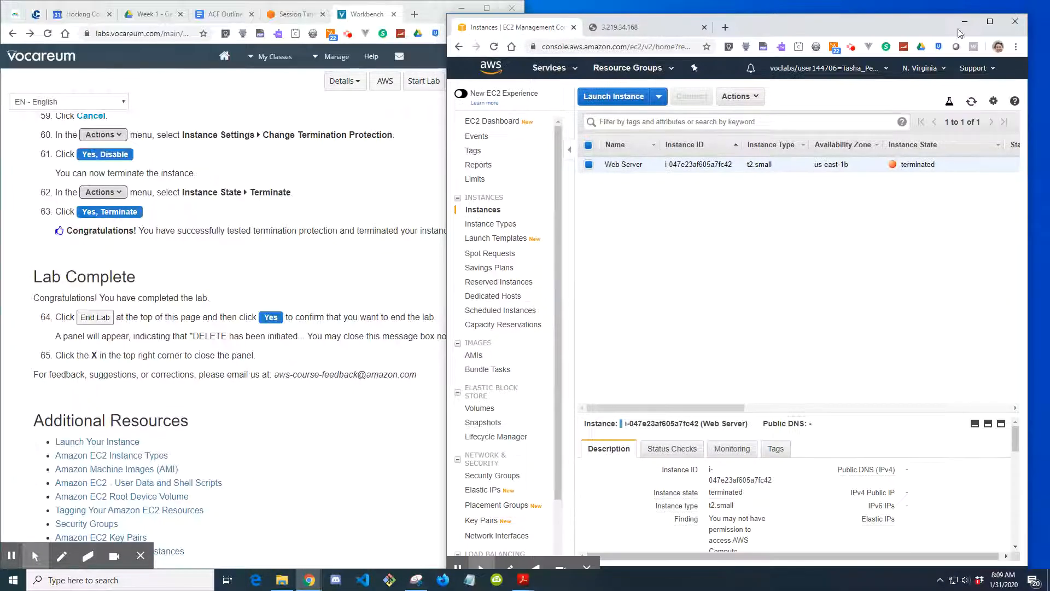
Step: Return to the lab workbench, end the lab with confirmation, and close the End Lab message panel
{"action": "left_click", "coordinate": [217, 424]}
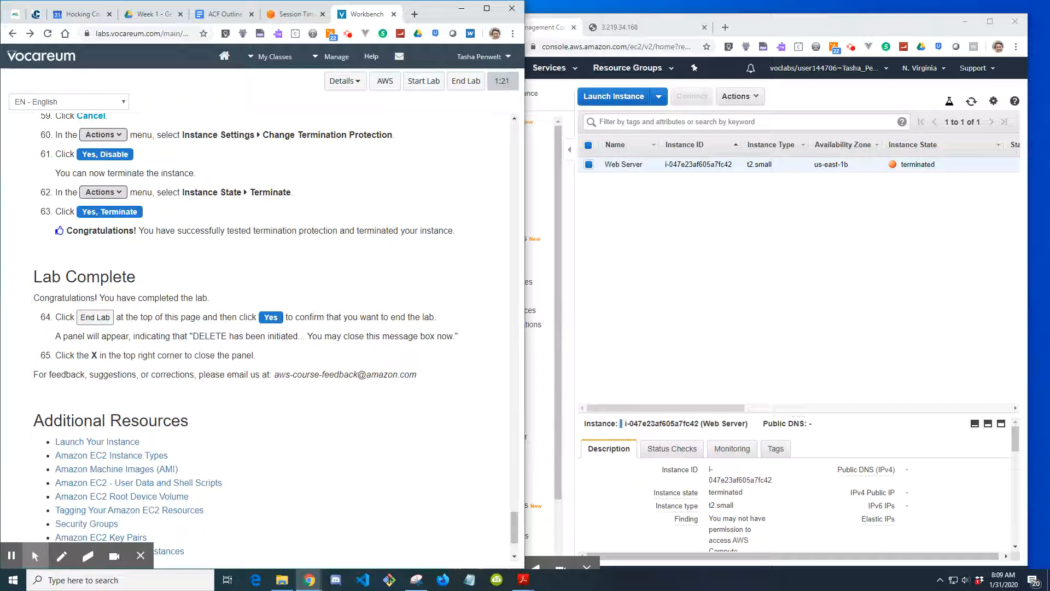
{"action": "left_click", "coordinate": [498, 88]}
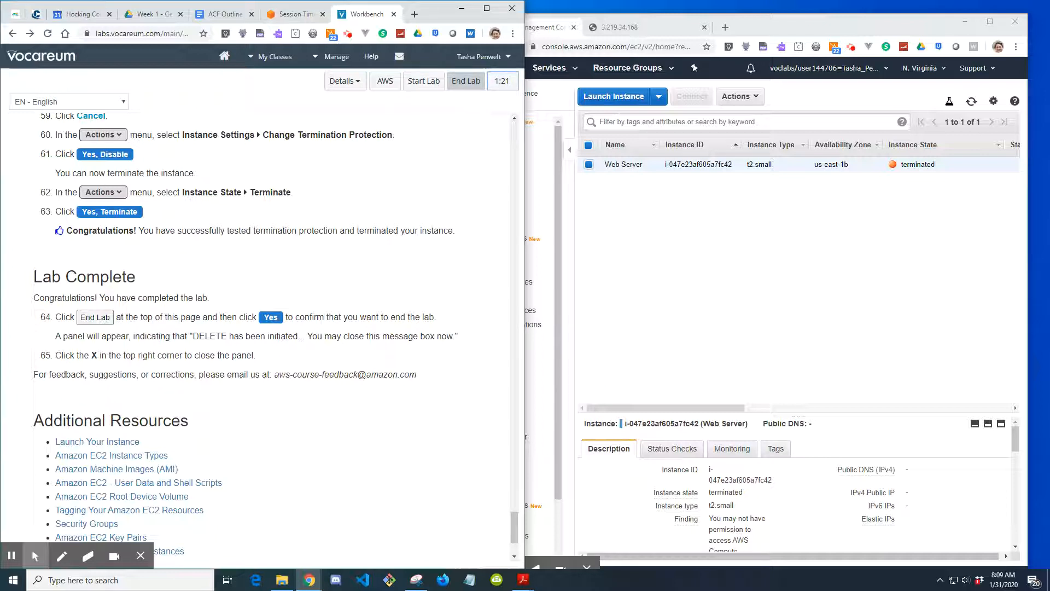
{"action": "left_click", "coordinate": [465, 88]}
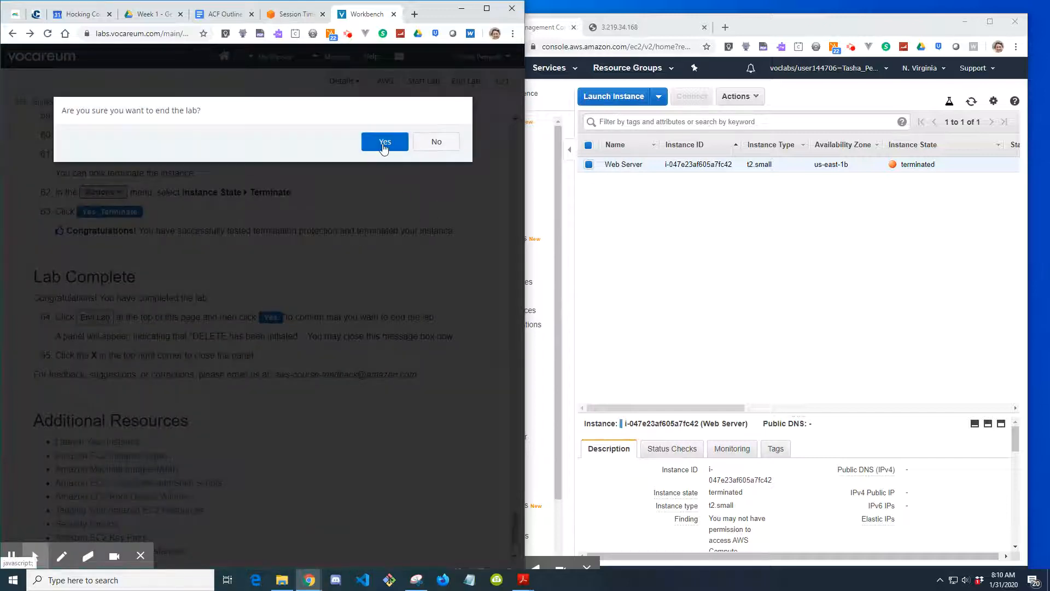
{"action": "left_click", "coordinate": [384, 144]}
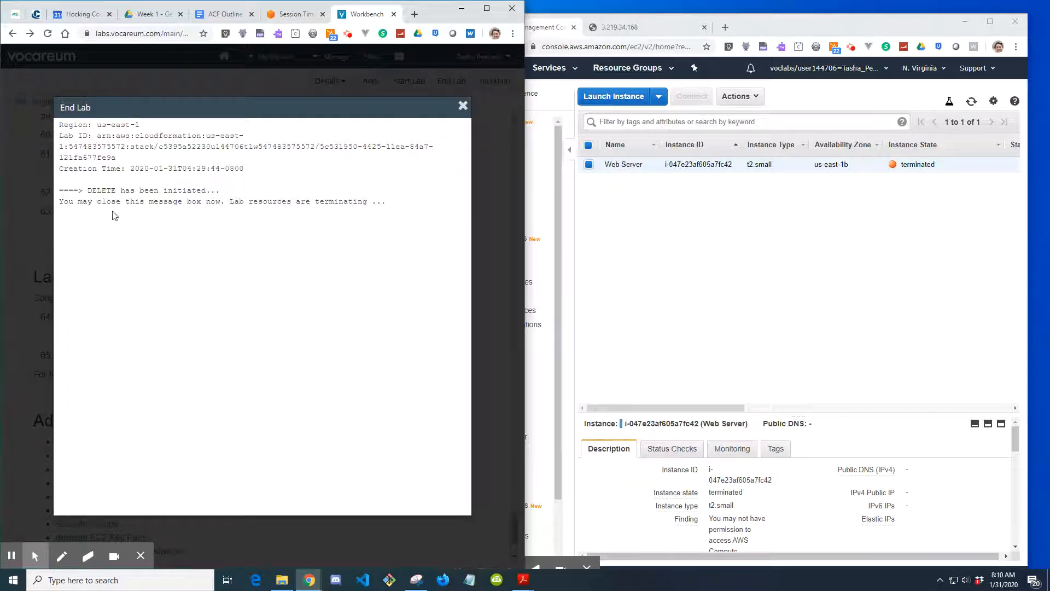
{"action": "left_click", "coordinate": [463, 107]}
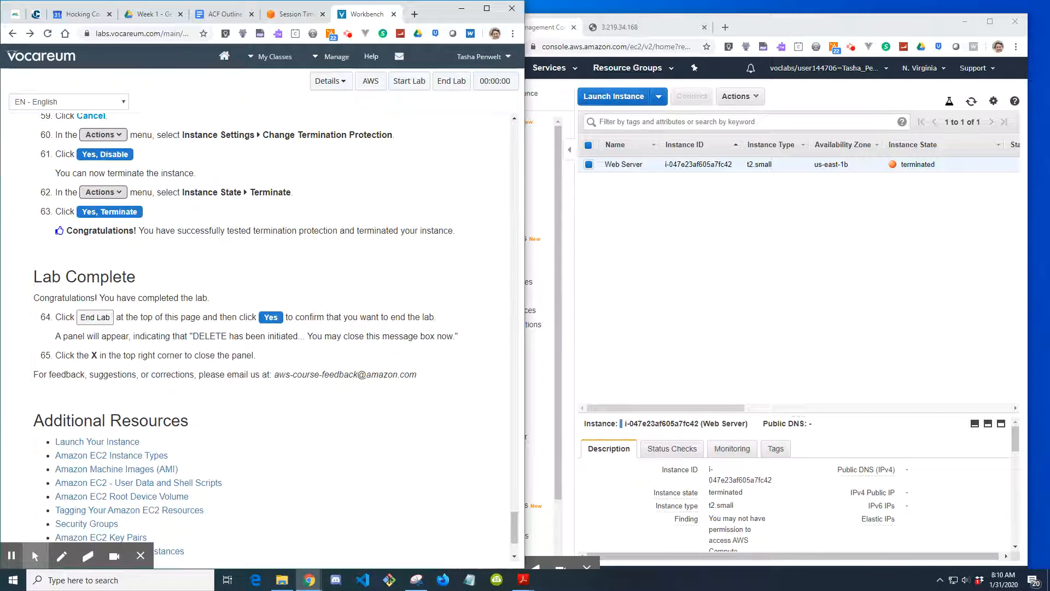